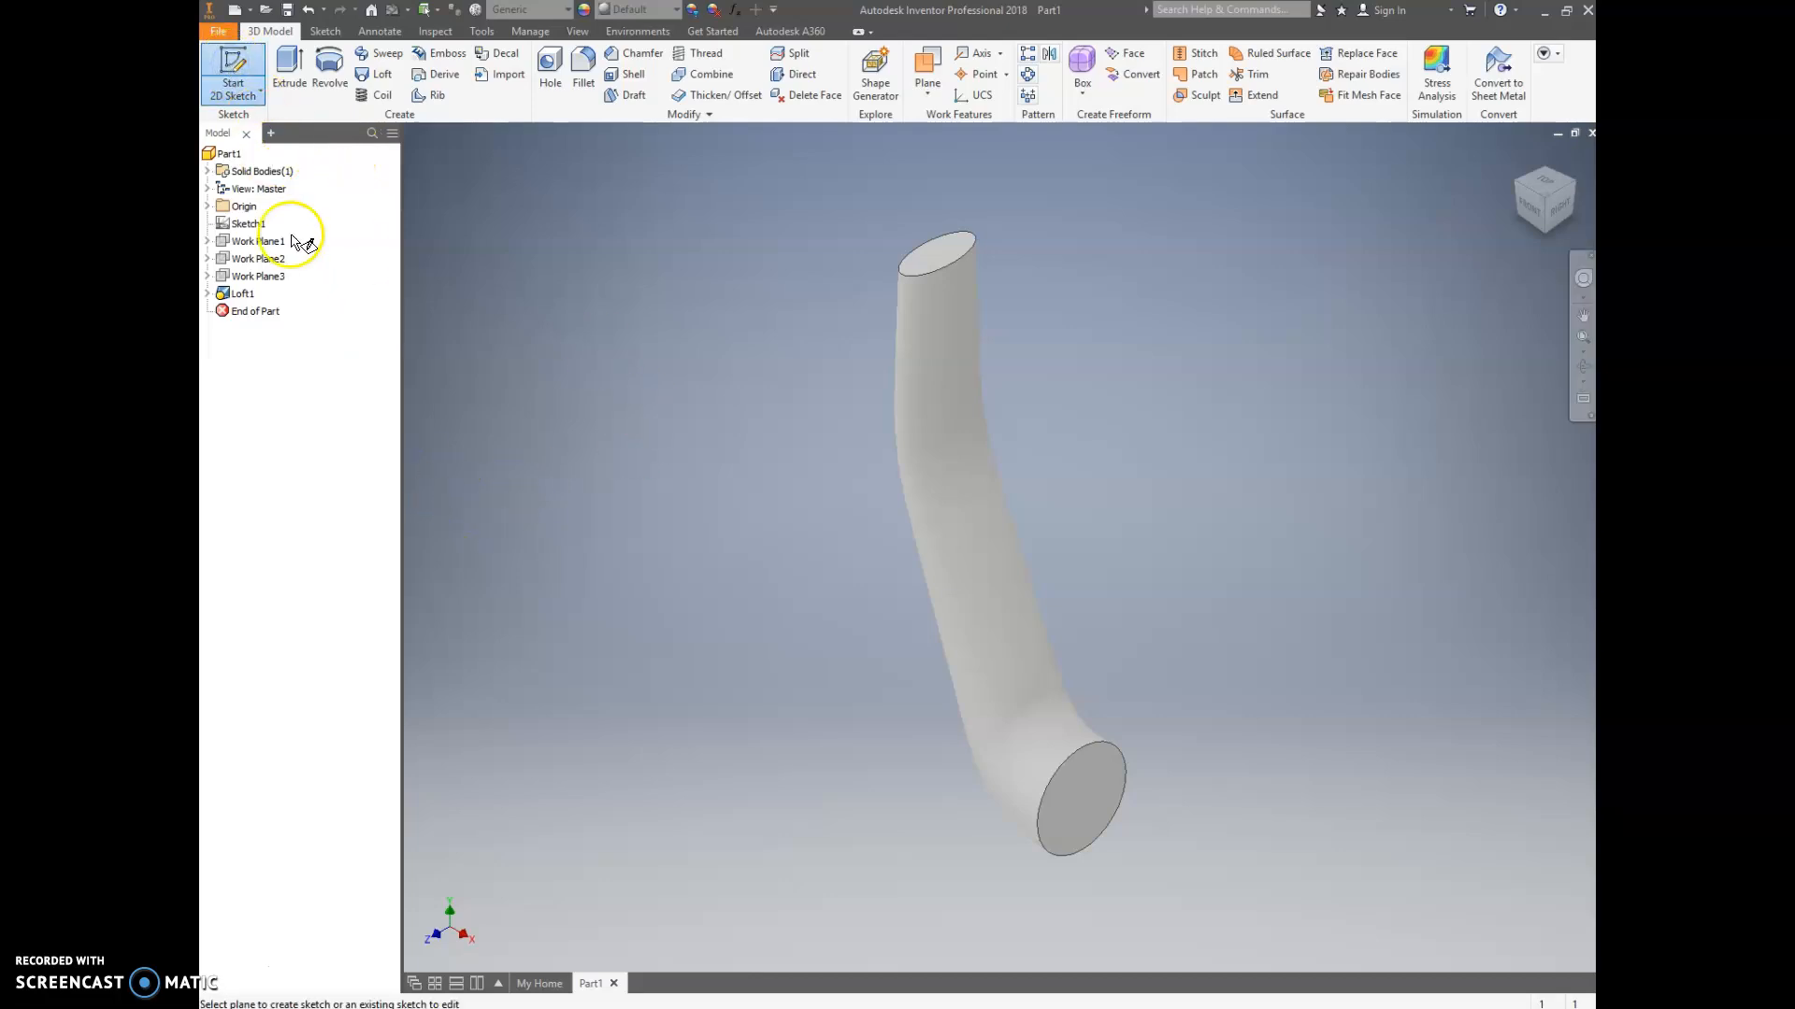
# - Start a 2D sketch on the YZ origin plane and slice the graphics to expose the loft's section at its upper end
pyautogui.click(207, 206)
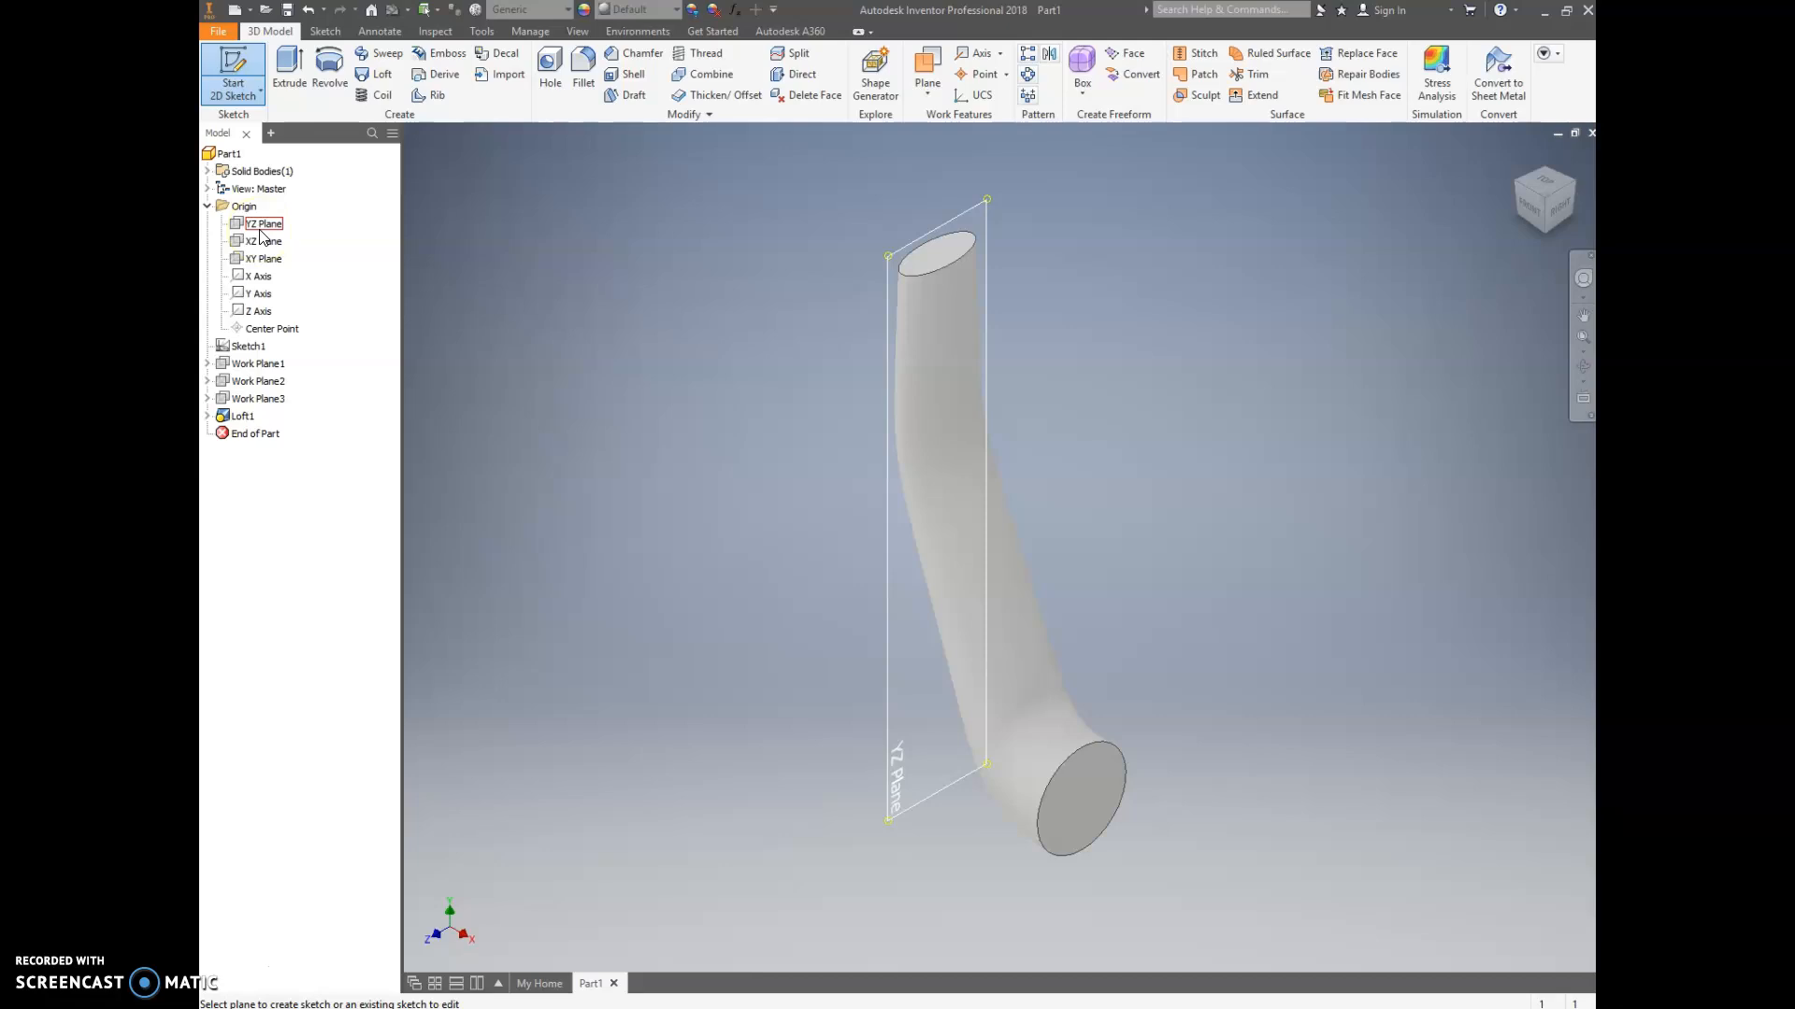
pyautogui.click(262, 227)
pyautogui.moveTo(1099, 353); pyautogui.dragTo(1000, 789, button='middle')
pyautogui.rightClick(1006, 419)
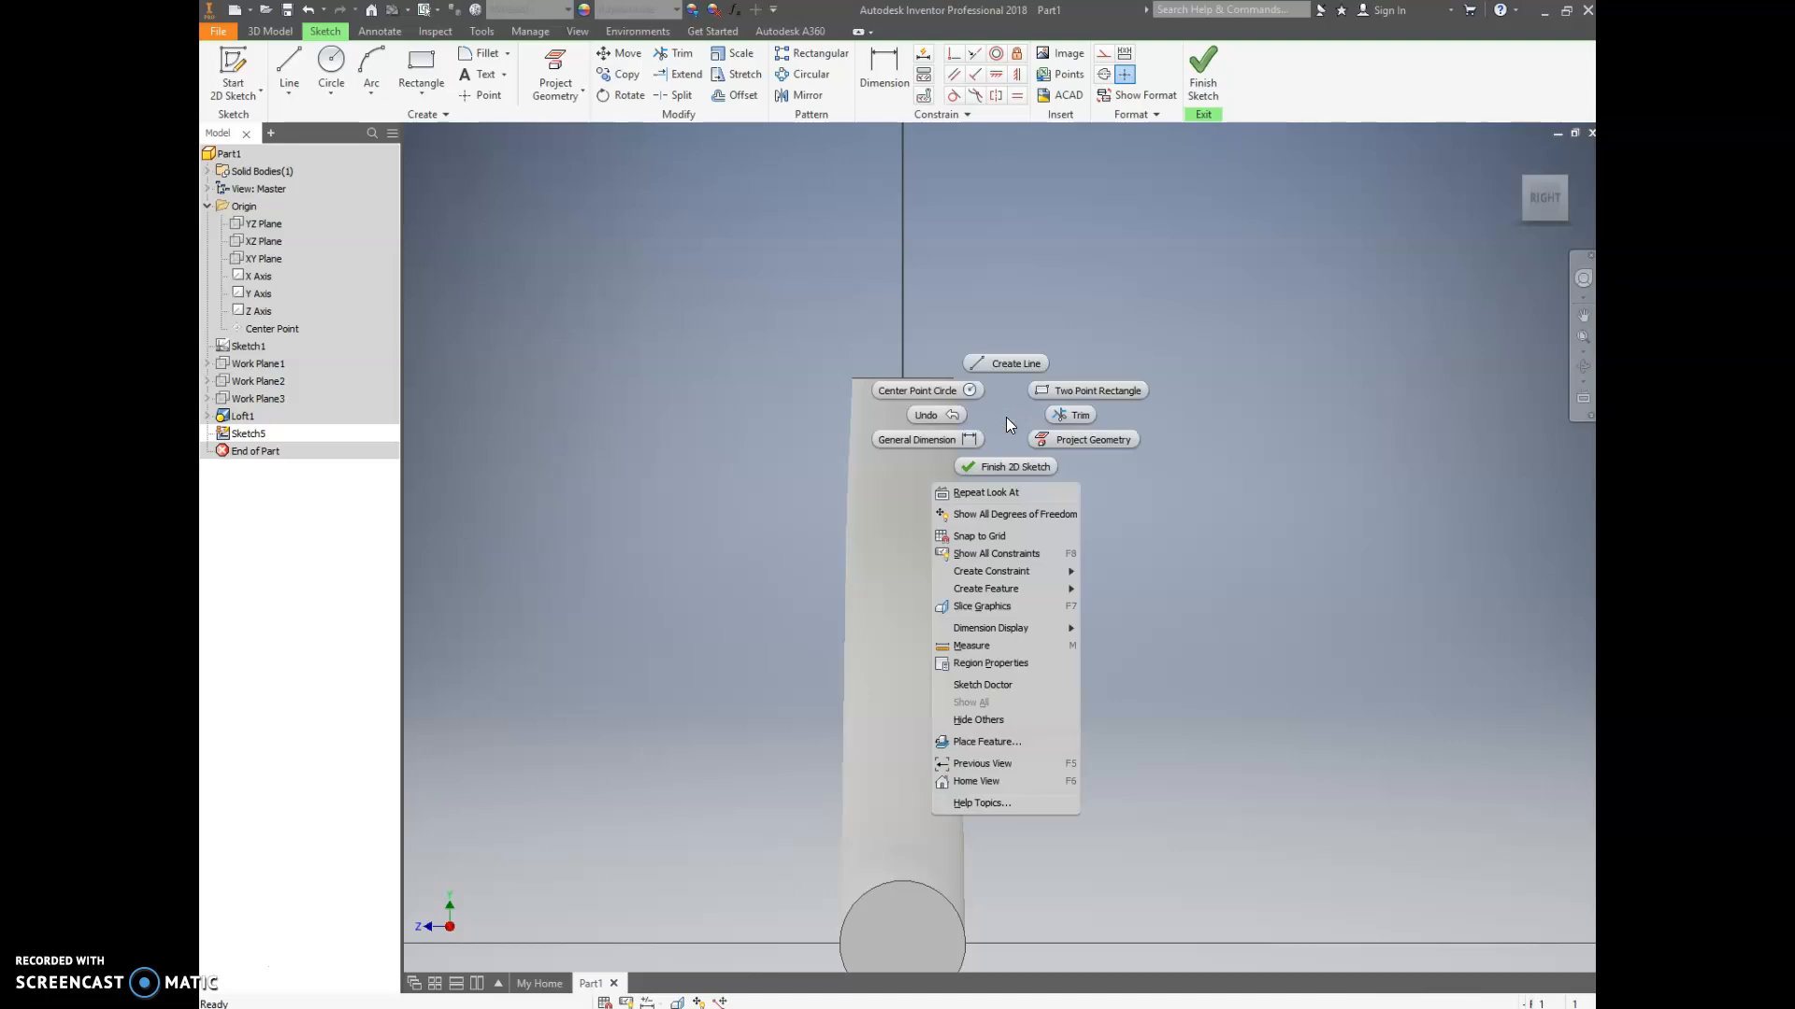
pyautogui.click(1000, 608)
pyautogui.click(917, 453)
pyautogui.moveTo(940, 432); pyautogui.dragTo(905, 492, button='middle')
pyautogui.scroll(3, 905, 501)
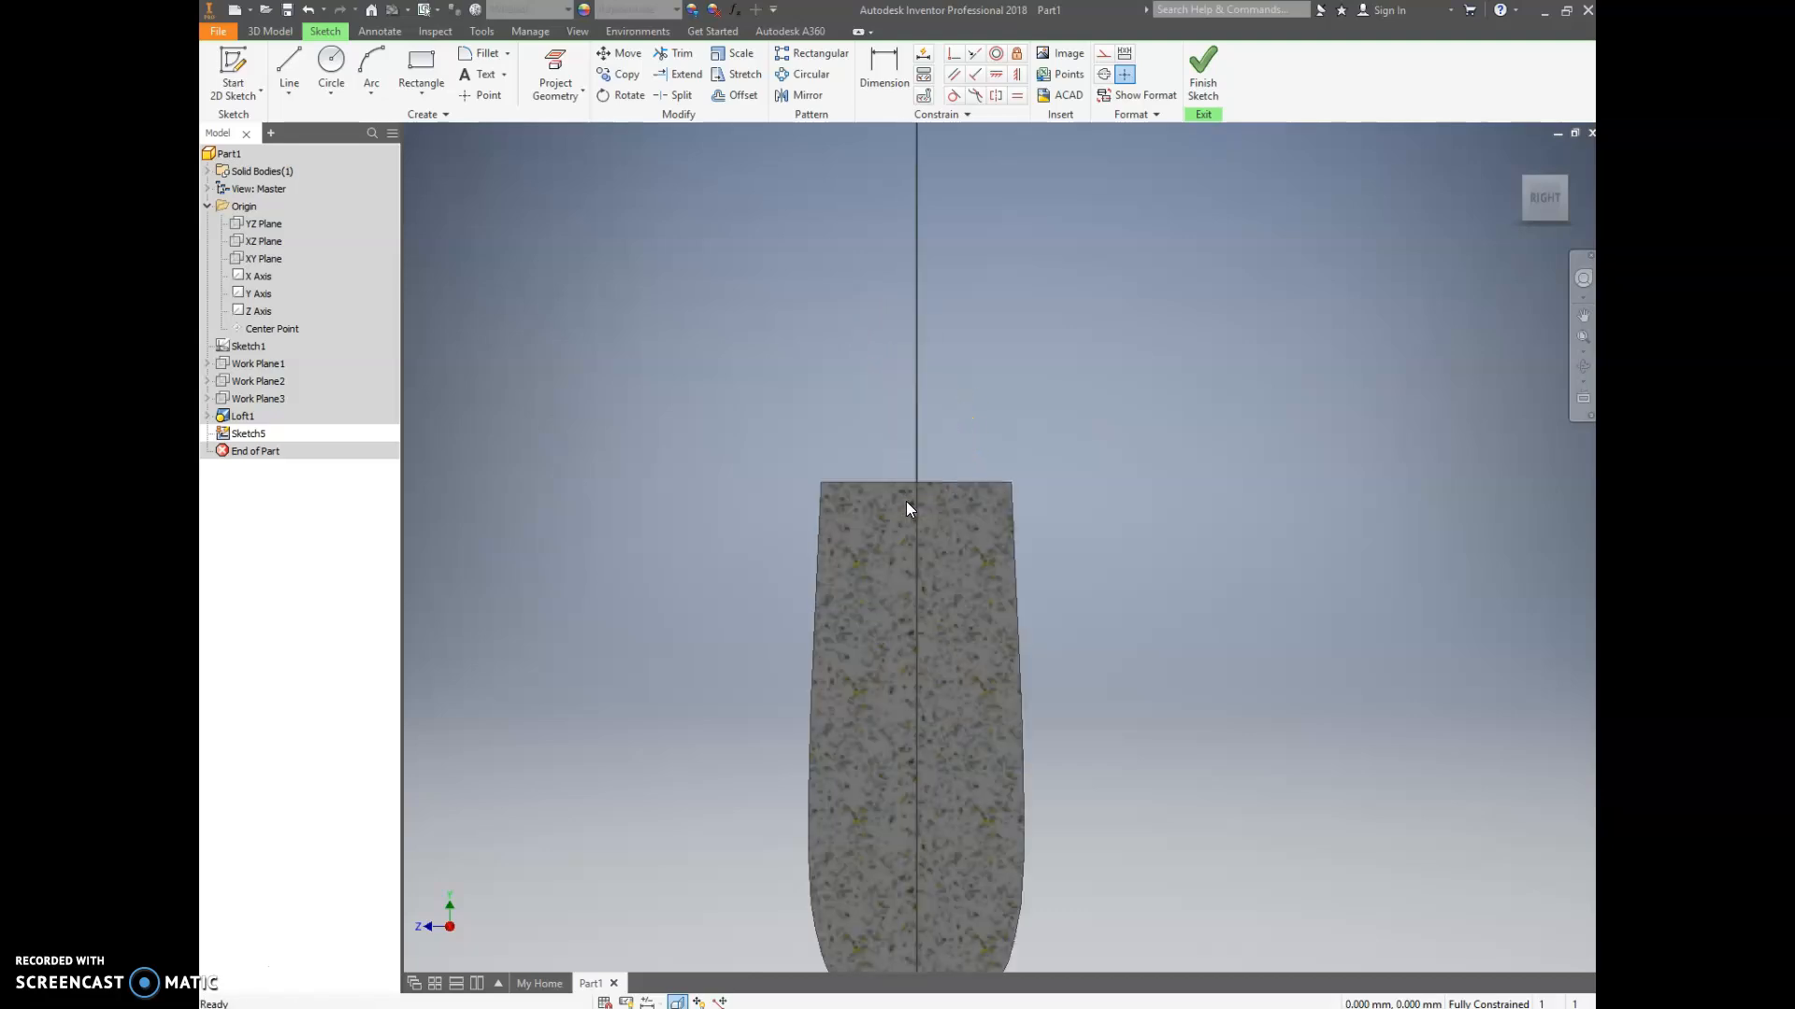
pyautogui.scroll(3, 935, 477)
pyautogui.scroll(-2, 1089, 440)
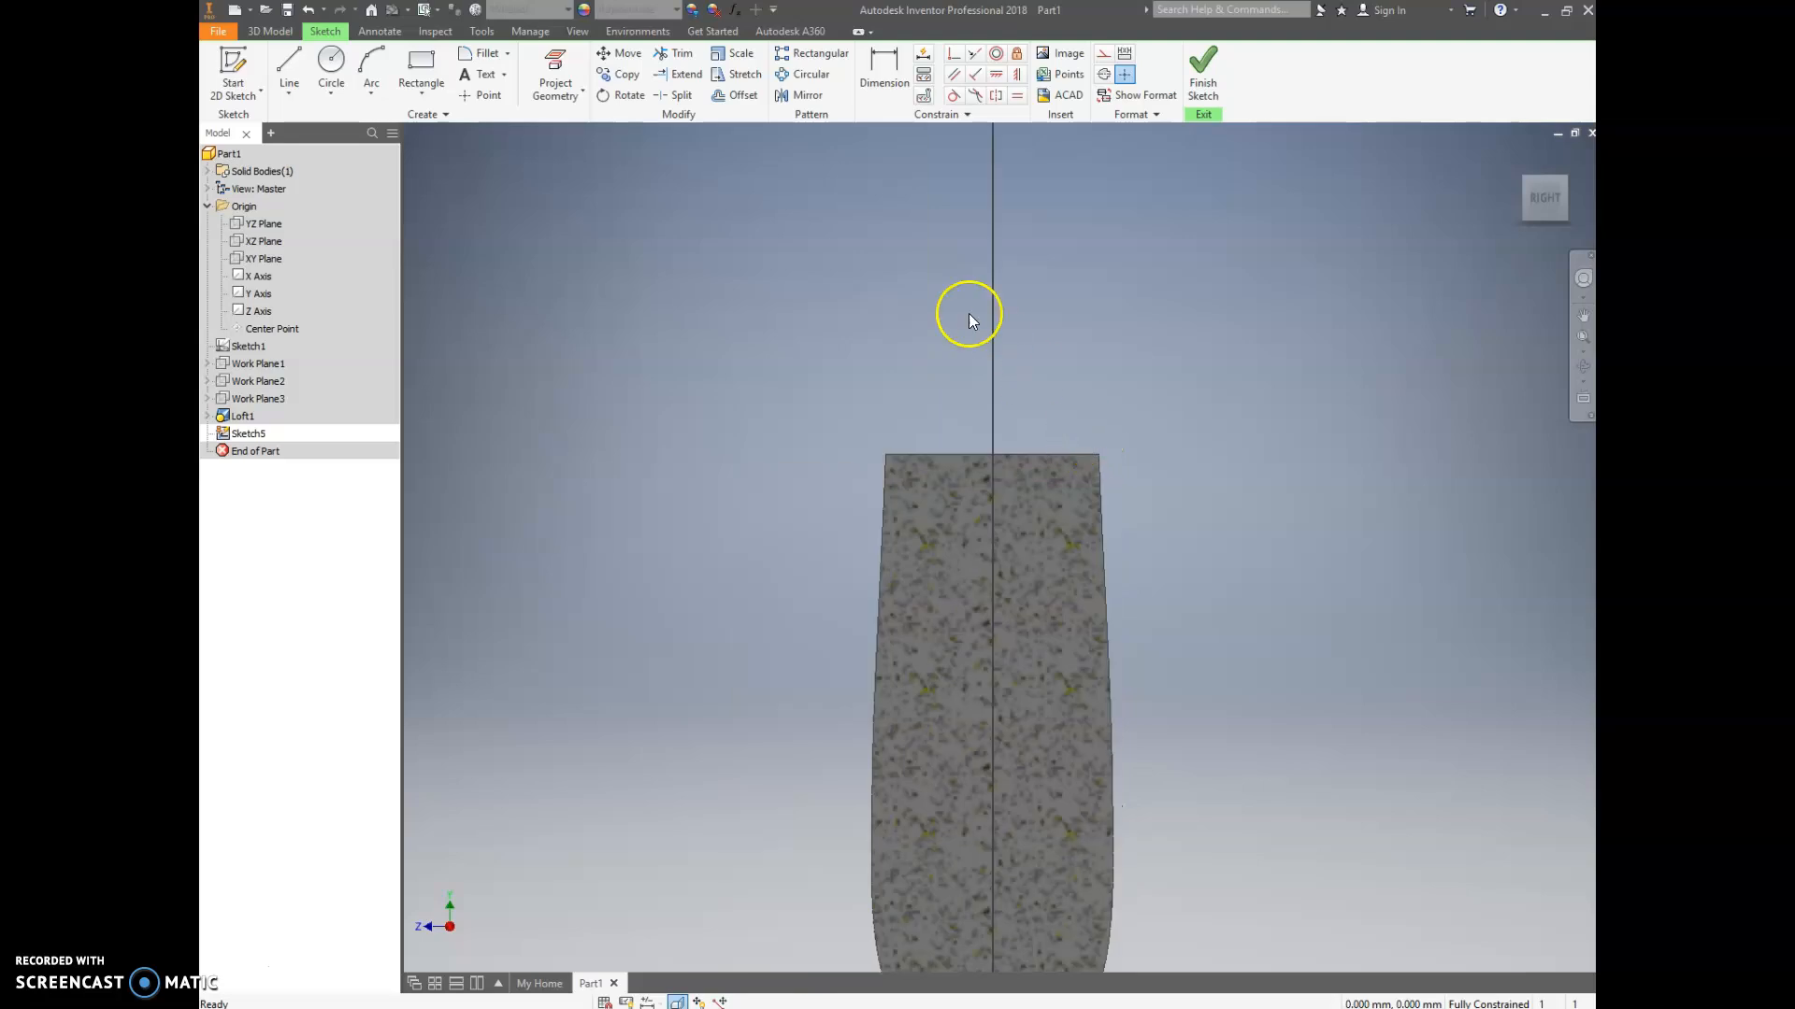
# - Sketch two concentric circles, about 53 mm and 39 mm in diameter, centred on the midpoint of the arm's top edge
pyautogui.click(329, 64)
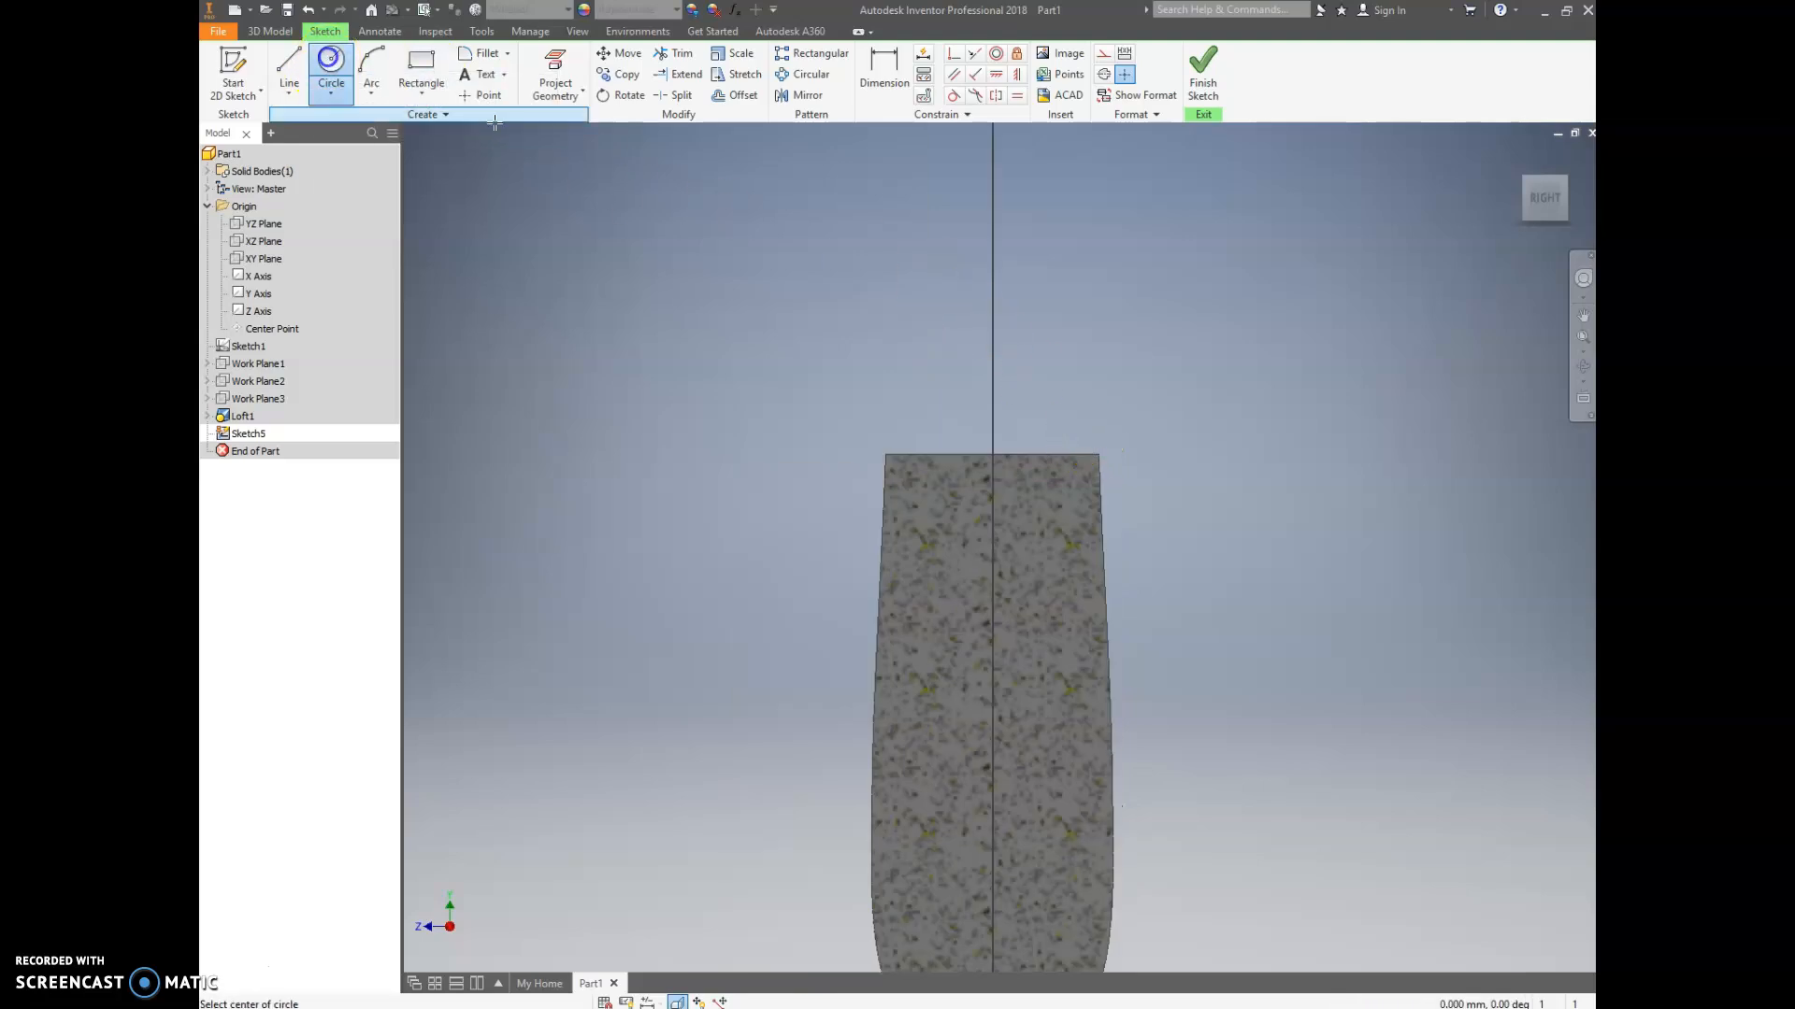
pyautogui.click(993, 455)
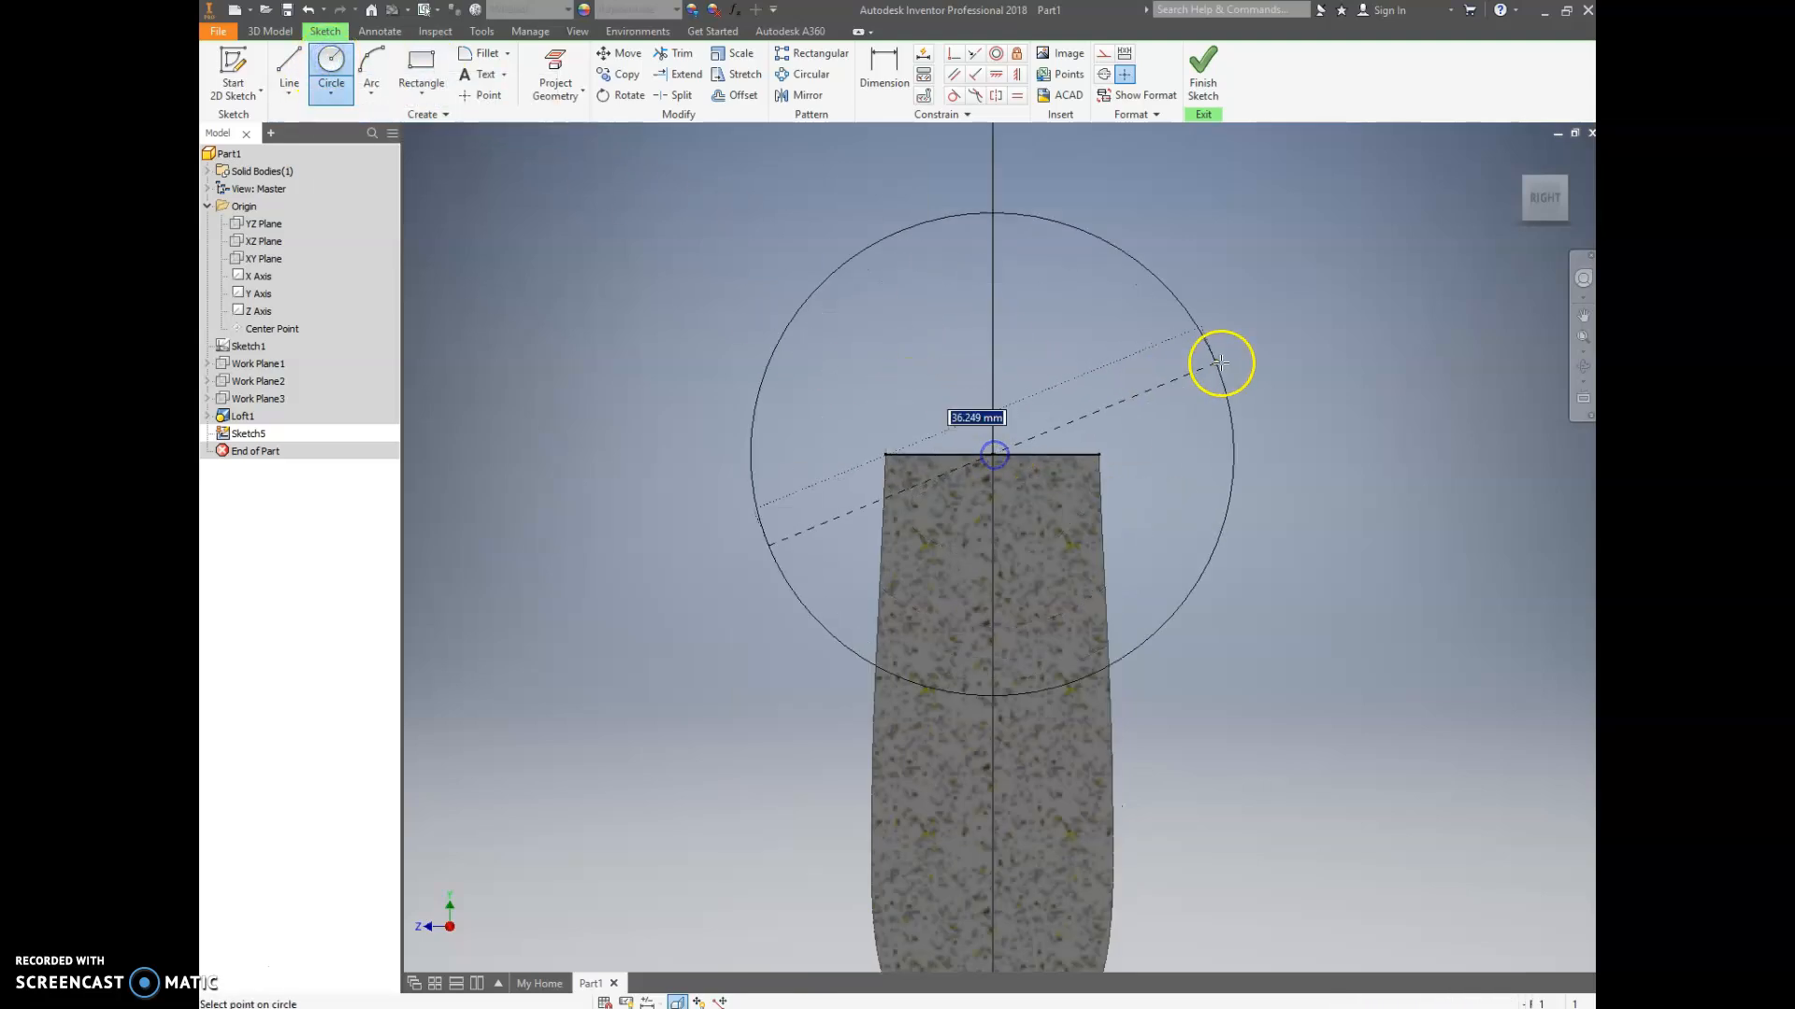
pyautogui.click(1334, 364)
pyautogui.click(344, 67)
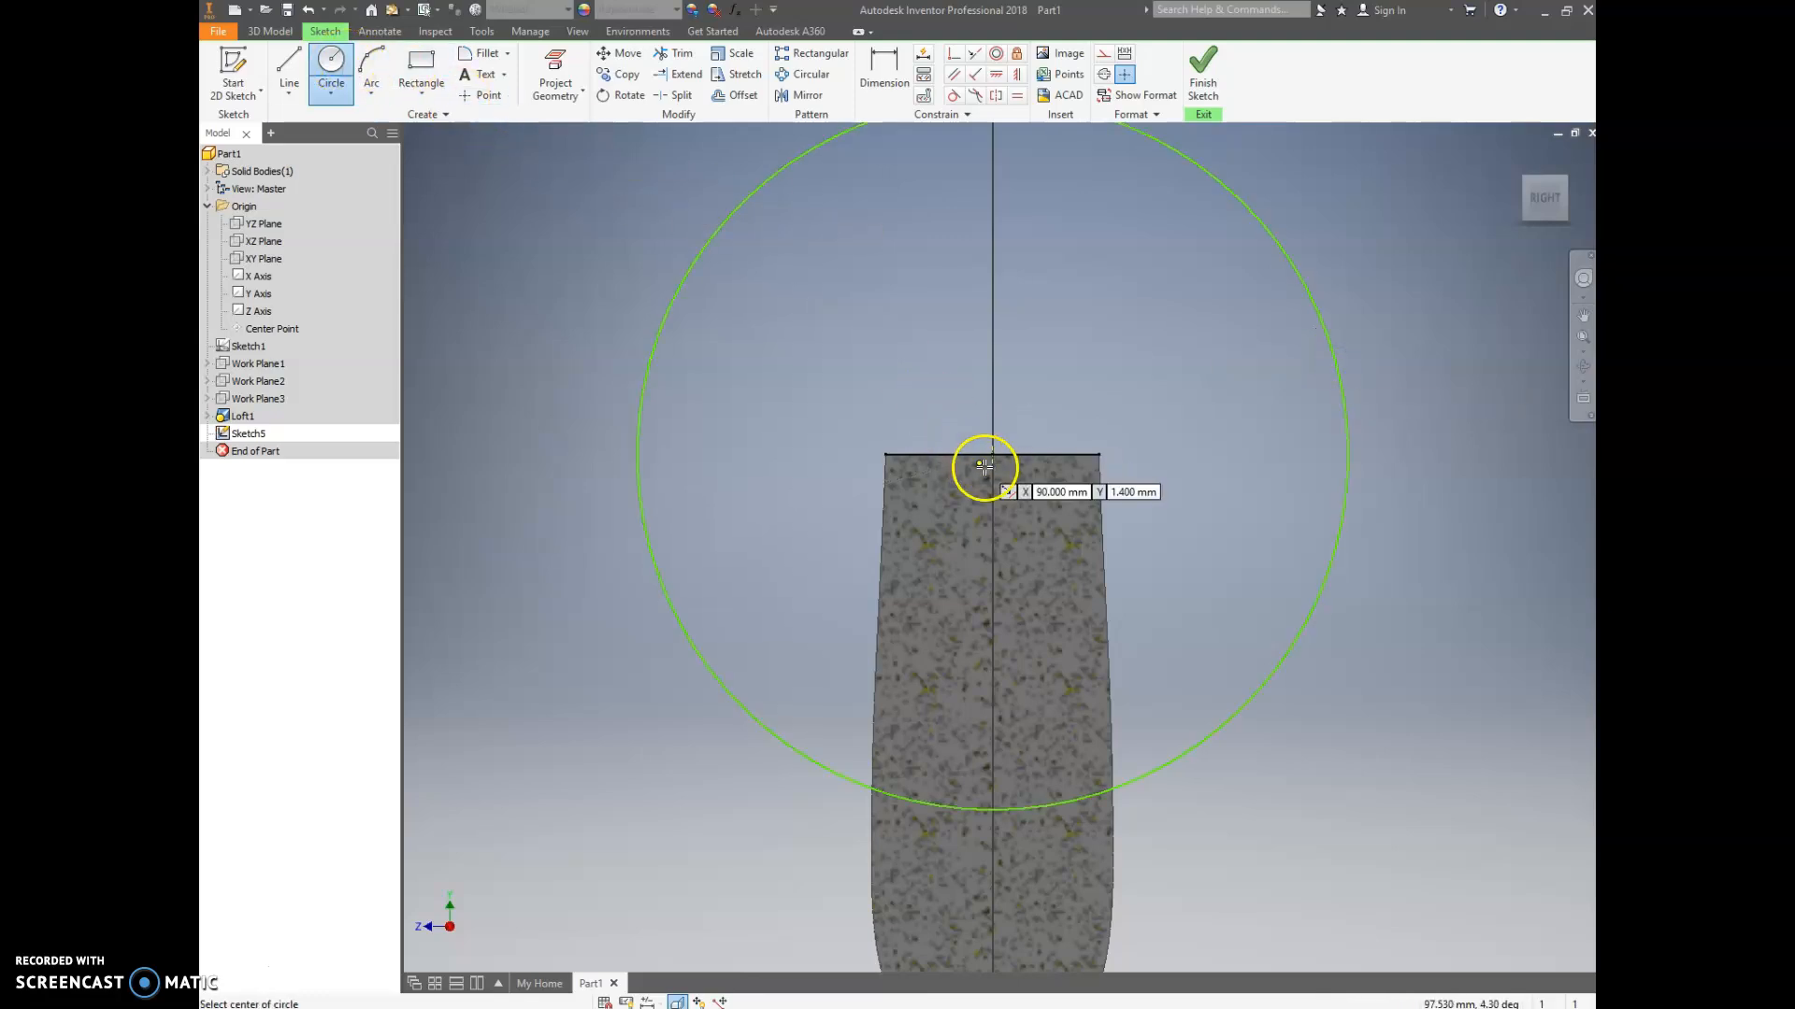
pyautogui.click(992, 455)
pyautogui.click(1247, 435)
pyautogui.moveTo(1254, 437); pyautogui.dragTo(1191, 492, button='middle')
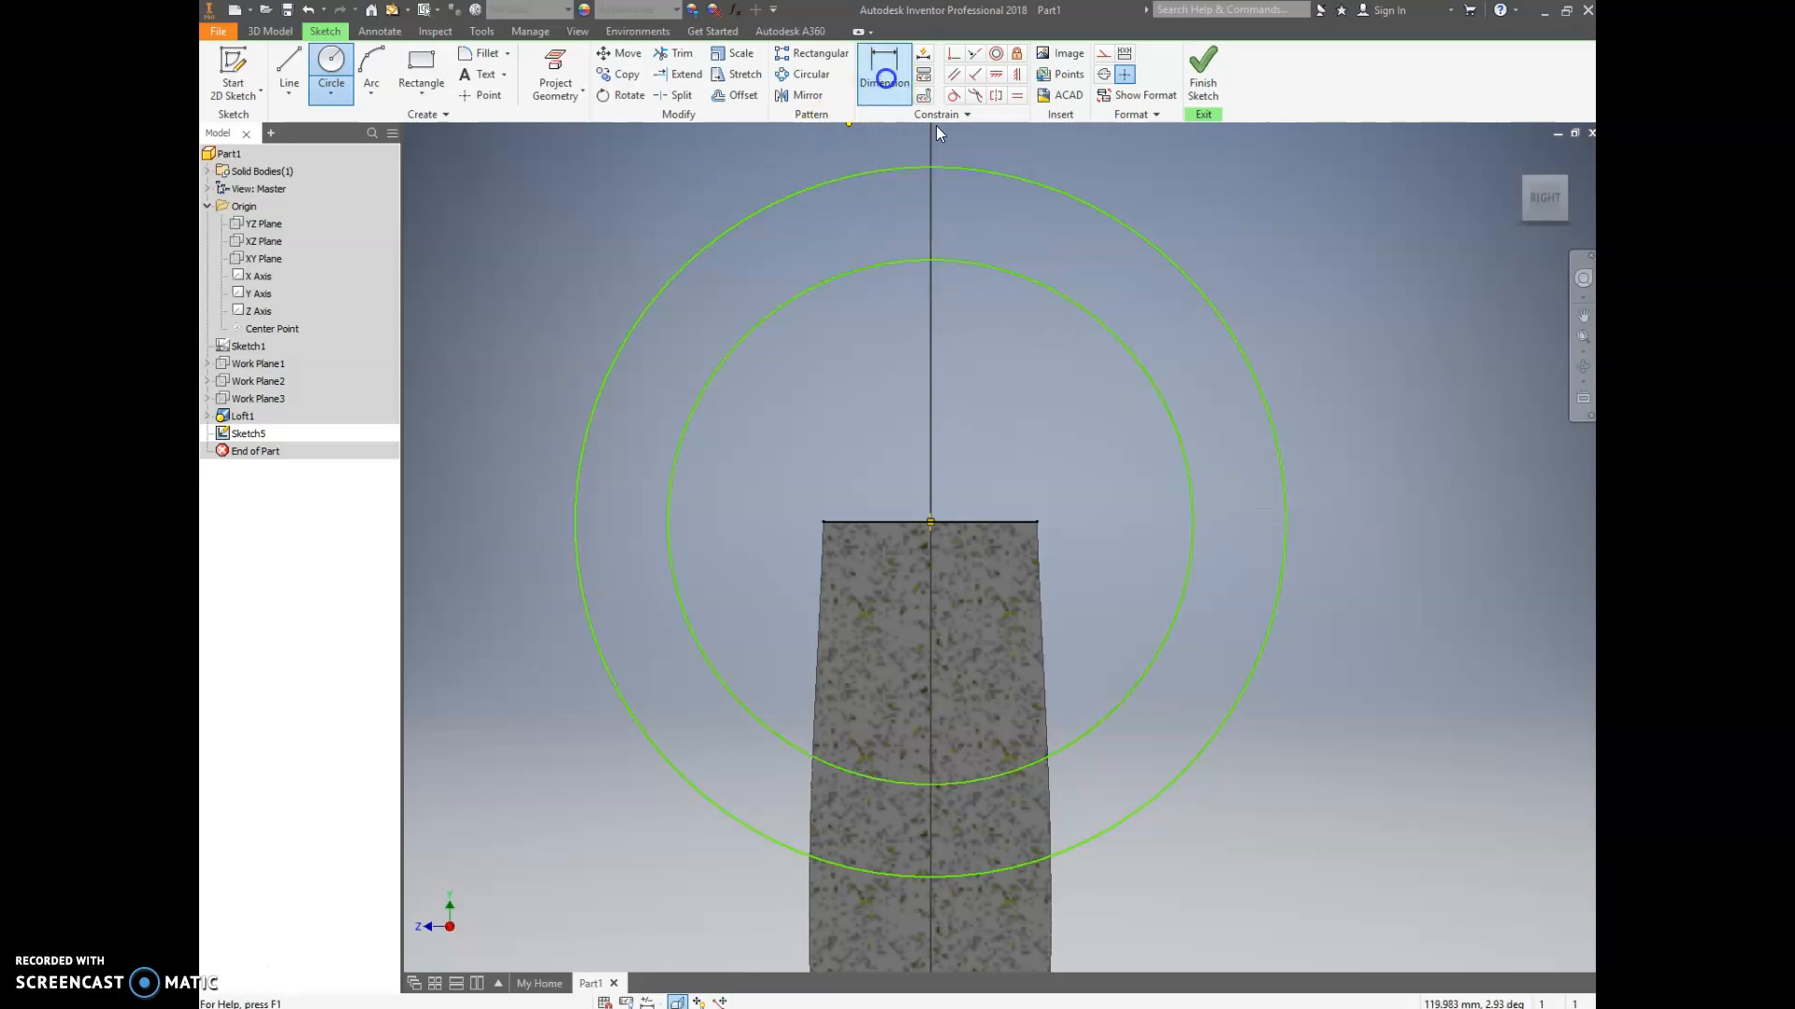
# - Dimension the inner circle to 10 mm and the outer circle to 20 mm in diameter, and finish the sketch
pyautogui.click(881, 70)
pyautogui.click(1132, 350)
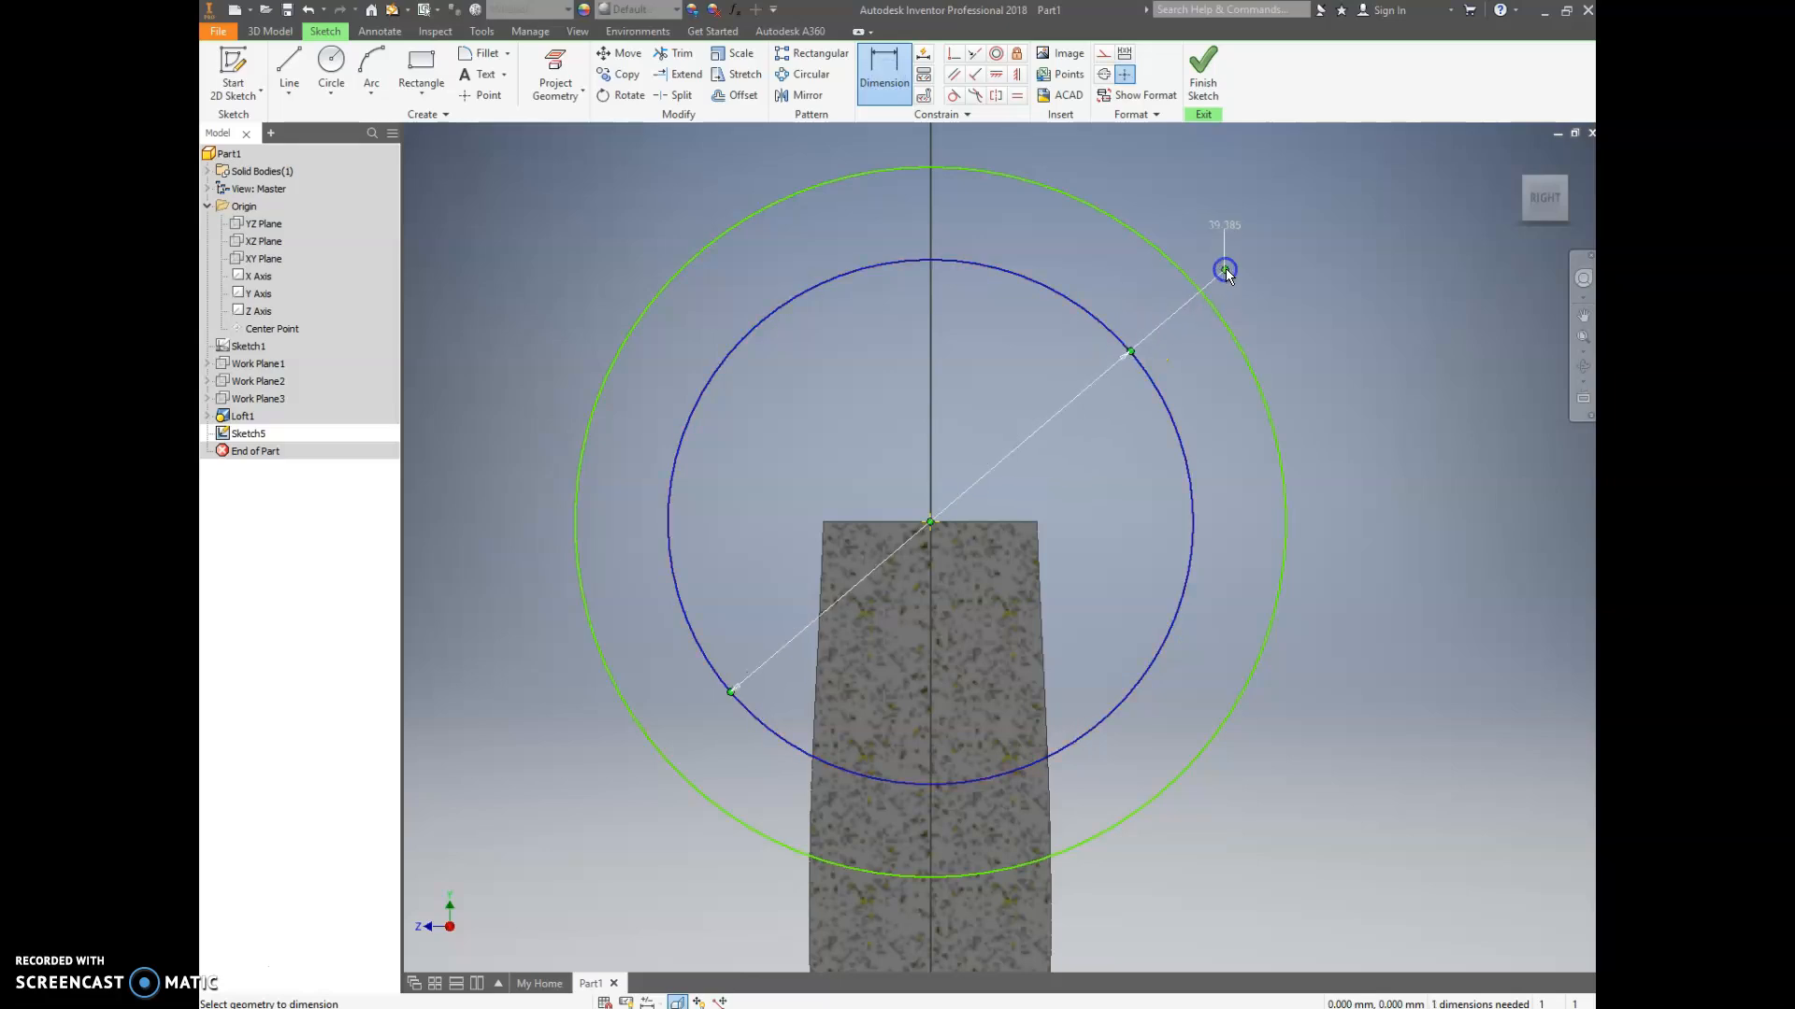
pyautogui.click(1215, 220)
pyautogui.write('10')
pyautogui.press('Return')
pyautogui.click(1187, 283)
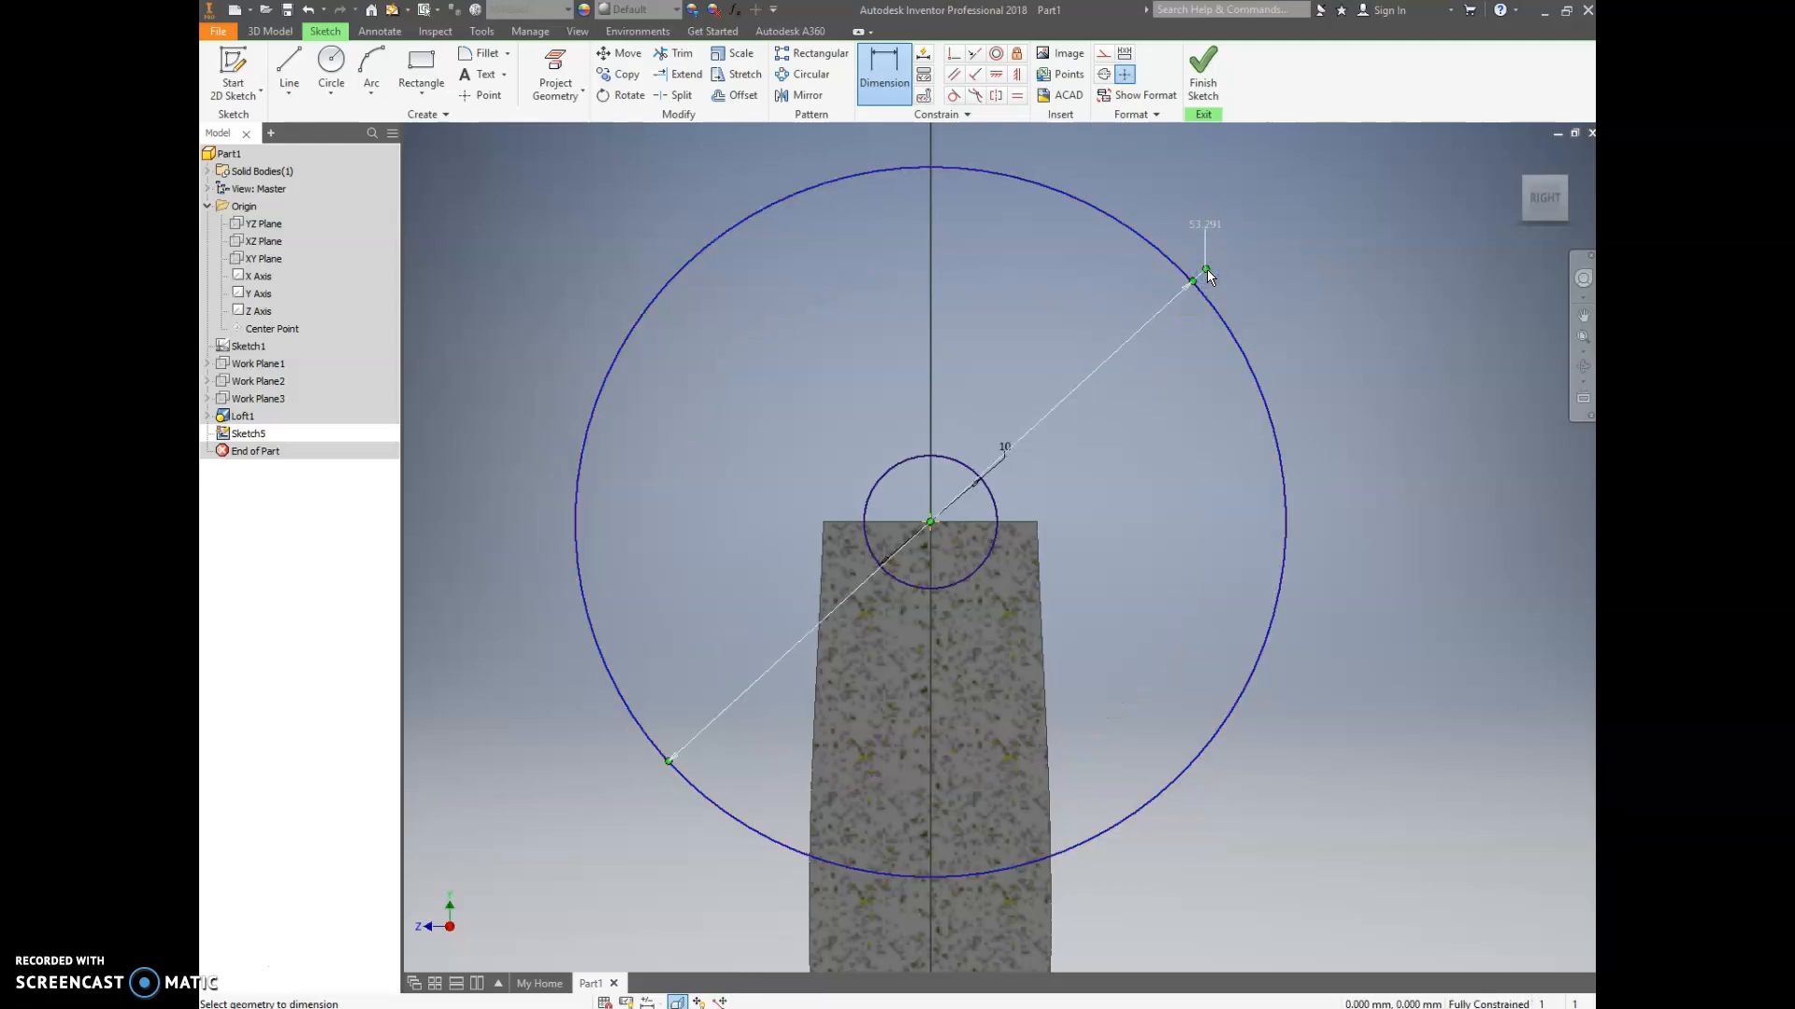
pyautogui.click(1202, 226)
pyautogui.write('20')
pyautogui.press('Return')
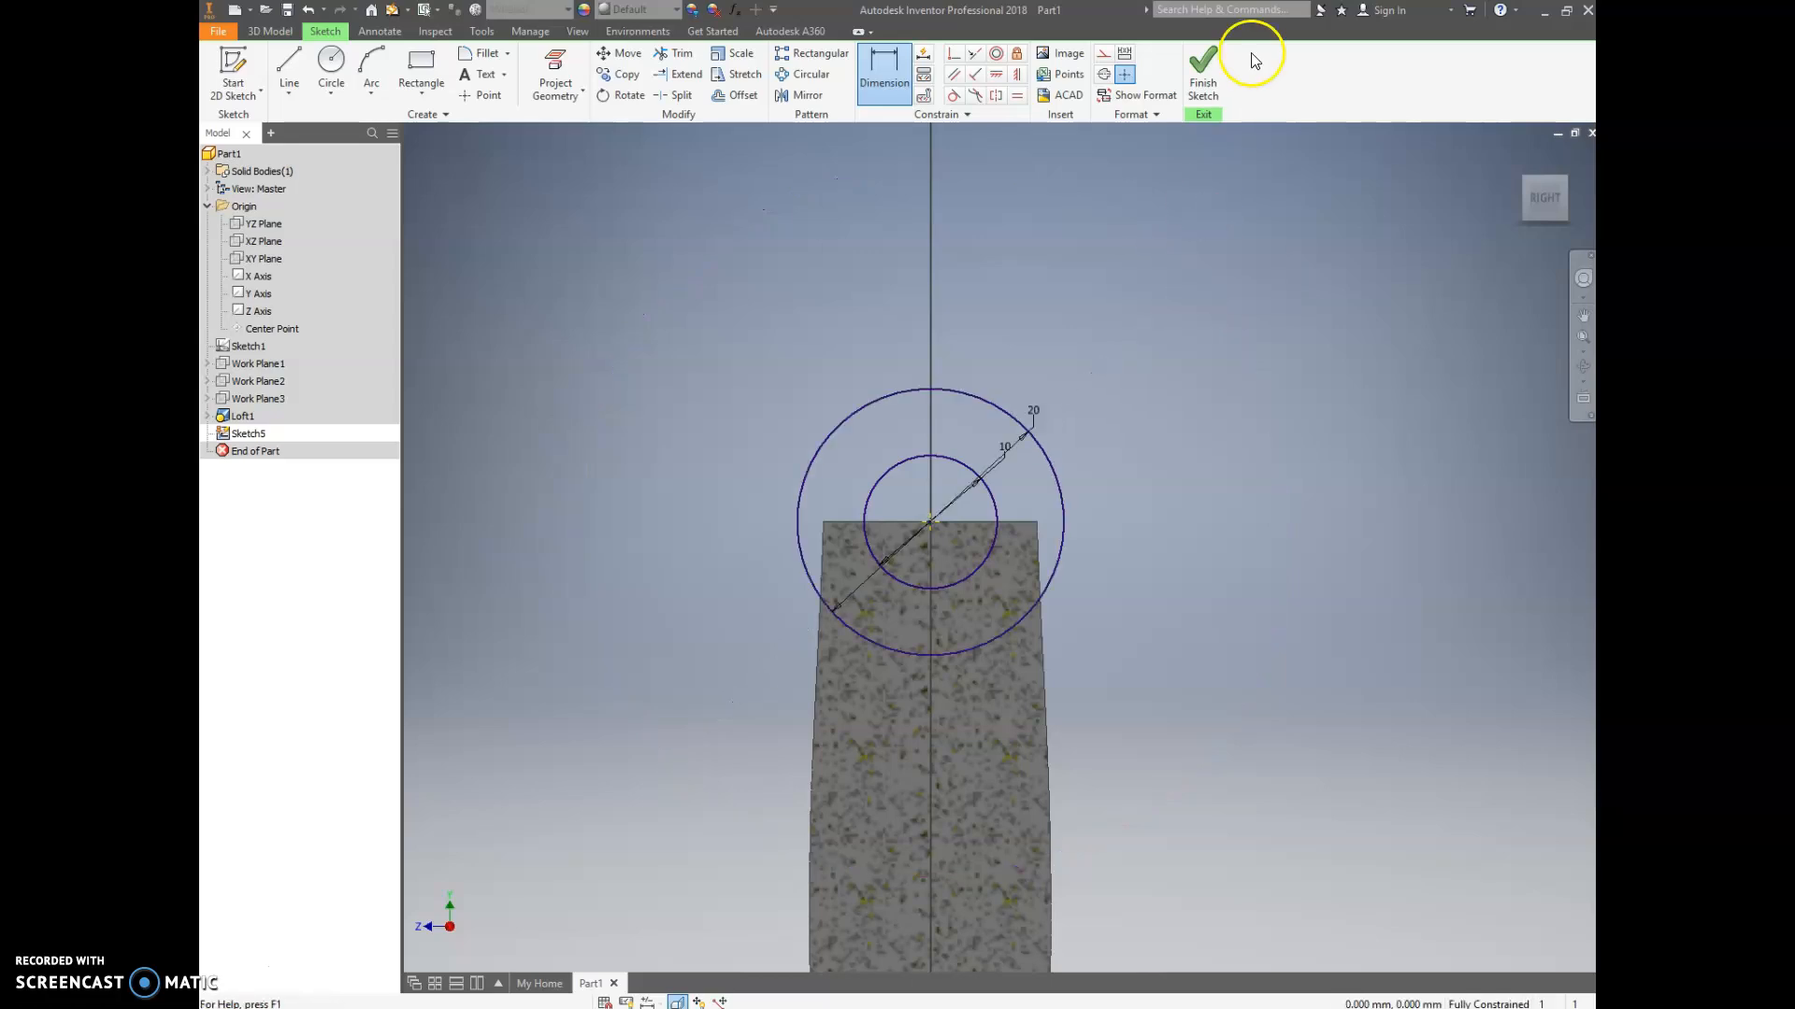
pyautogui.click(1206, 83)
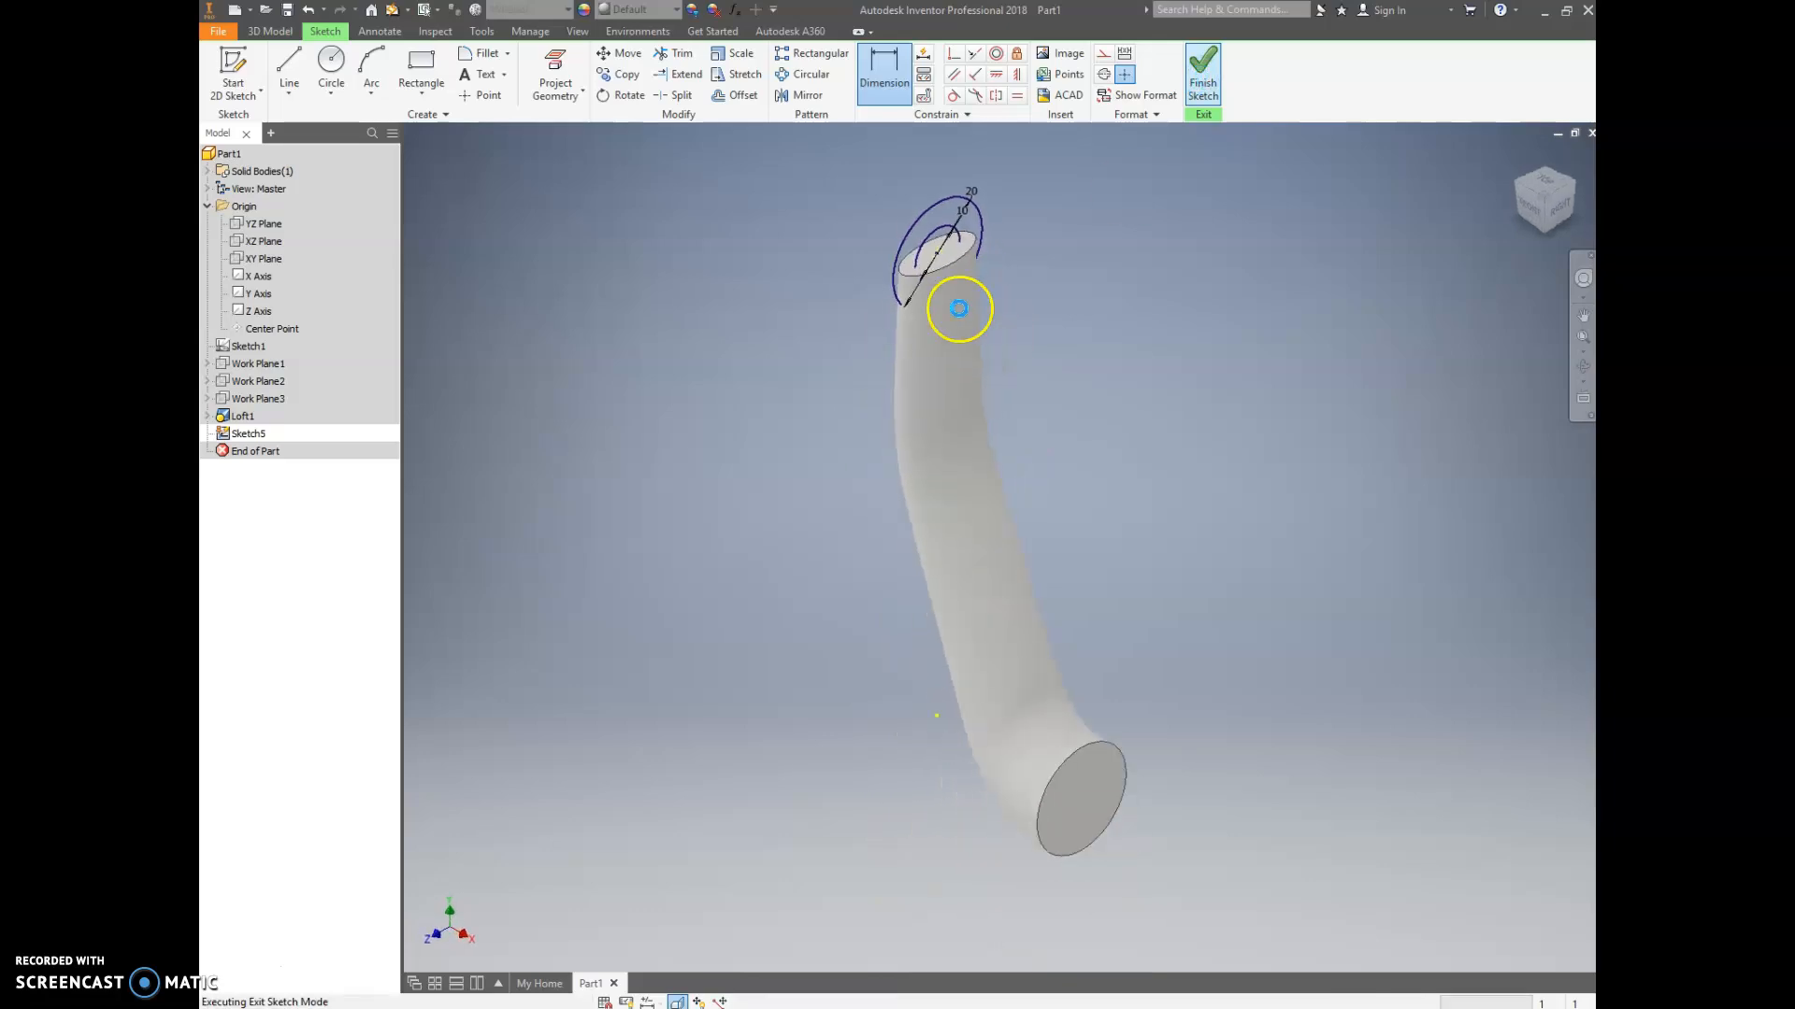
# - Extrude the ring between the two circles 9 mm symmetrically about the sketch plane, joined to the arm
pyautogui.click(293, 99)
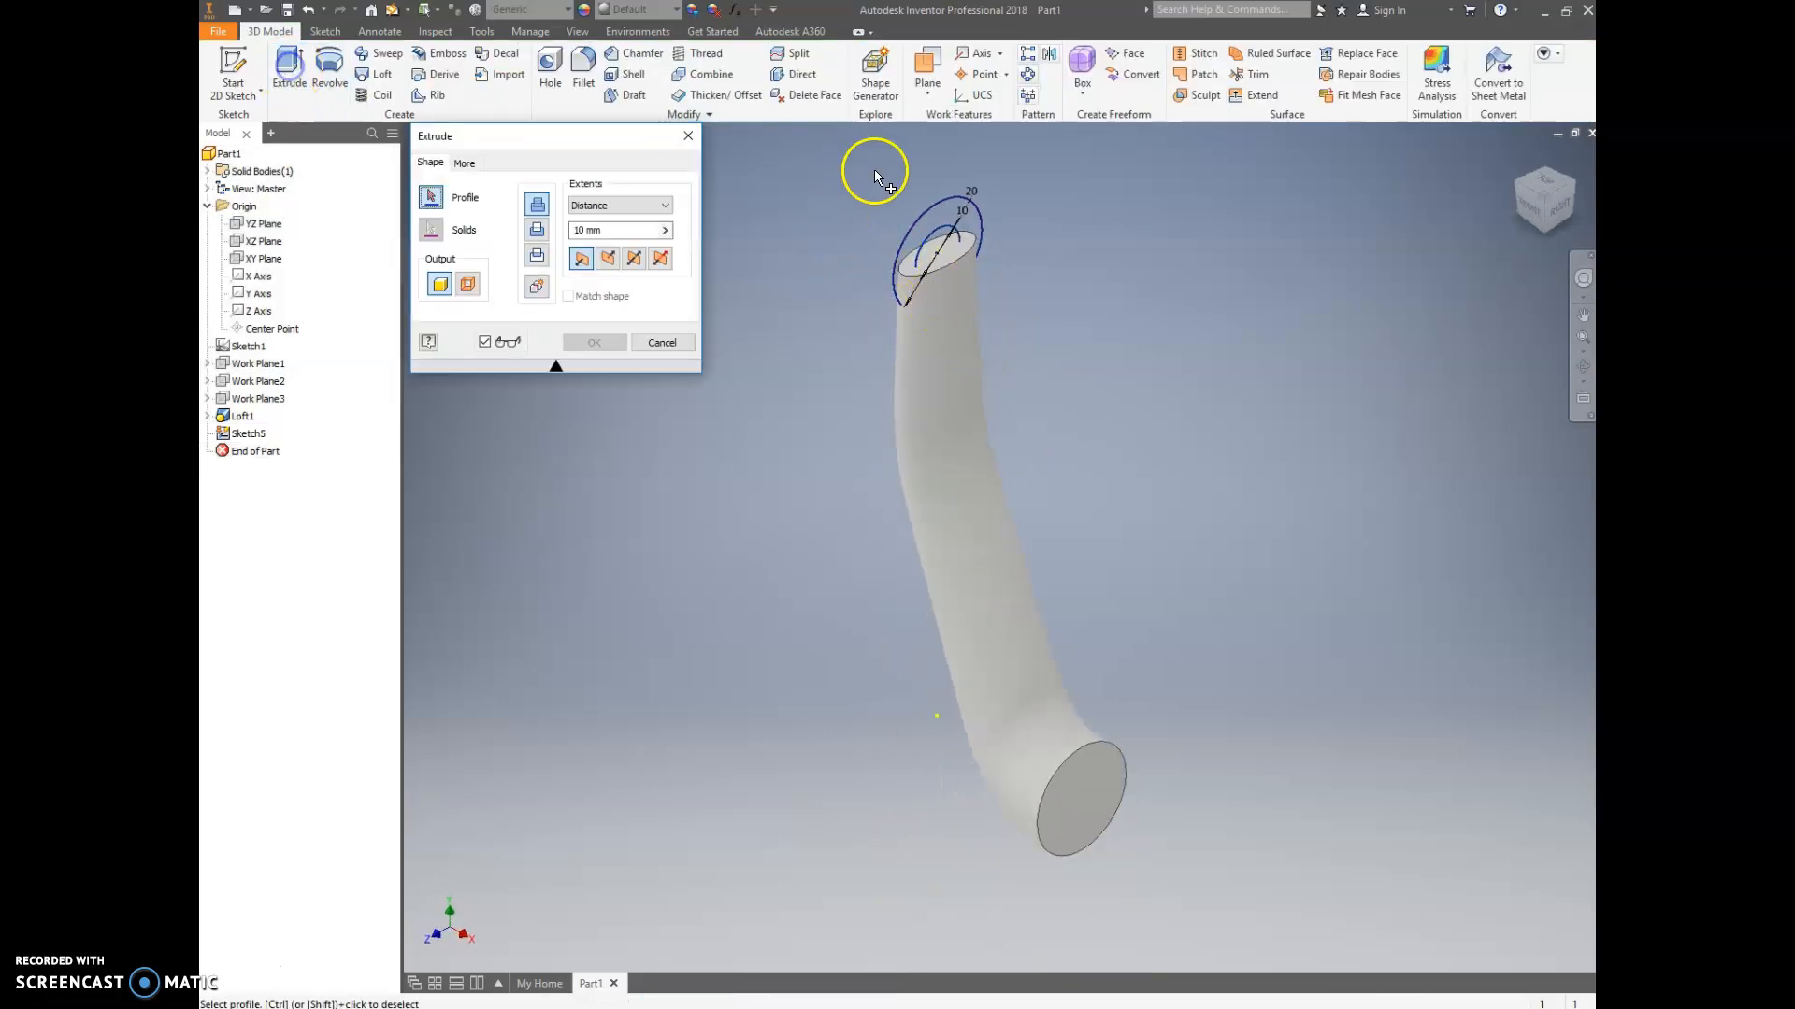
pyautogui.click(933, 220)
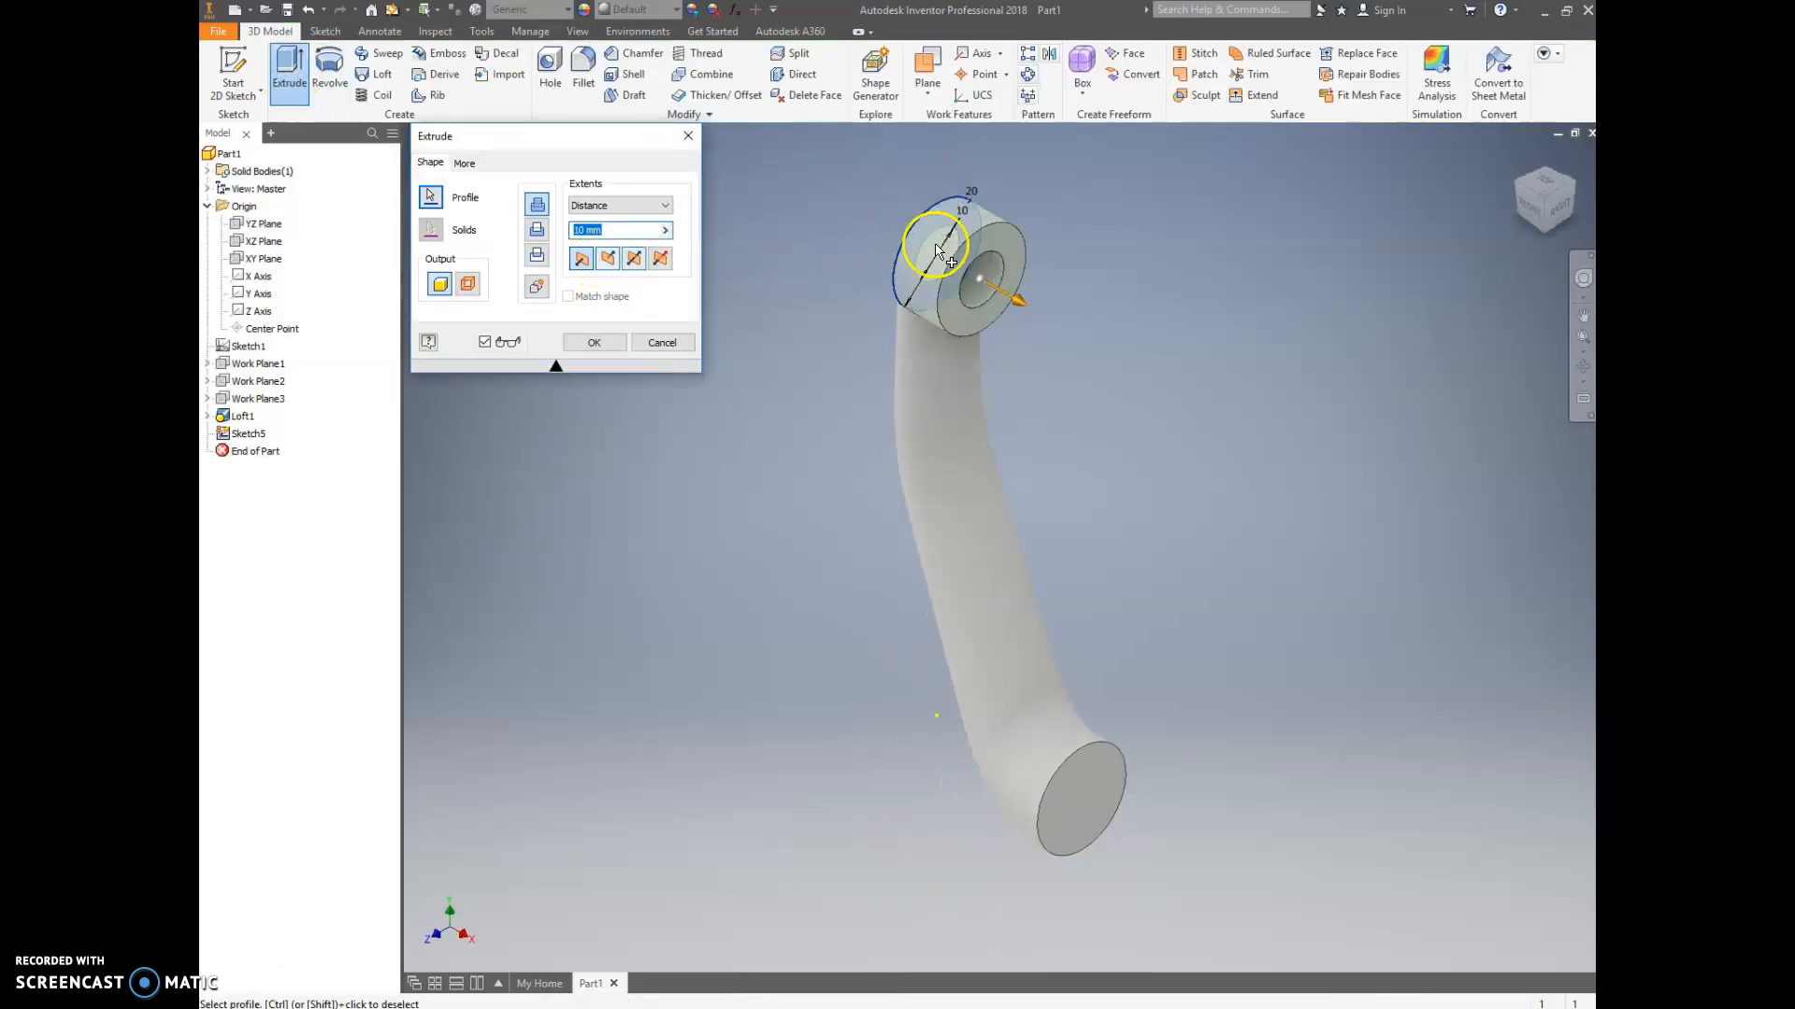
pyautogui.click(1529, 207)
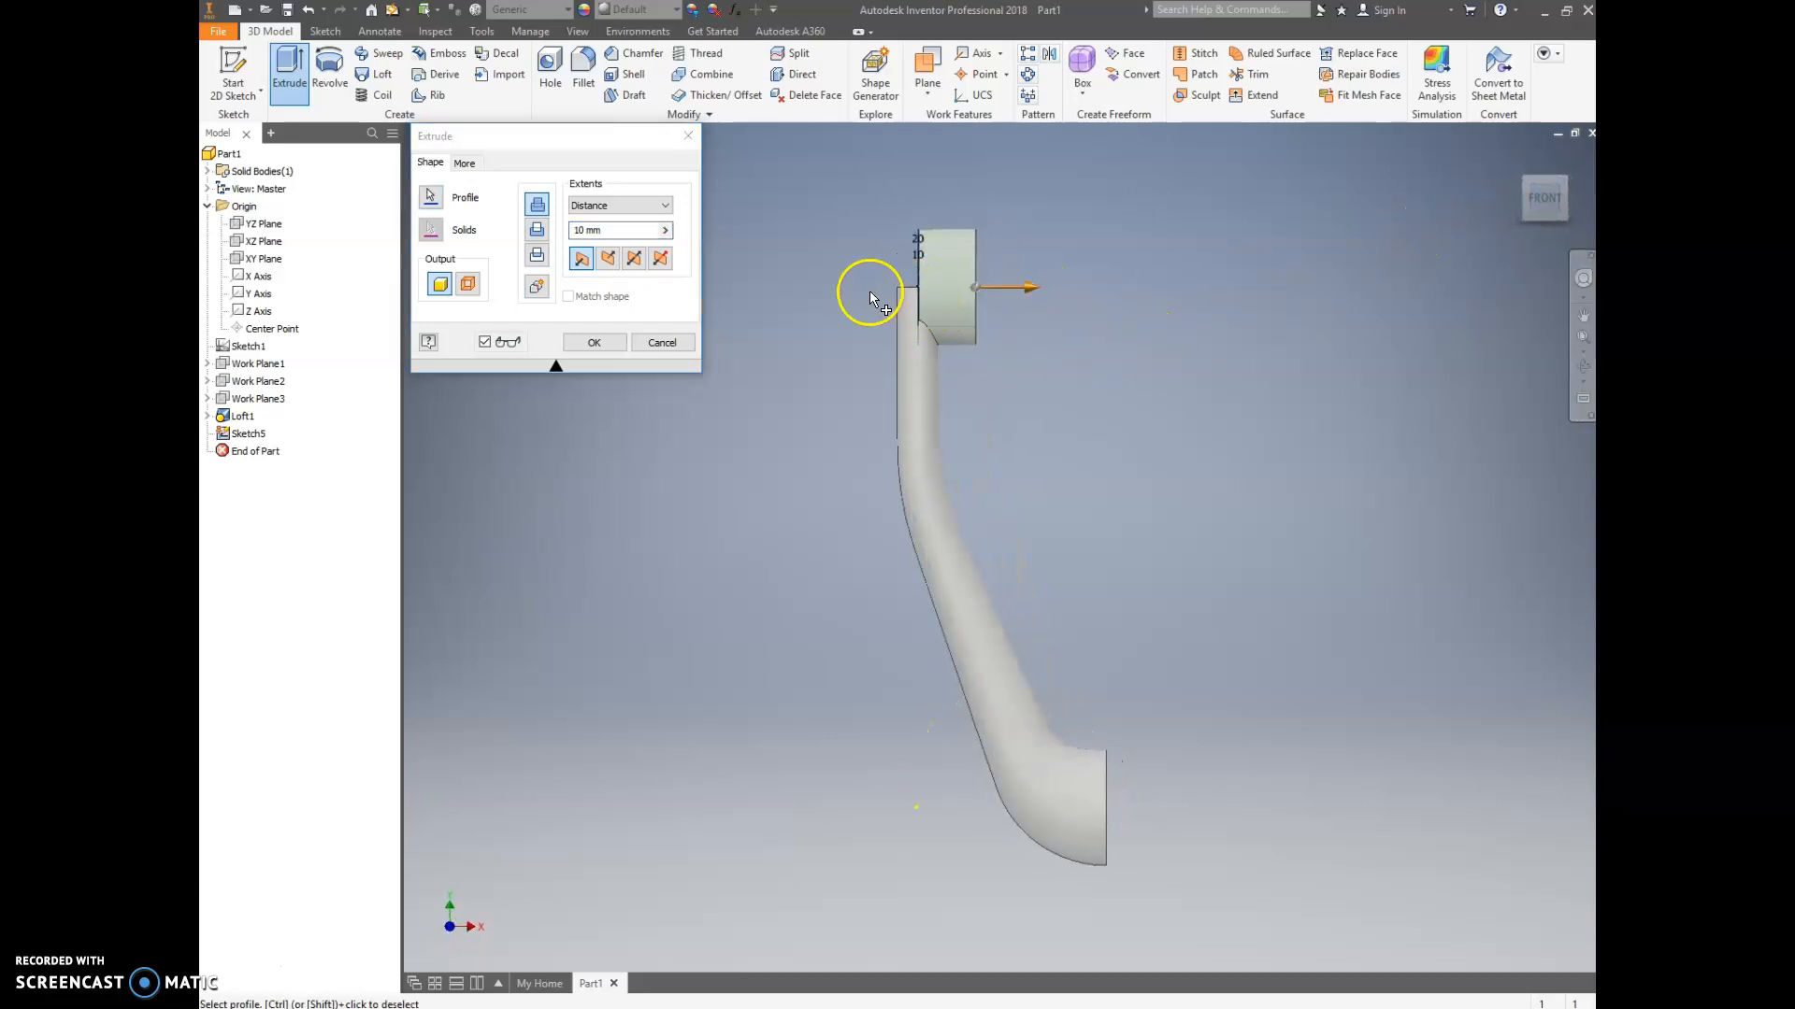
pyautogui.click(634, 260)
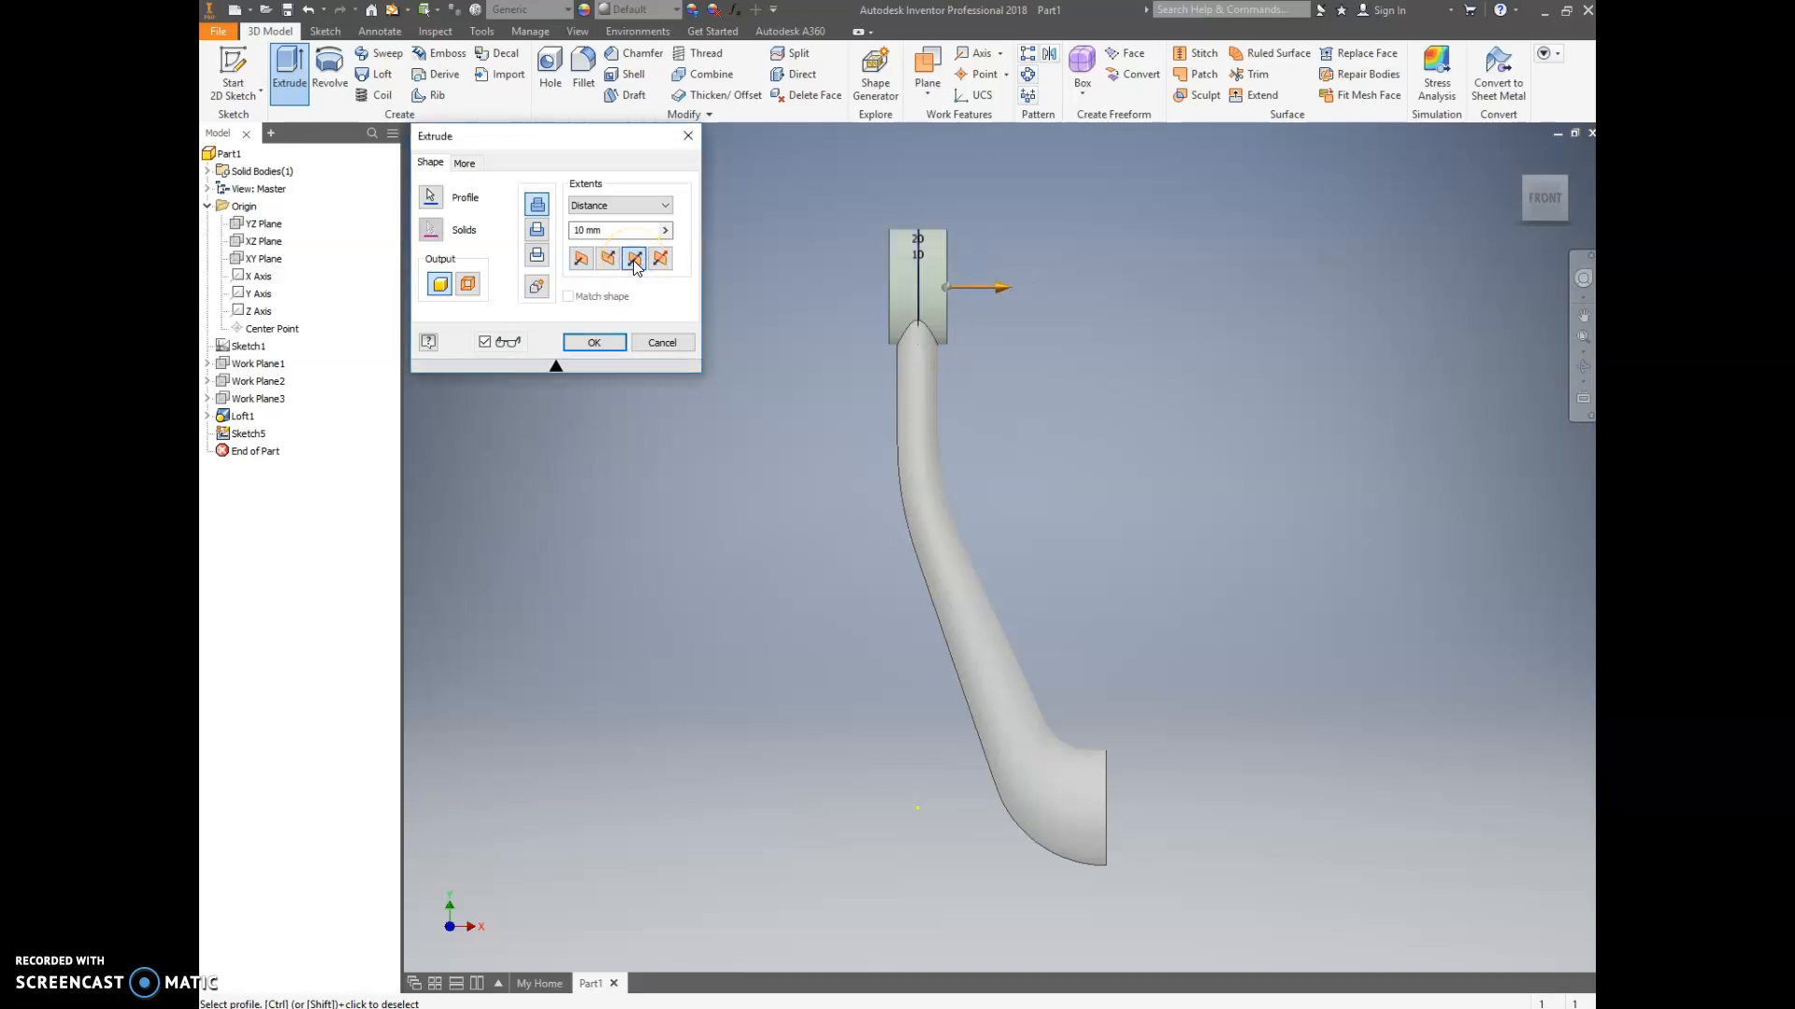
pyautogui.click(605, 227)
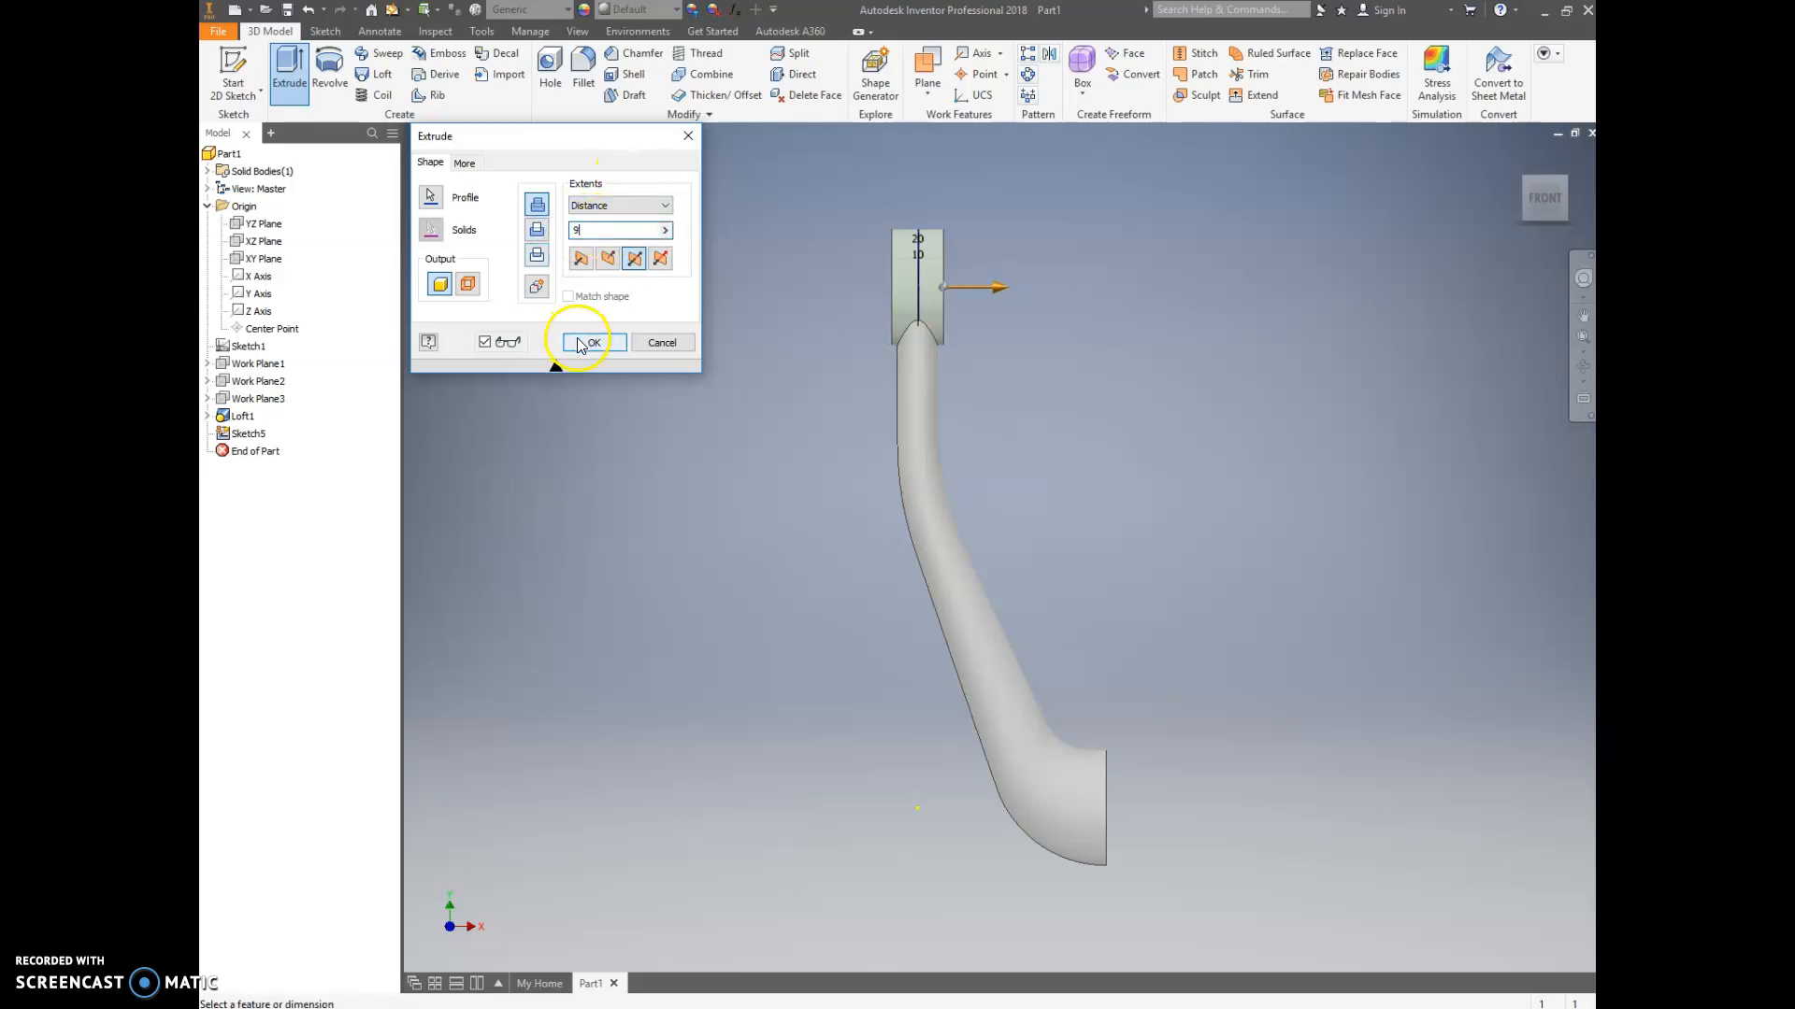
pyautogui.click(579, 342)
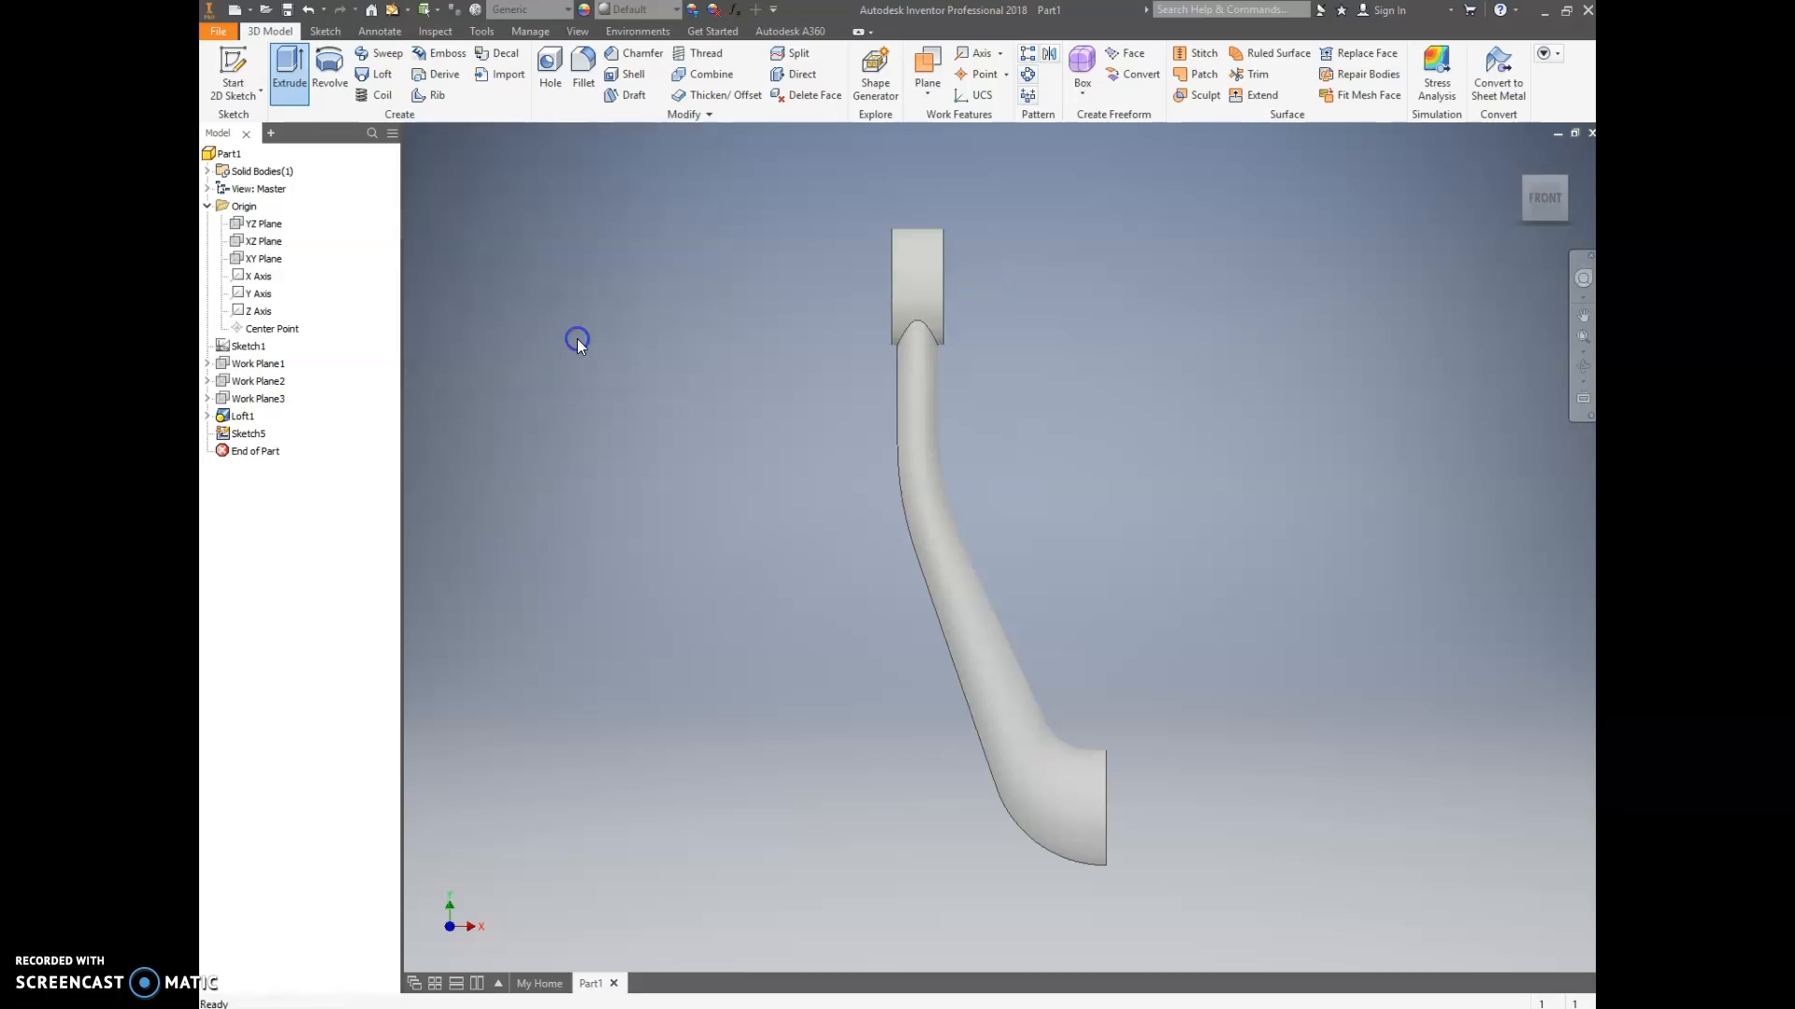
# - Create a sketch on the ring's flat front face, project its inner circular edge, and finish the sketch
pyautogui.click(1563, 176)
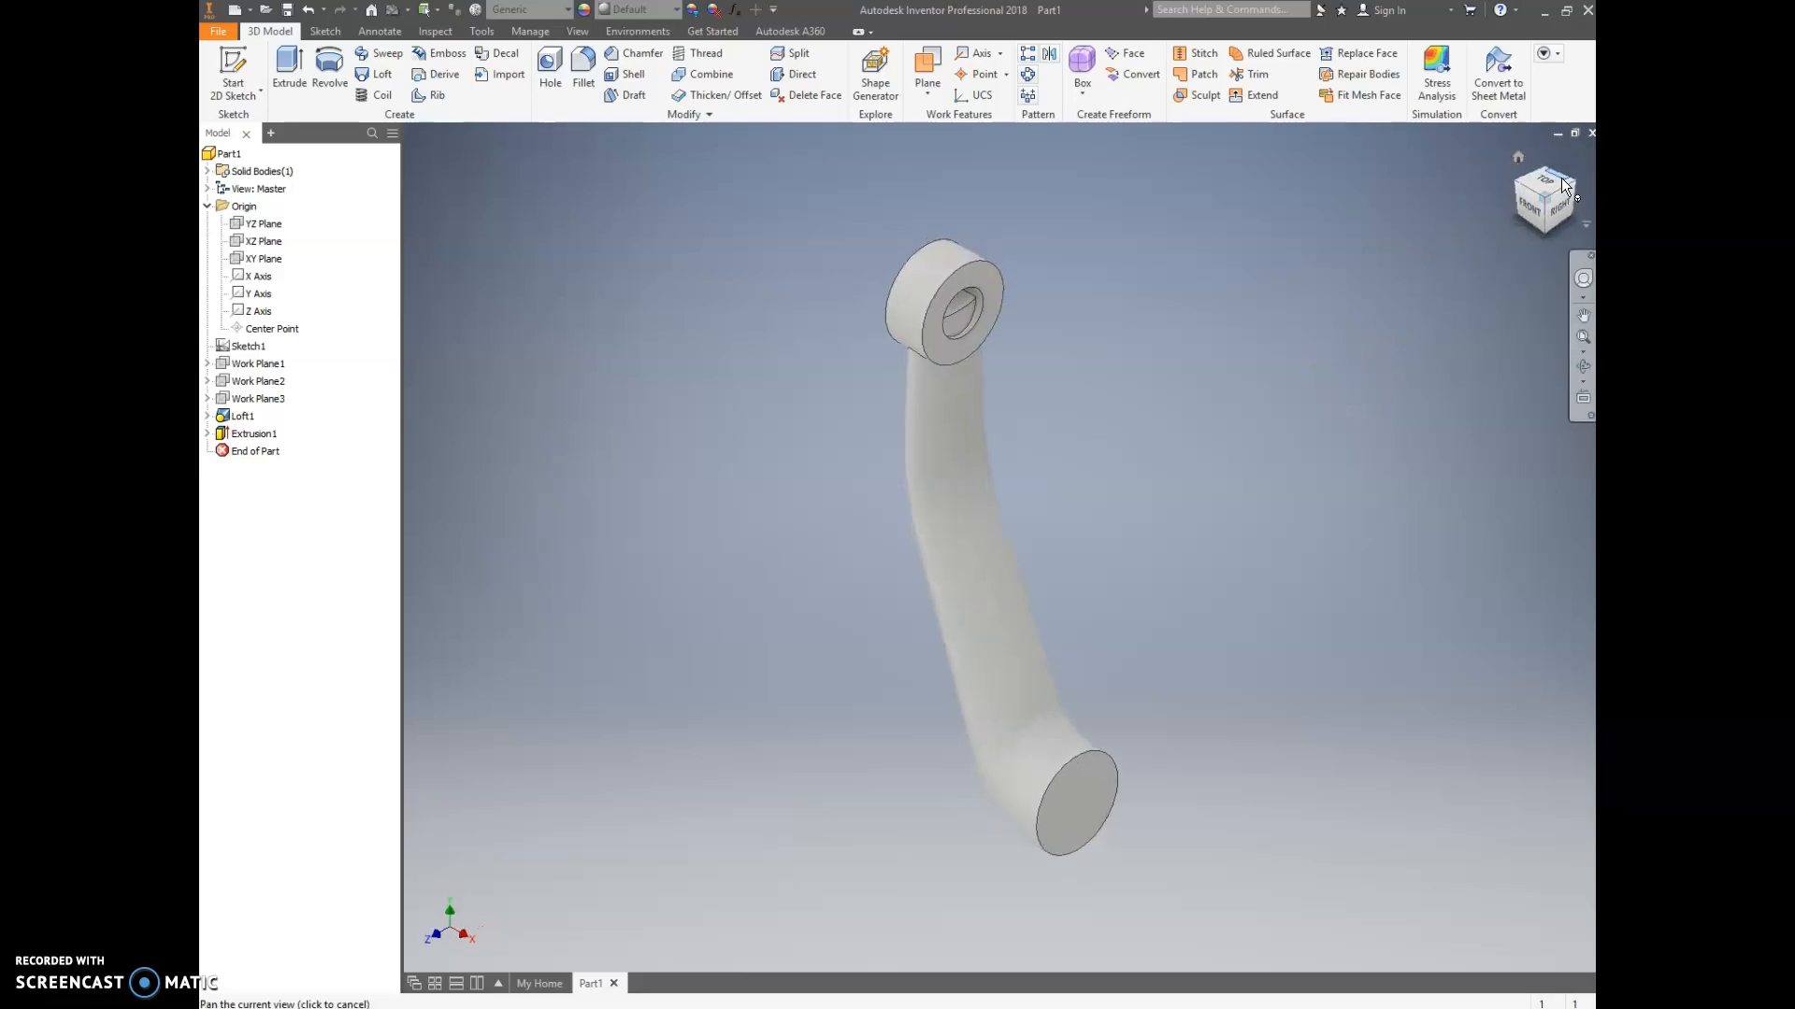
pyautogui.scroll(5, 955, 323)
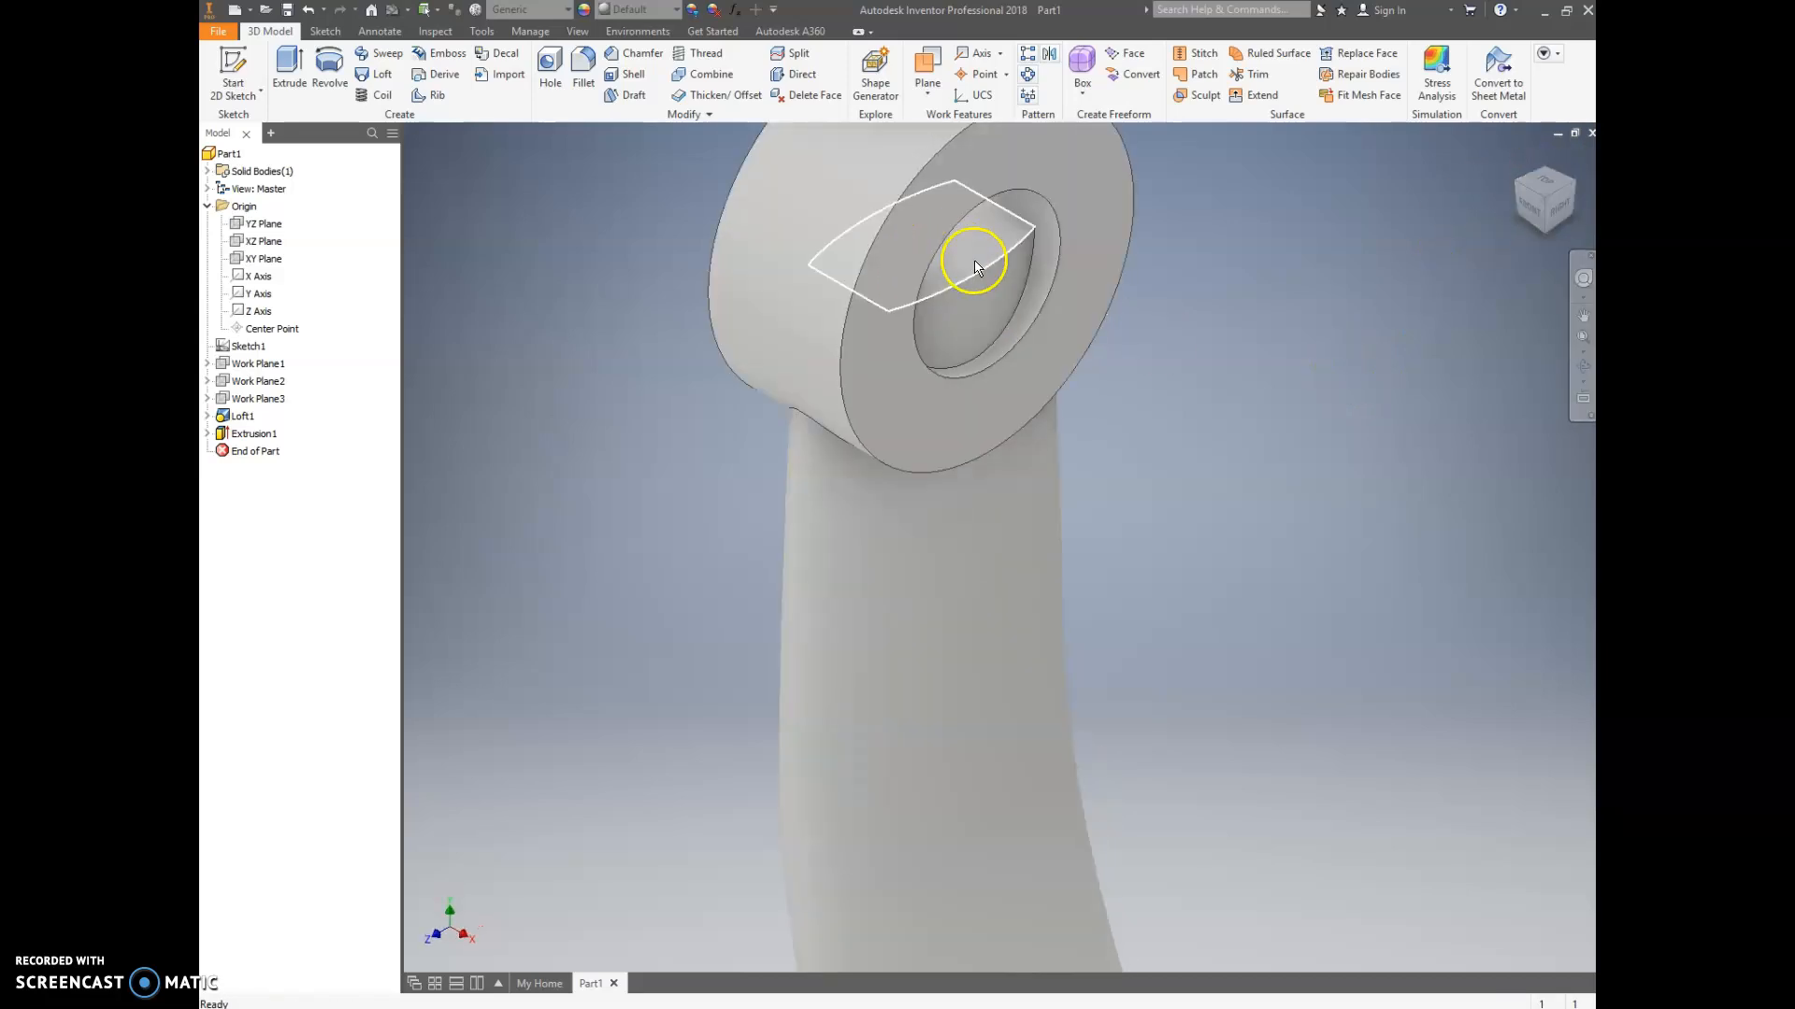
pyautogui.click(1562, 209)
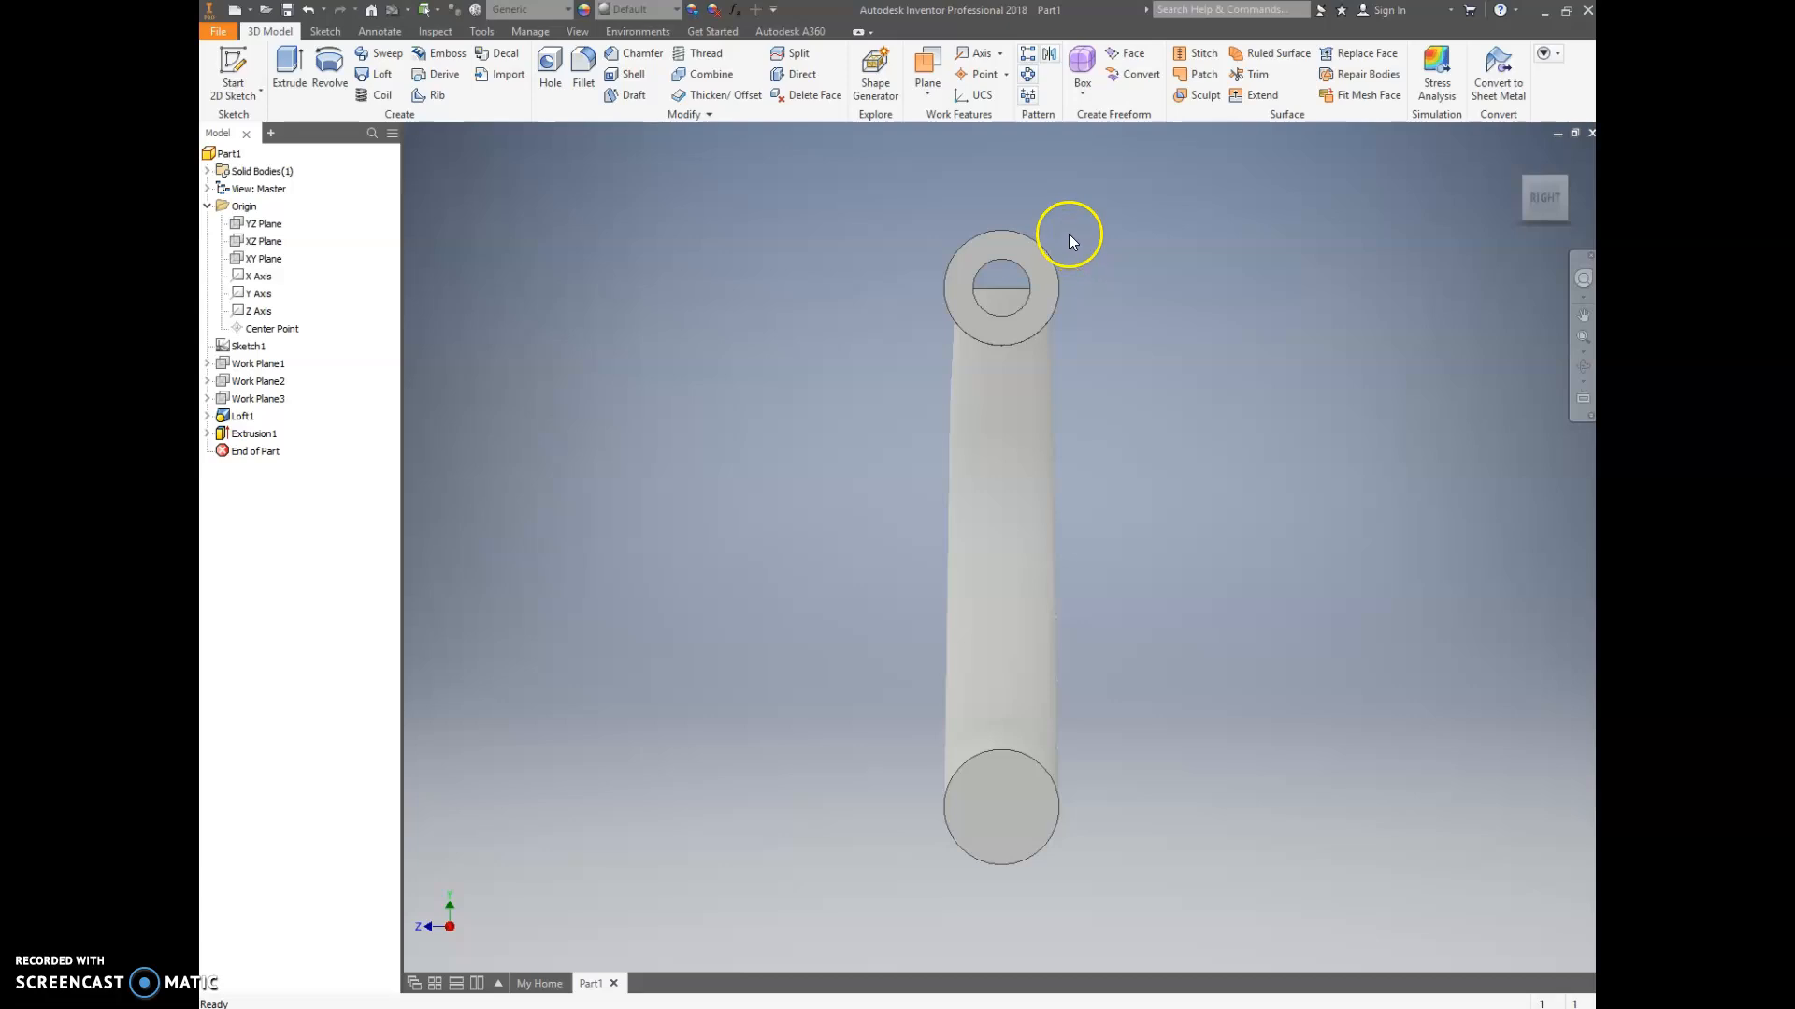
pyautogui.click(233, 69)
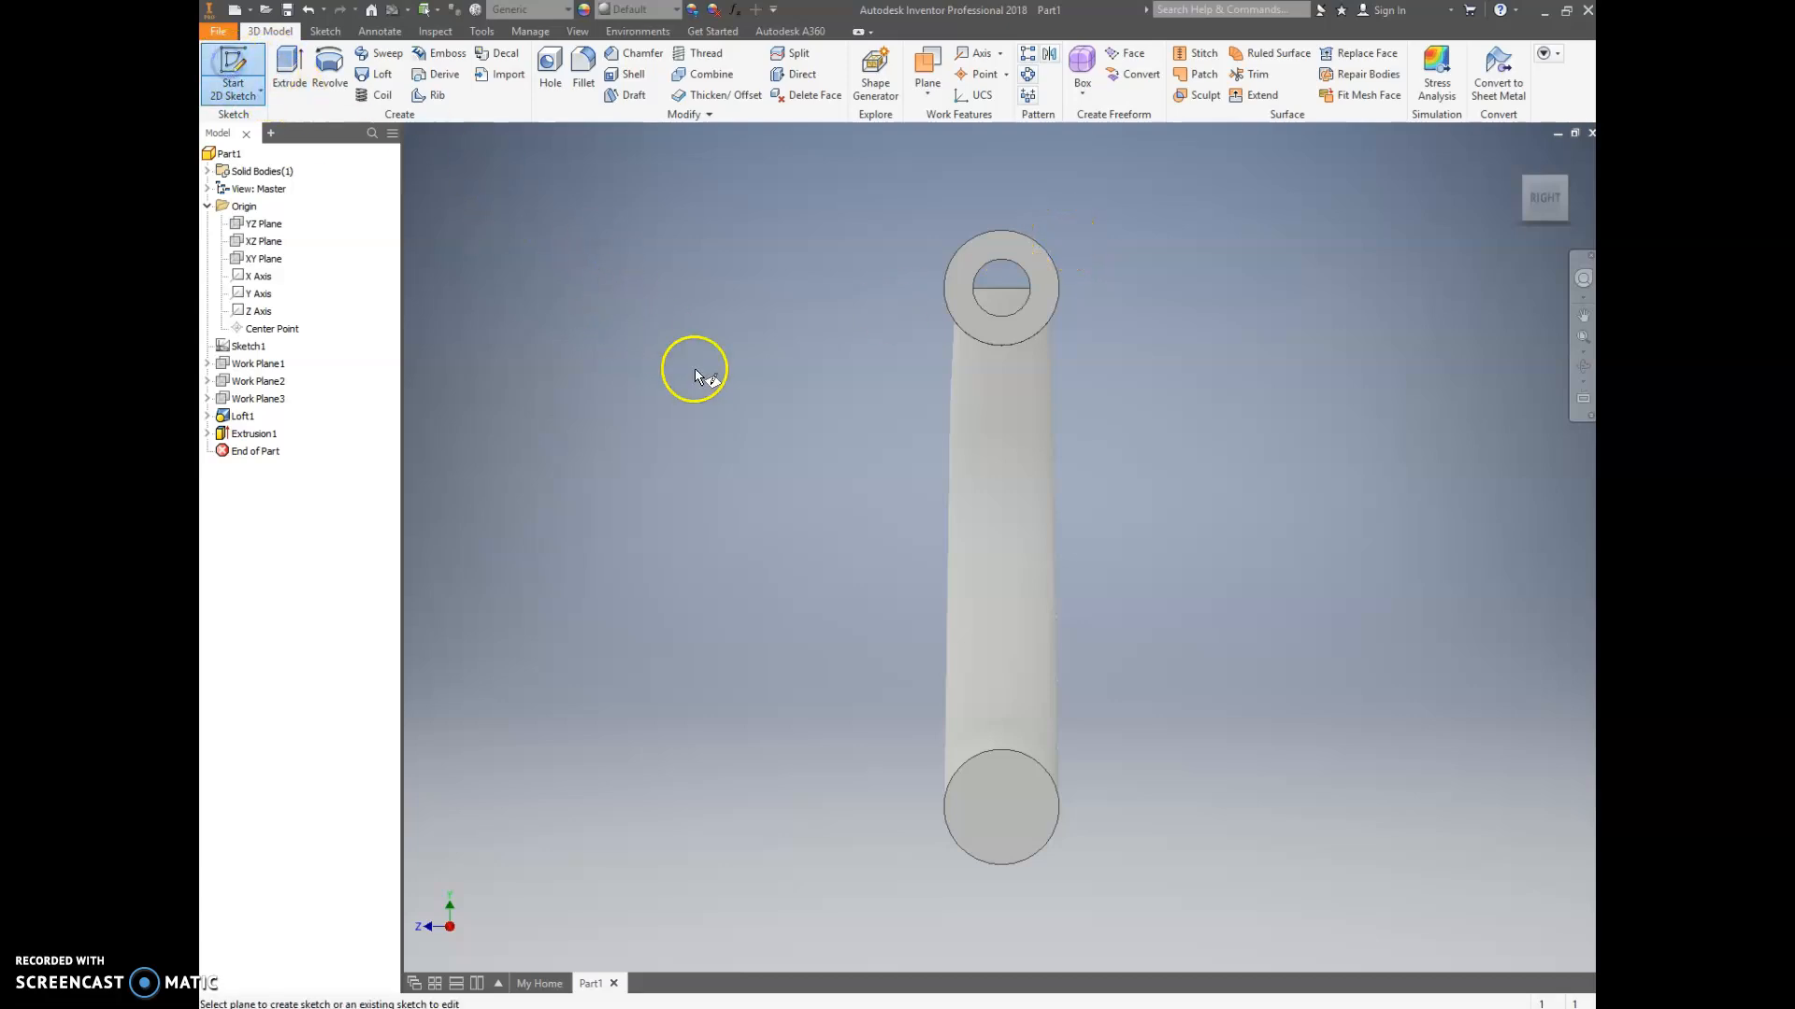
pyautogui.click(1028, 260)
pyautogui.moveTo(1063, 480); pyautogui.dragTo(1082, 670, button='middle')
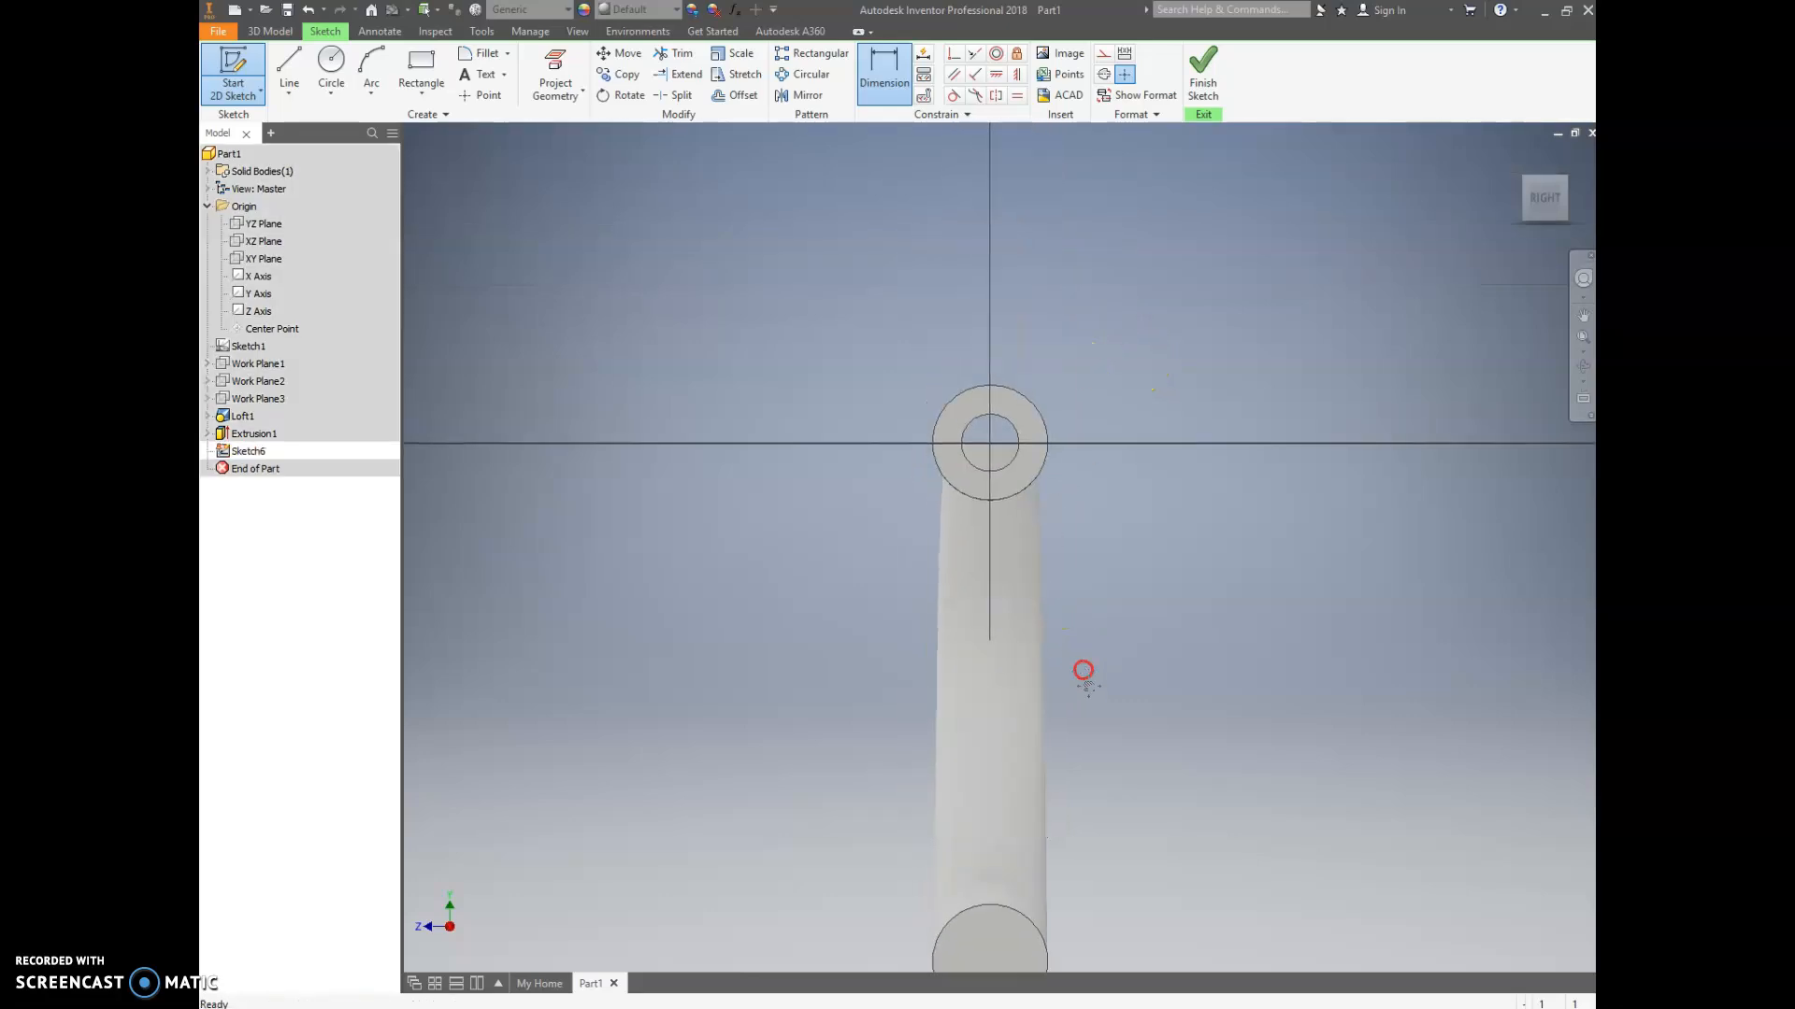
pyautogui.scroll(3, 984, 443)
pyautogui.scroll(-6, 984, 444)
pyautogui.click(552, 73)
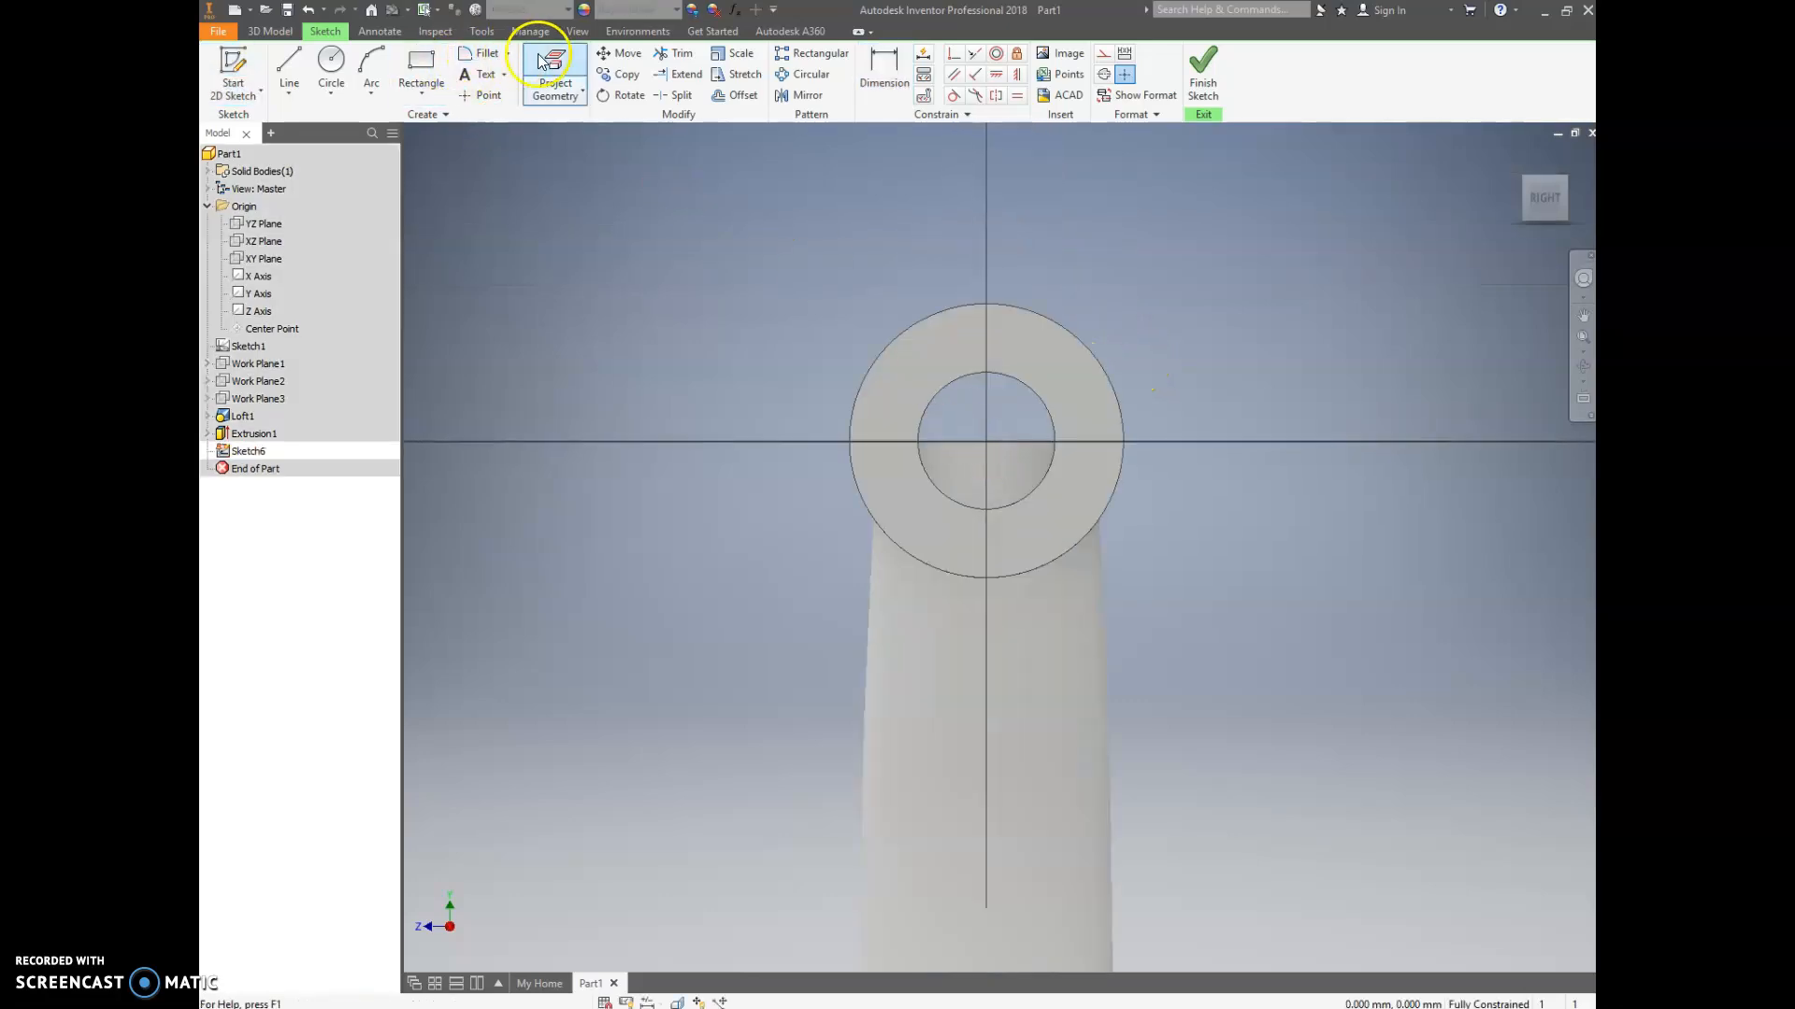
pyautogui.click(973, 384)
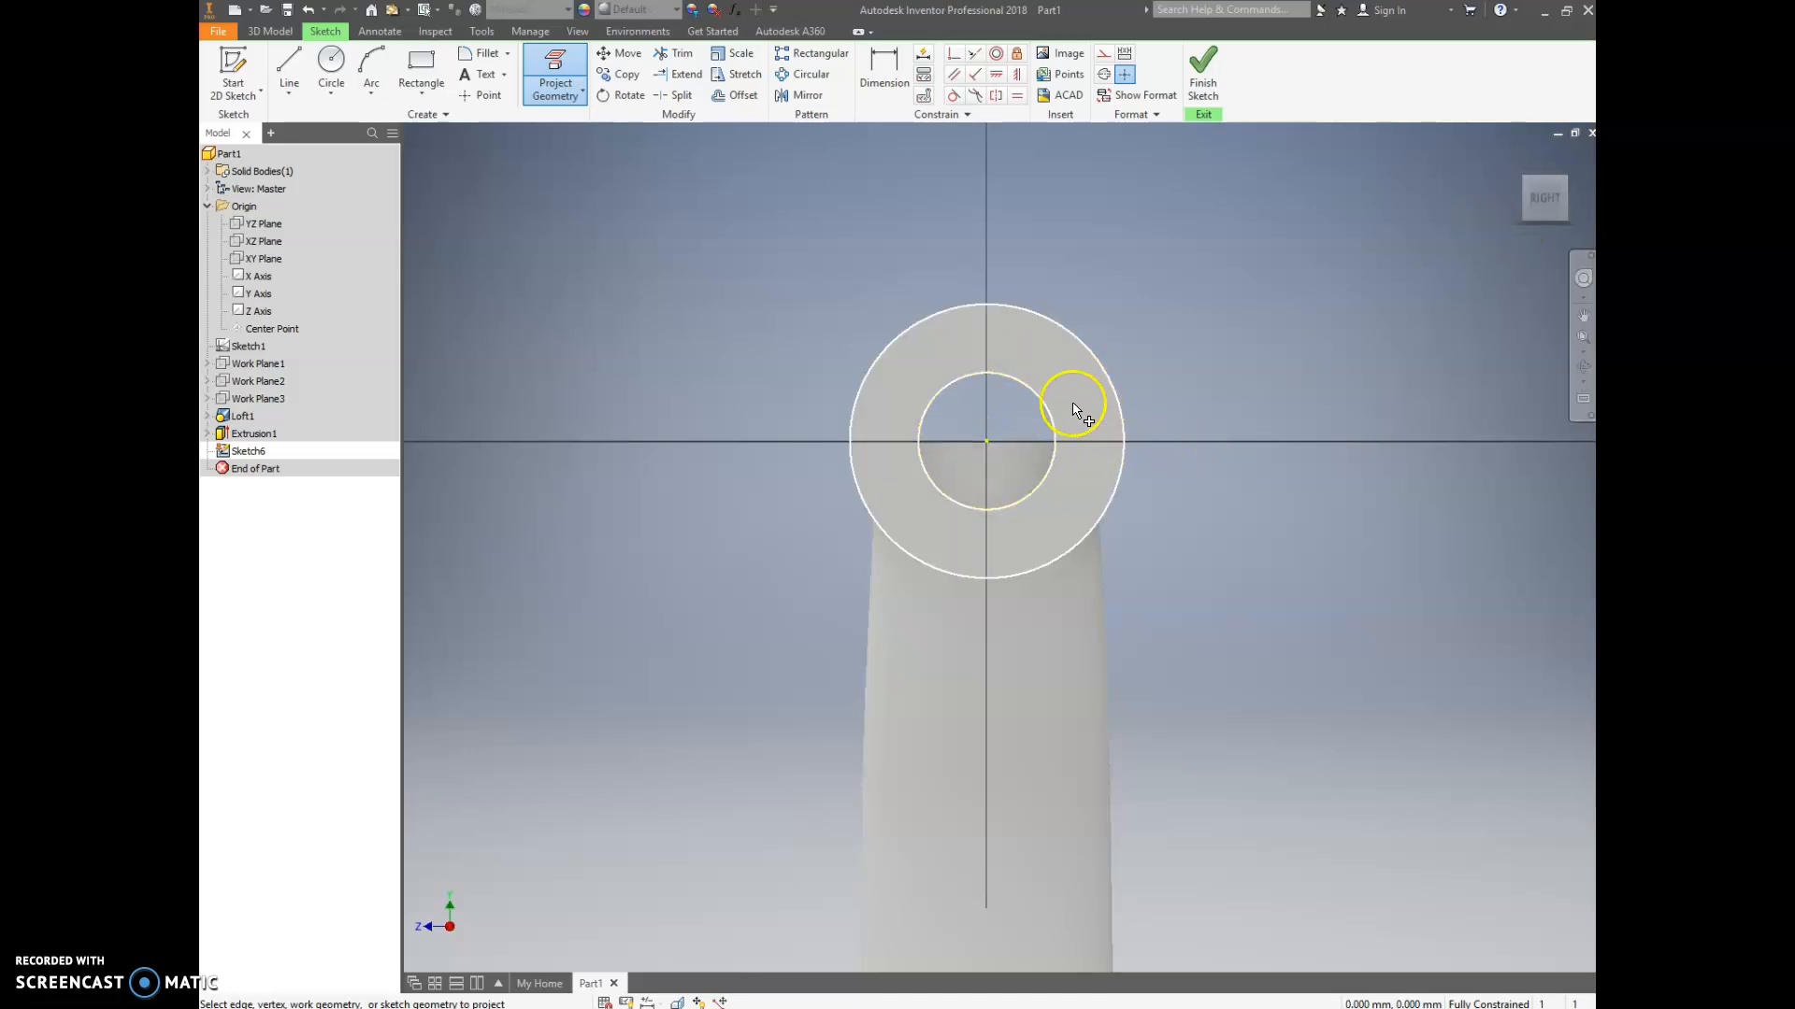
pyautogui.click(1204, 80)
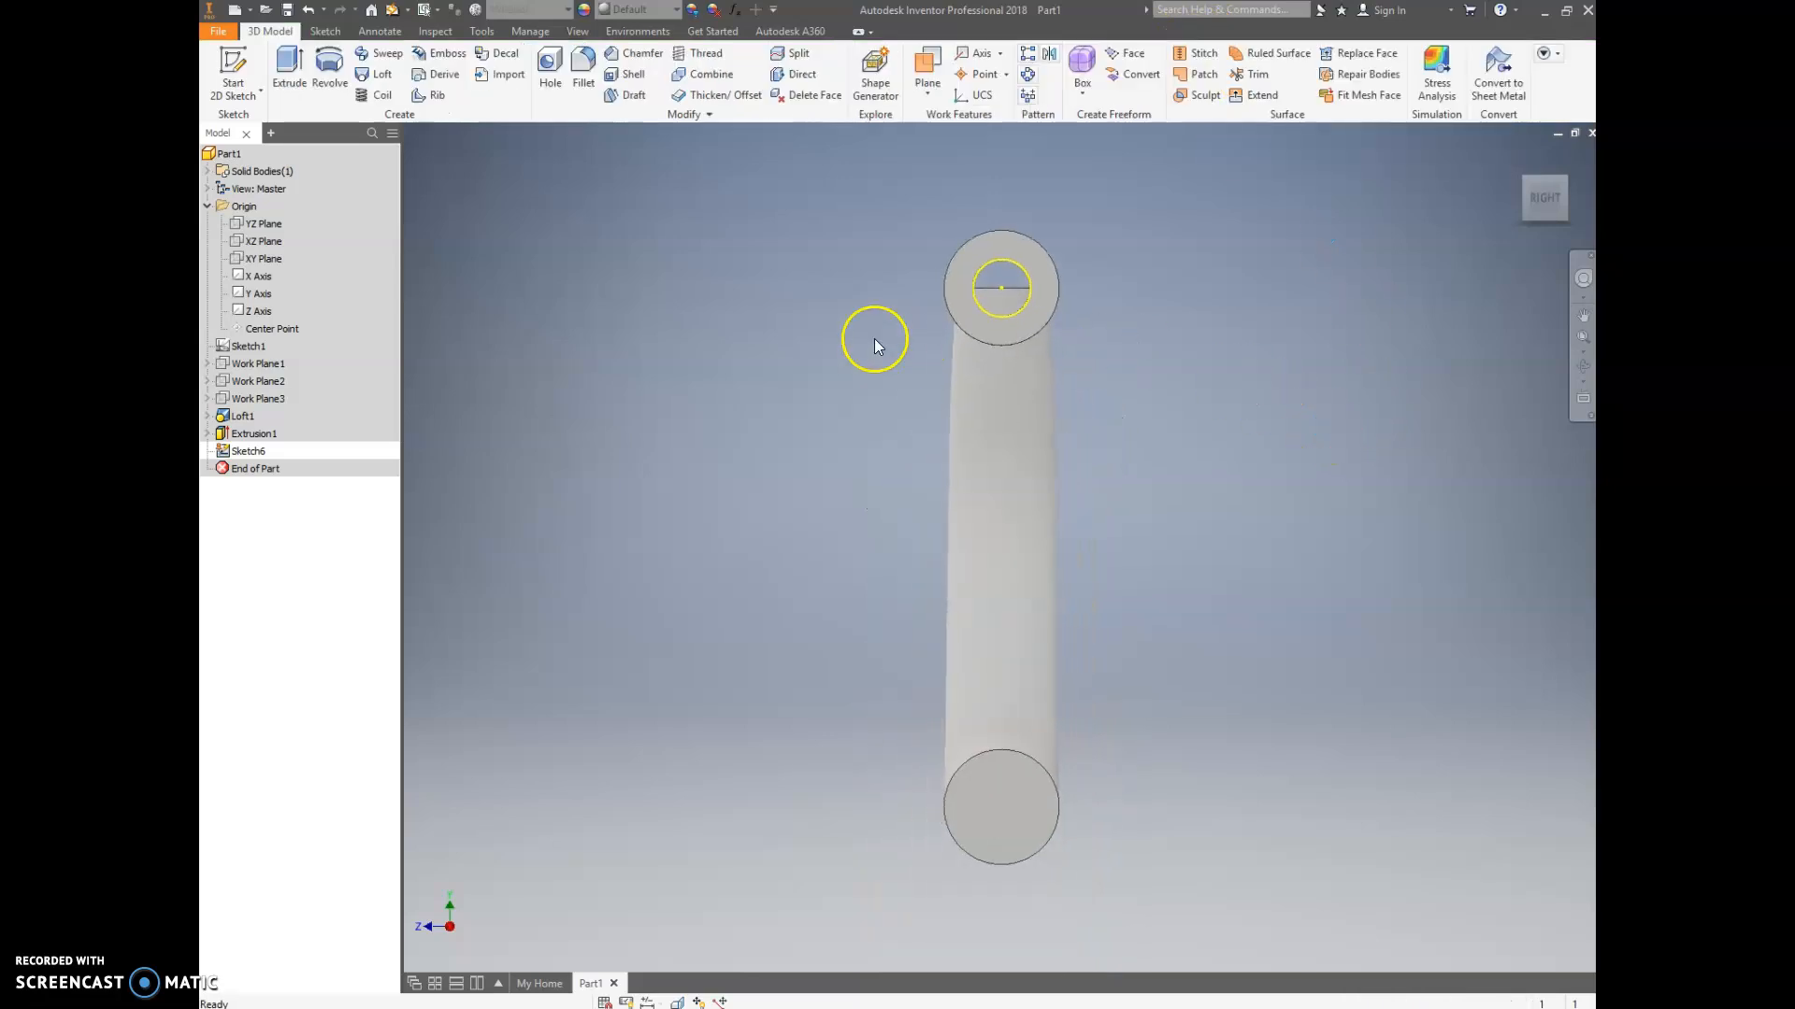
# - Cut the projected circle through the ring with Extrude, using the All extent in the direction into the part
pyautogui.click(290, 64)
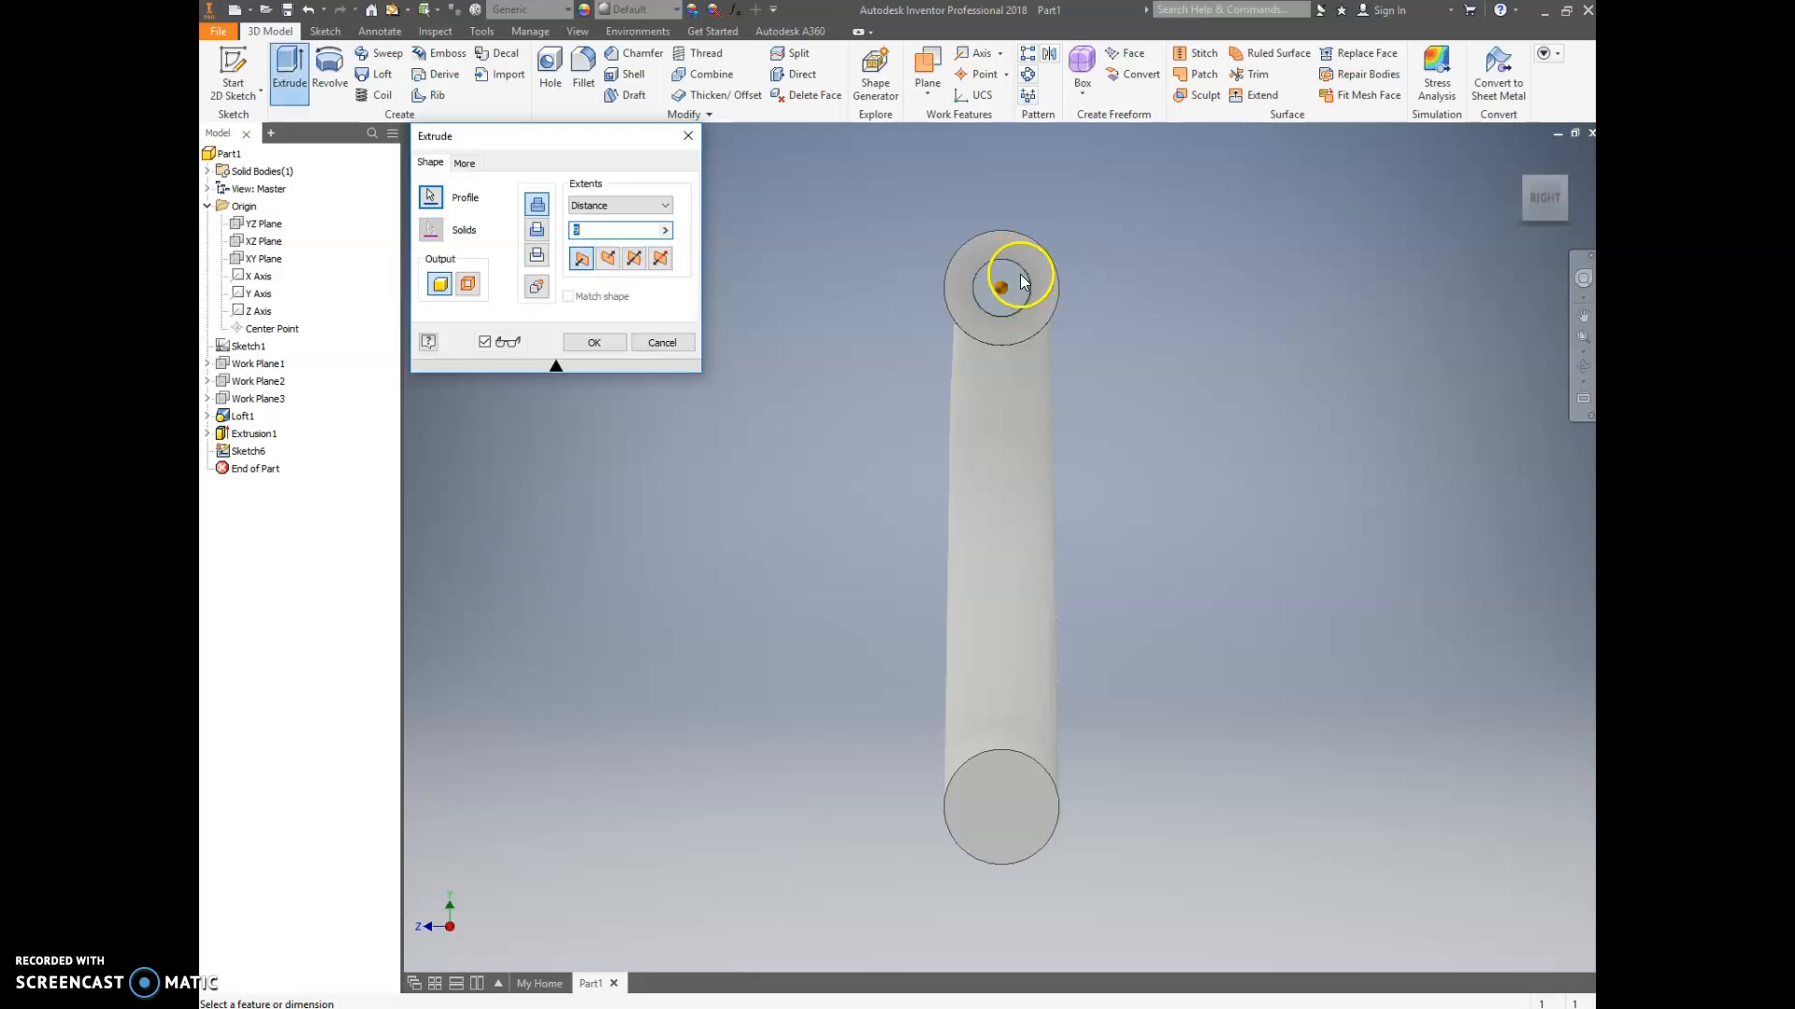
pyautogui.click(1529, 185)
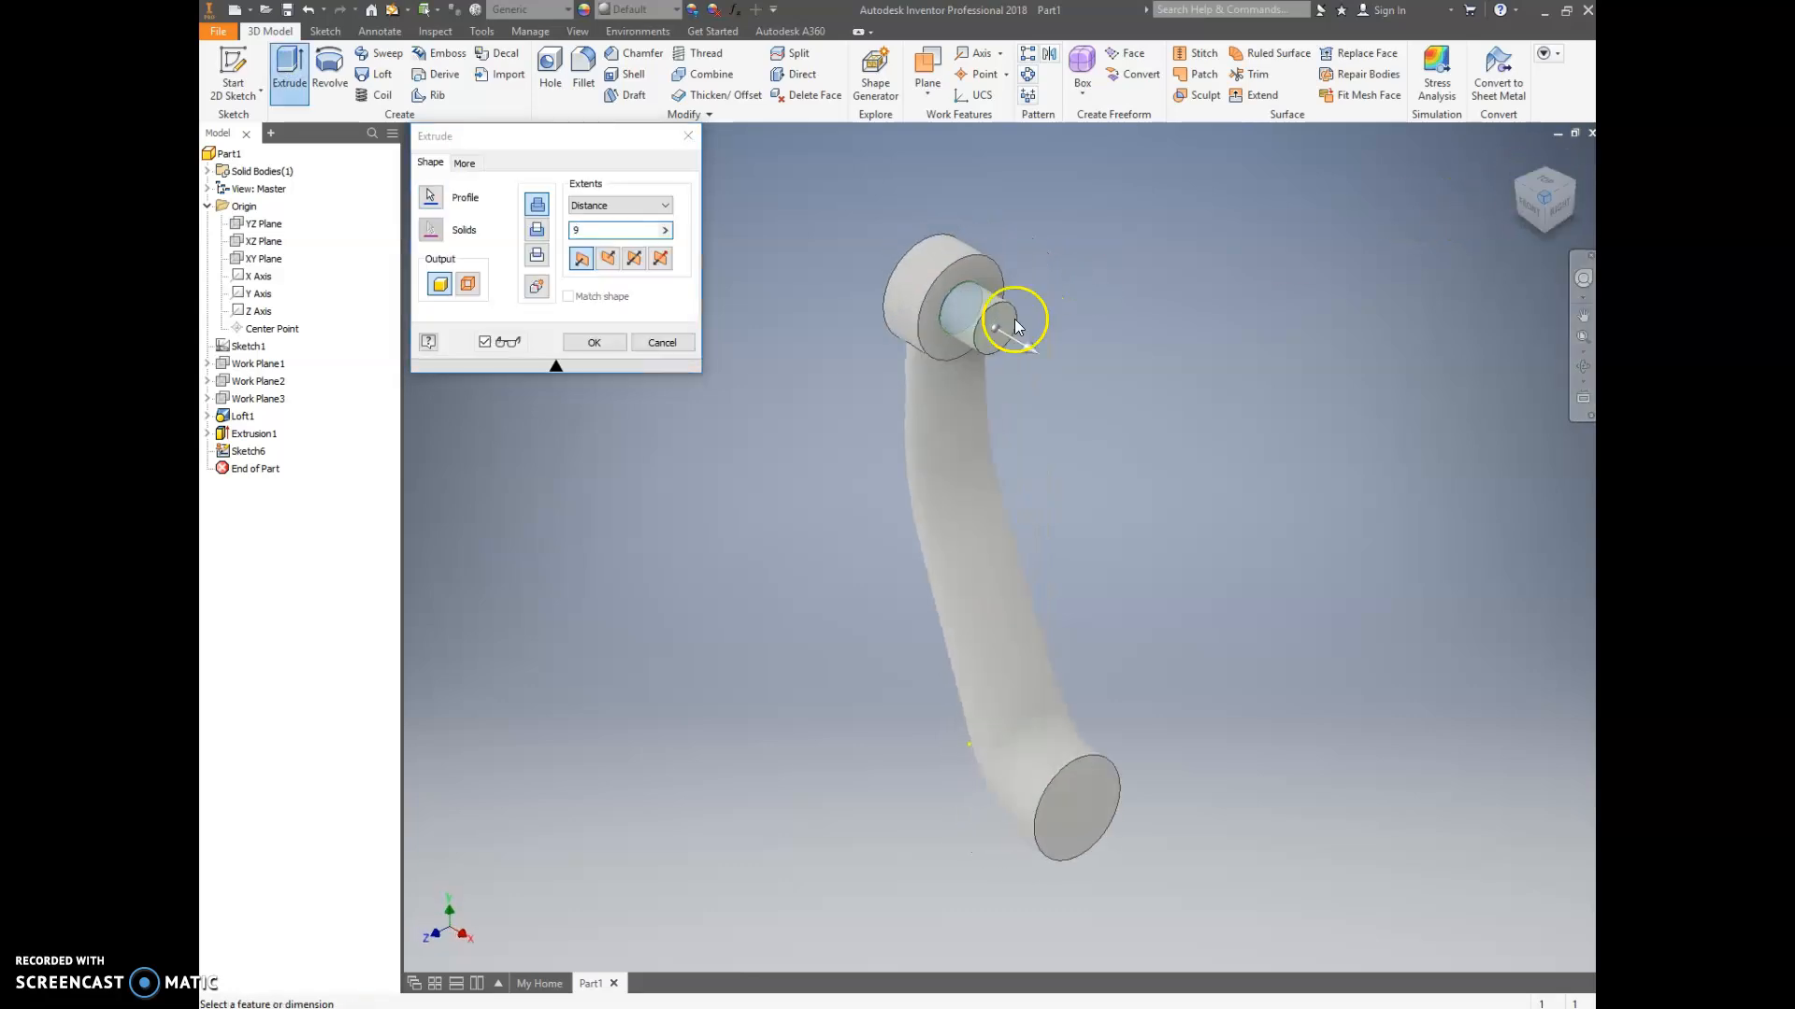
pyautogui.click(537, 230)
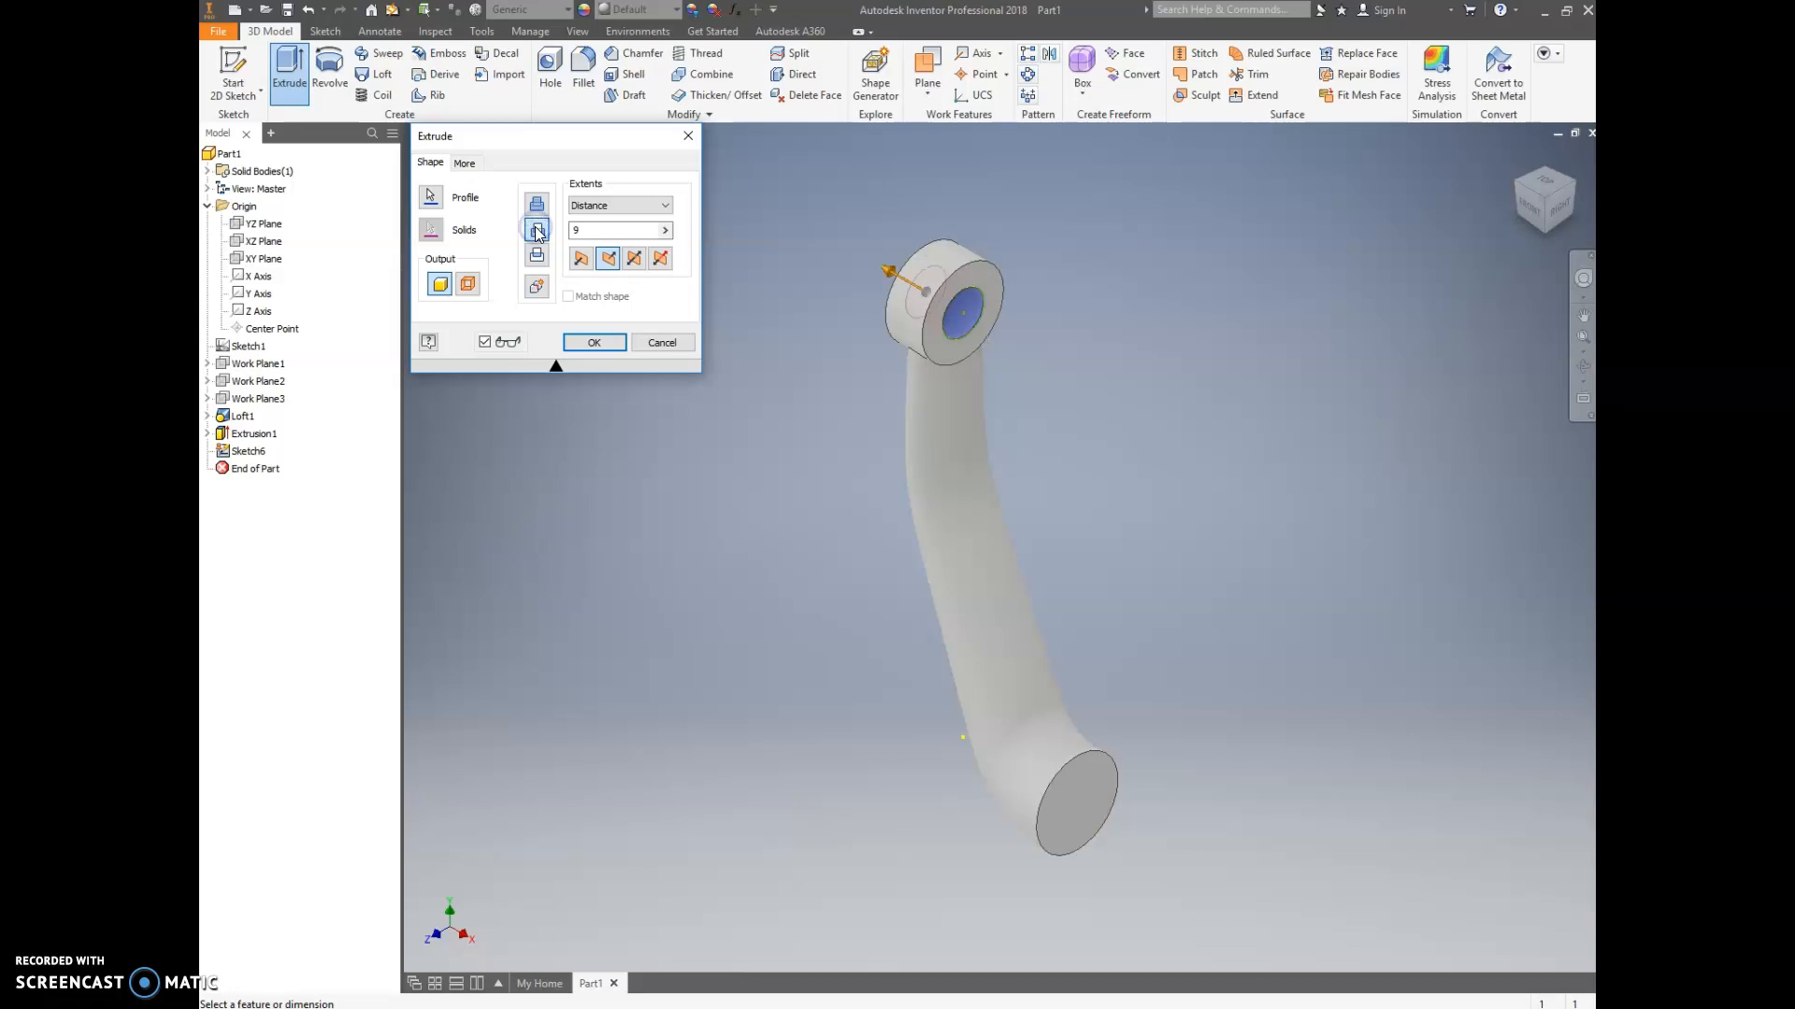
pyautogui.click(651, 203)
pyautogui.click(599, 267)
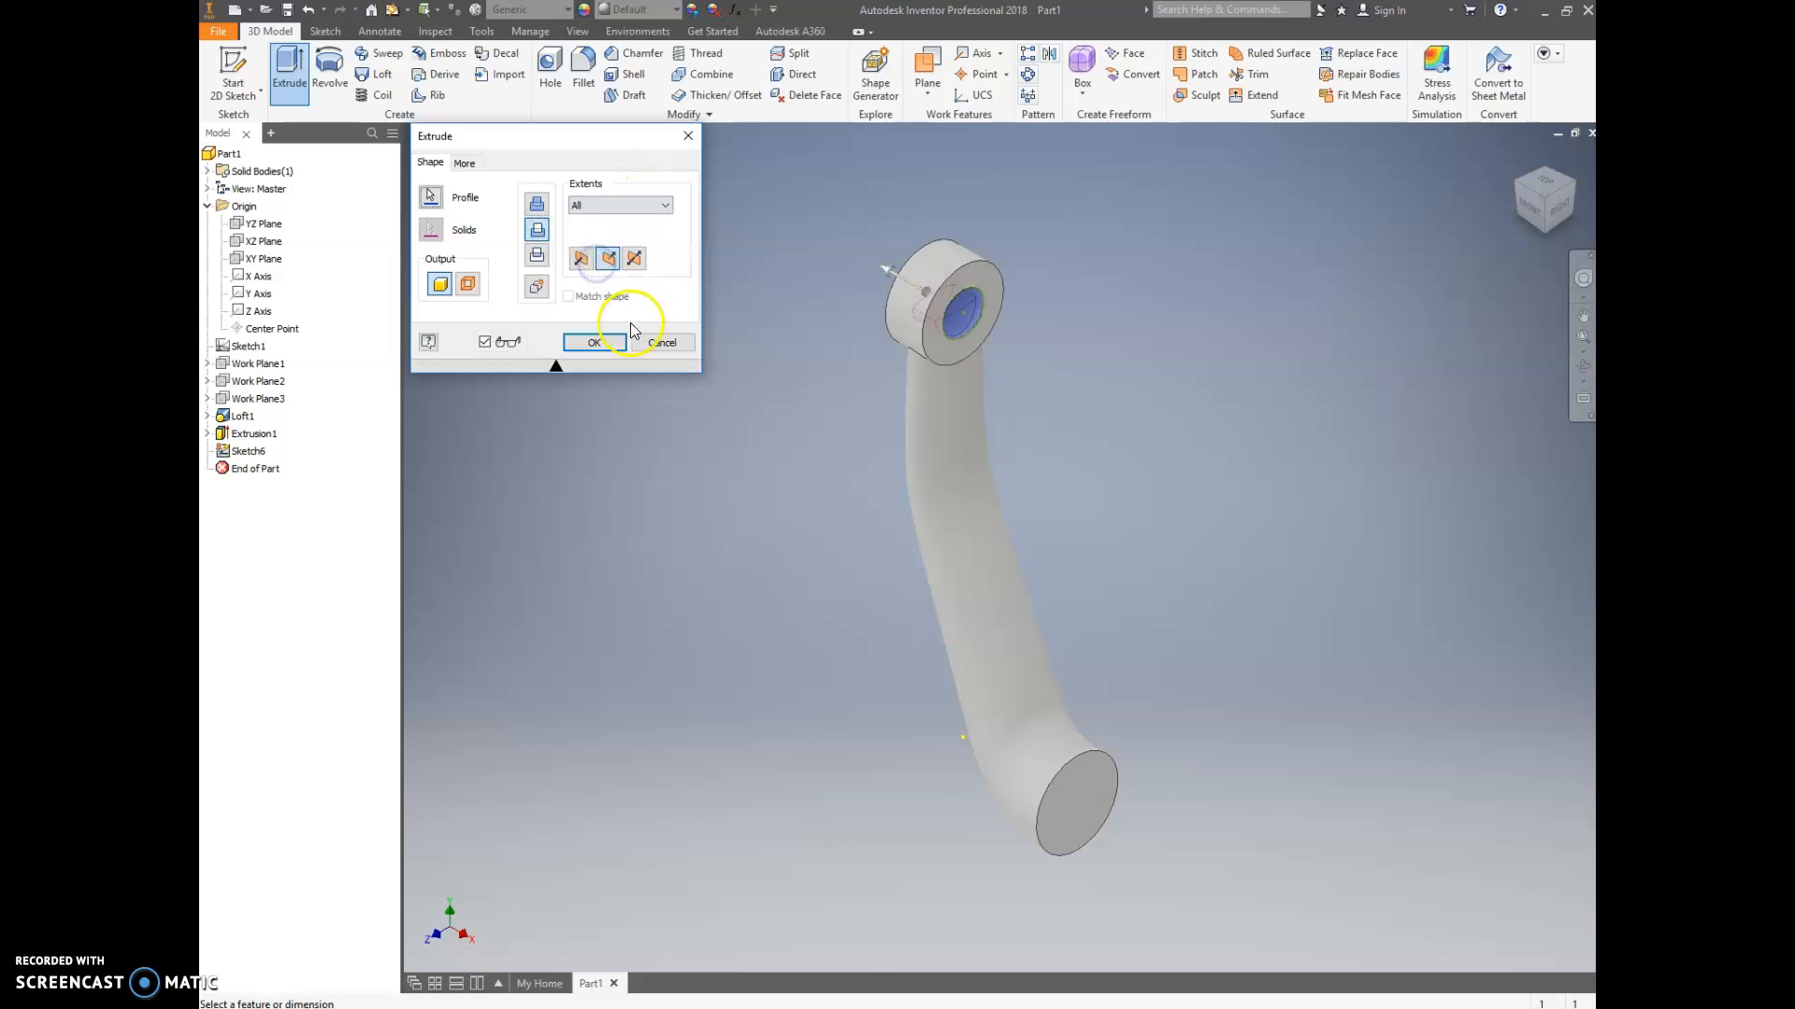
pyautogui.click(591, 344)
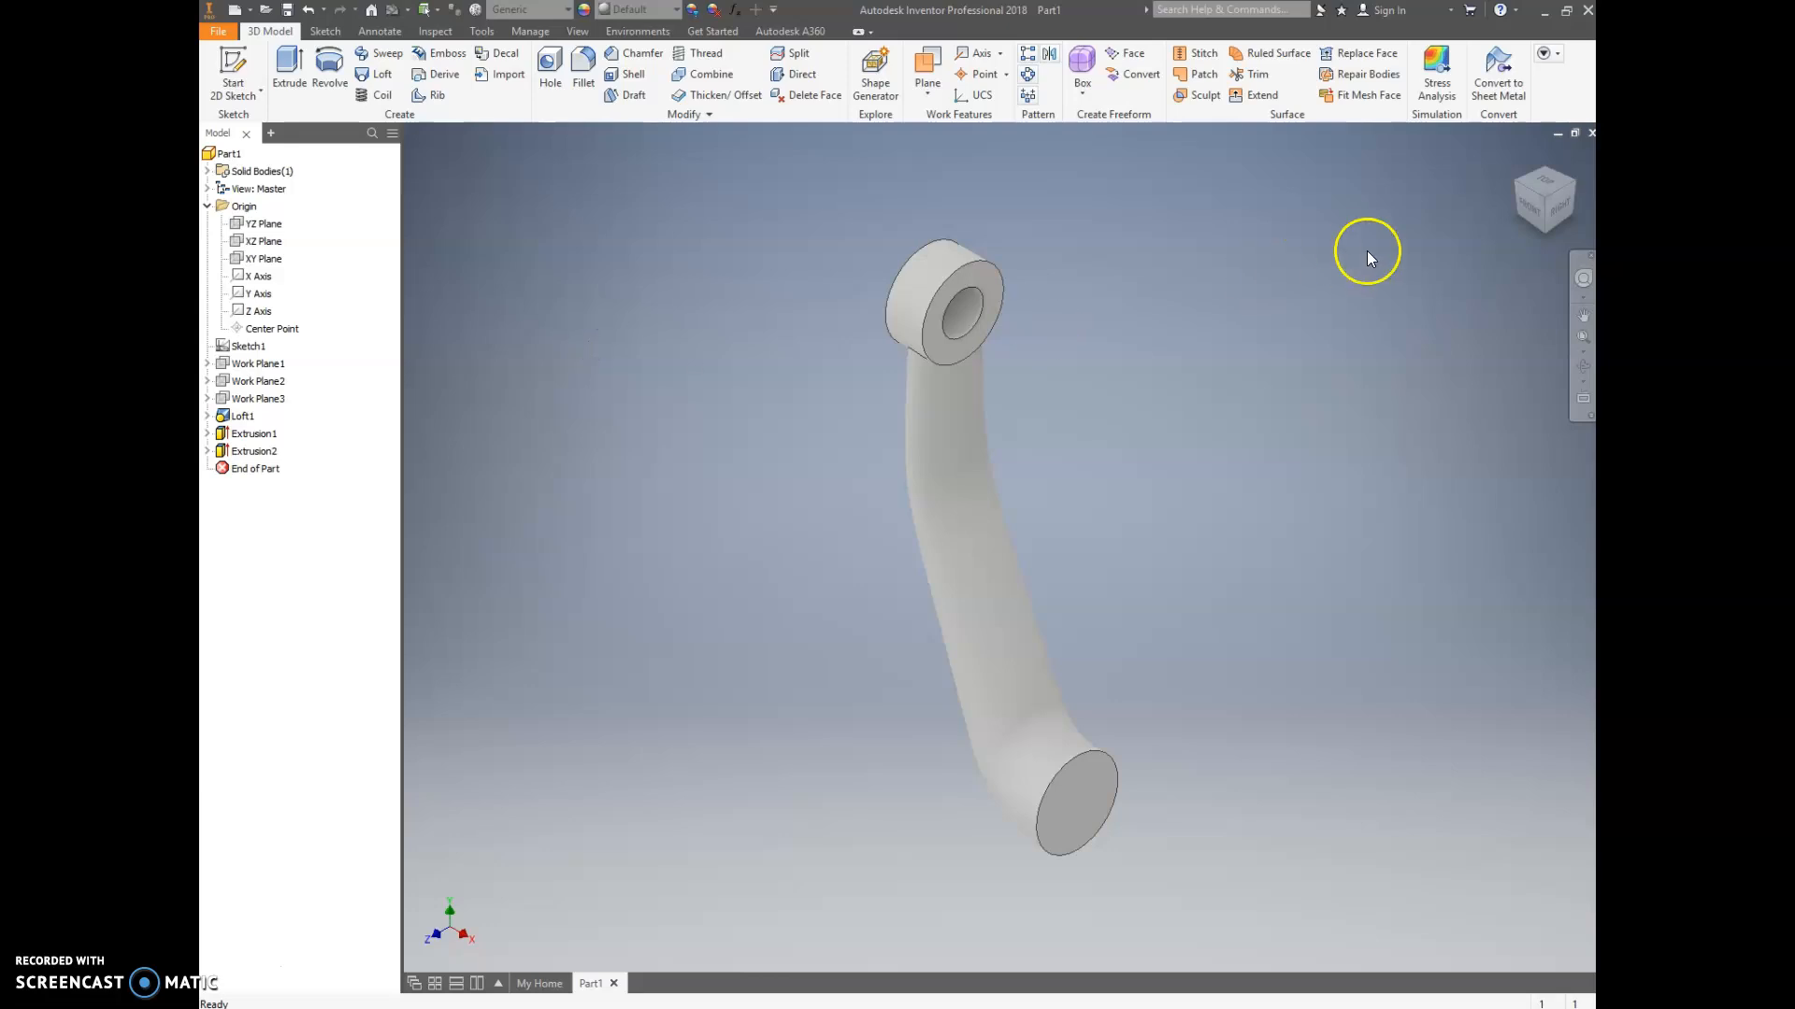
pyautogui.click(1556, 209)
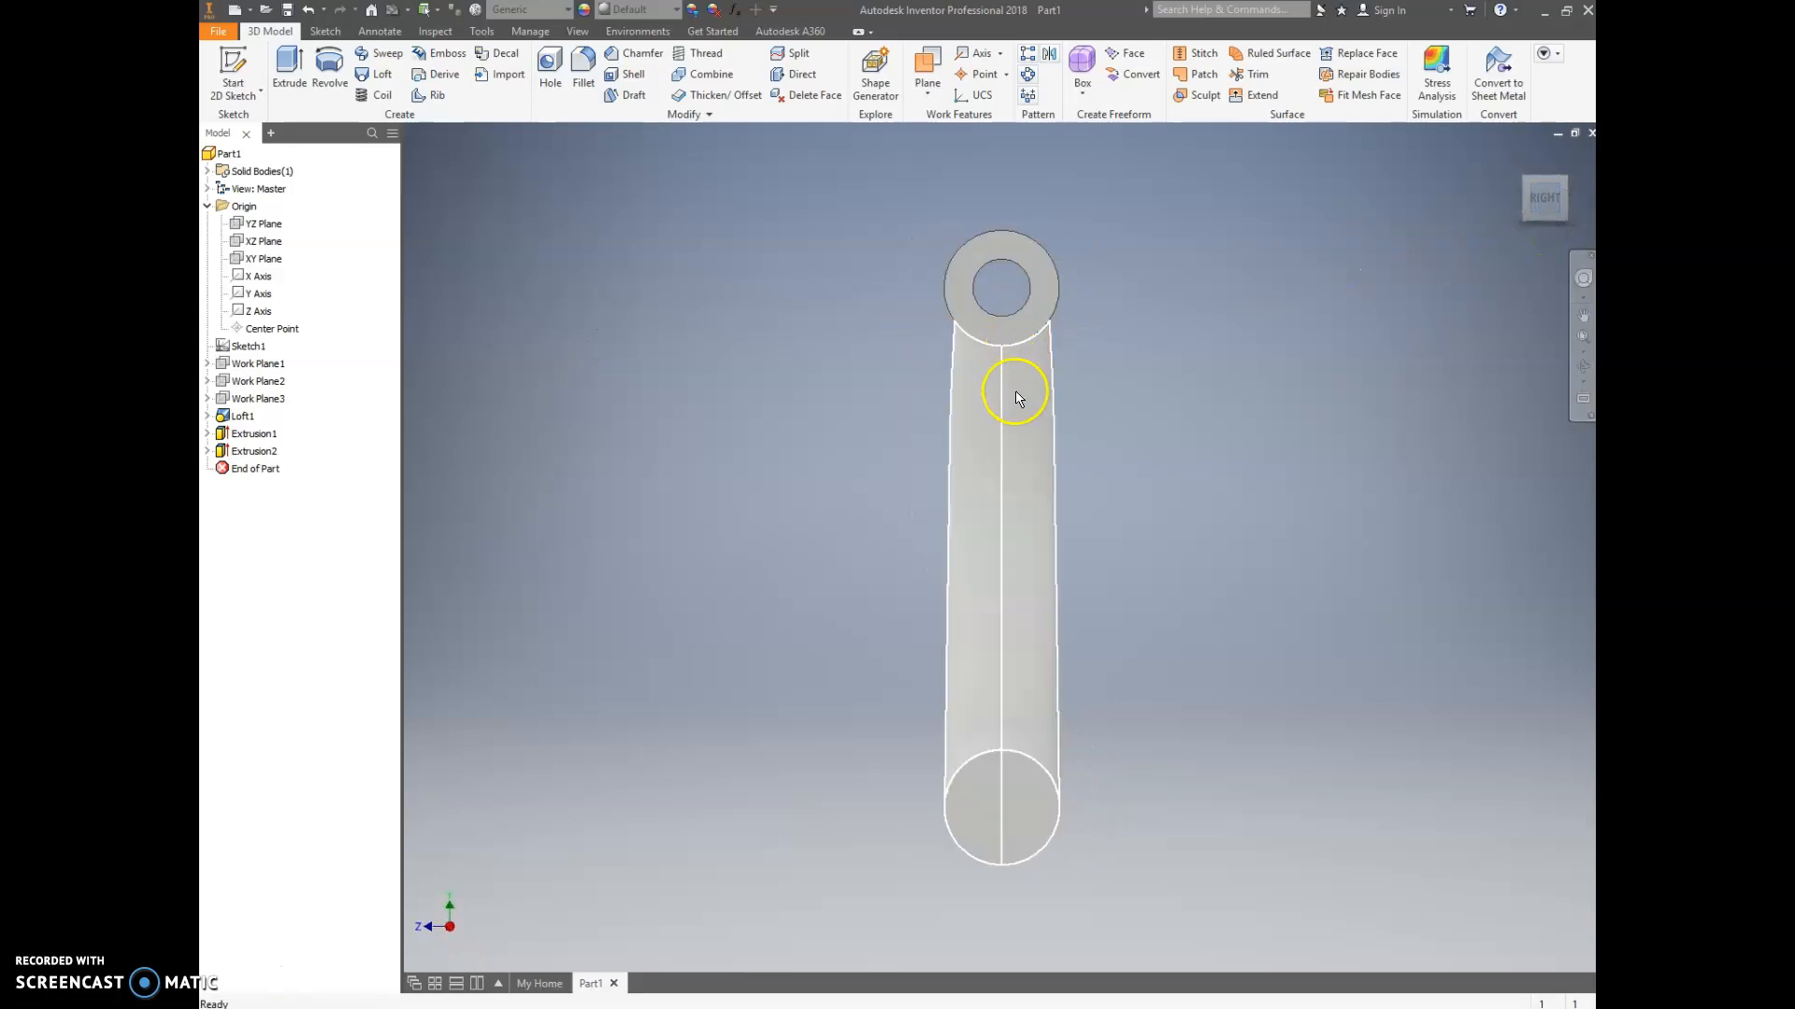
pyautogui.click(1529, 181)
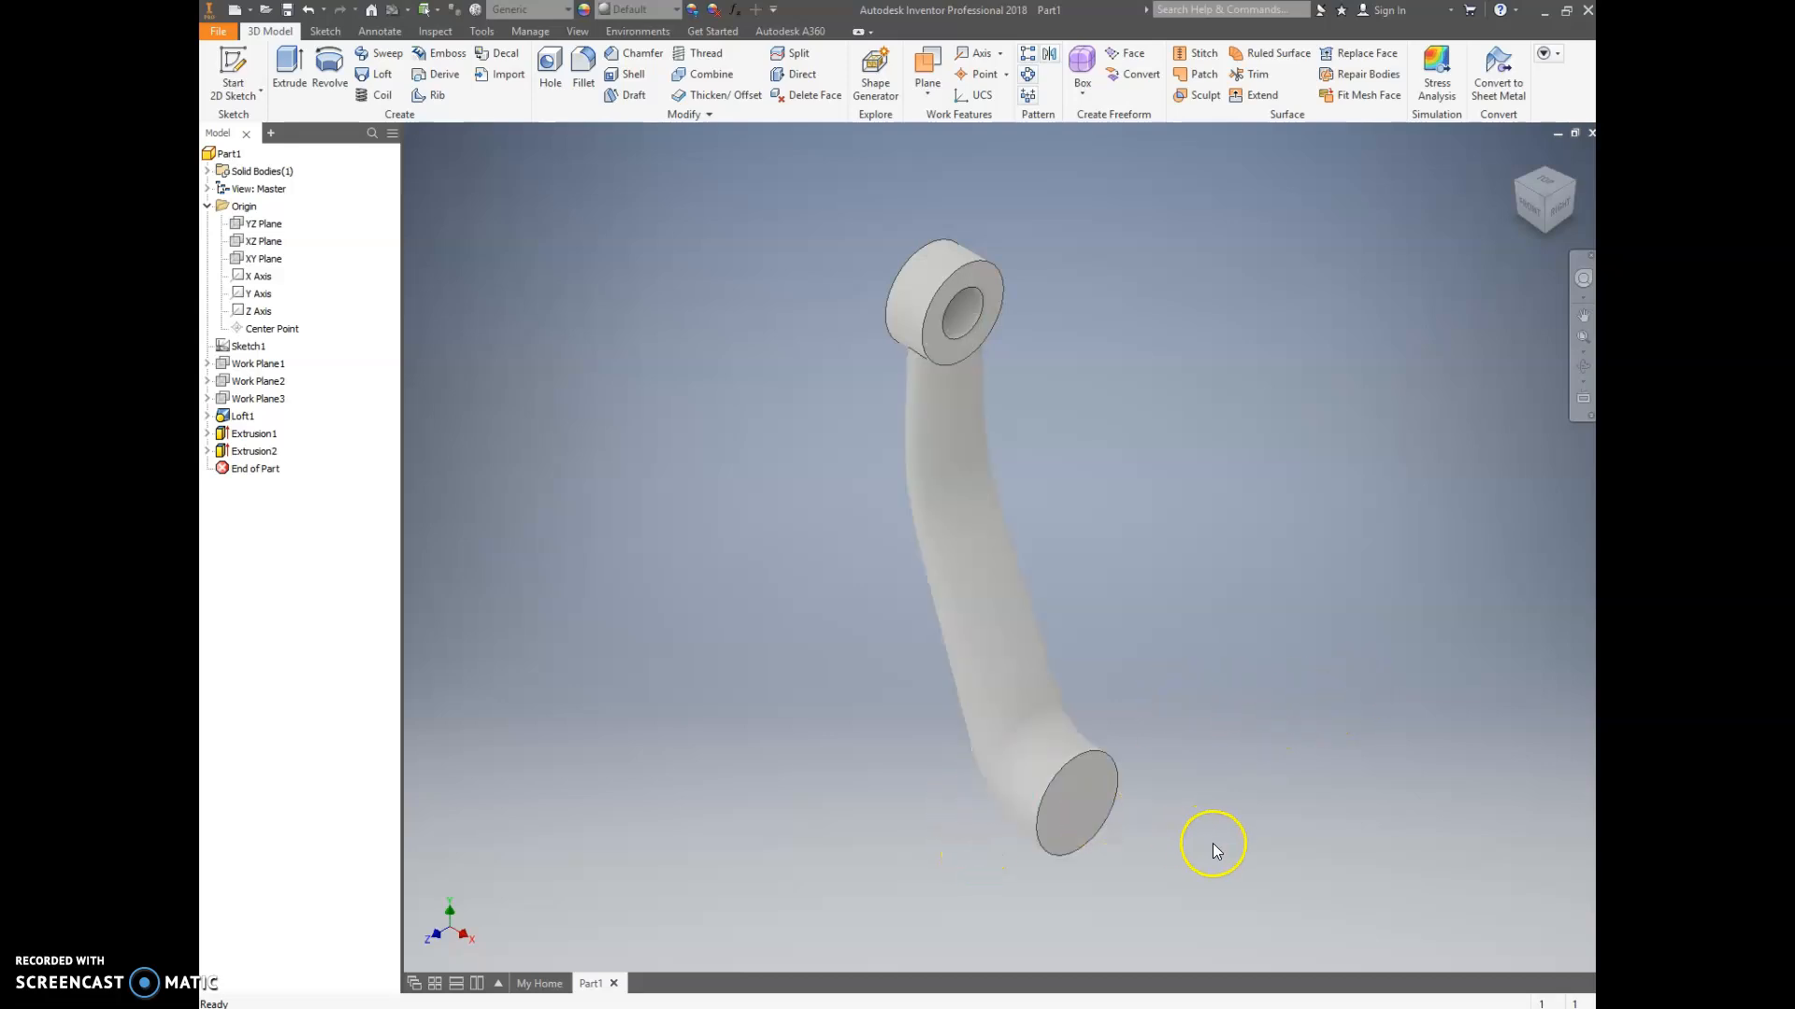
pyautogui.click(1524, 213)
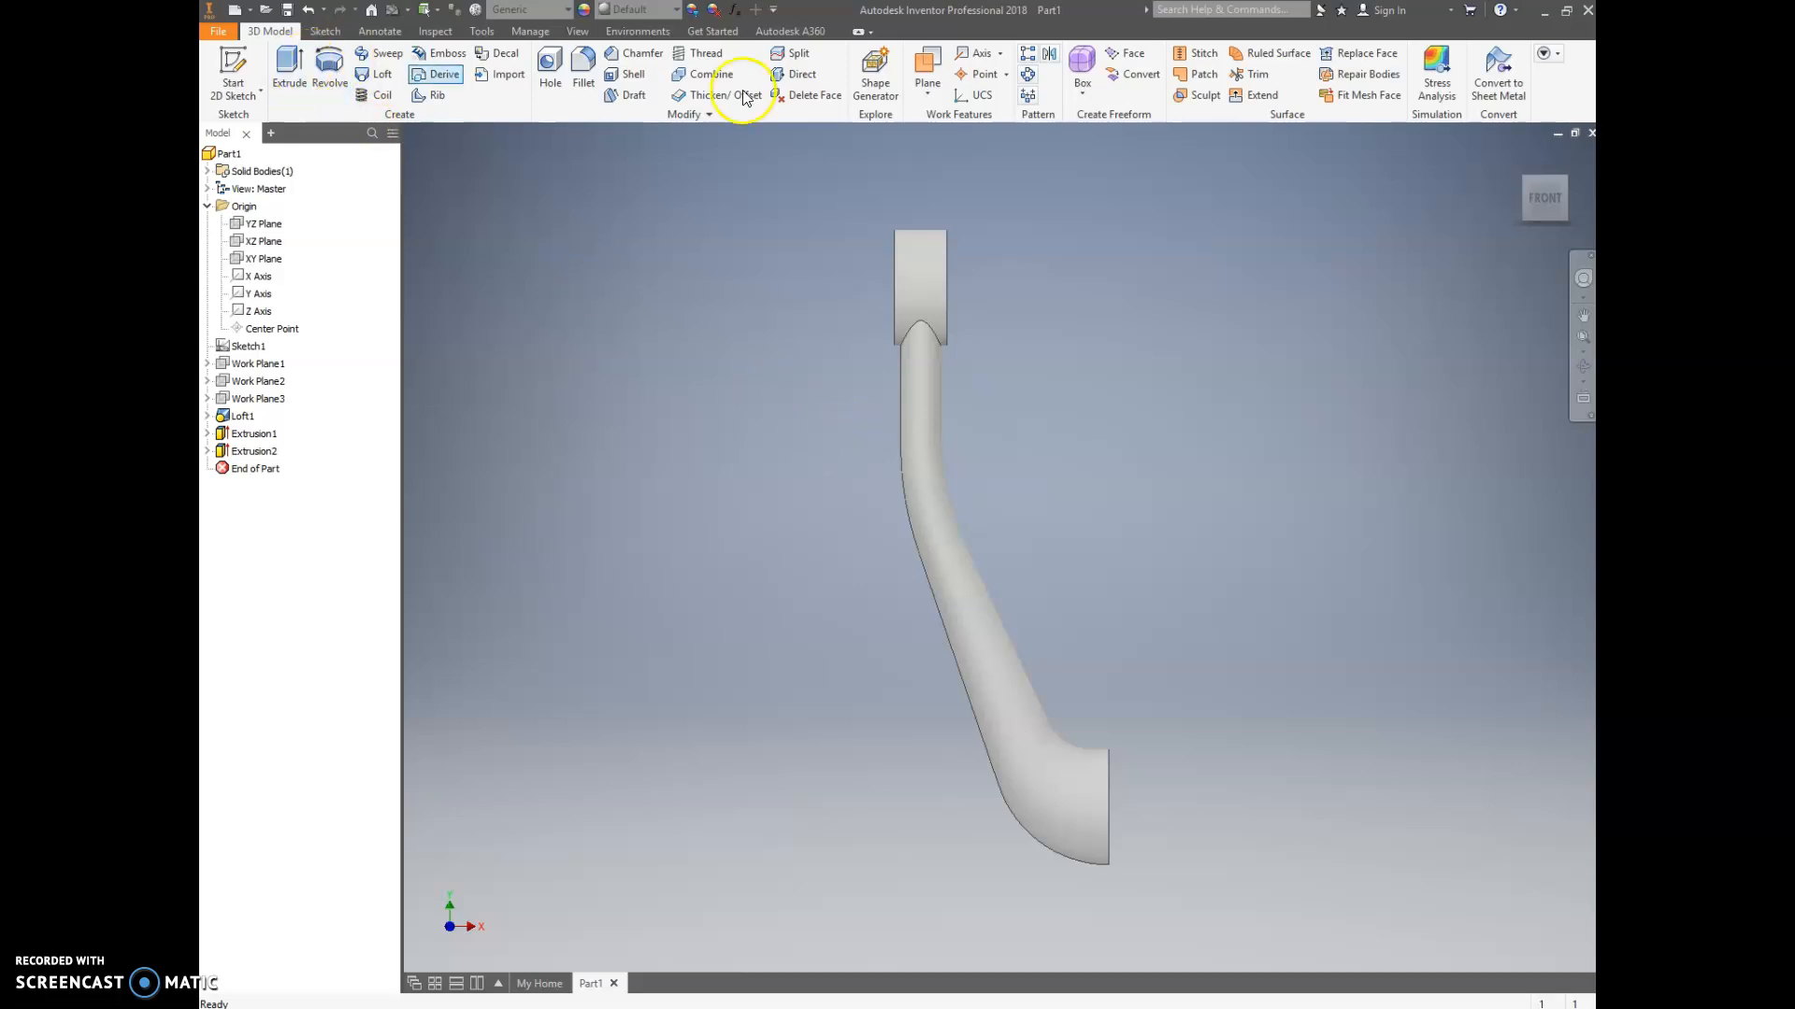
pyautogui.moveTo(1565, 181); pyautogui.dragTo(1558, 186)
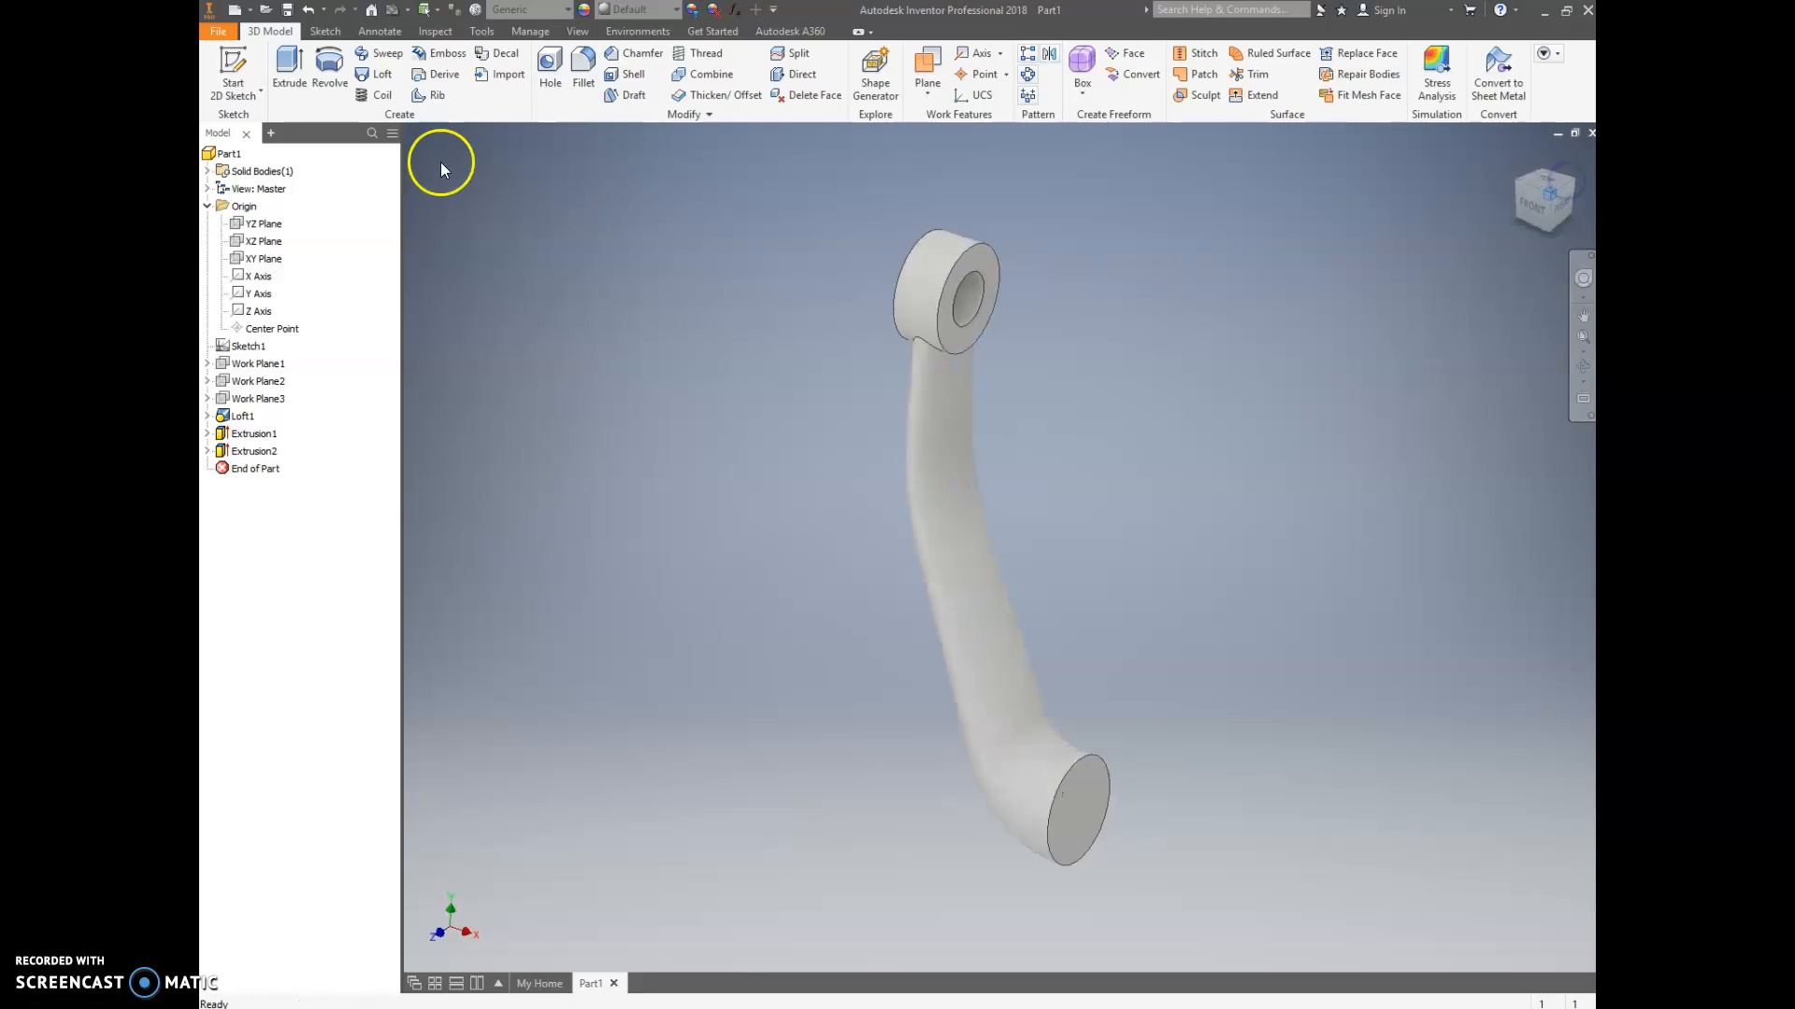
# - Create a sketch on the XY origin plane and turn on Slice Graphics to section the arm at that plane
pyautogui.click(233, 70)
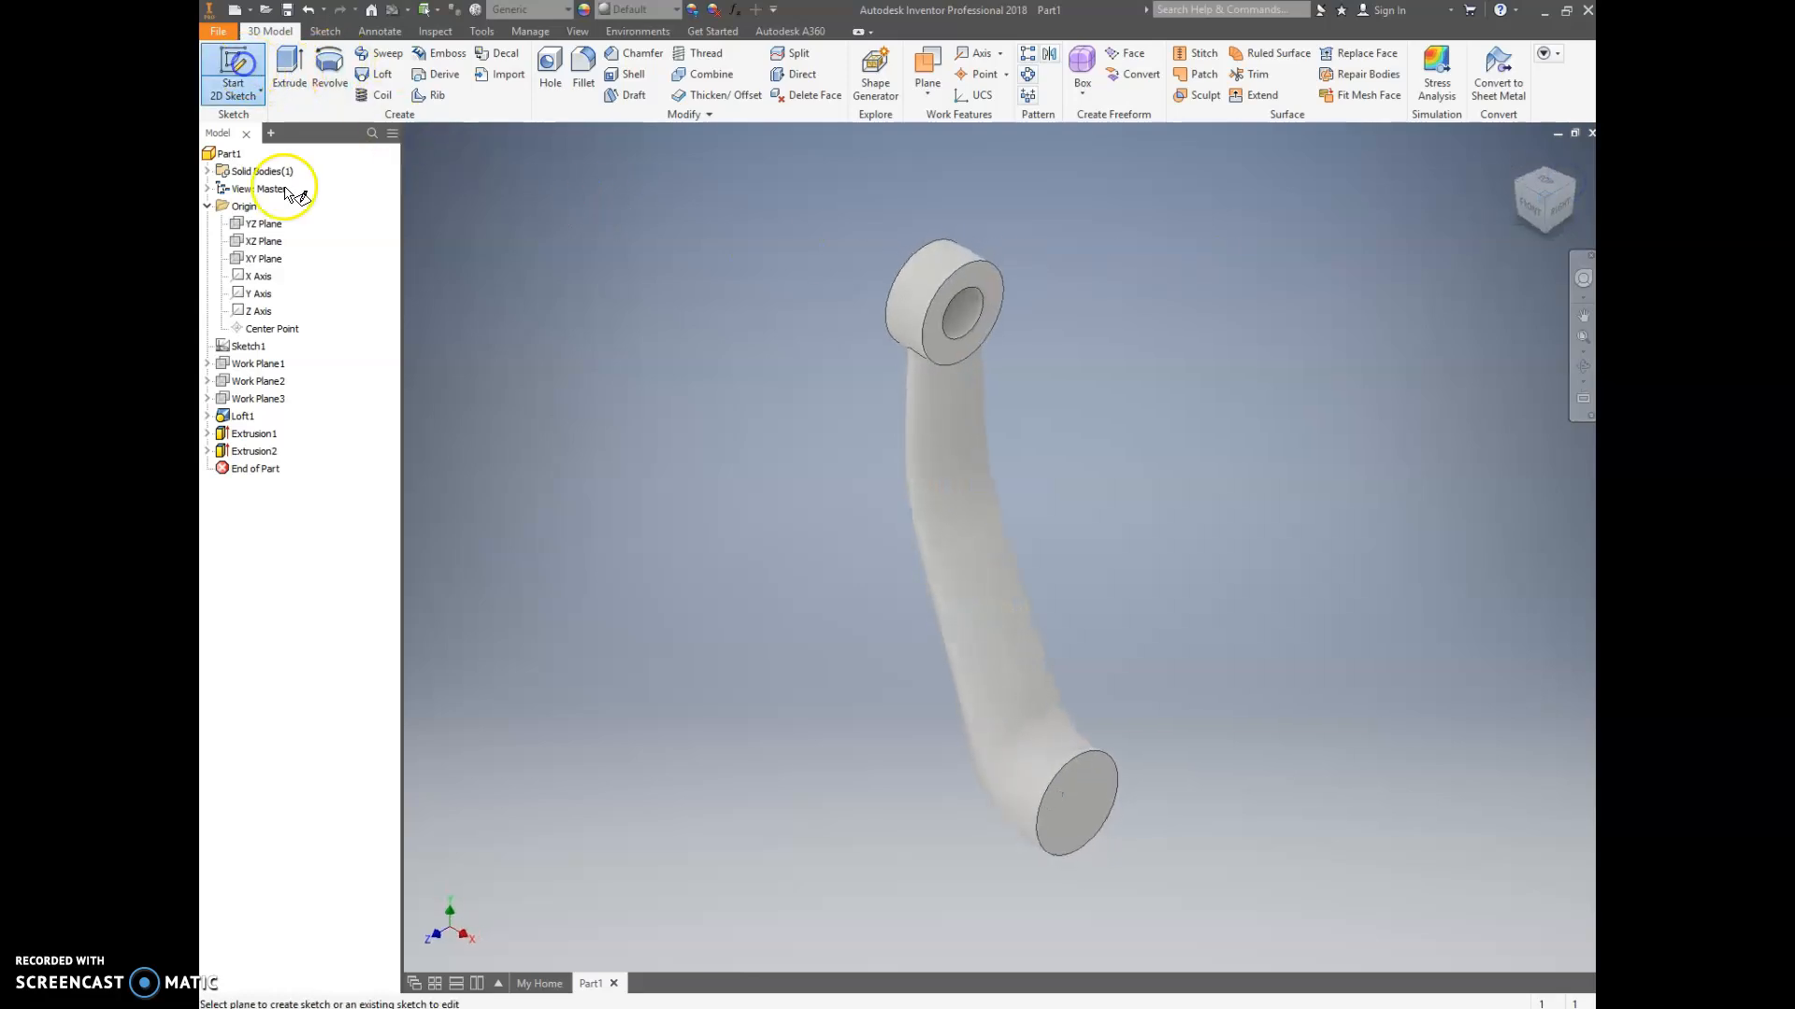
pyautogui.click(249, 263)
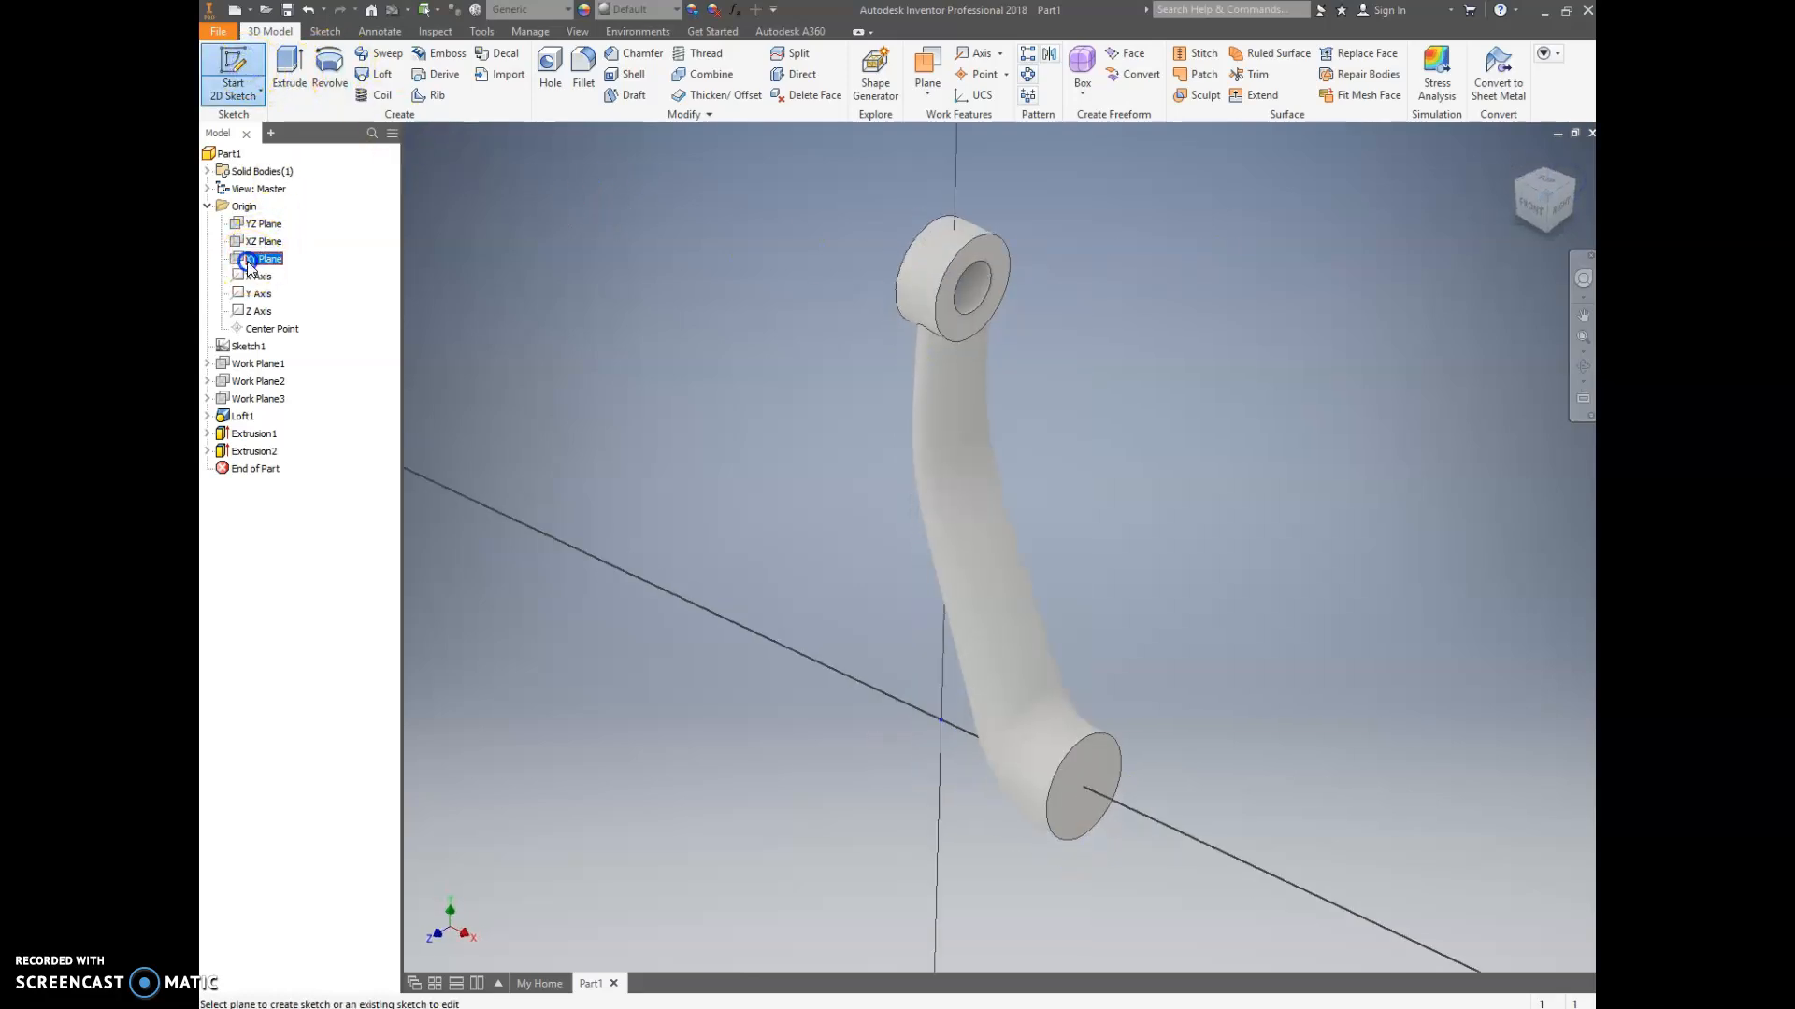
pyautogui.moveTo(1278, 508); pyautogui.dragTo(1159, 541)
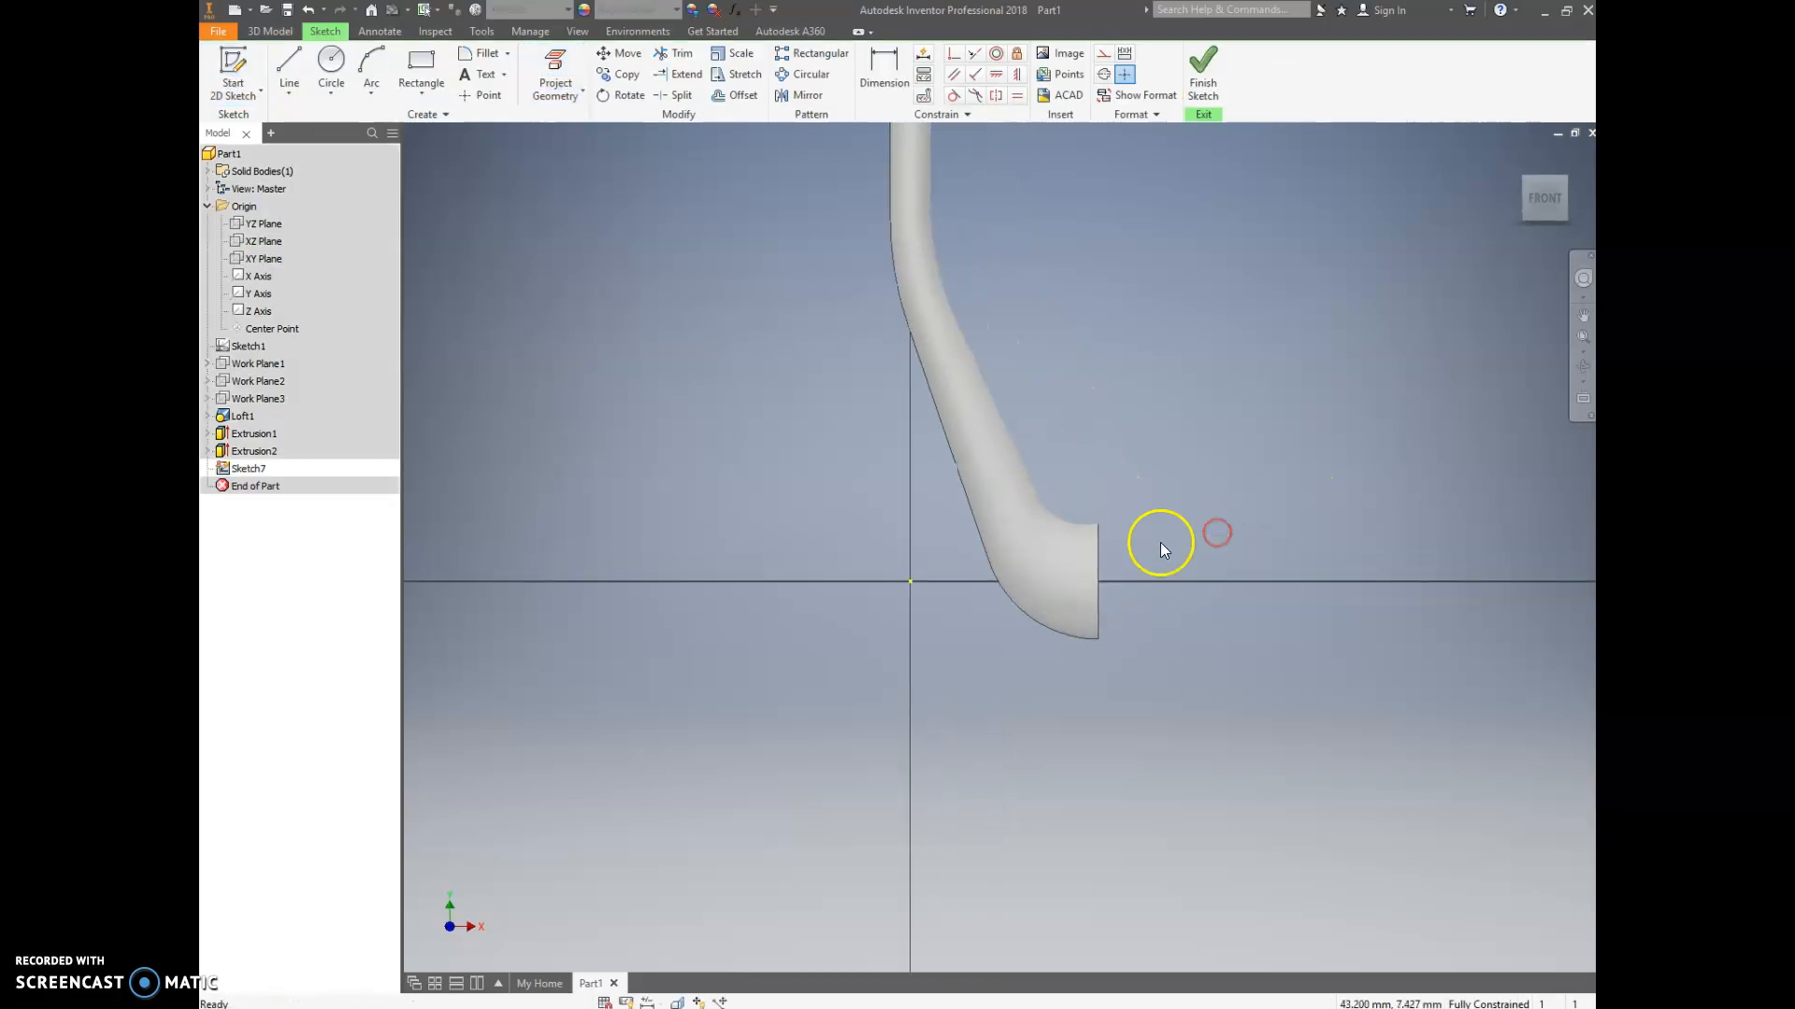
pyautogui.rightClick(1233, 439)
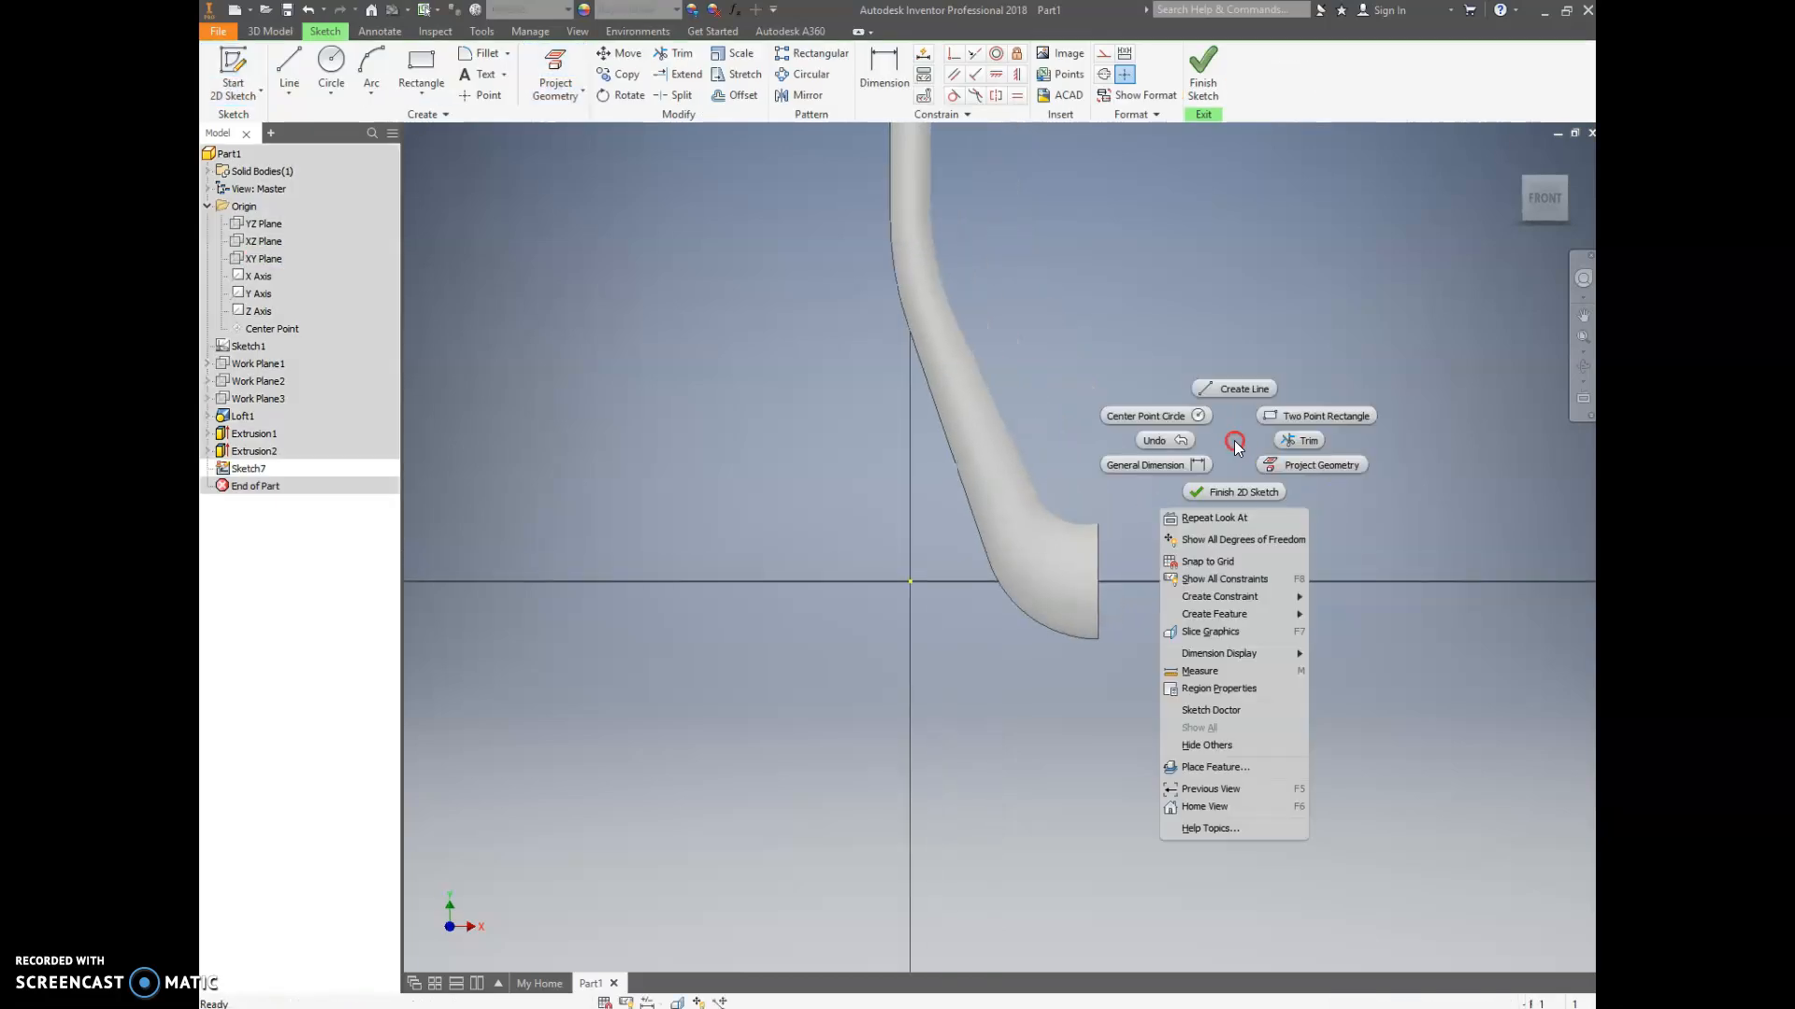
pyautogui.click(1237, 635)
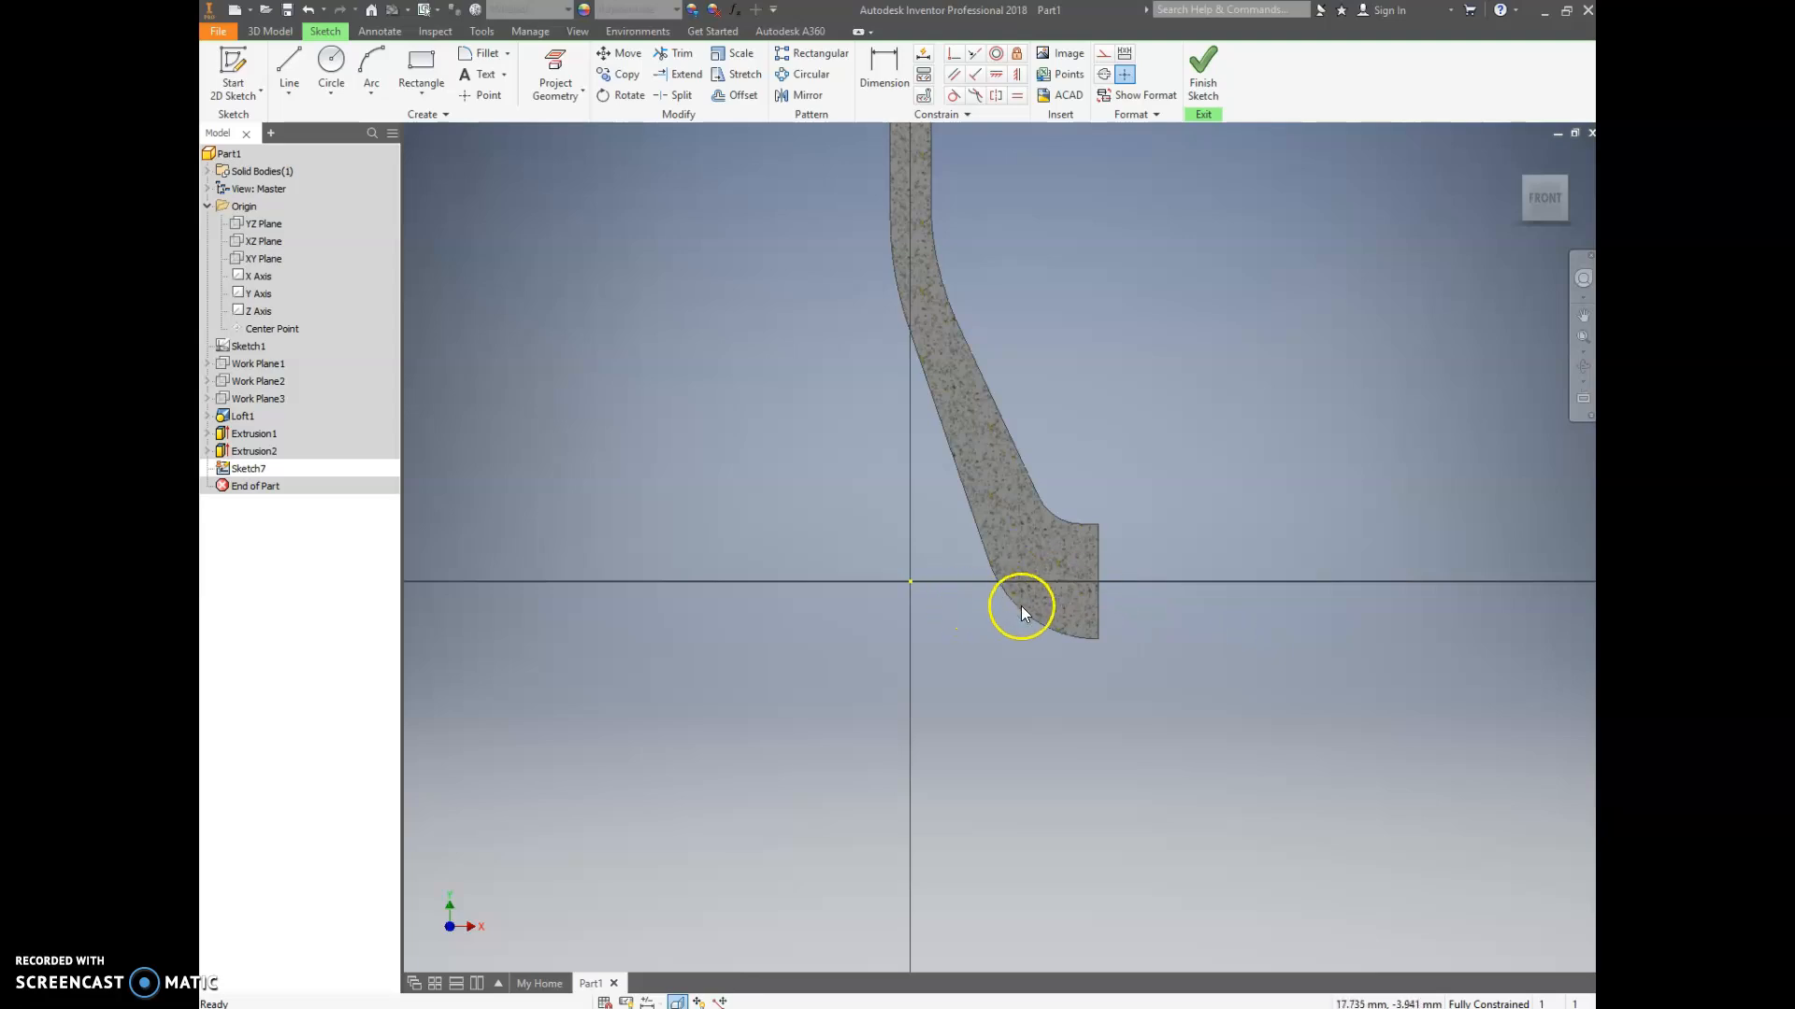
pyautogui.scroll(-2, 1064, 594)
pyautogui.scroll(5, 1073, 591)
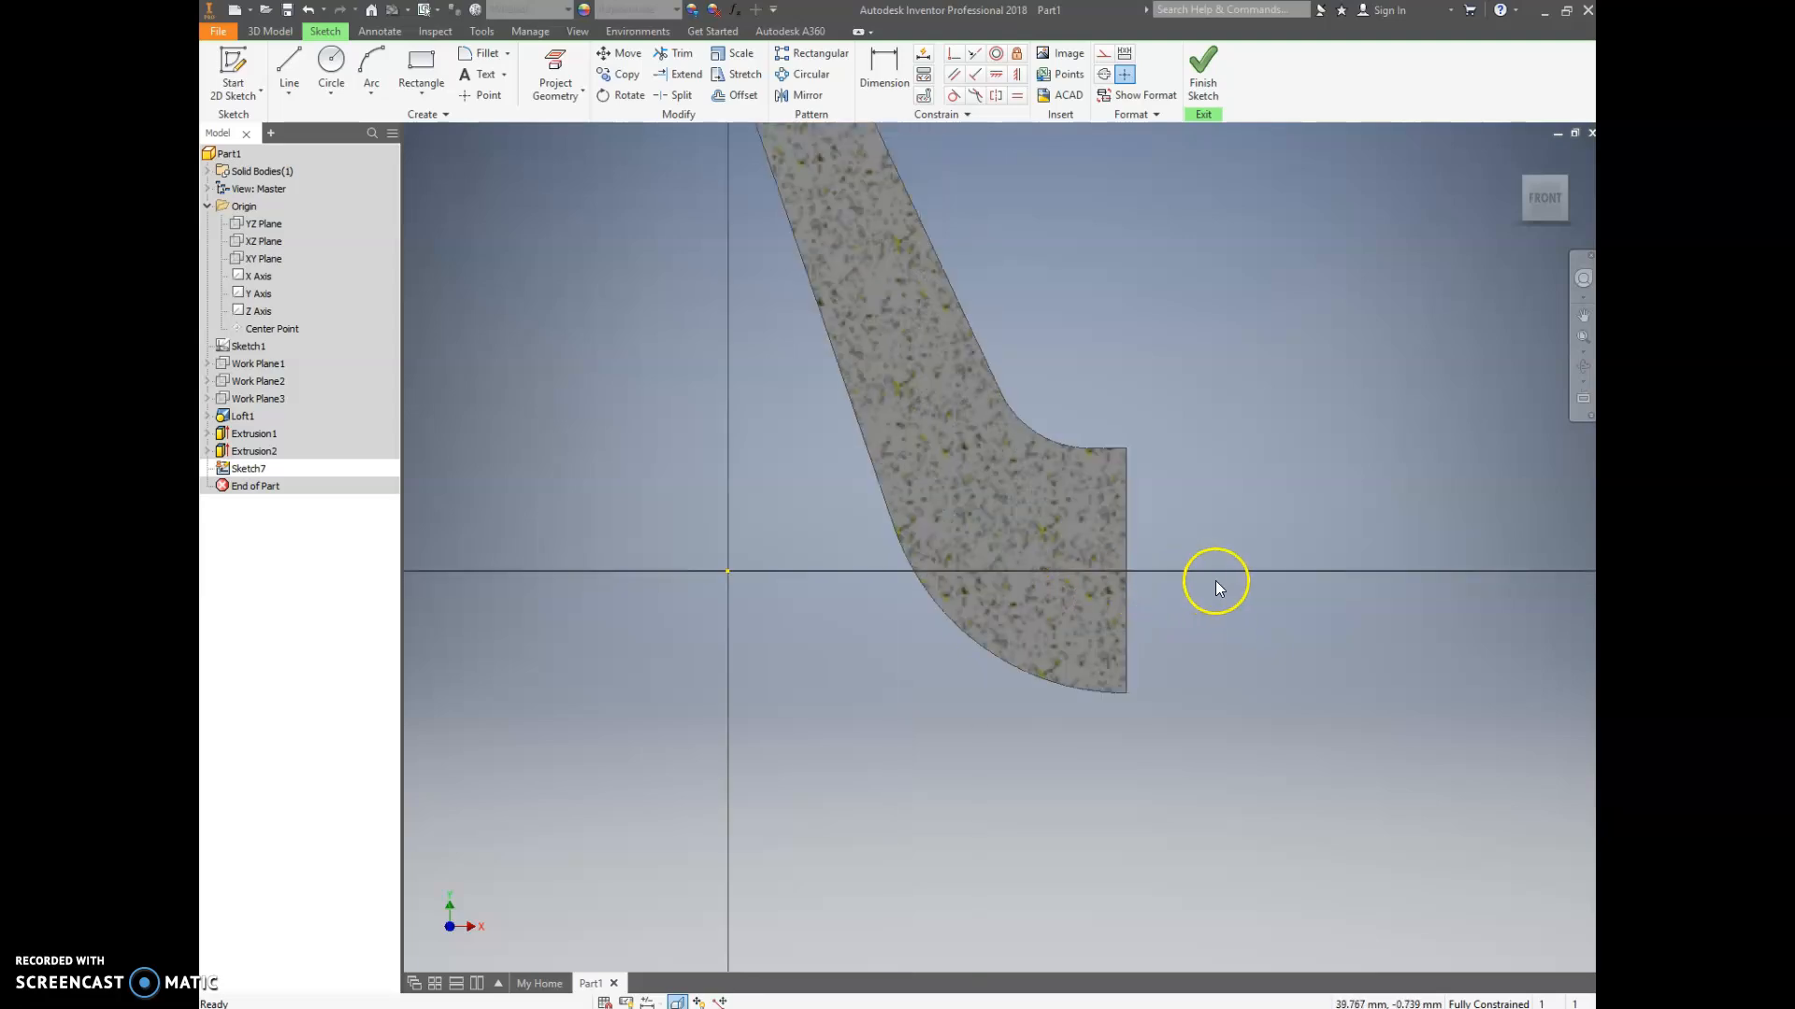
# - Check the shaft in the reference drawing and draw a horizontal centerline about 88 mm long from the origin through the arm's lower end
pyautogui.moveTo(1595, 374); pyautogui.dragTo(865, 1)
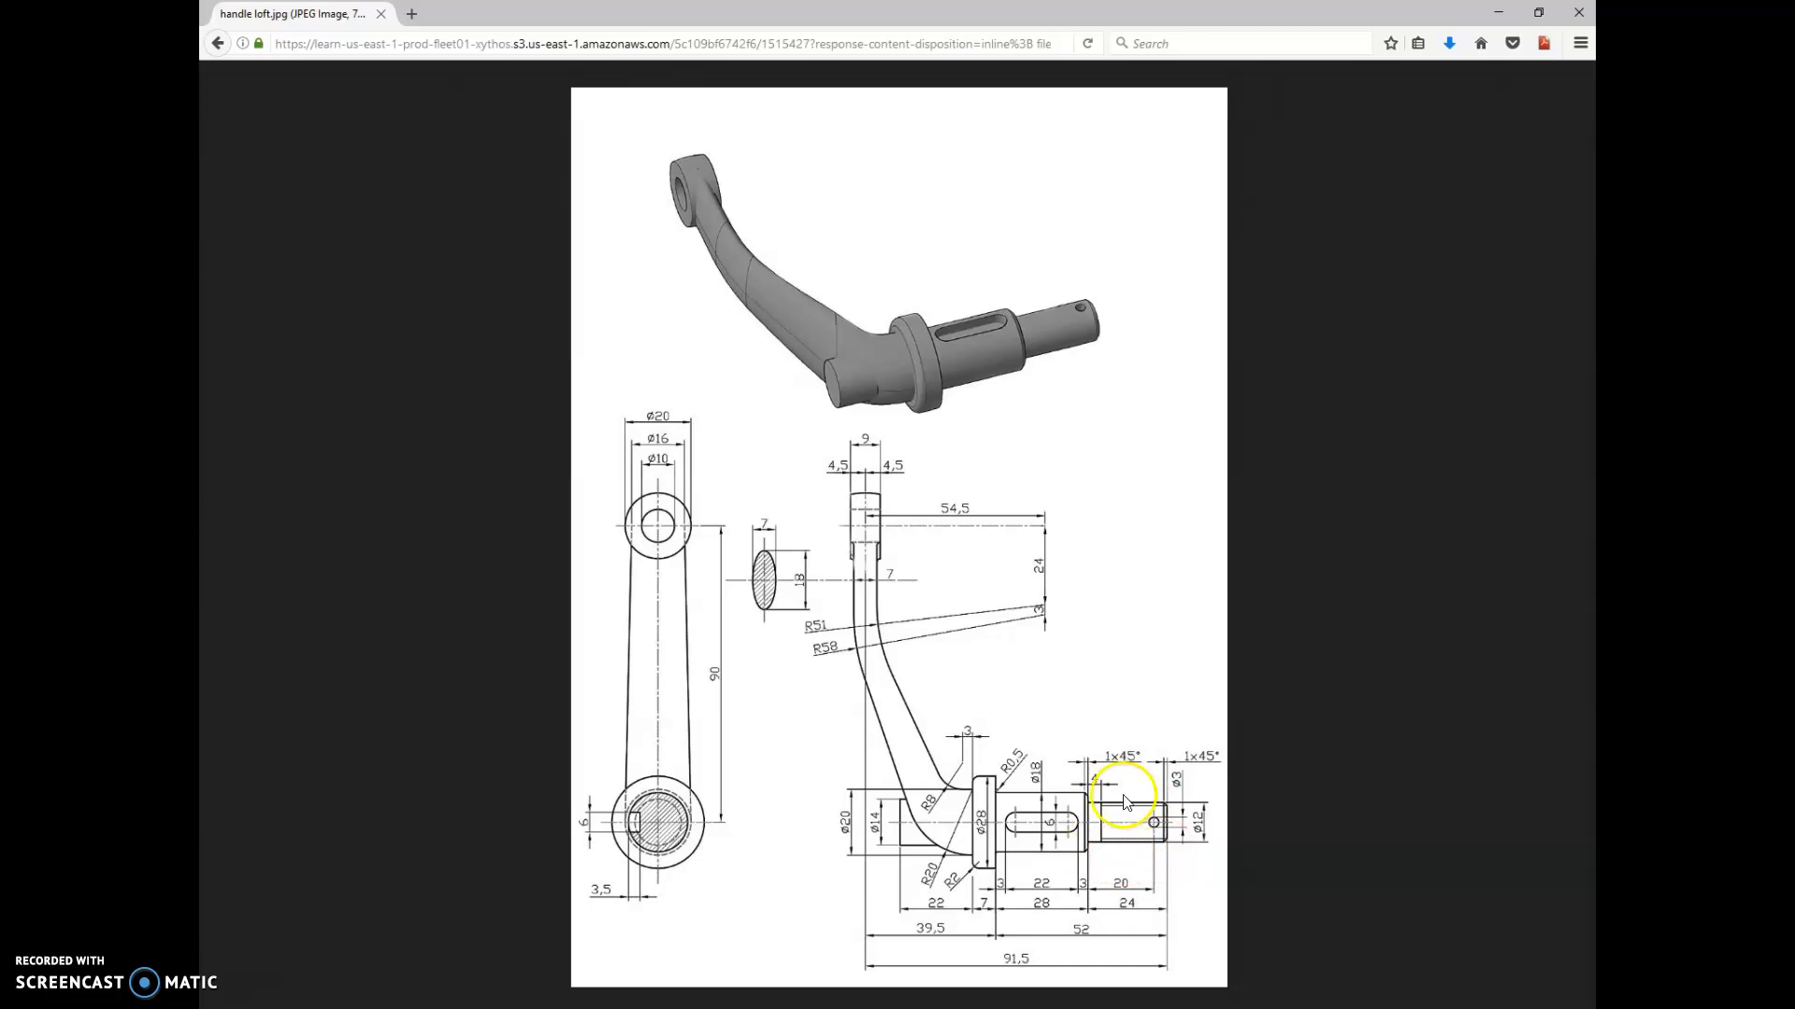
pyautogui.moveTo(958, 14); pyautogui.dragTo(1793, 692)
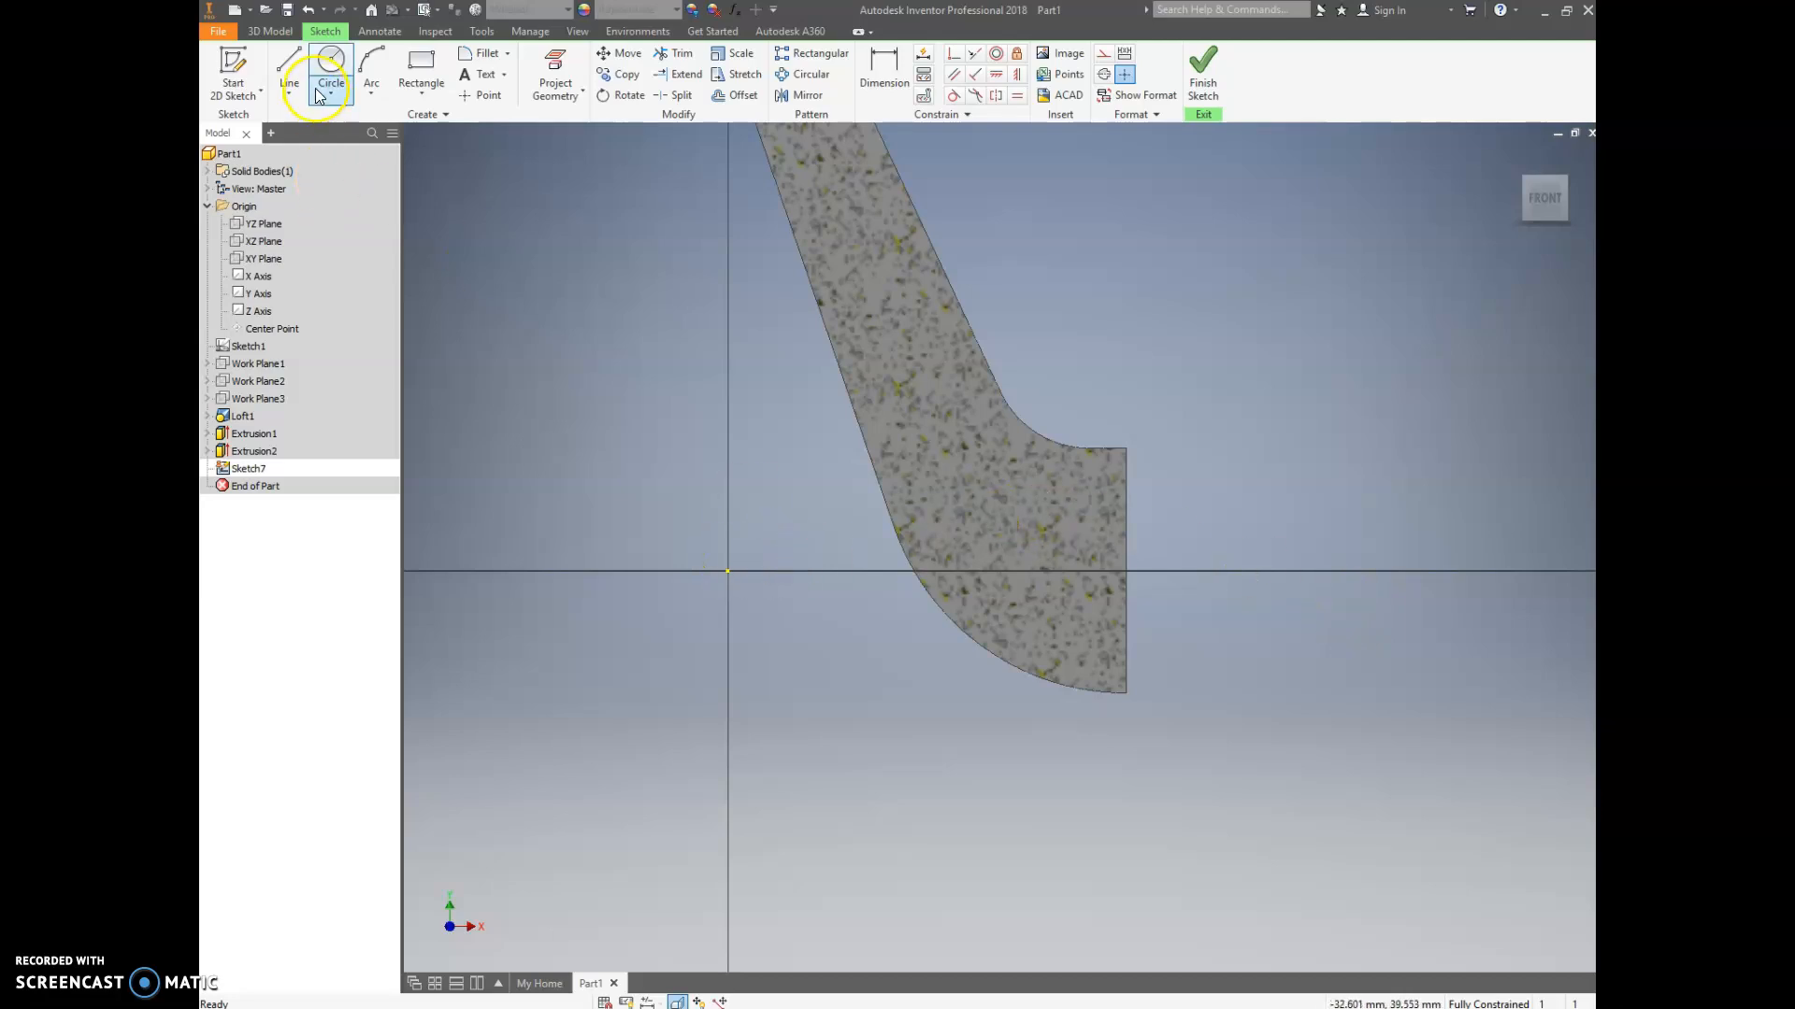
pyautogui.click(1104, 75)
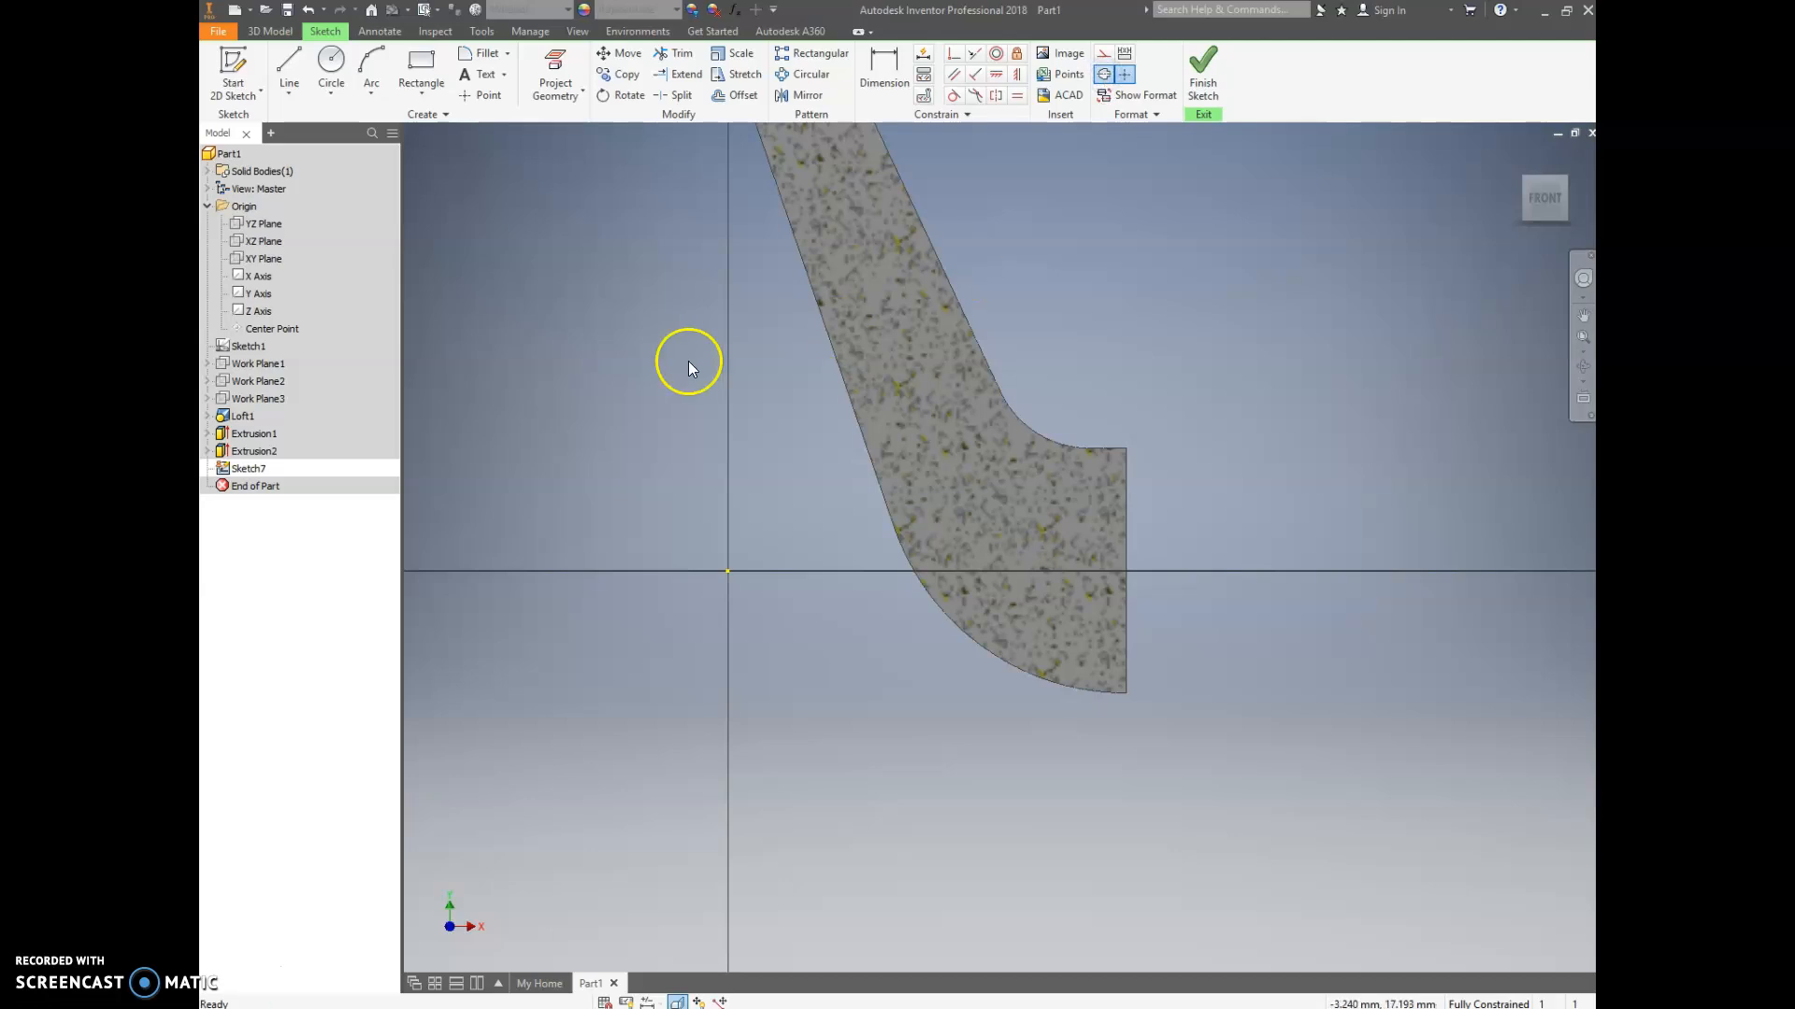
pyautogui.click(289, 66)
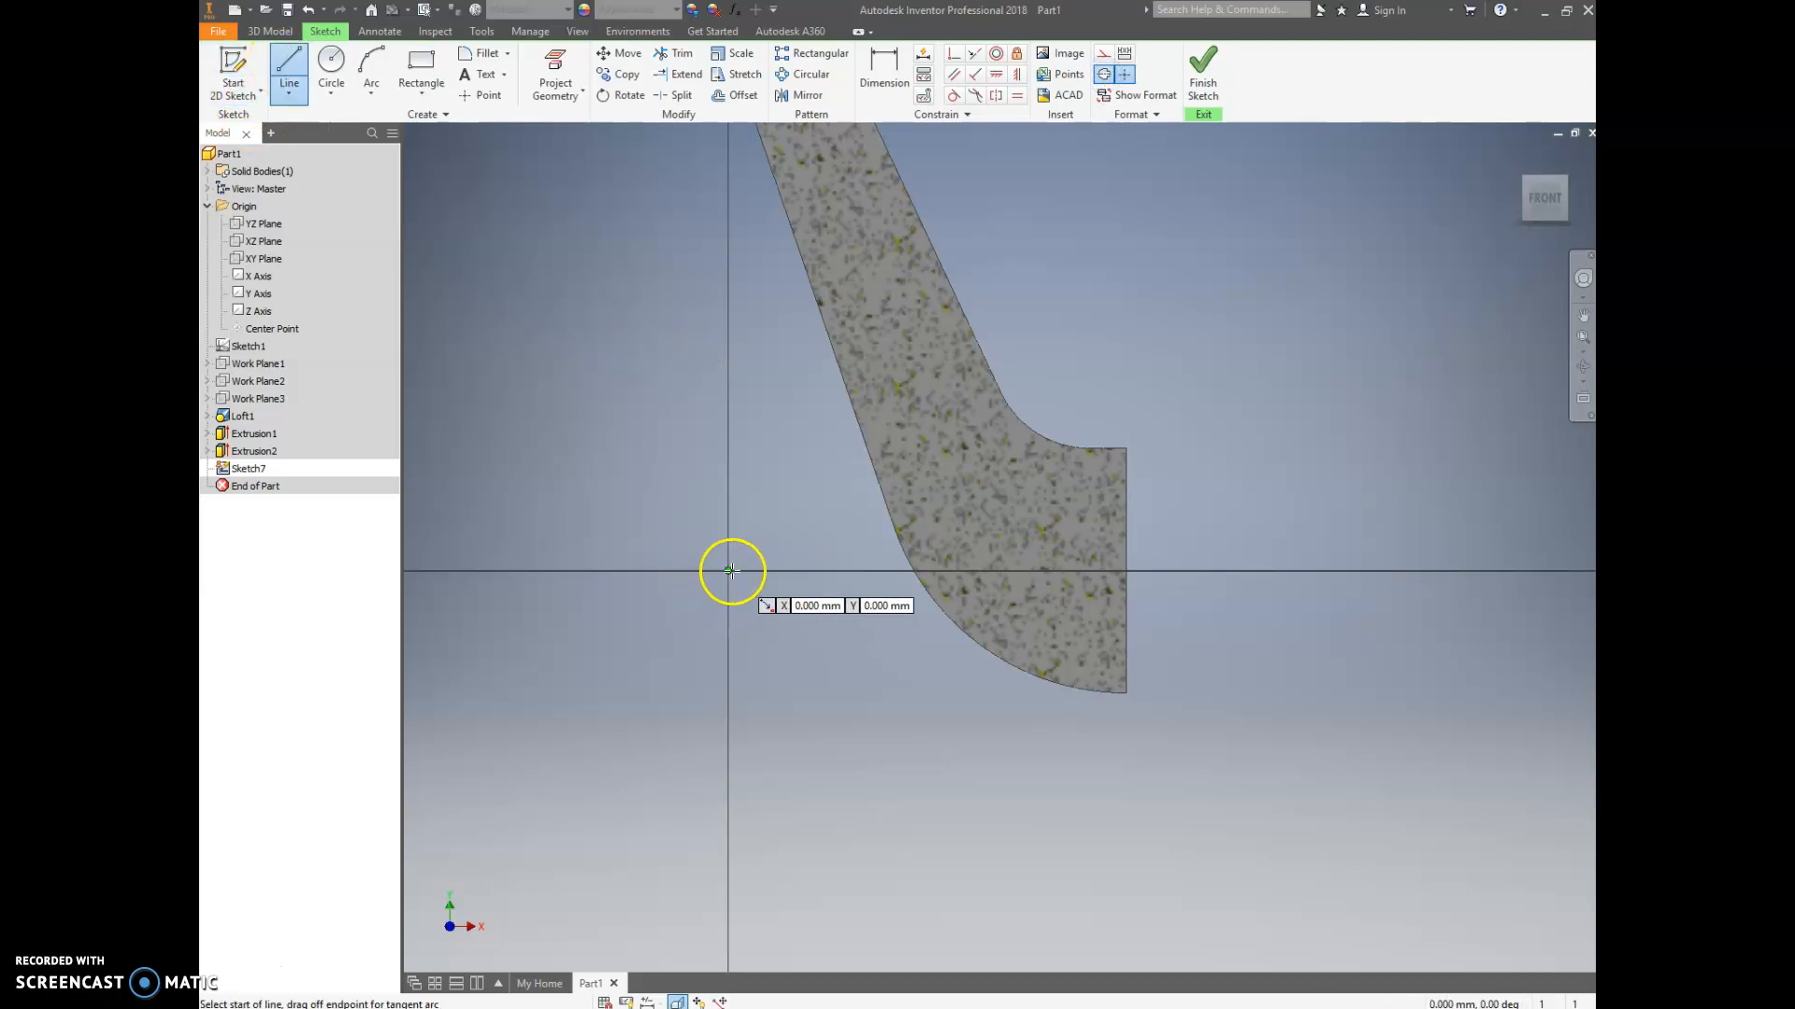
pyautogui.click(731, 570)
pyautogui.scroll(5, 1090, 573)
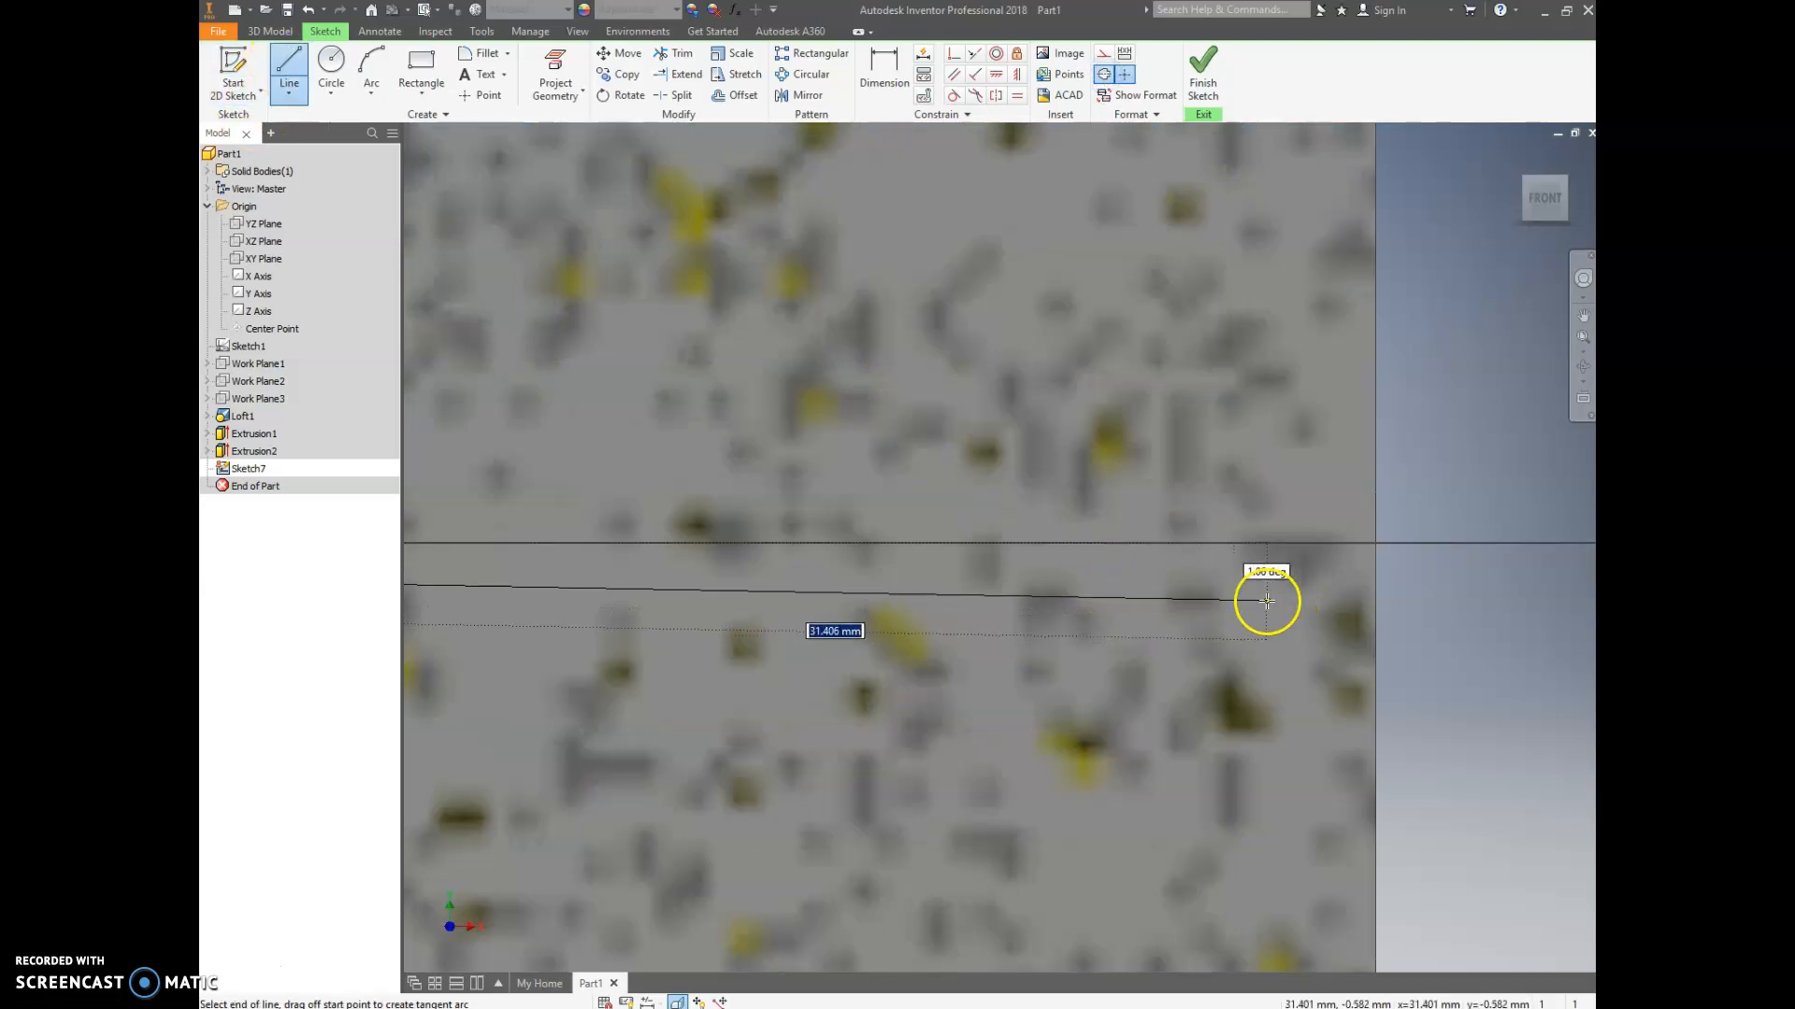
pyautogui.scroll(-6, 1265, 601)
pyautogui.moveTo(1325, 558); pyautogui.dragTo(1046, 594, button='middle')
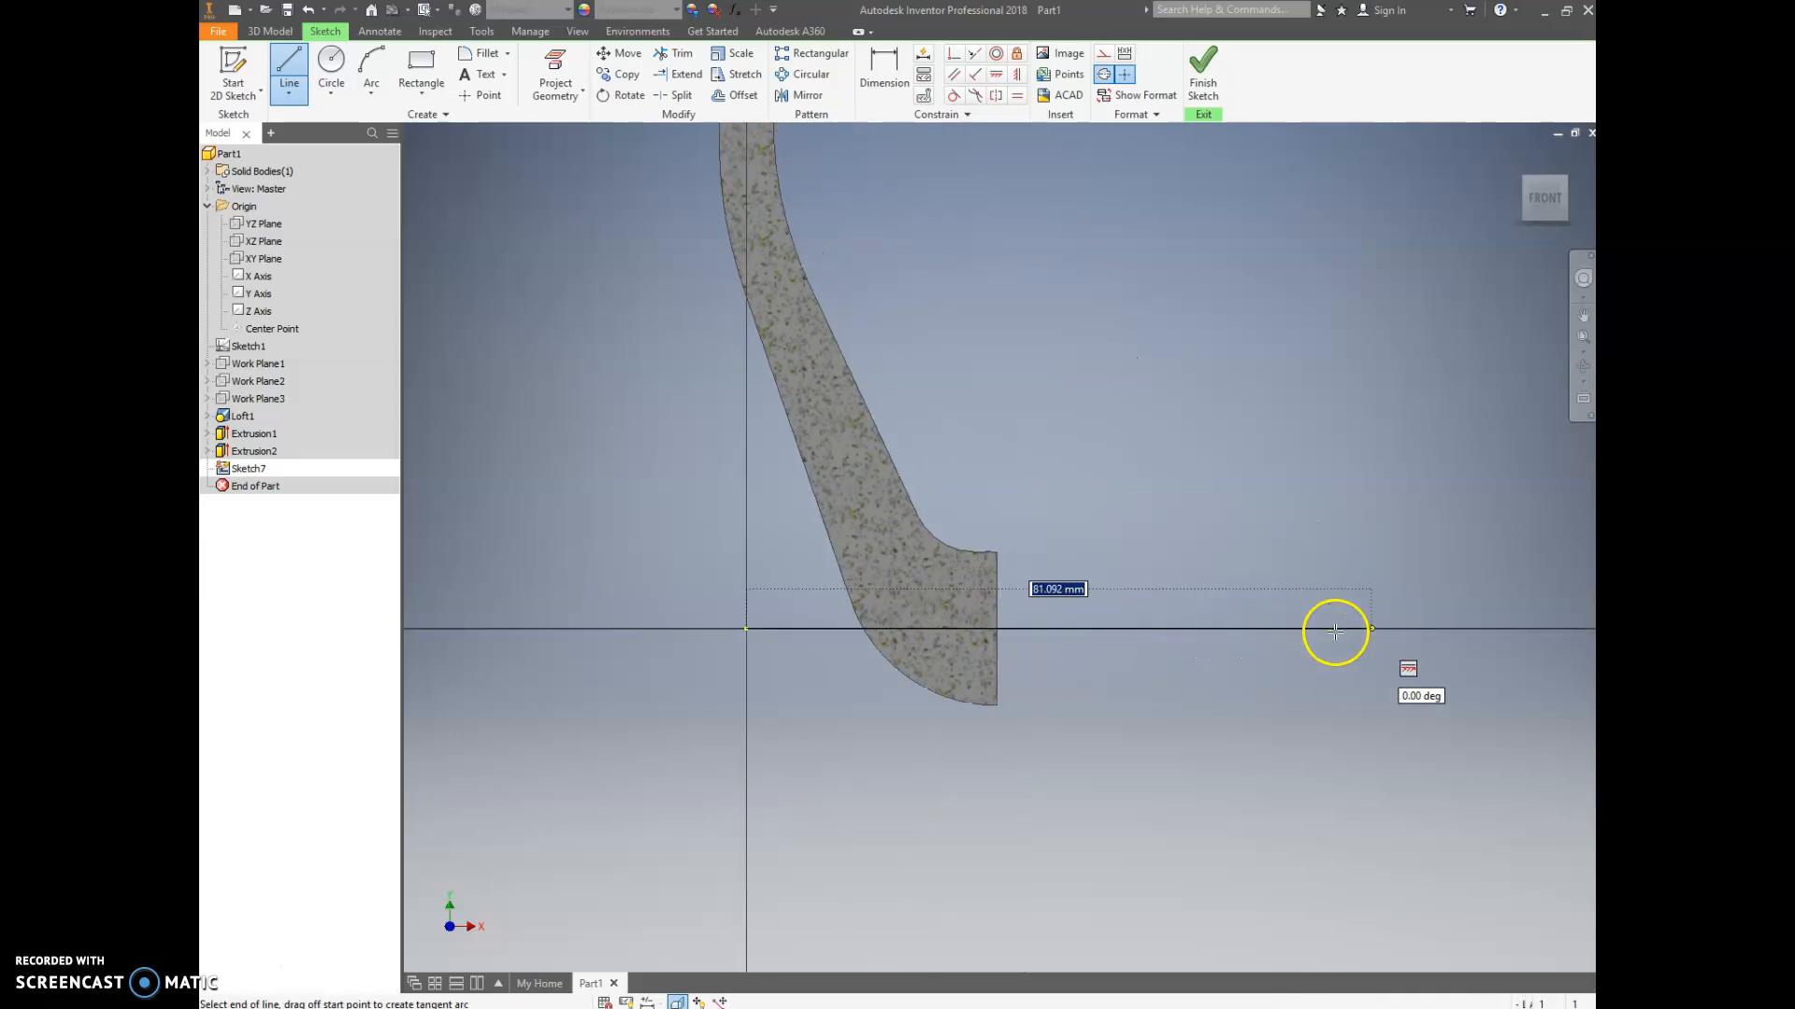
pyautogui.moveTo(1408, 628); pyautogui.dragTo(1385, 626, button='middle')
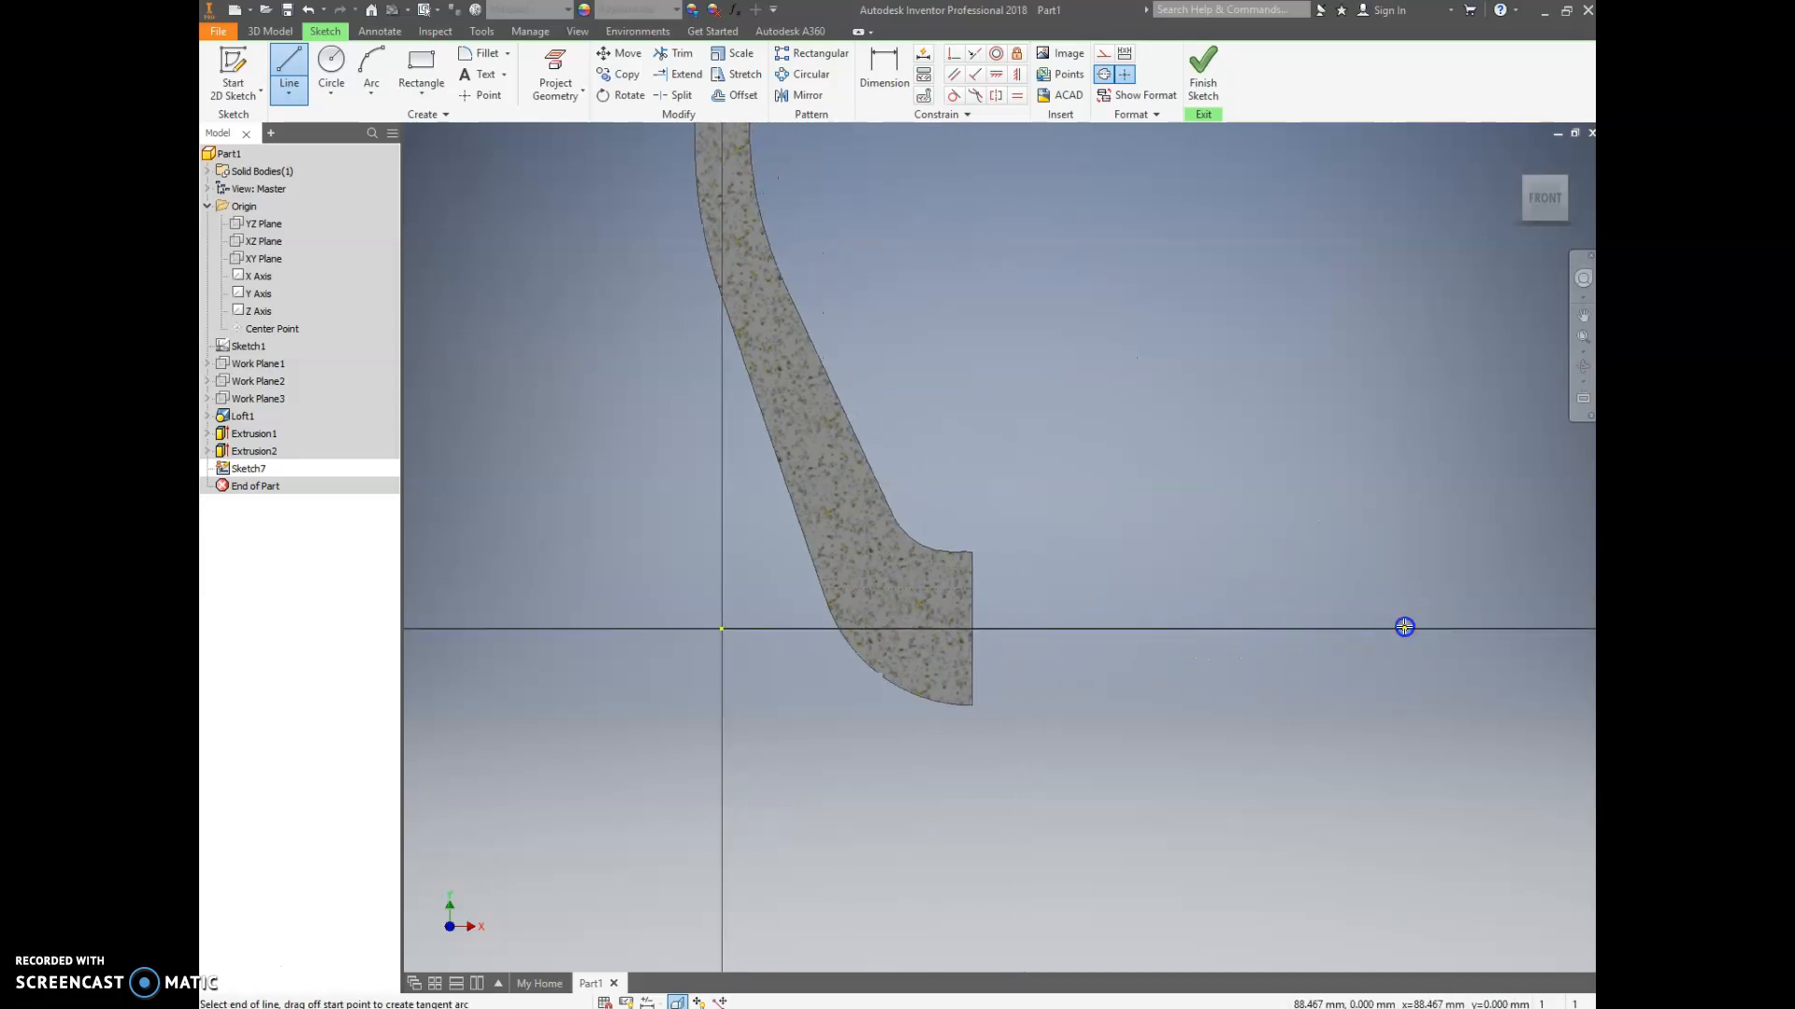
pyautogui.click(1404, 612)
pyautogui.press('Escape')
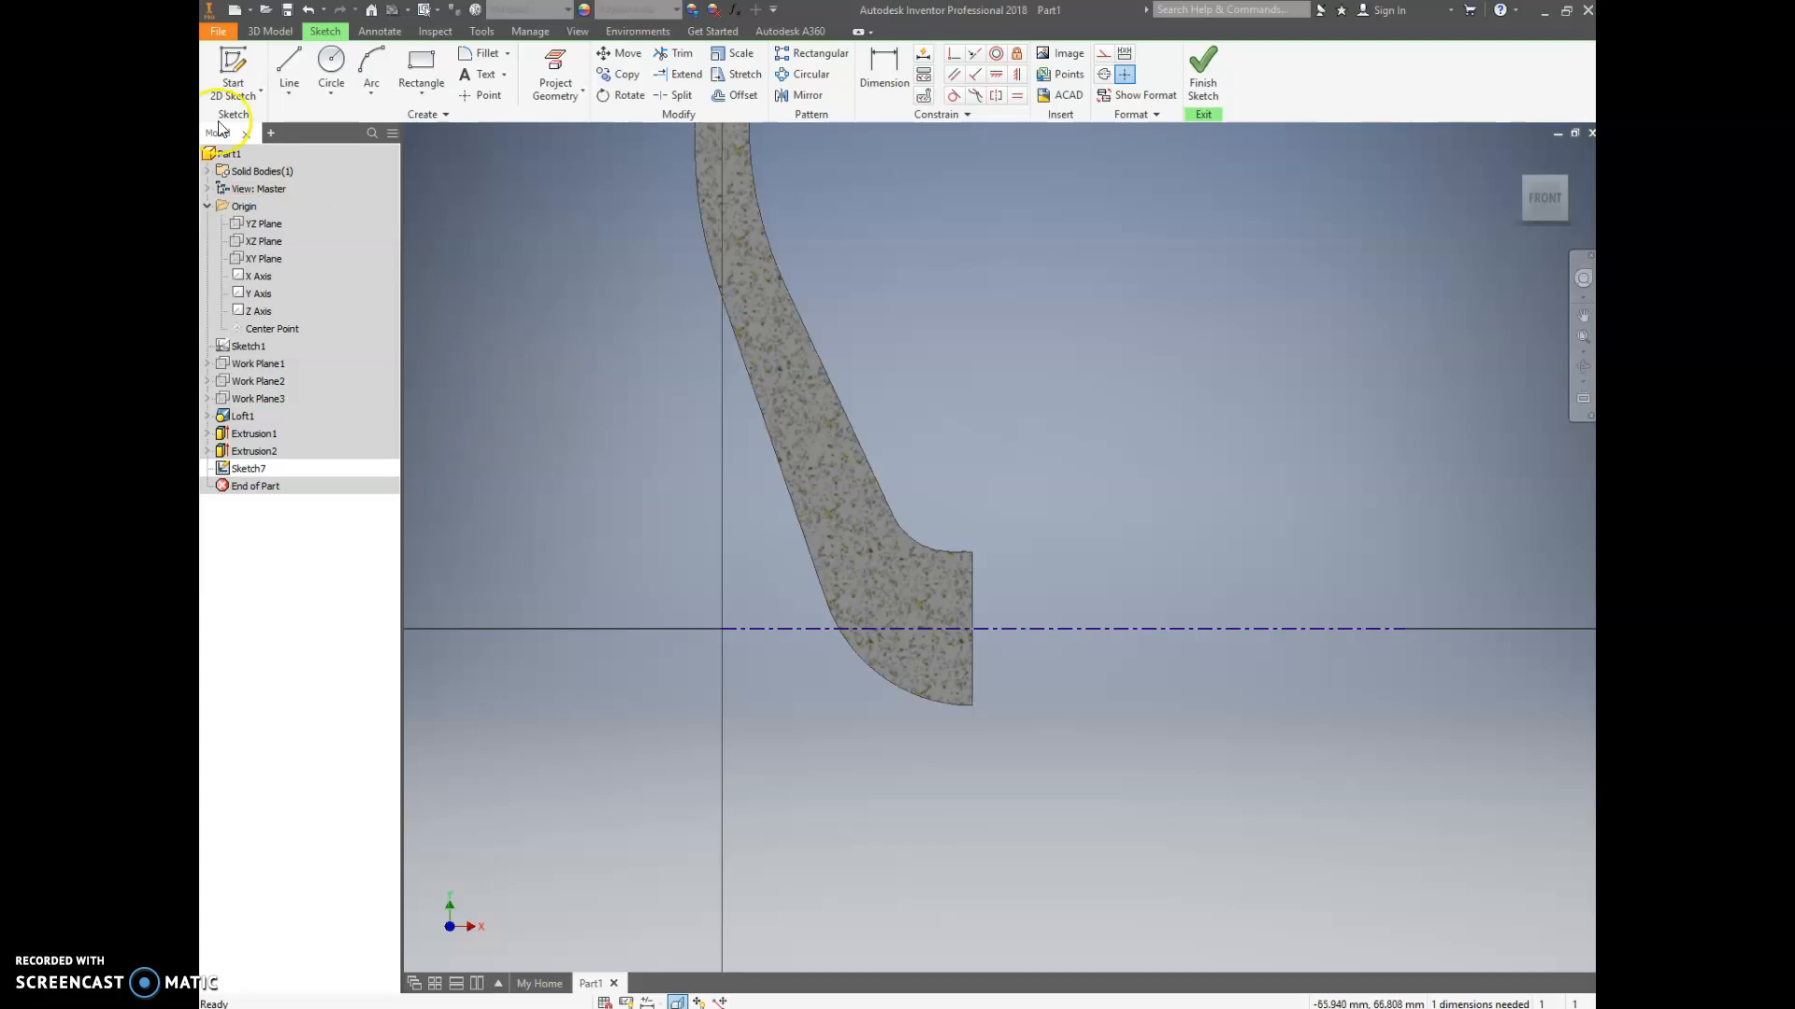
# - Draw the hub outline with lines: about 10 mm up from the centerline, and about 26 mm across to the upper corner of the arm's end face
pyautogui.click(289, 70)
pyautogui.click(773, 628)
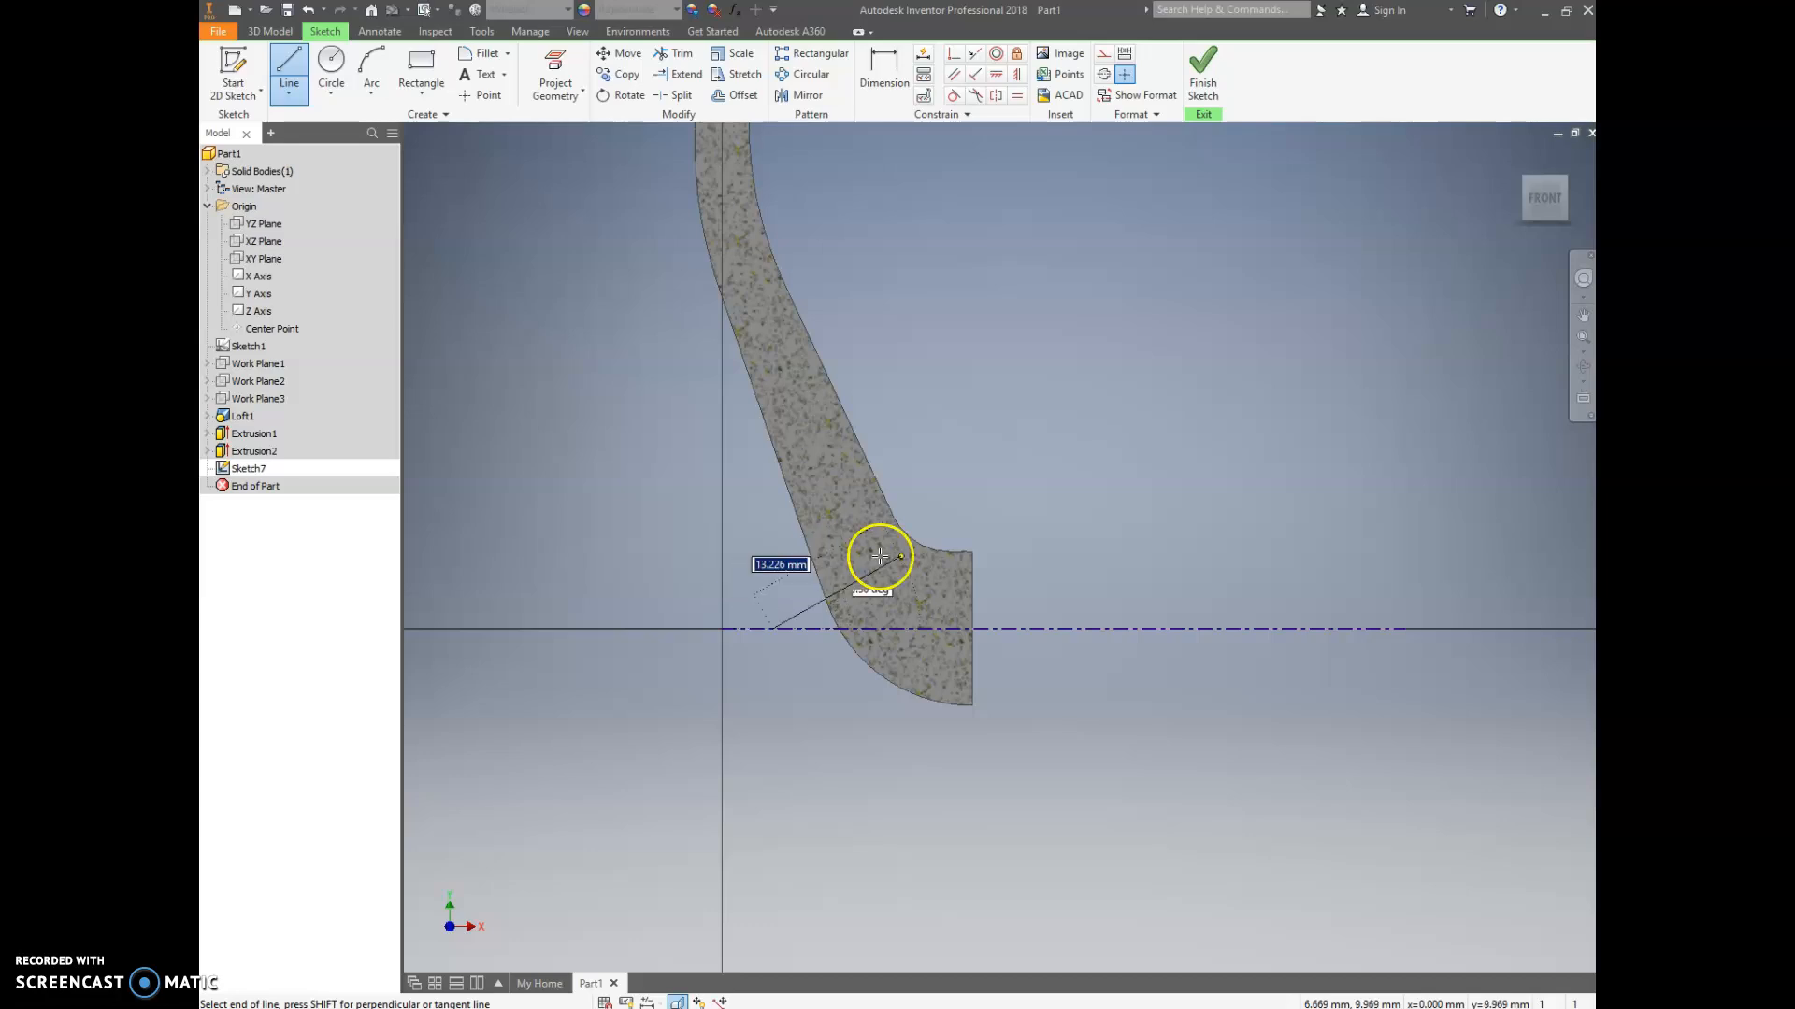
pyautogui.click(773, 555)
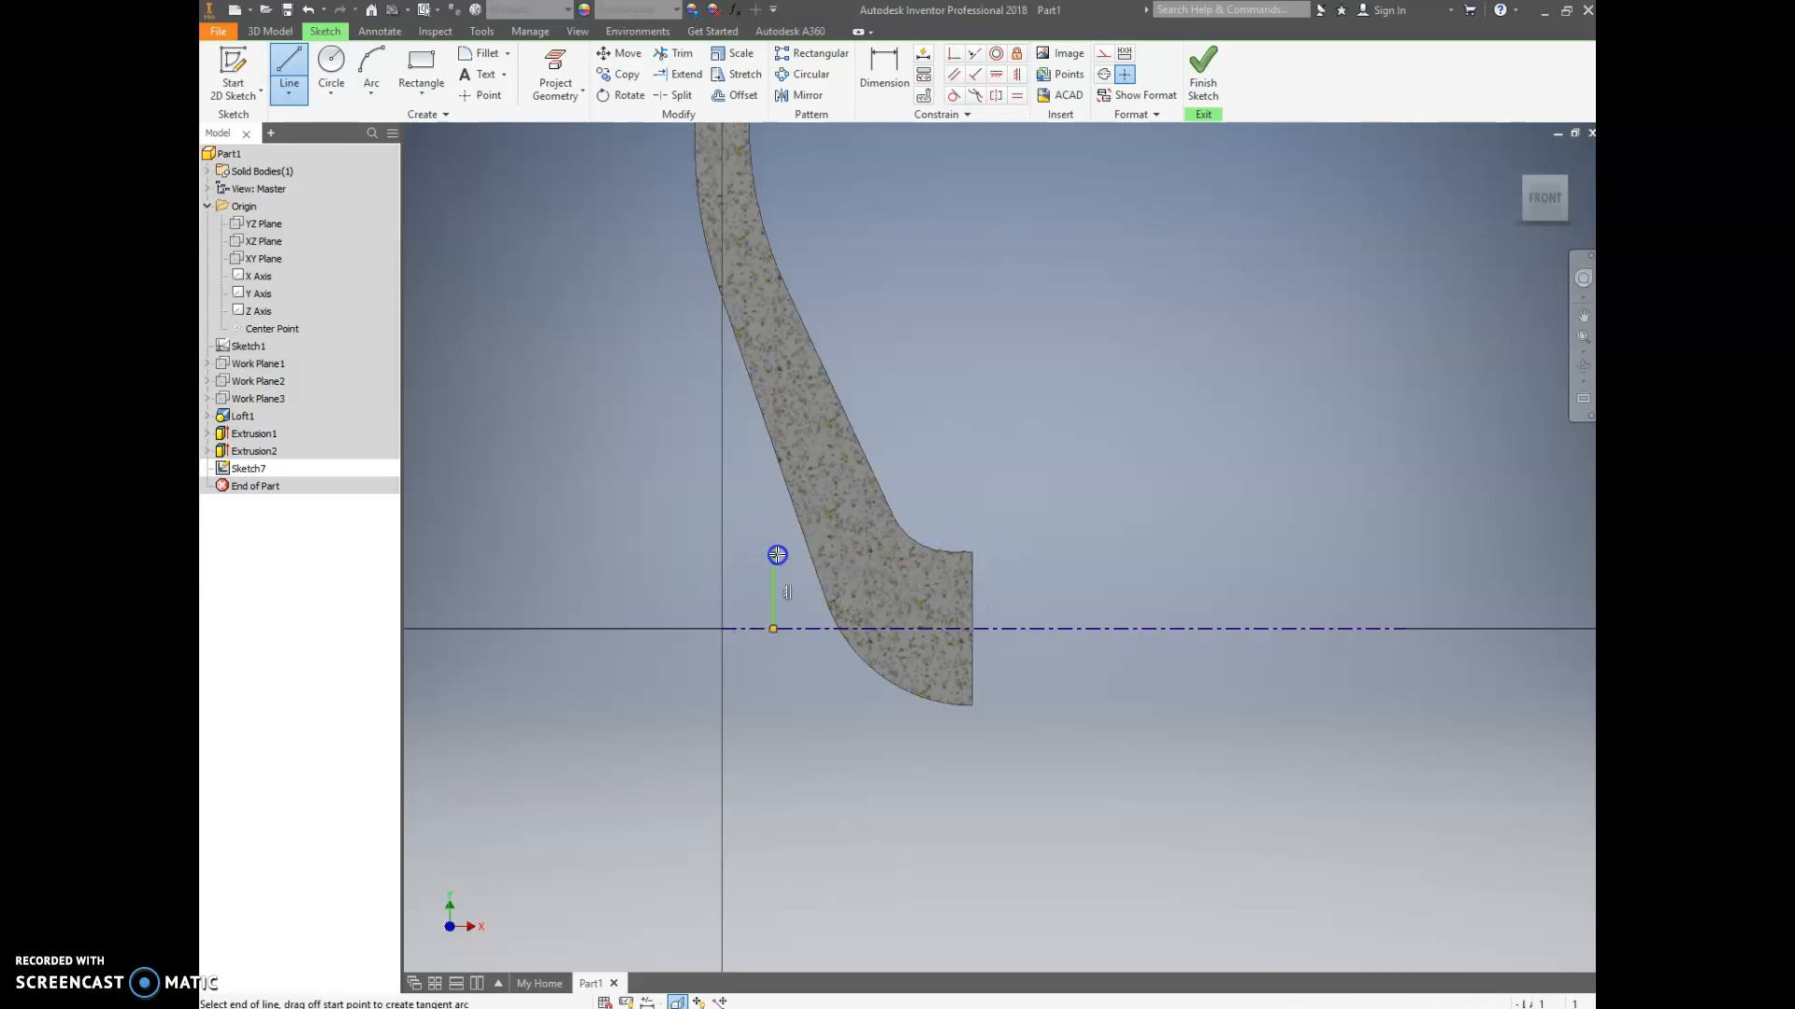
pyautogui.click(974, 553)
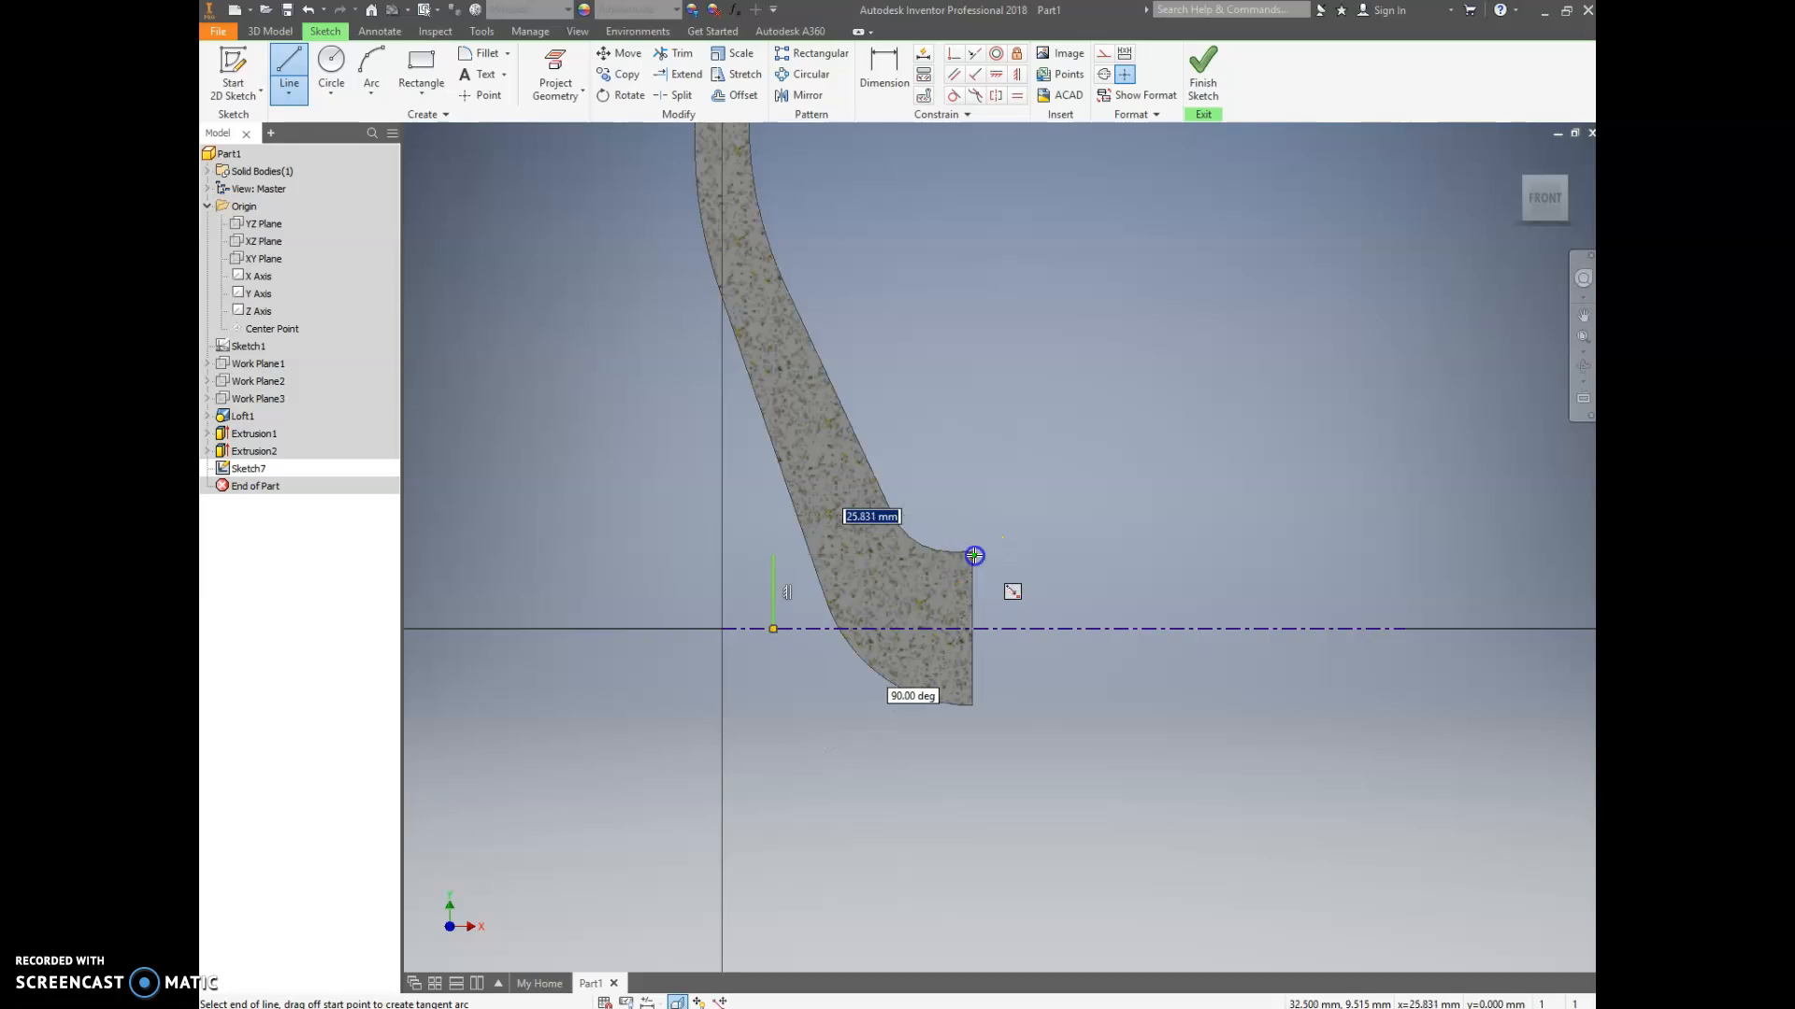
# - Continue the outline with a collar about 7.6 mm wide and 6 mm high, a 20 mm shaft section, and a narrower 28 mm section ending on the centerline
pyautogui.click(973, 507)
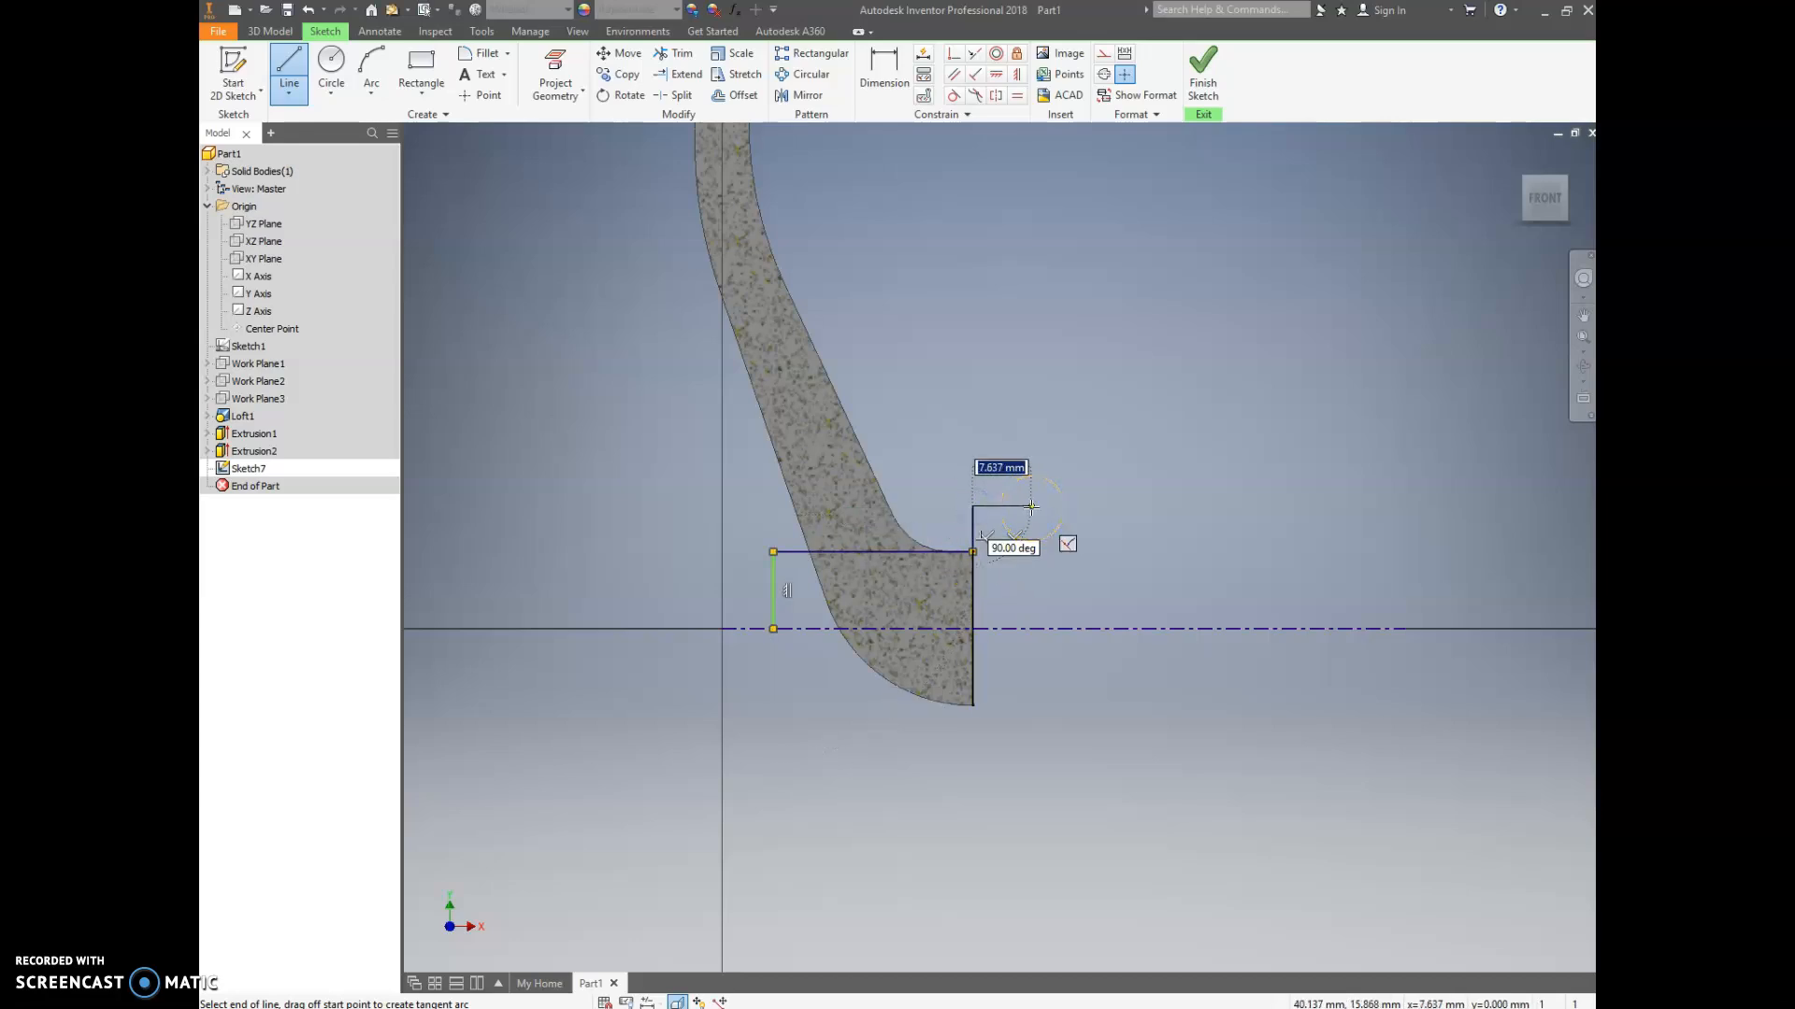
pyautogui.click(1031, 506)
pyautogui.click(1031, 552)
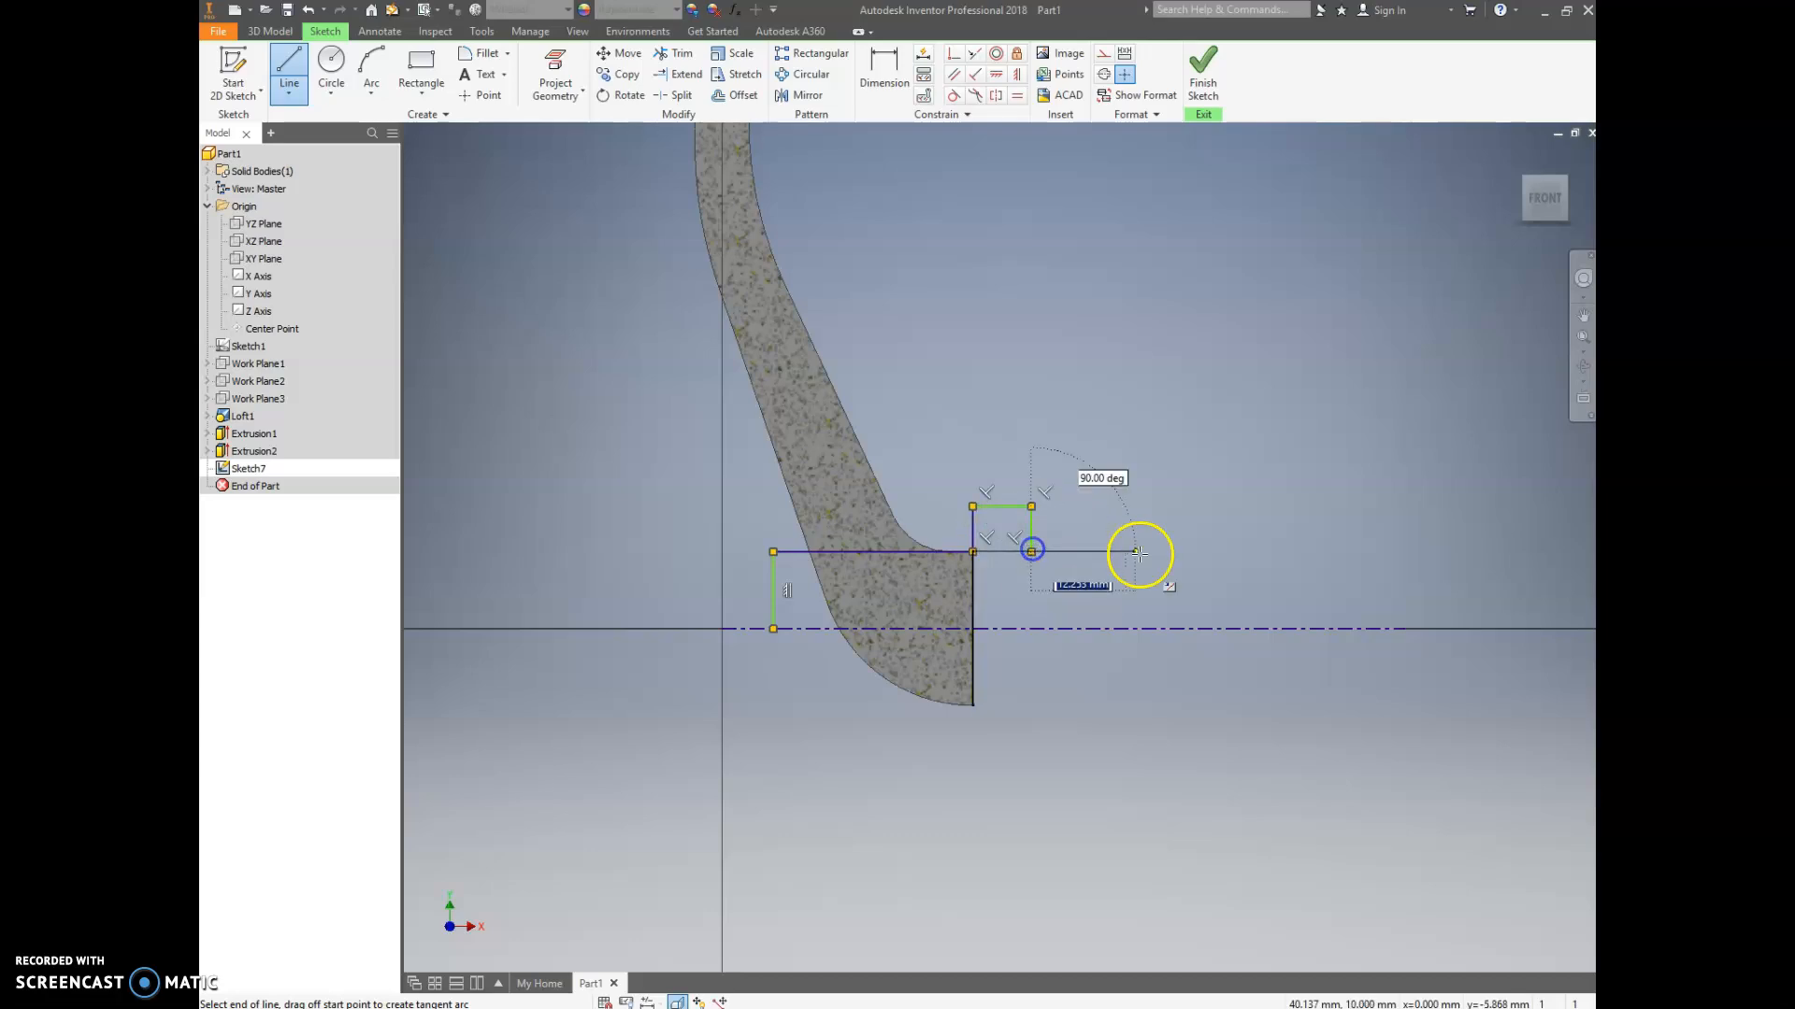
pyautogui.click(1189, 553)
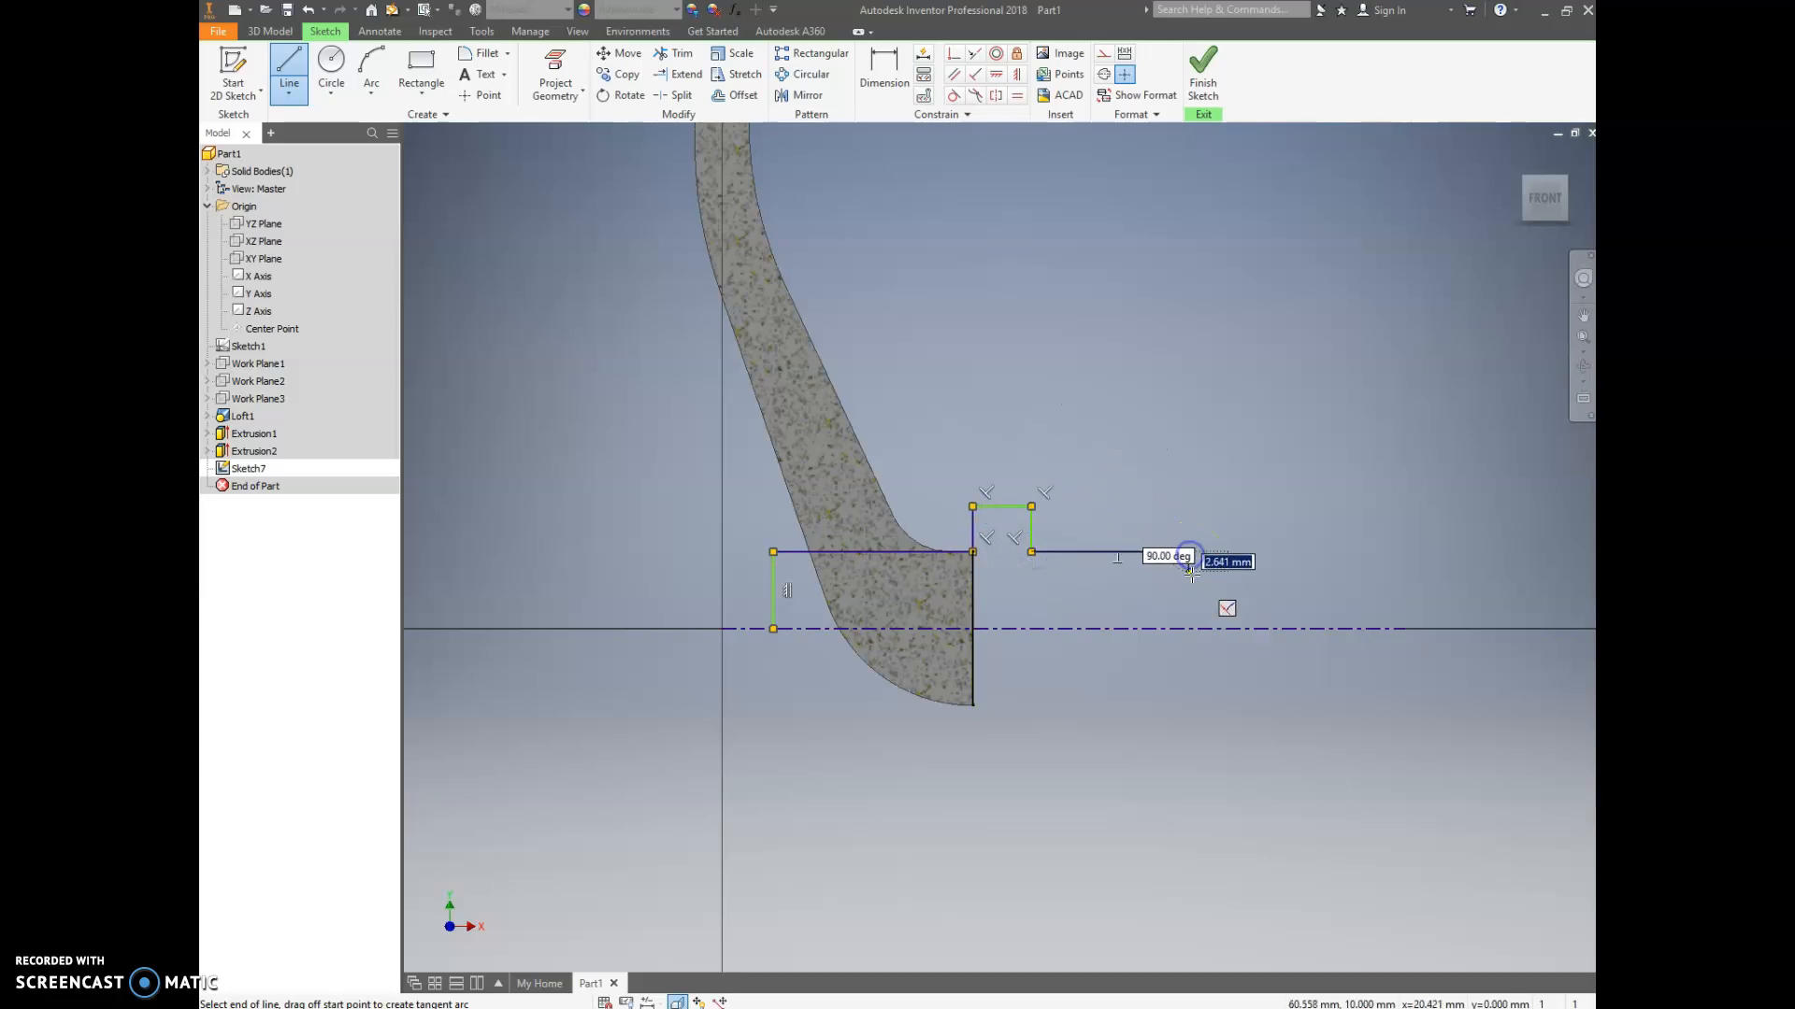
pyautogui.click(1404, 583)
pyautogui.doubleClick(1404, 628)
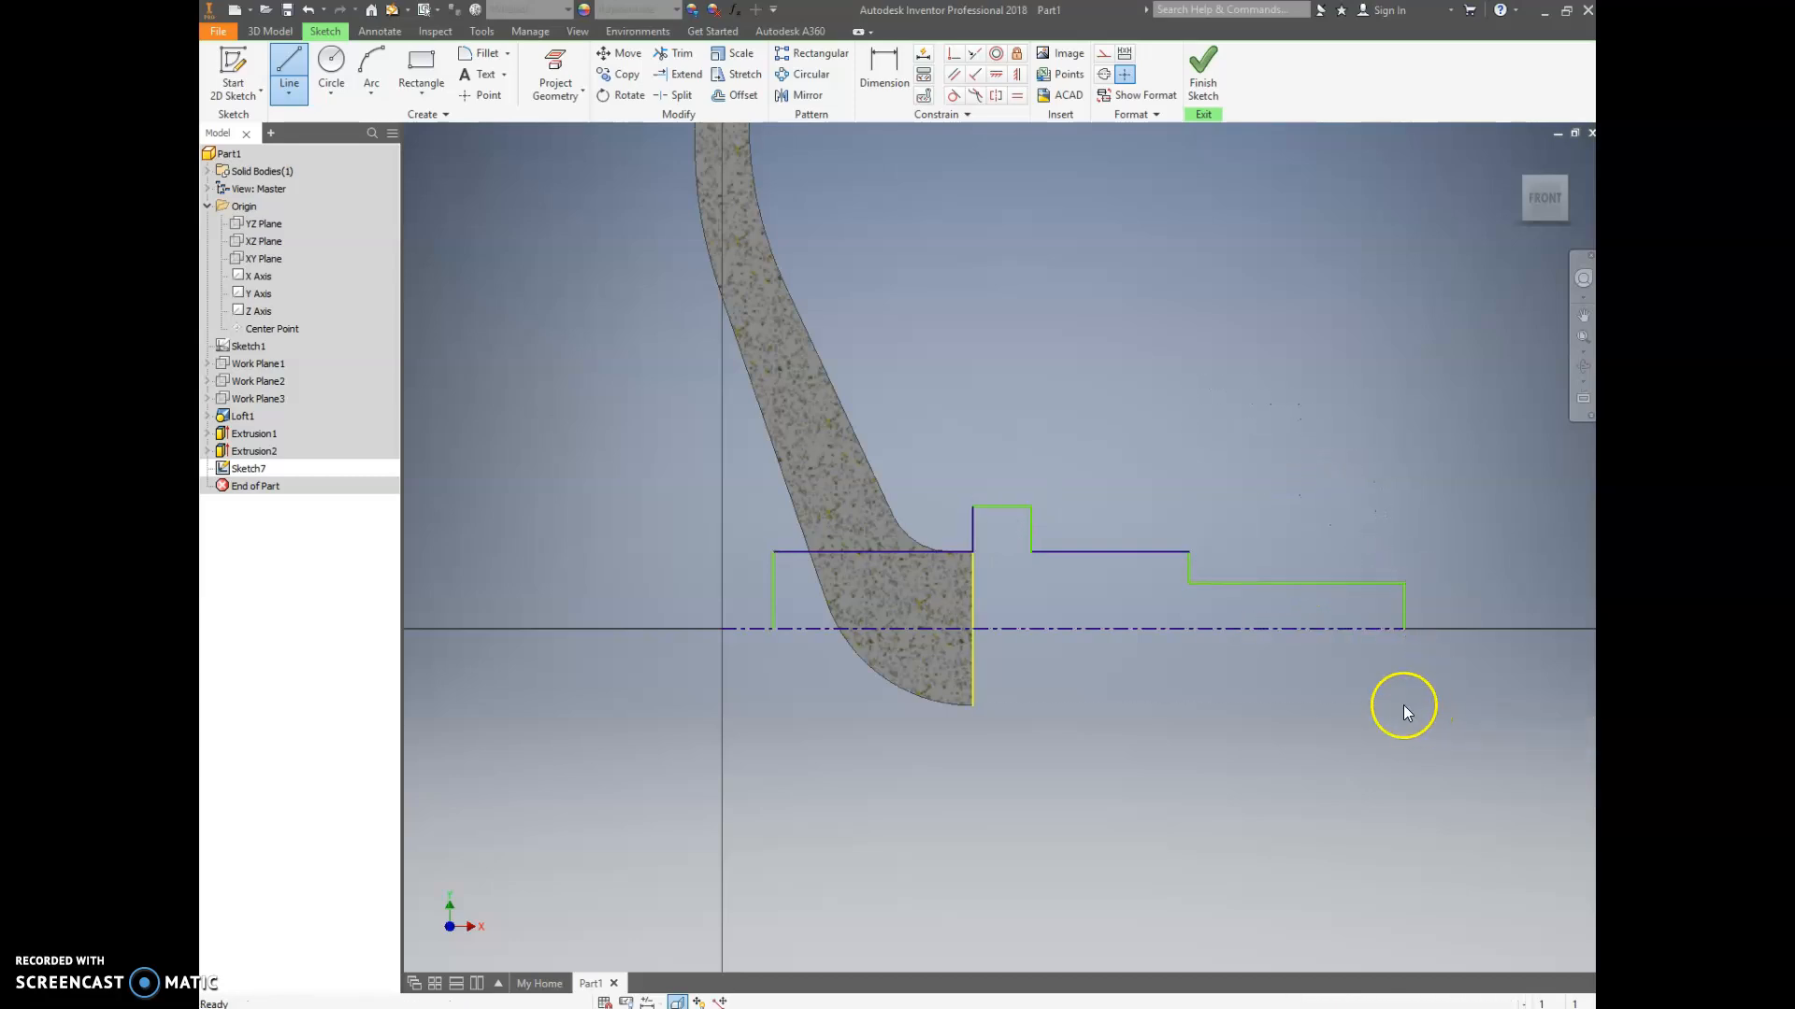
pyautogui.press('Escape')
pyautogui.moveTo(1287, 645); pyautogui.dragTo(1176, 645, button='middle')
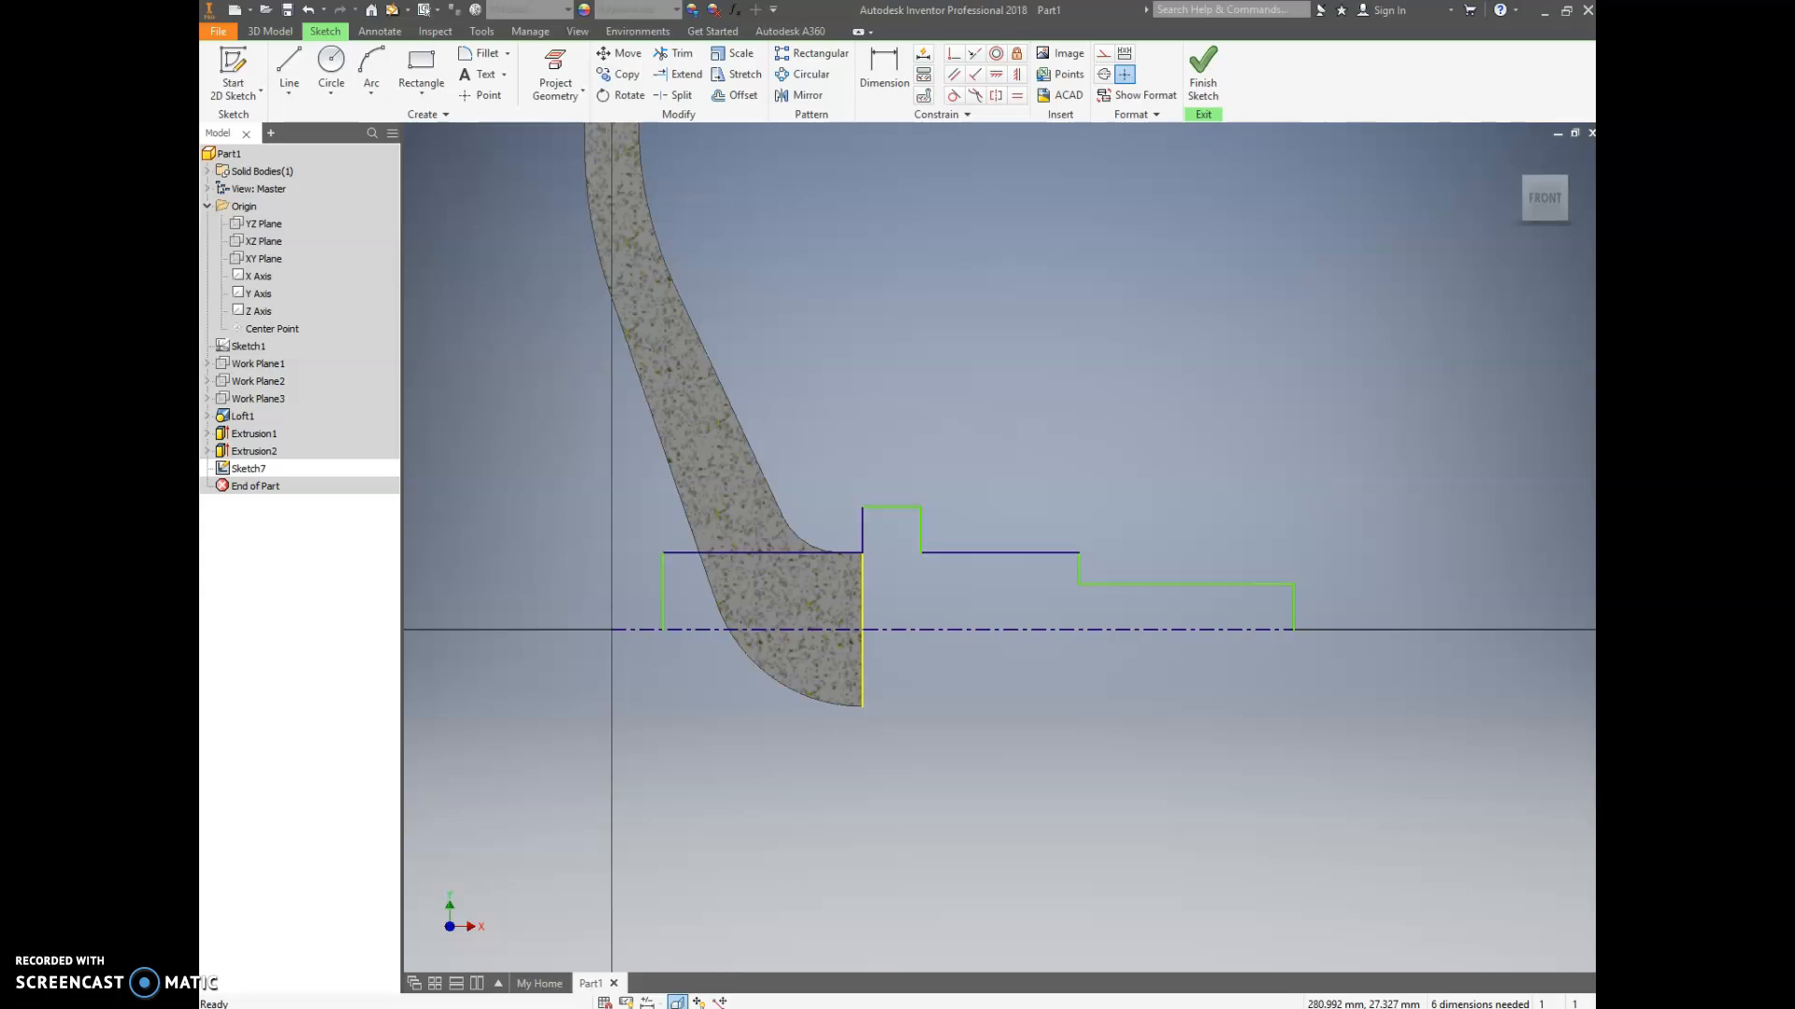
# - Dimension the diameter between the hub's horizontal line and the centerline, accepting it as a driven dimension
pyautogui.click(1123, 758)
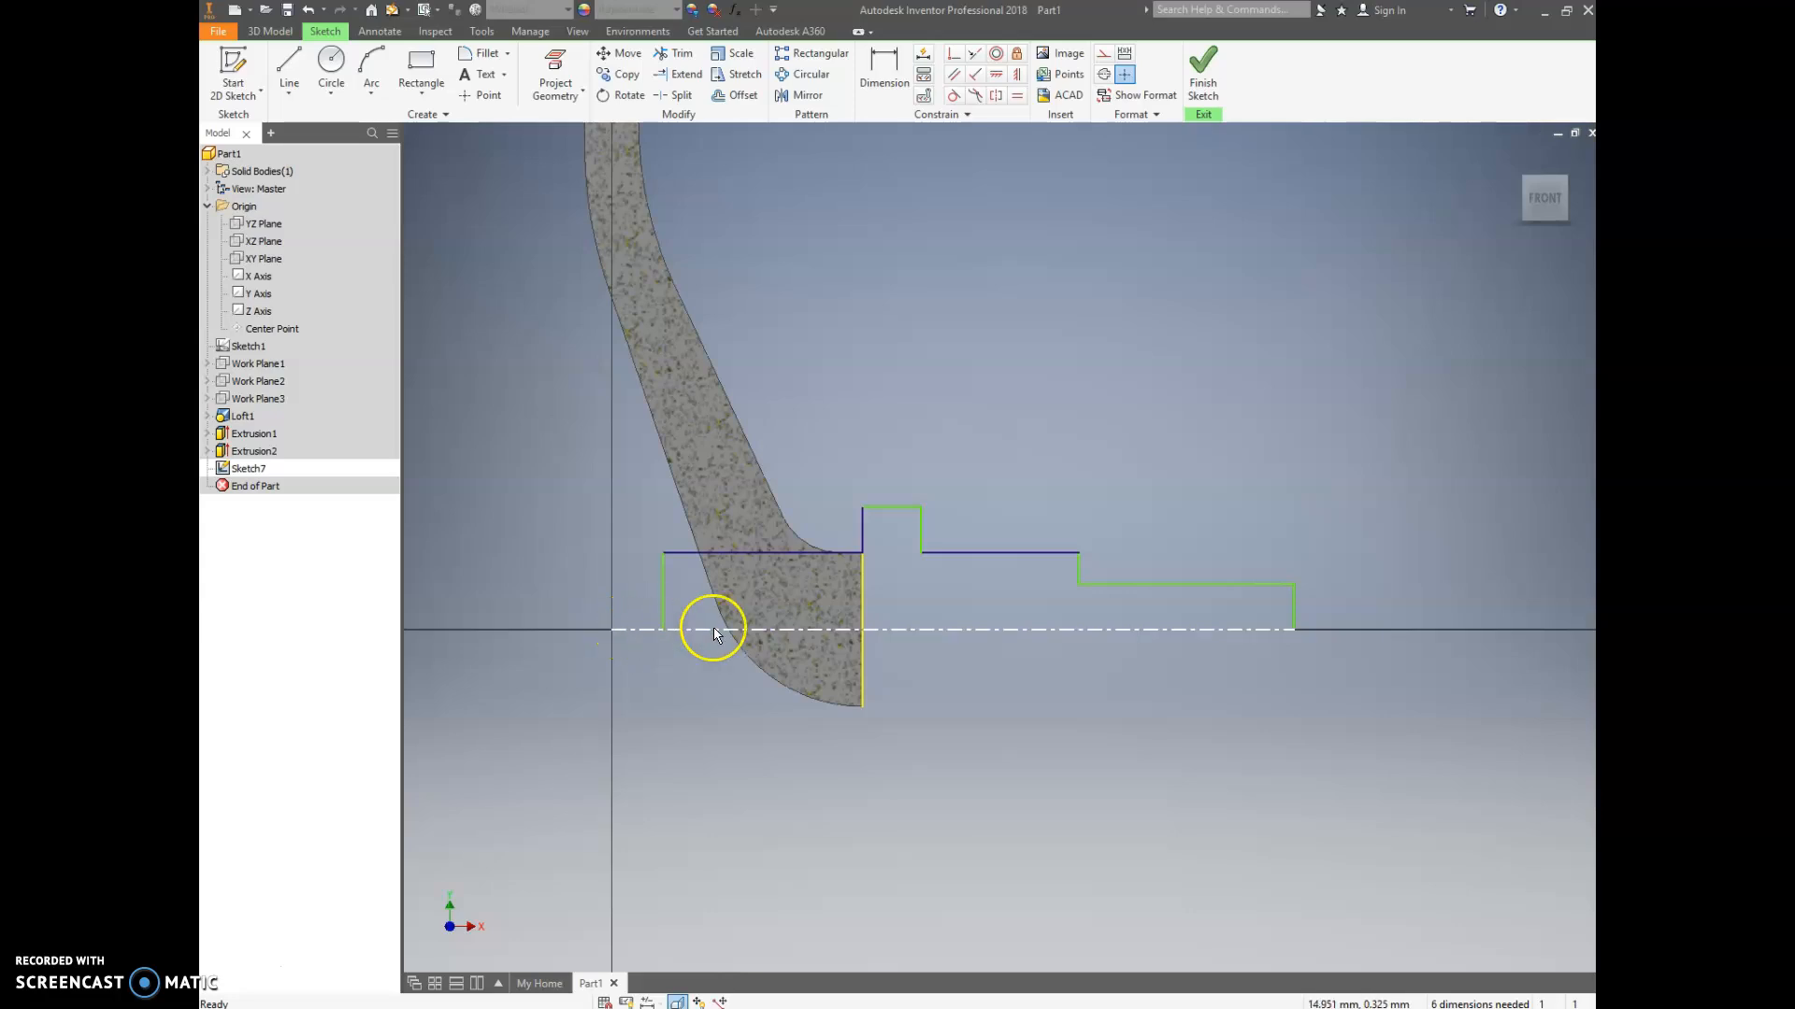
pyautogui.click(883, 72)
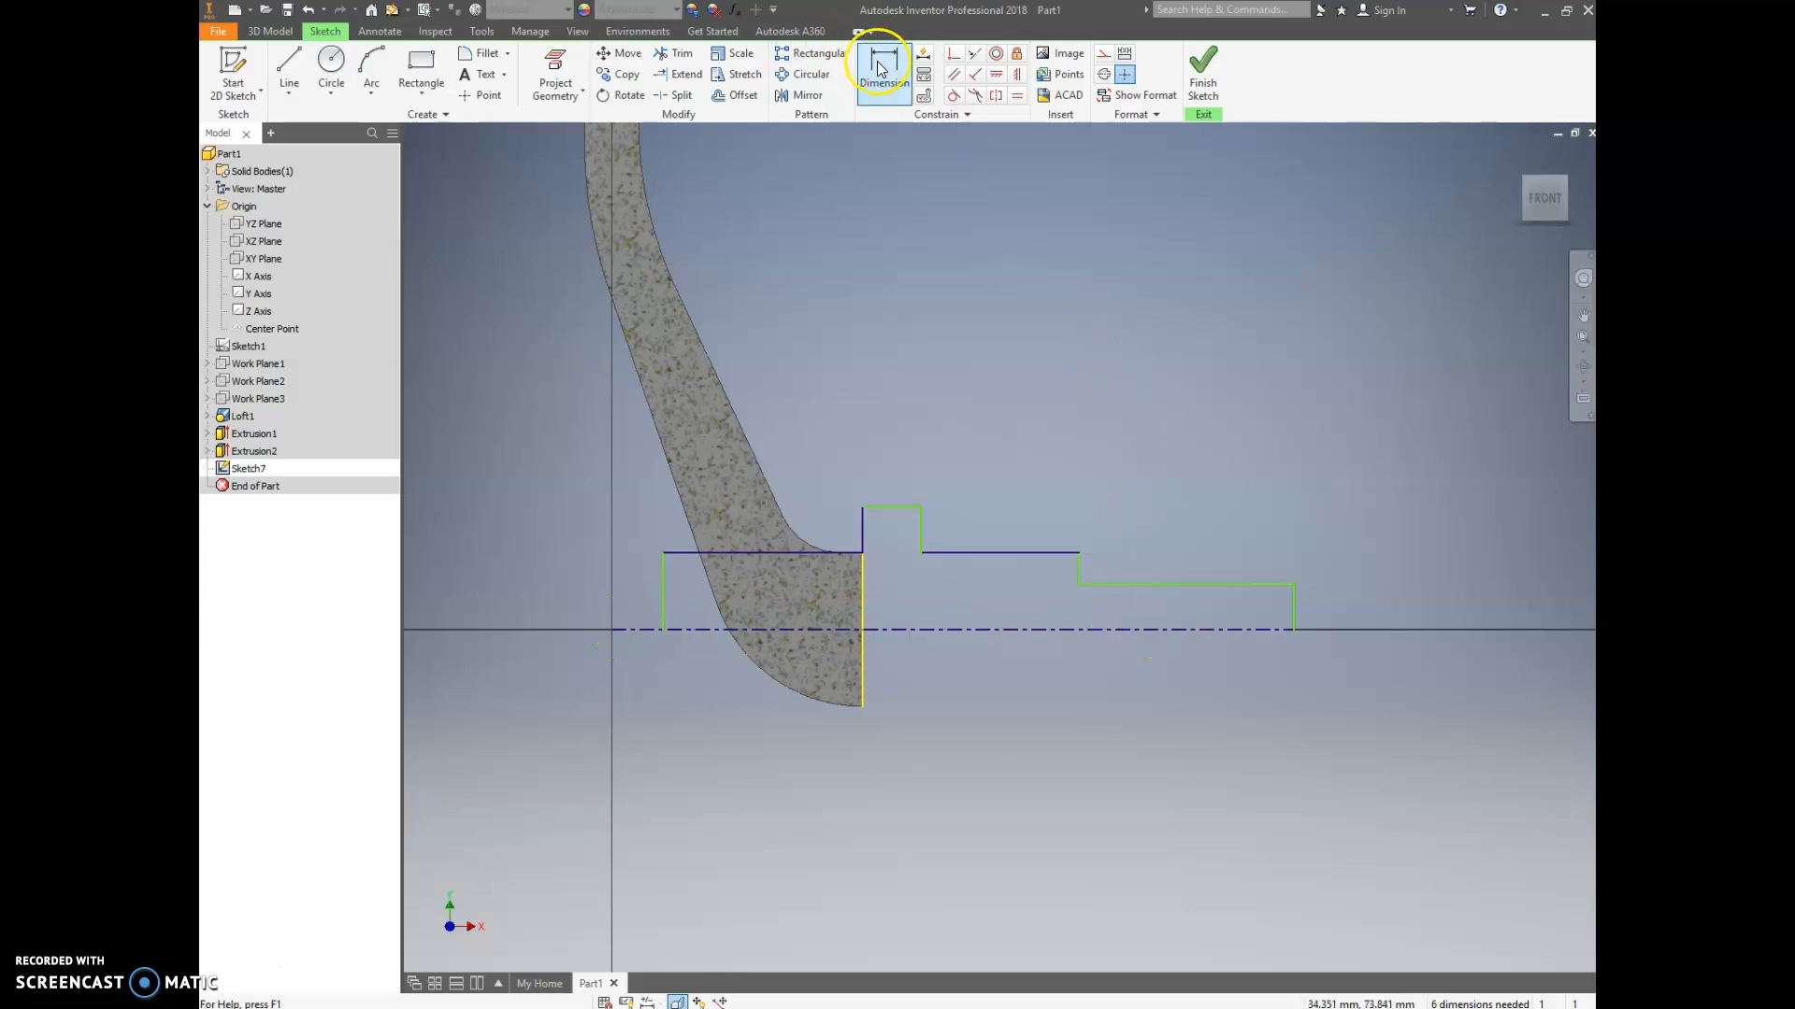
pyautogui.click(683, 553)
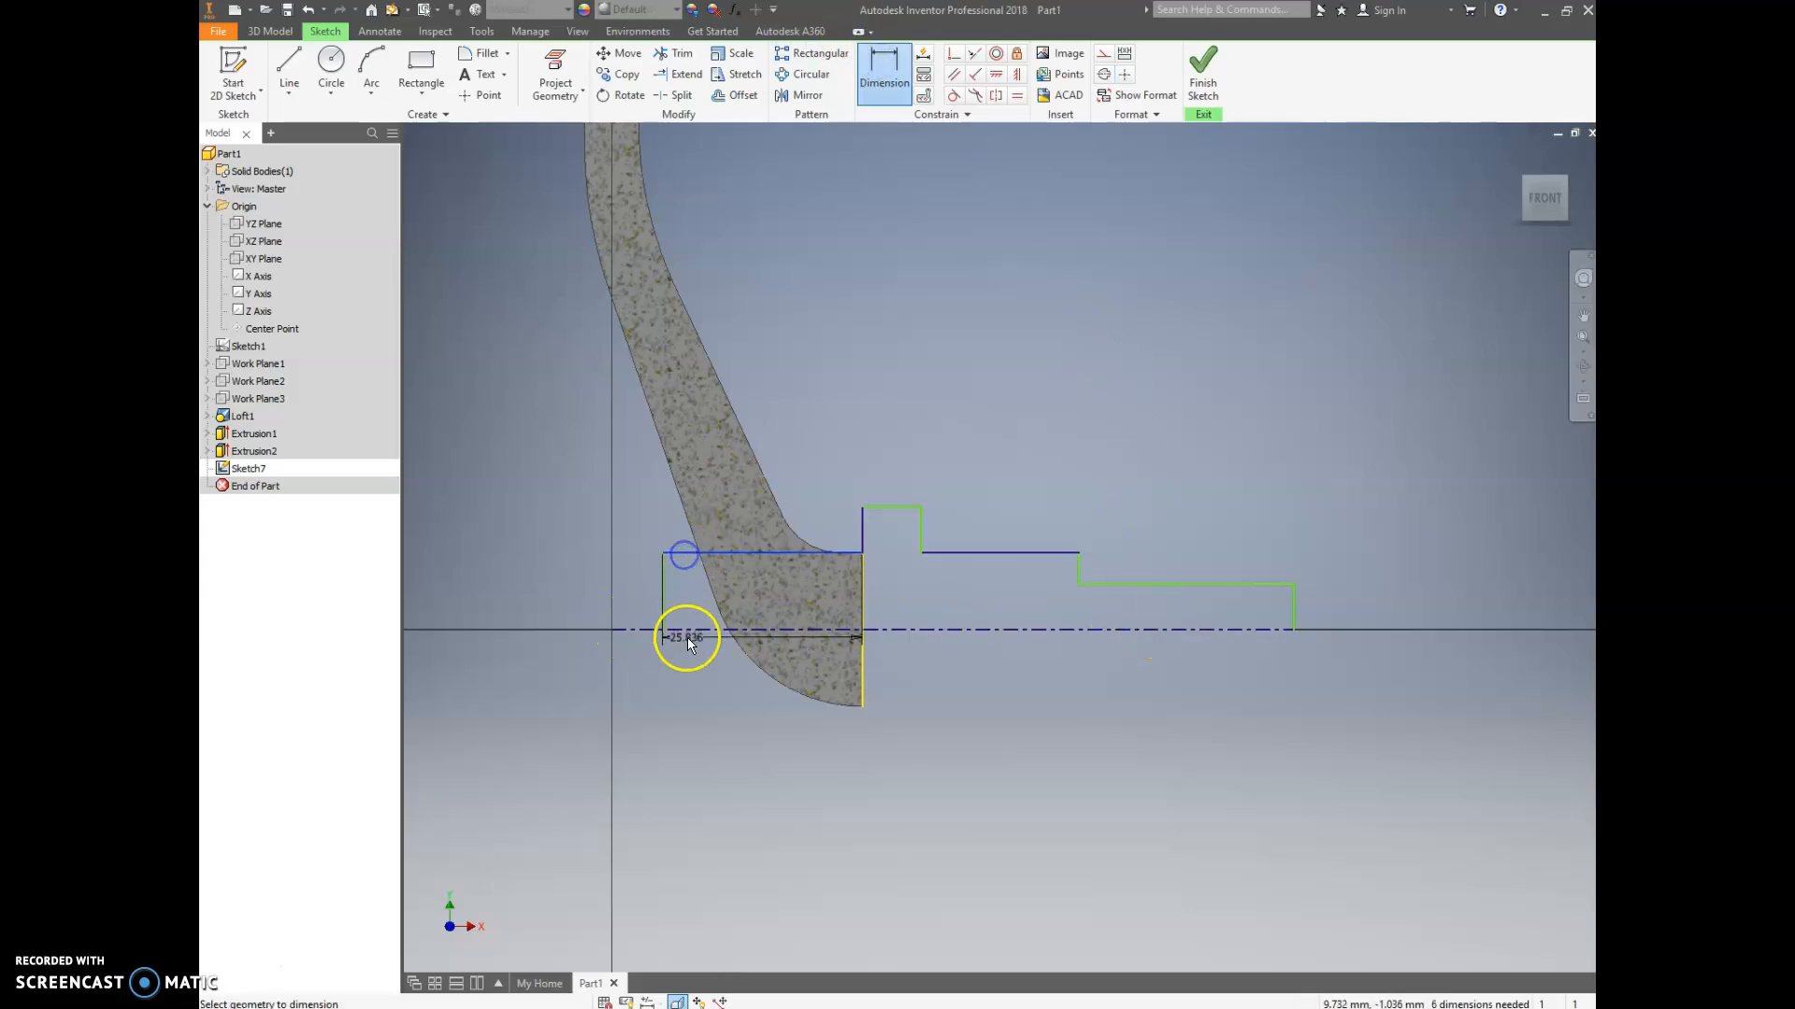
pyautogui.click(688, 632)
pyautogui.click(534, 605)
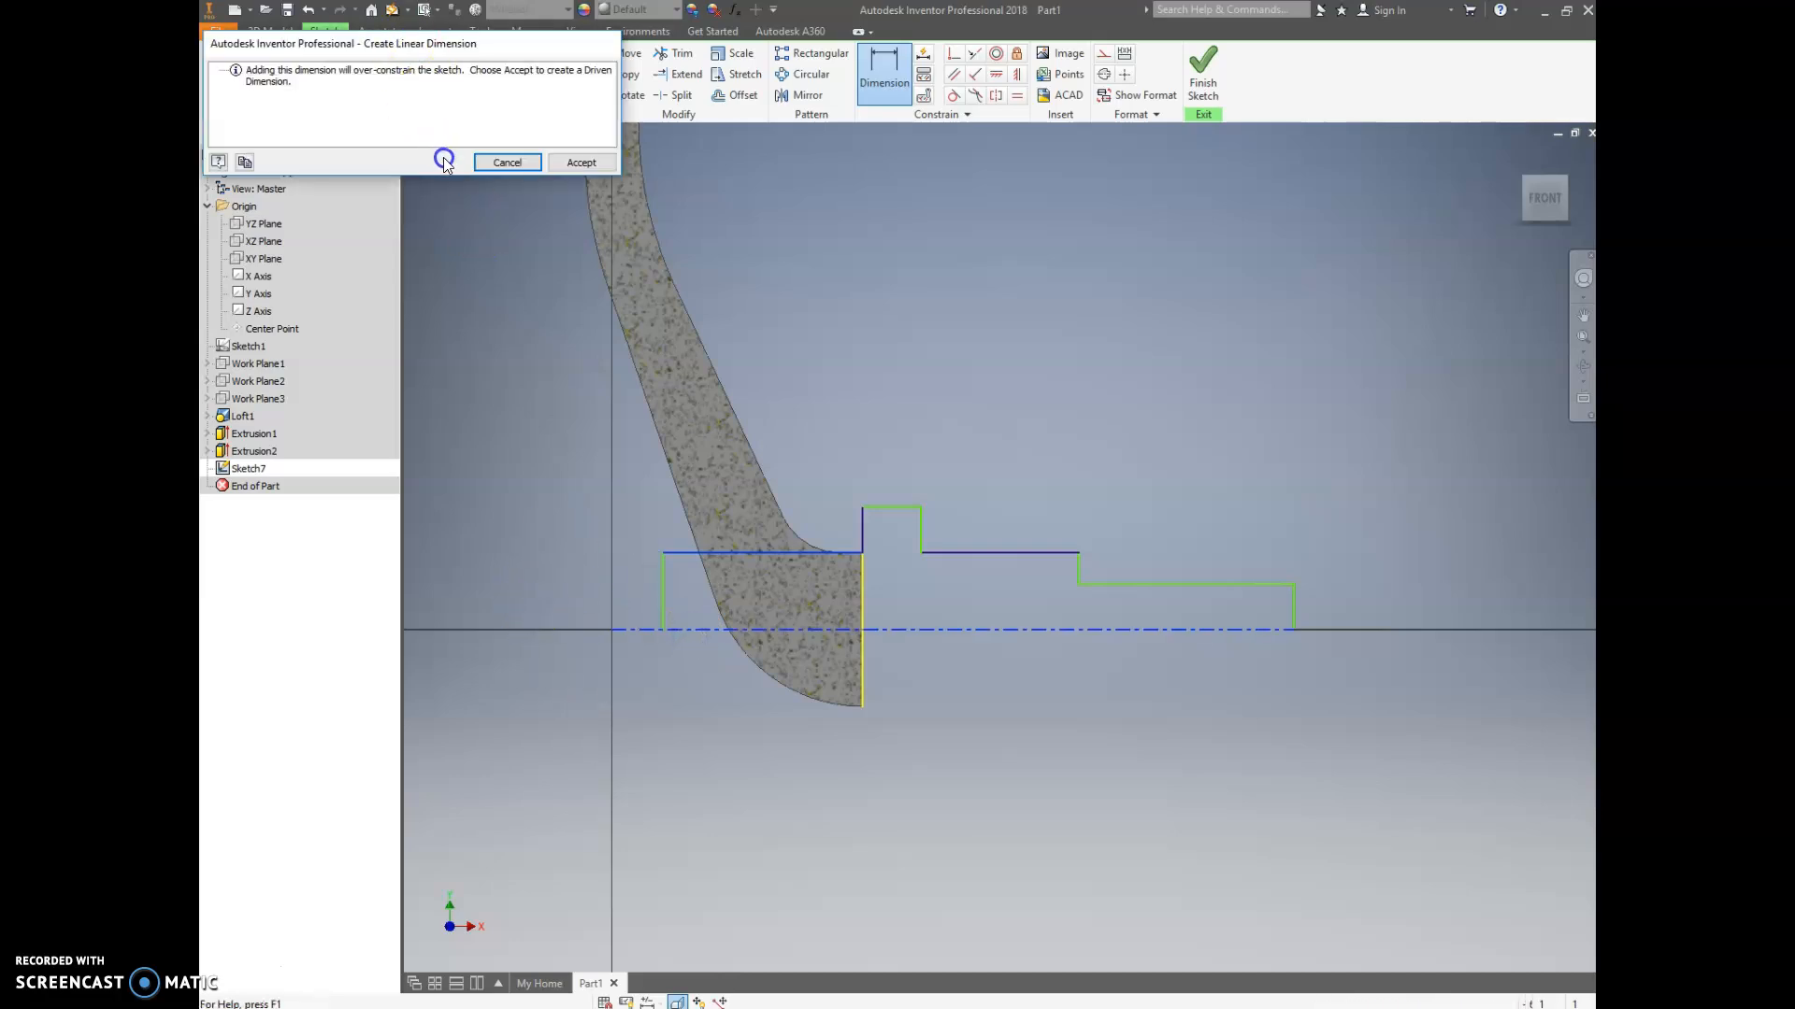
pyautogui.click(581, 163)
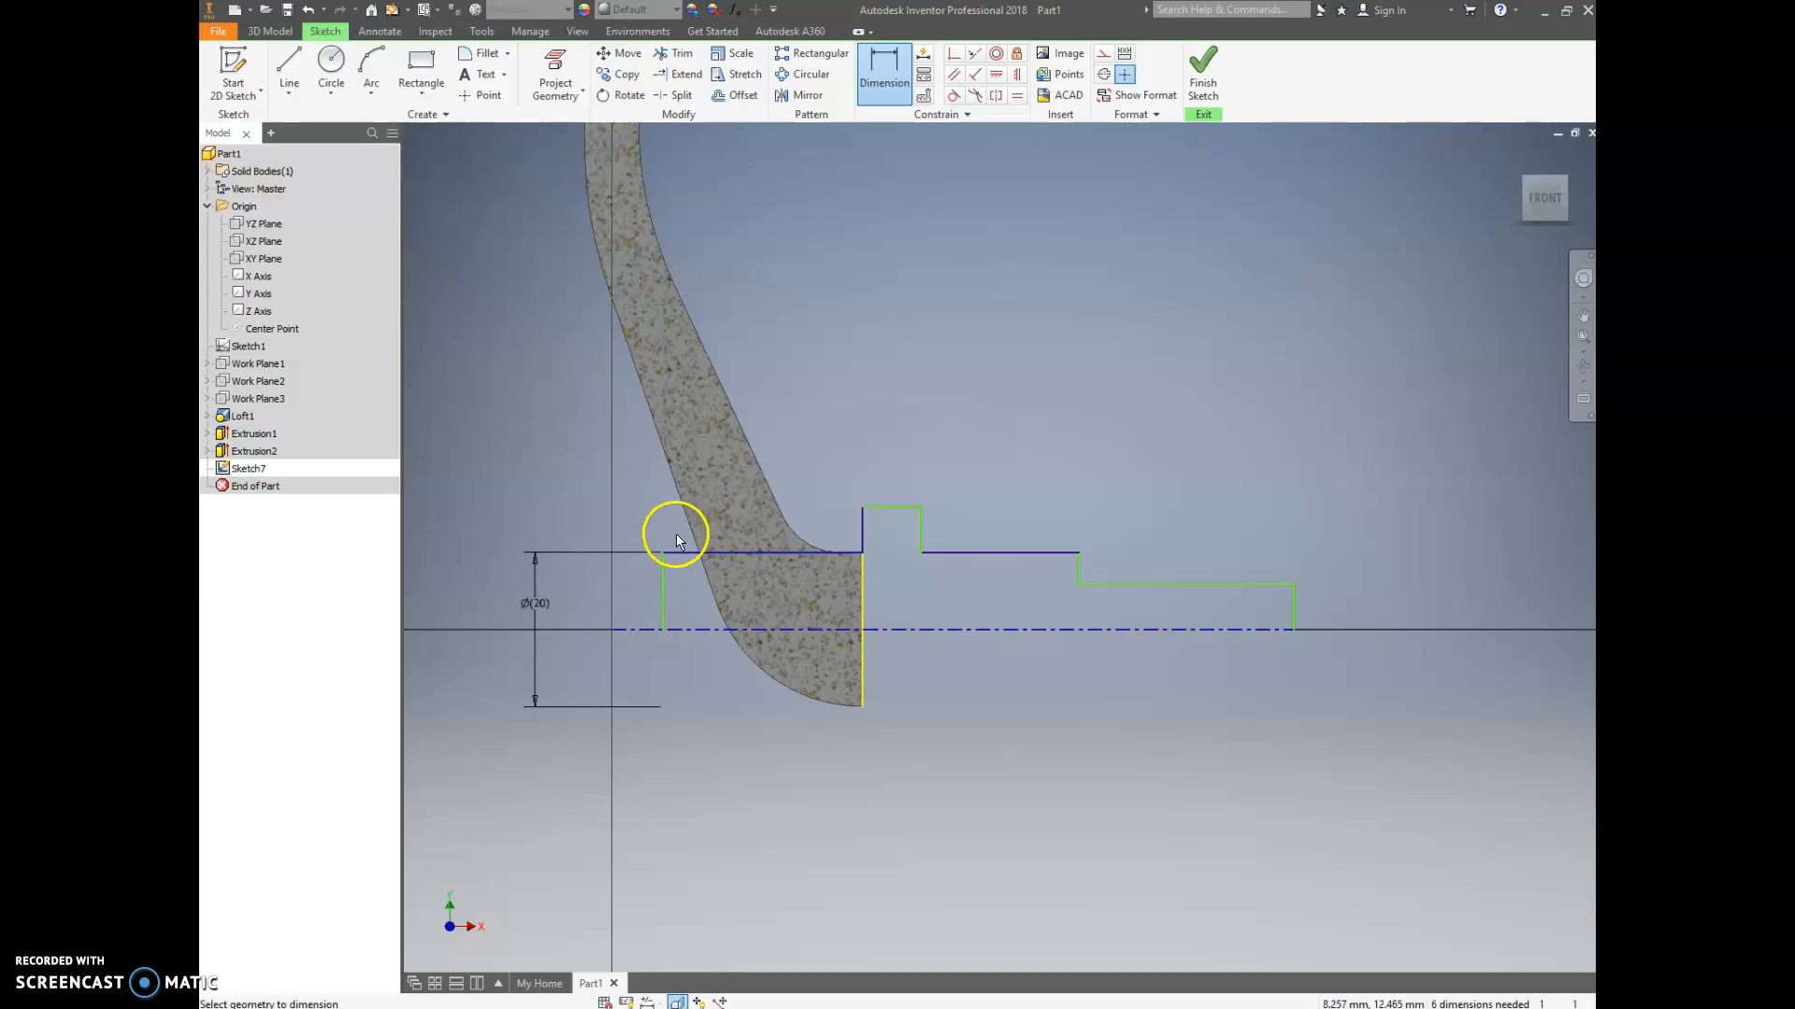
# - Delete the hub's horizontal line and redraw it slightly lower, from the hub's vertical end line to the arm's end face
pyautogui.press('Escape')
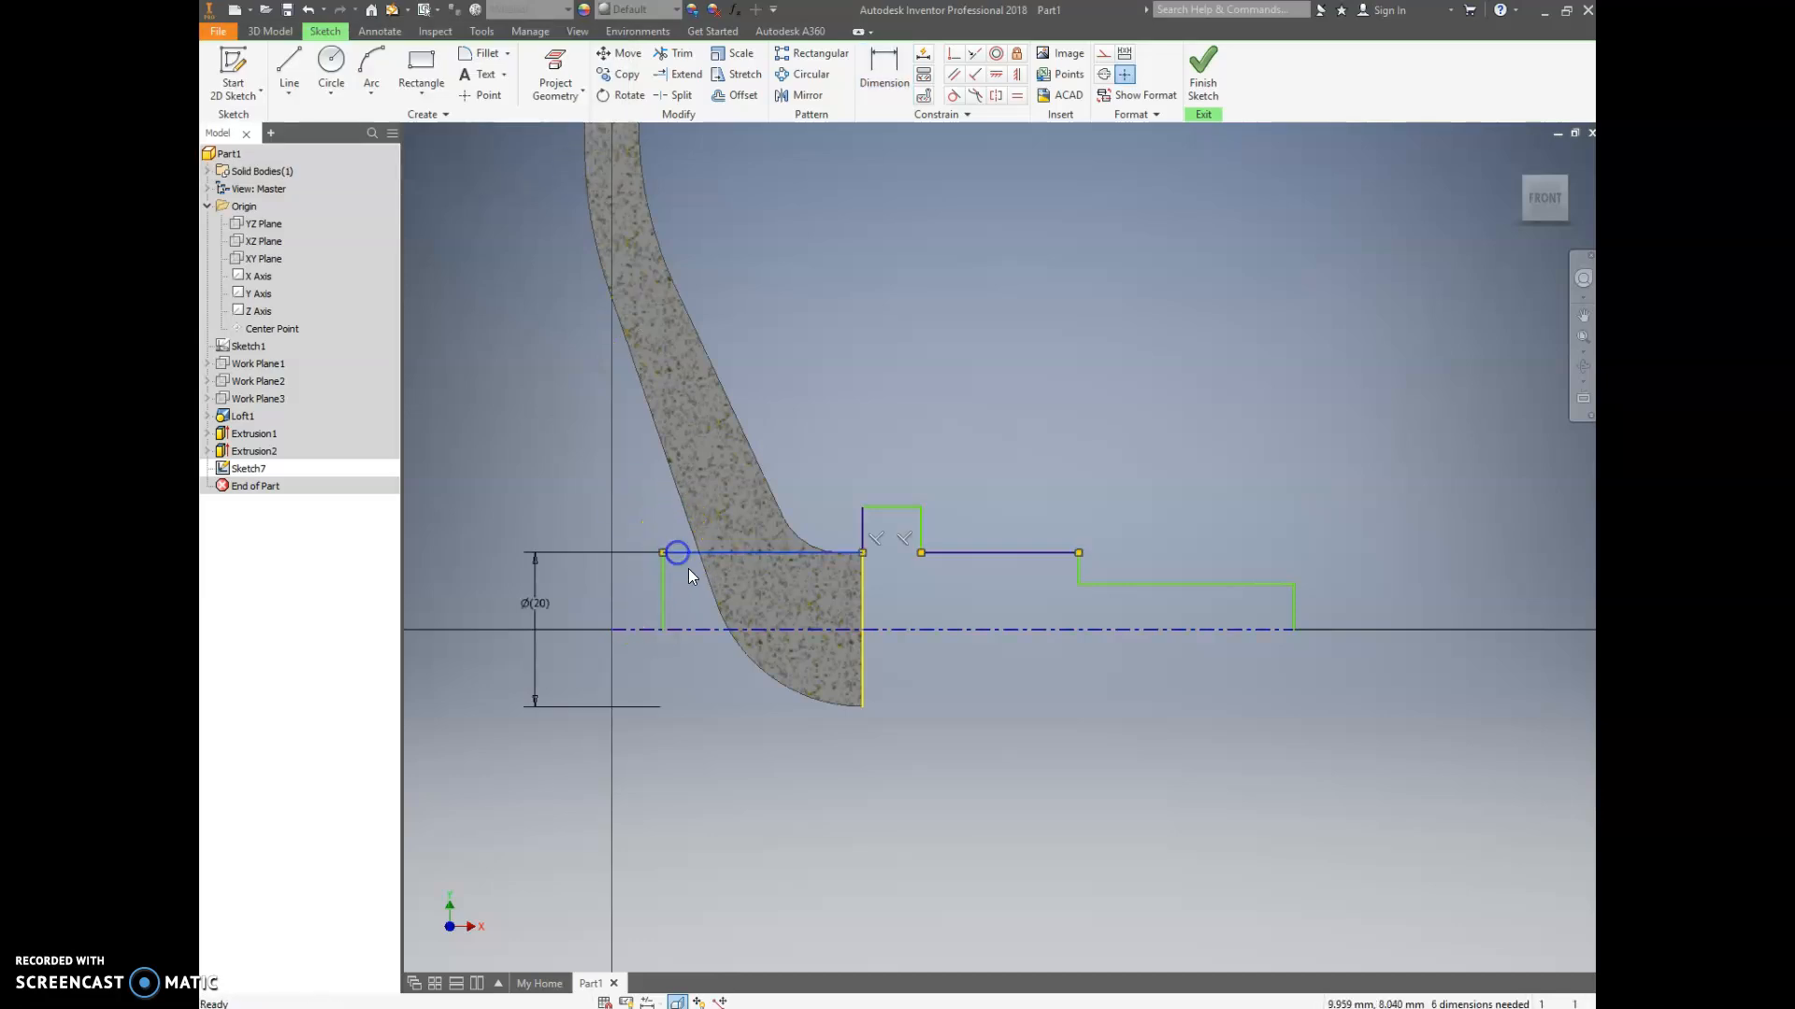
pyautogui.press('Delete')
pyautogui.click(289, 71)
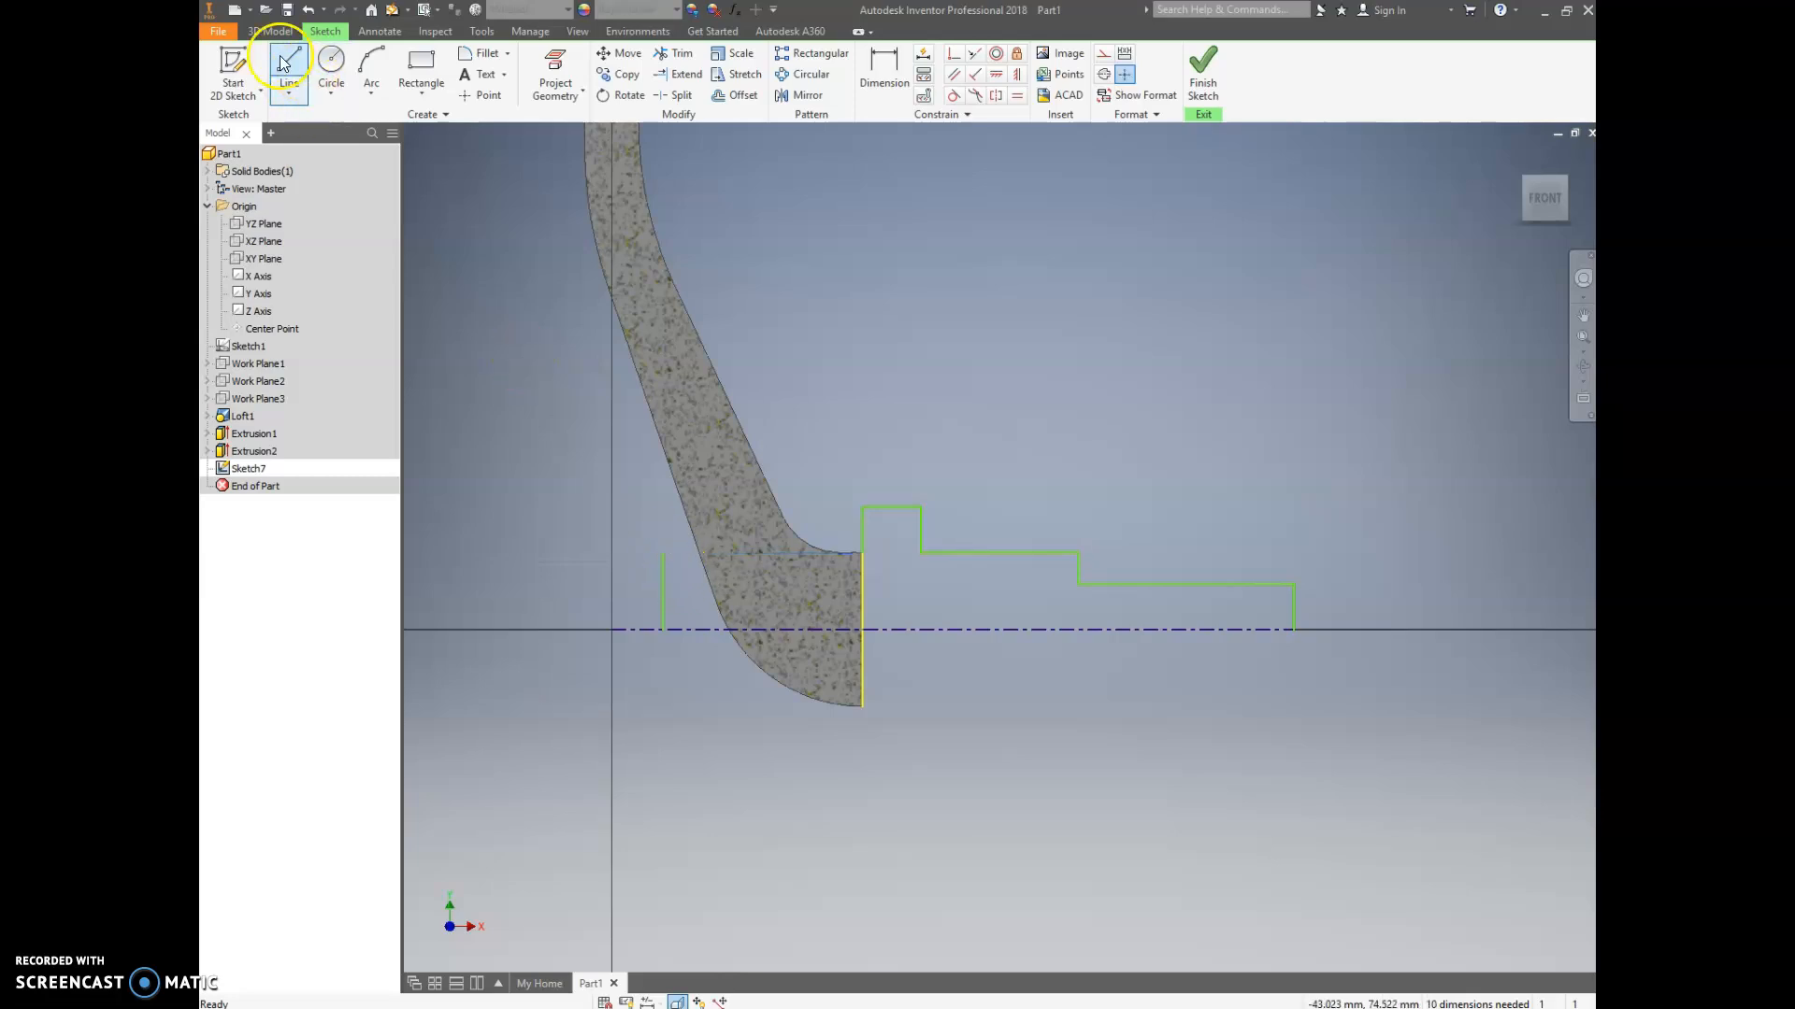
pyautogui.click(662, 574)
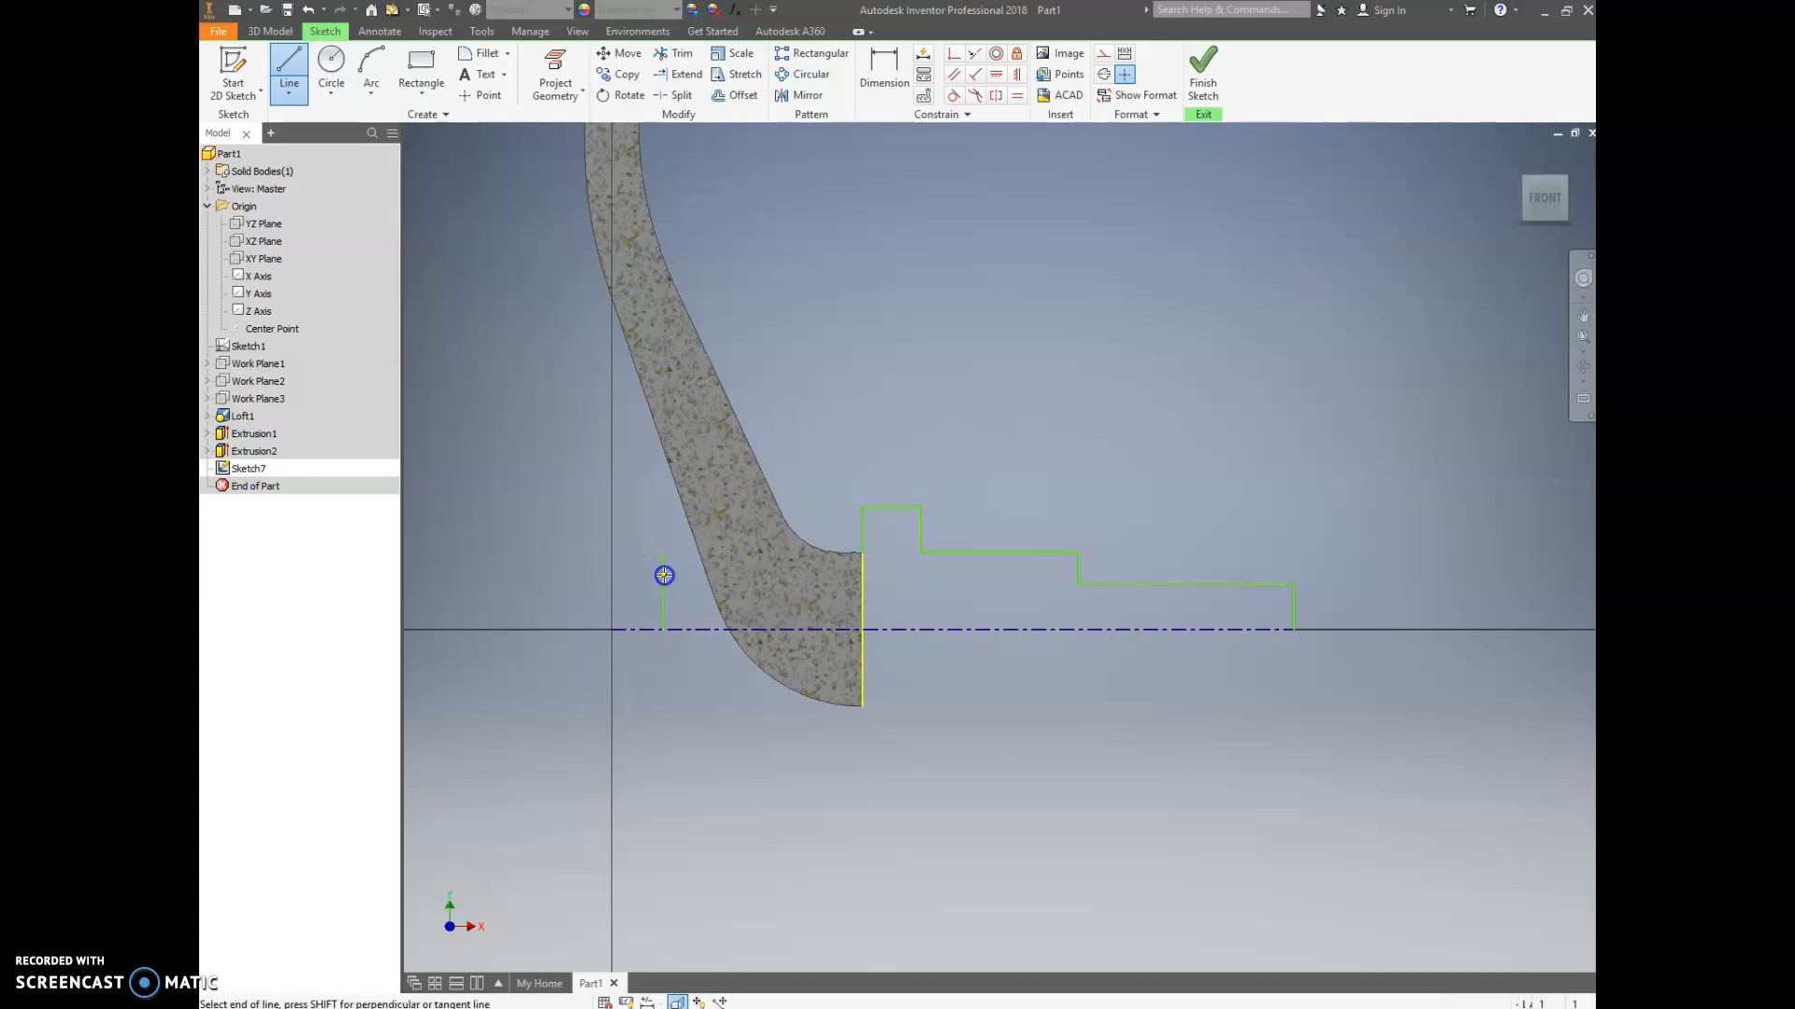
pyautogui.doubleClick(861, 574)
pyautogui.press('Escape')
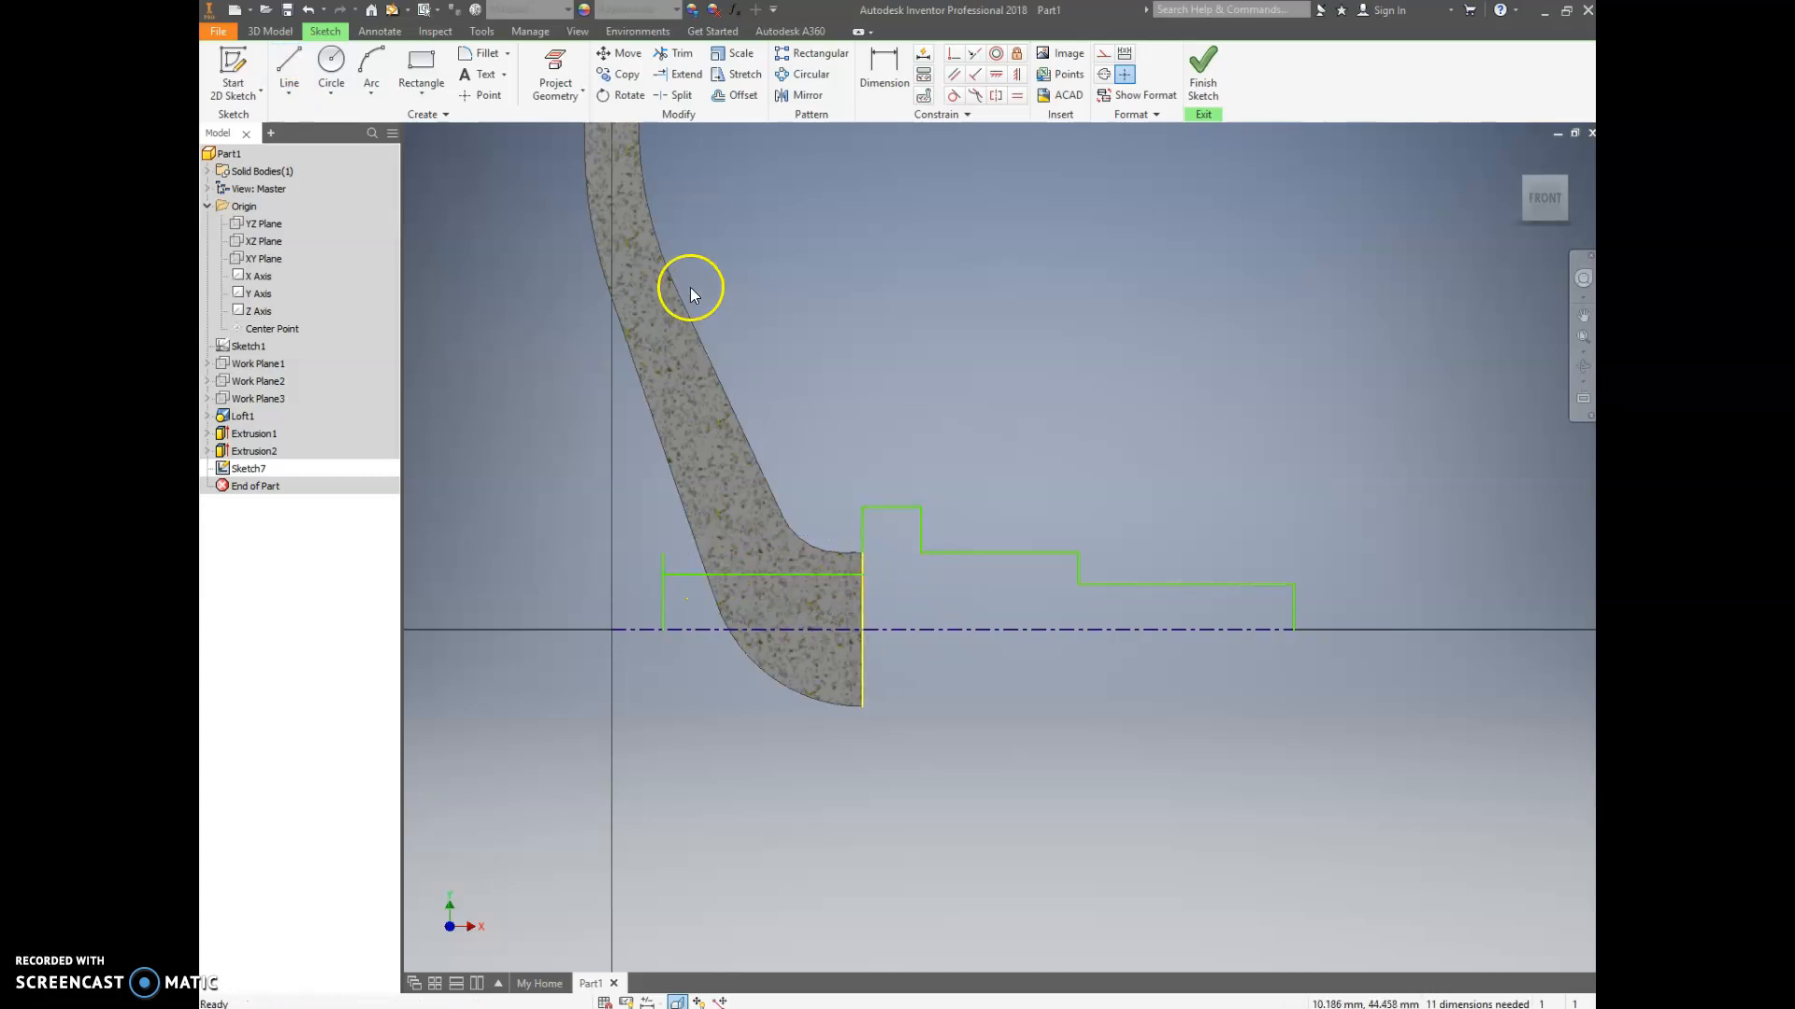
# - Trim the hub end line's overhang and make the new horizontal line's inner endpoint coincident with the collar's lower corner
pyautogui.click(674, 54)
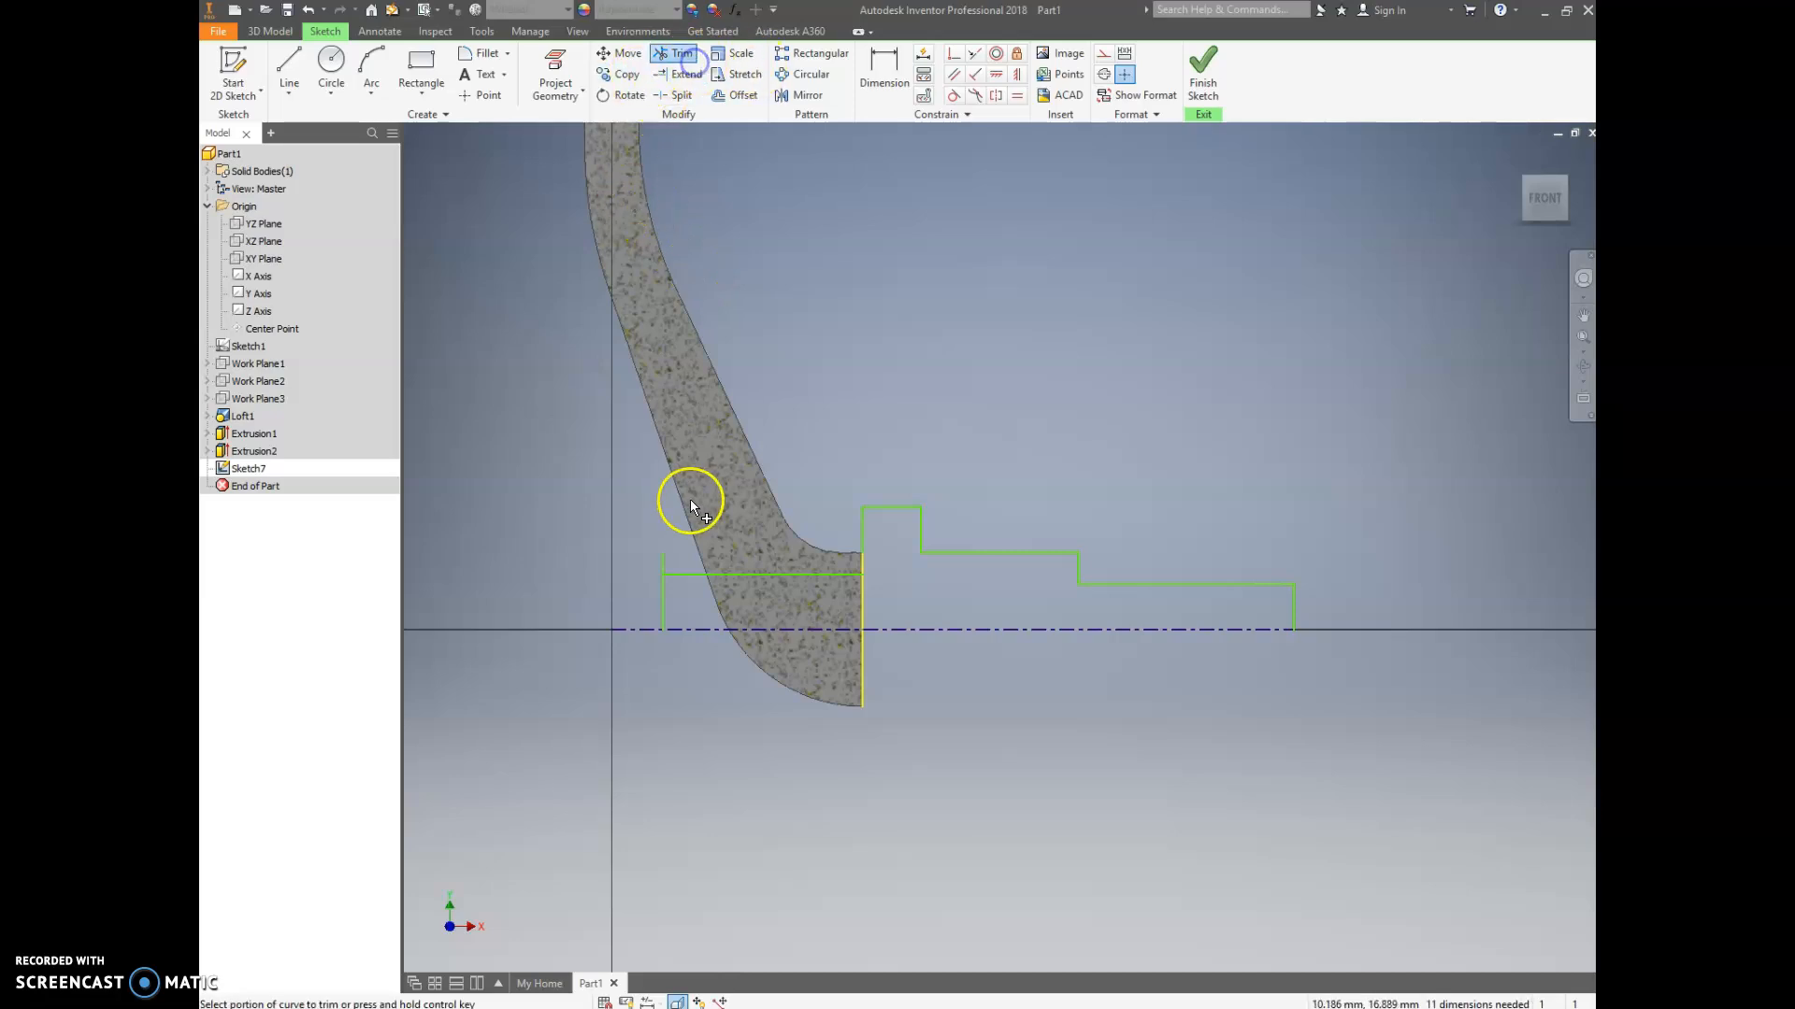
pyautogui.click(664, 563)
pyautogui.press('Escape')
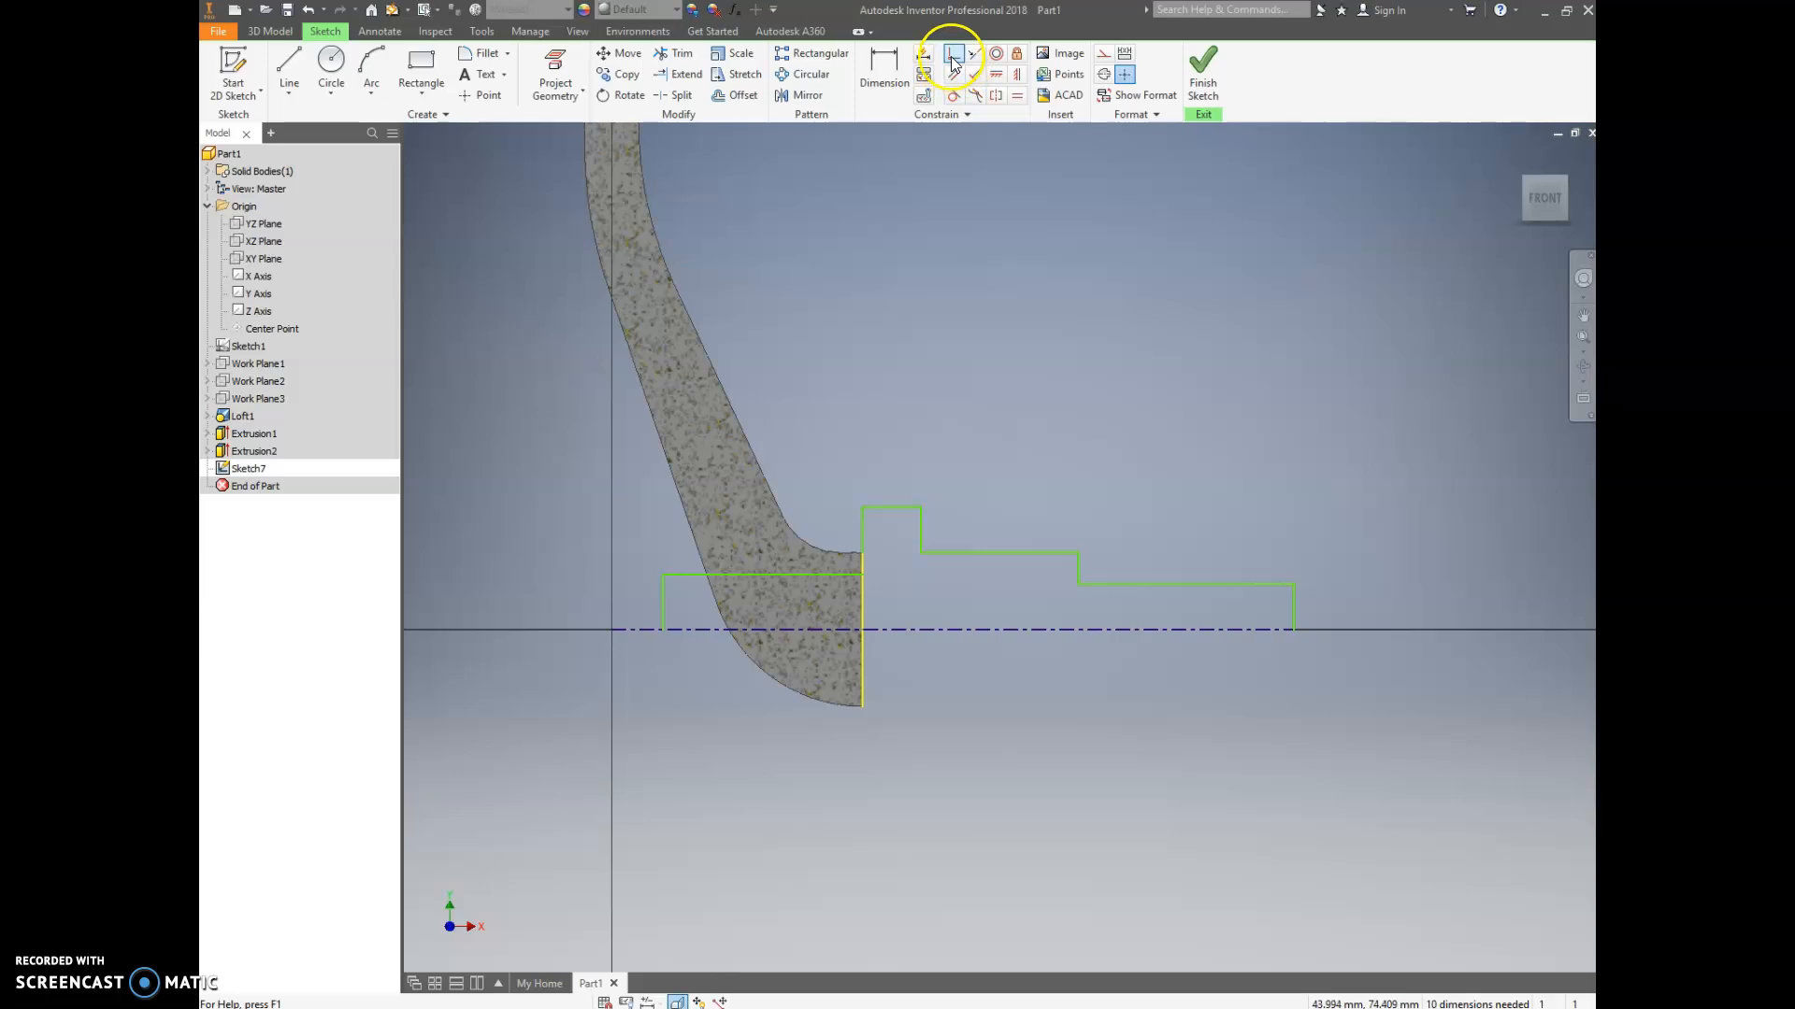
pyautogui.click(952, 58)
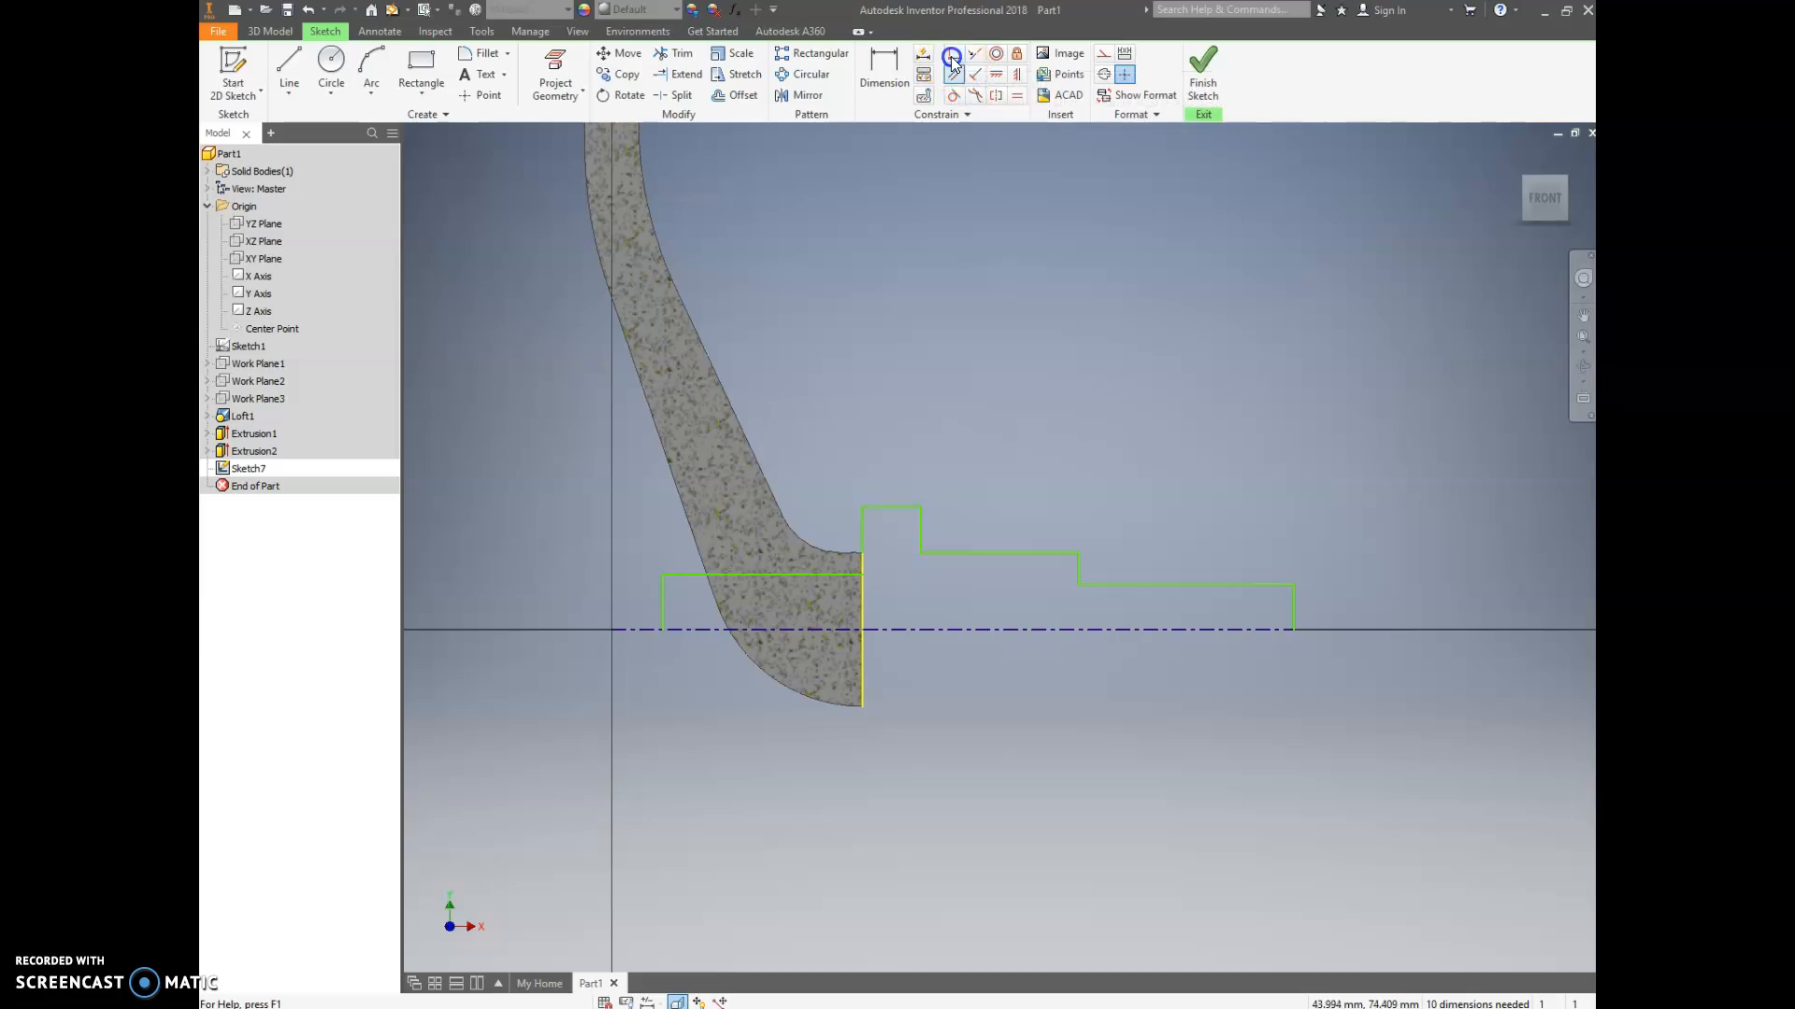
pyautogui.click(860, 575)
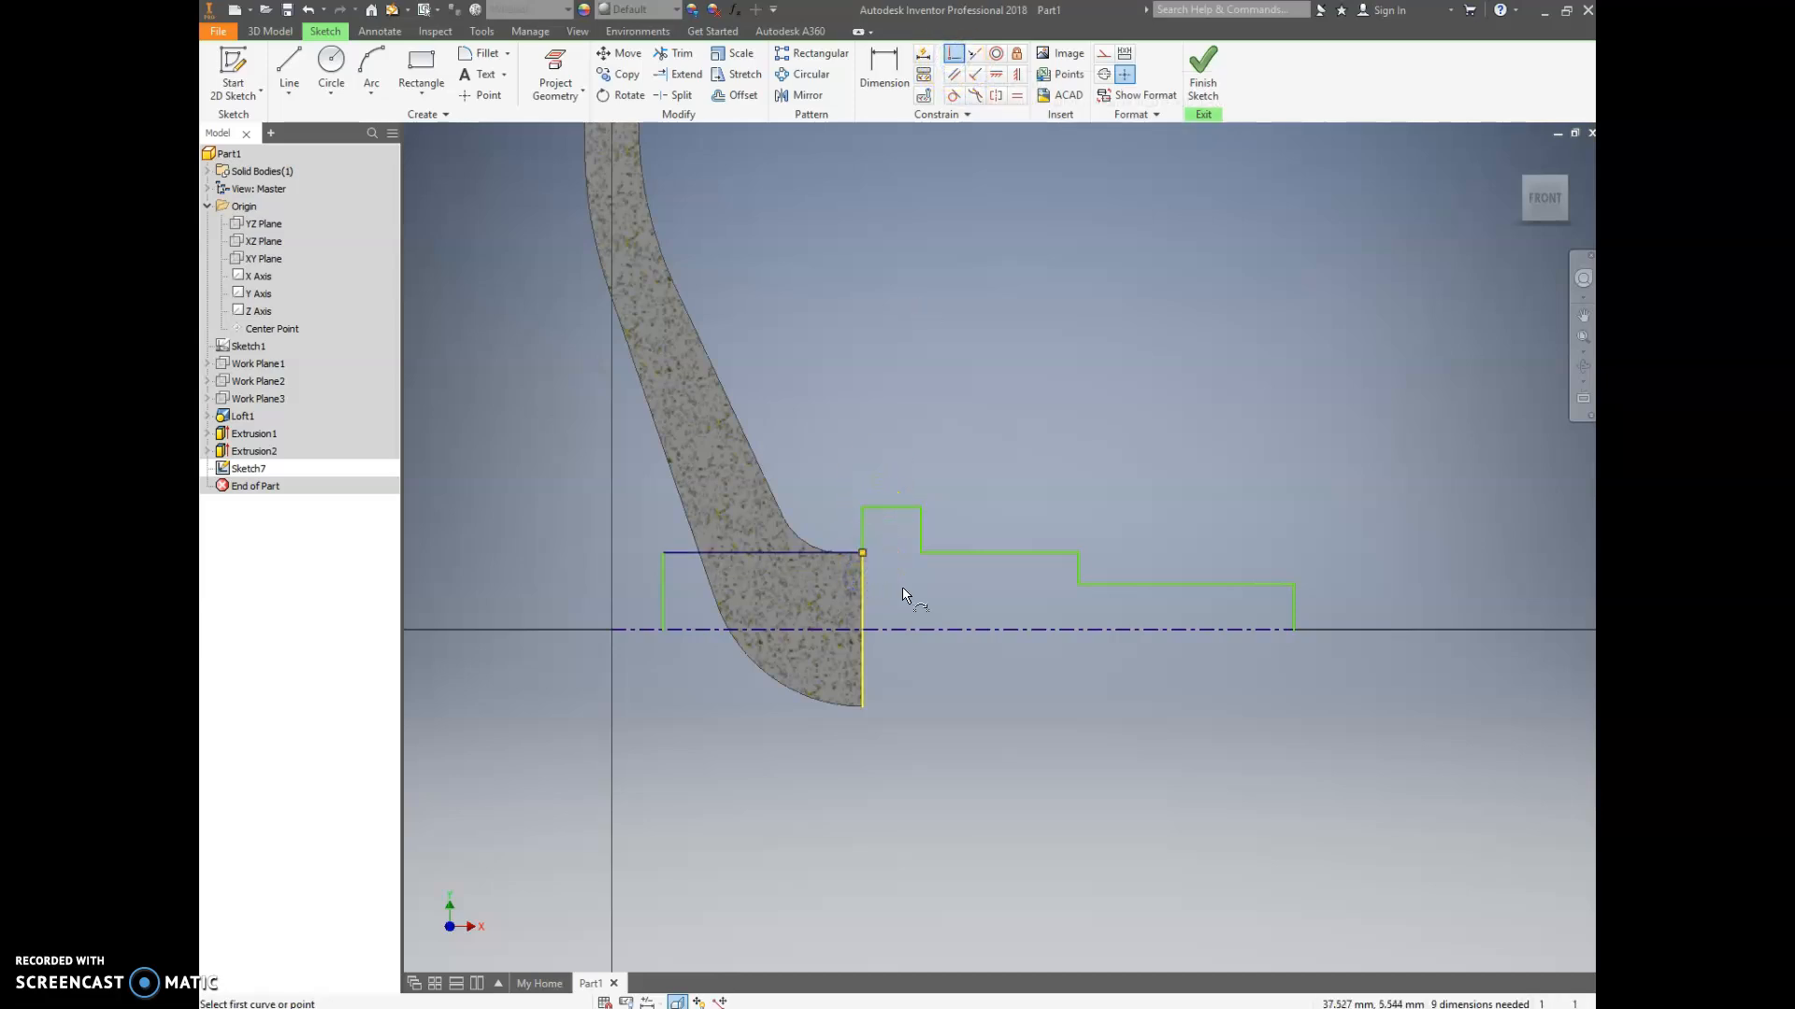
# - Undo the coincident constraint and replace the collar's inner vertical line with one from its upper corner down to the hub's horizontal line
pyautogui.click(308, 9)
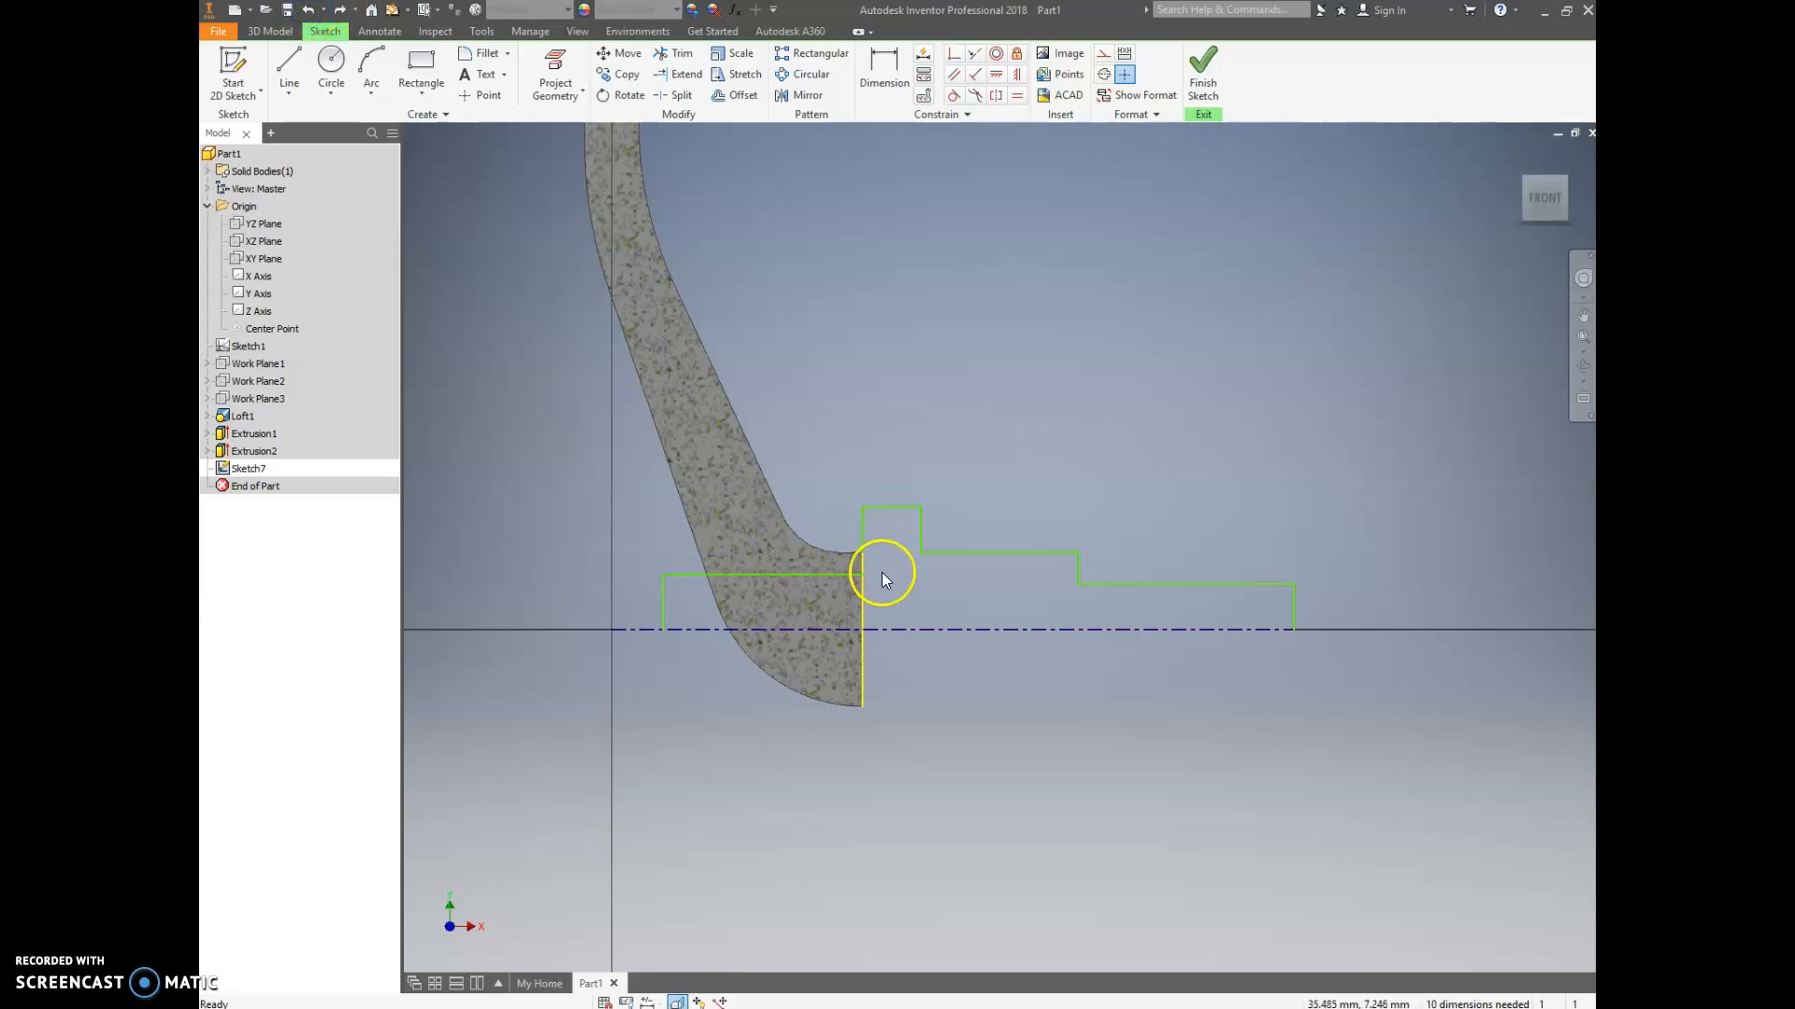
pyautogui.scroll(-5, 883, 572)
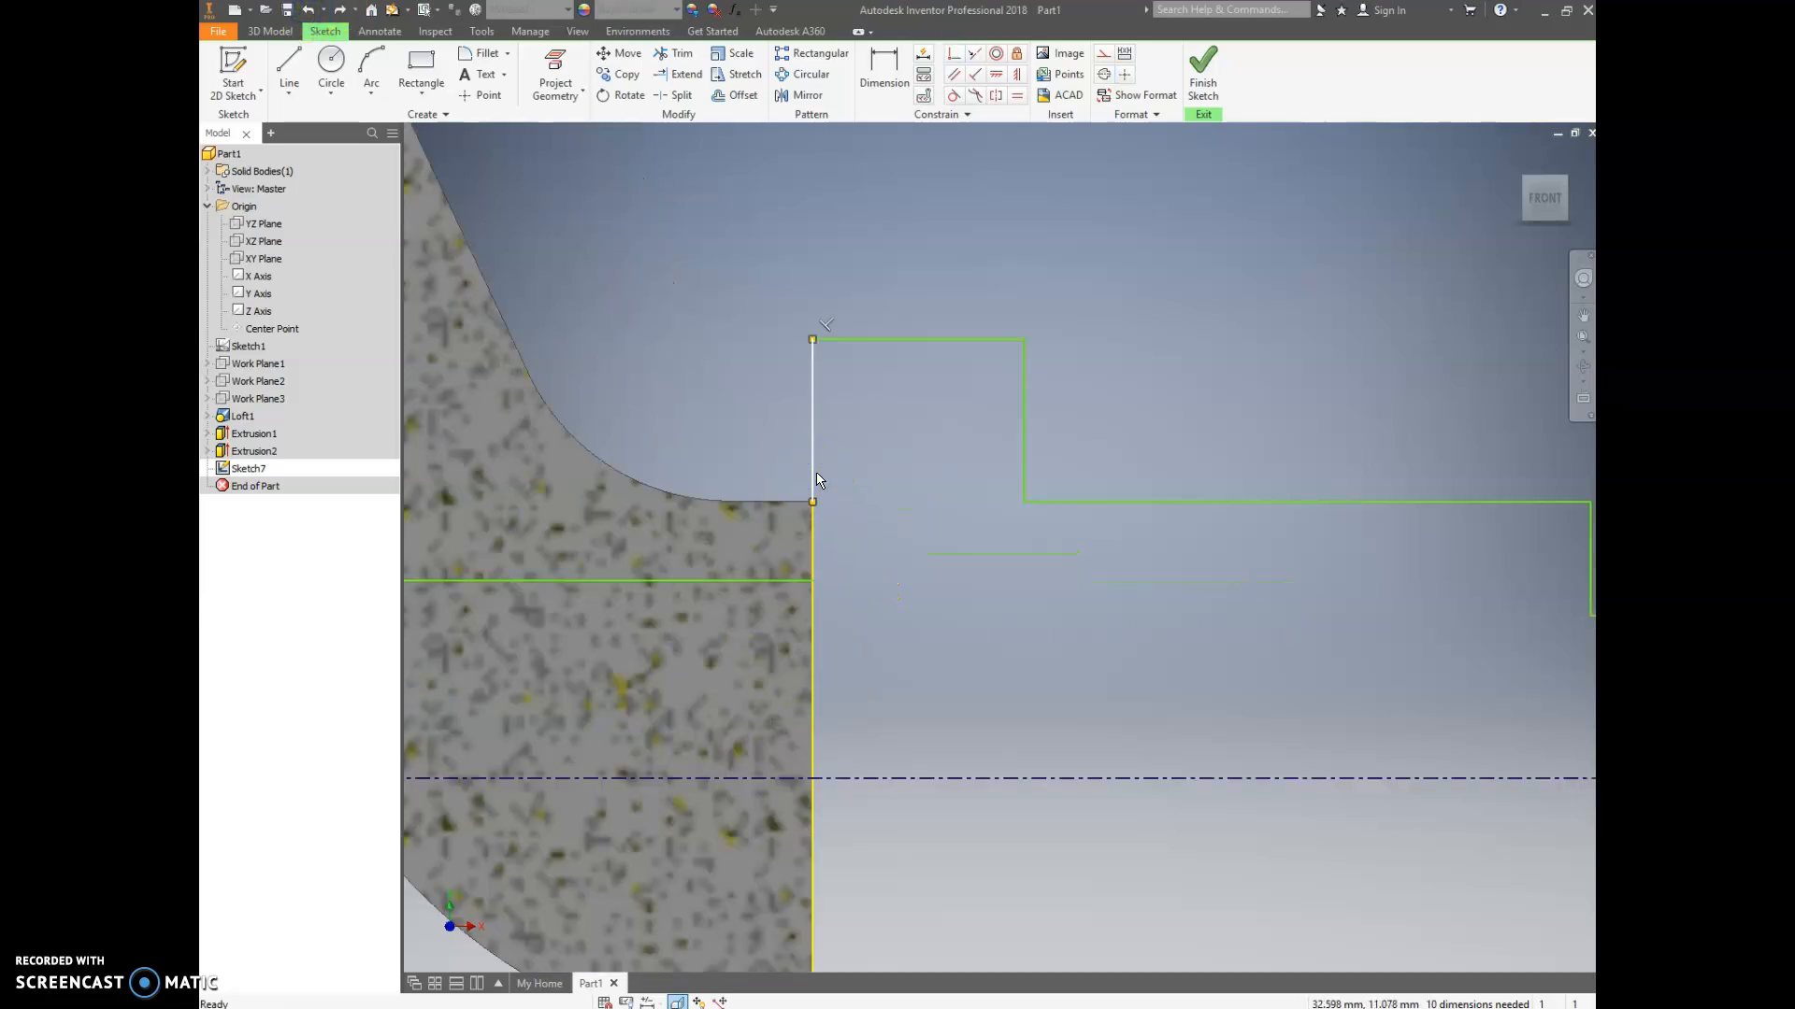
pyautogui.click(289, 67)
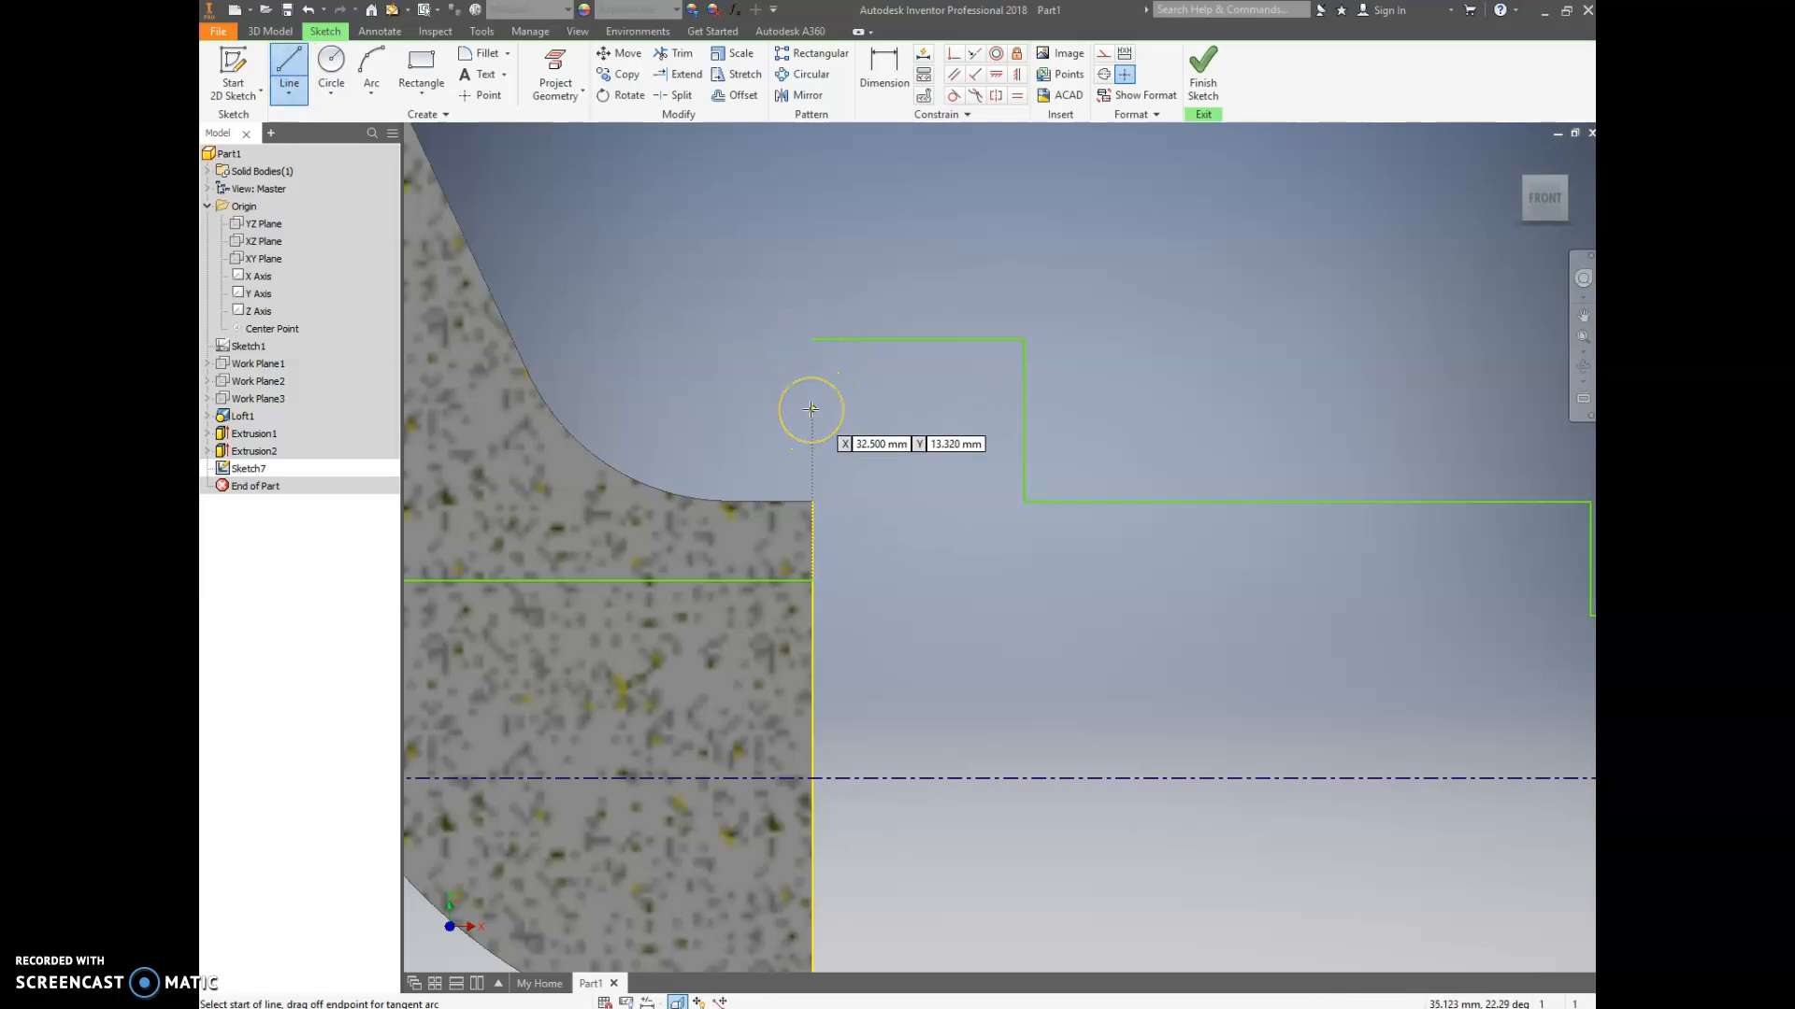
pyautogui.moveTo(811, 413)
pyautogui.mouseDown()
pyautogui.moveTo(809, 438)
pyautogui.moveTo(812, 421)
pyautogui.mouseUp()
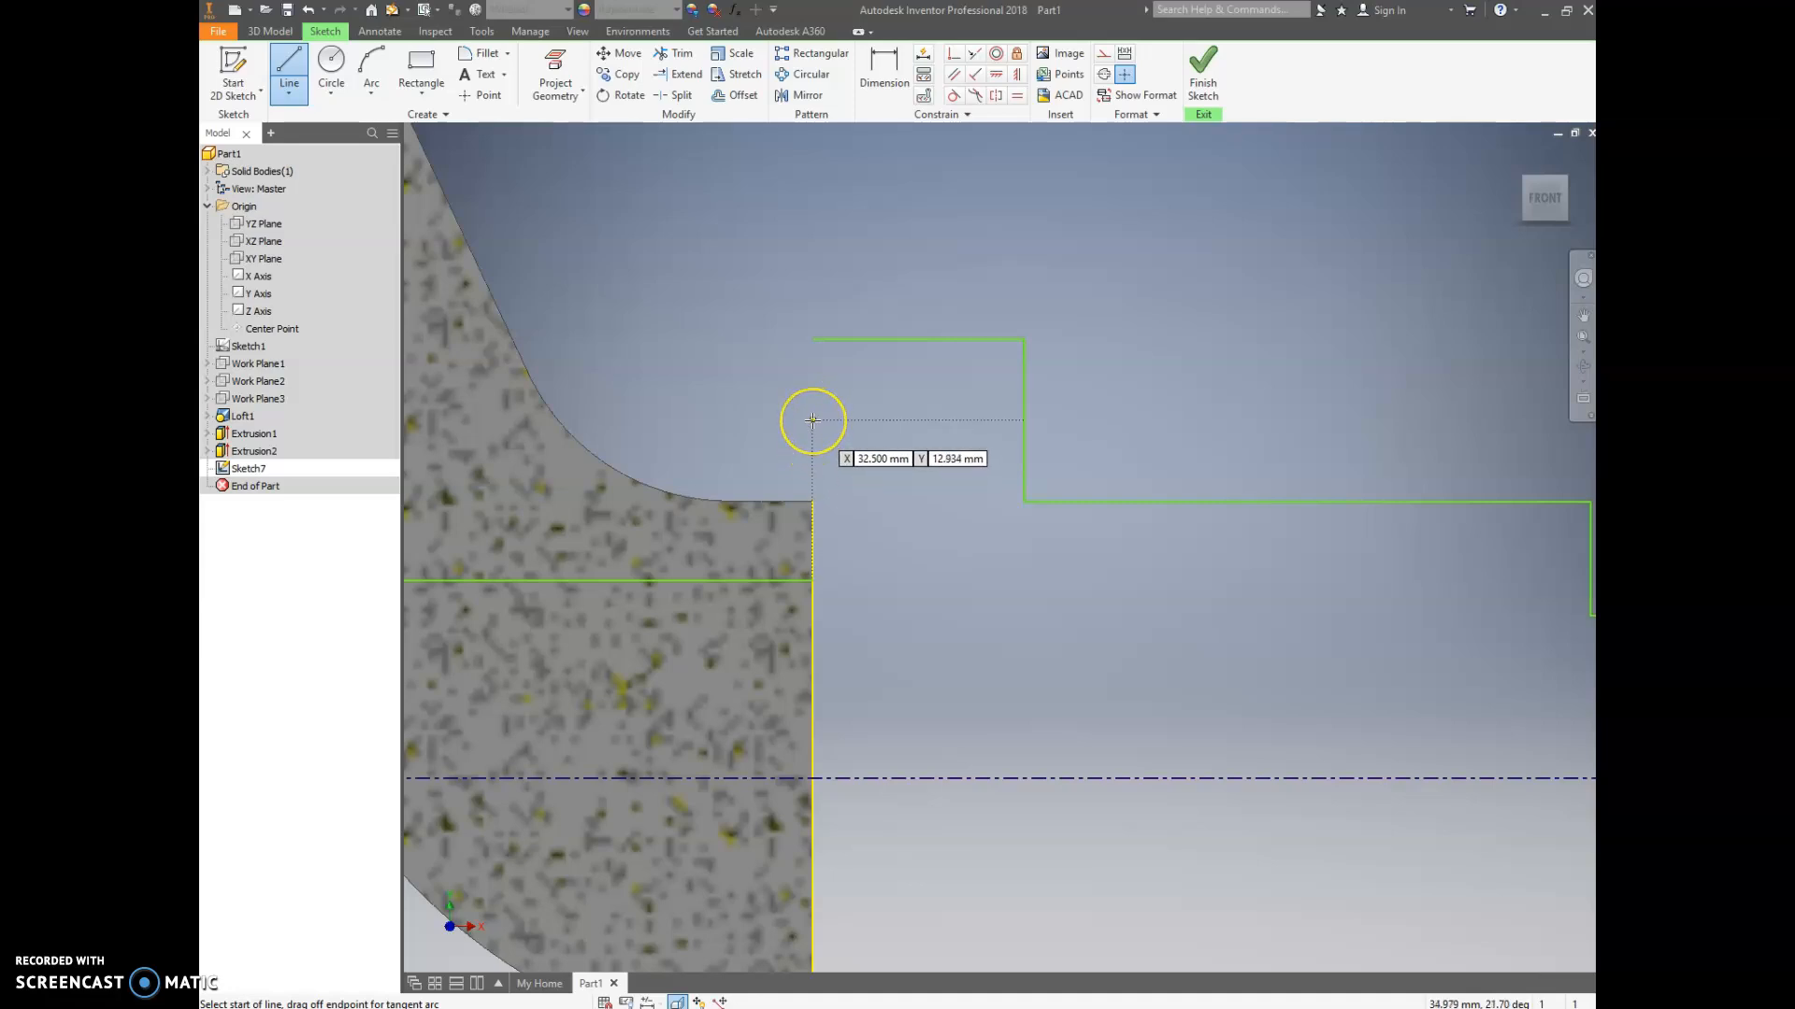
pyautogui.moveTo(813, 505)
pyautogui.mouseDown()
pyautogui.moveTo(809, 682)
pyautogui.moveTo(810, 339)
pyautogui.mouseUp()
pyautogui.click(810, 339)
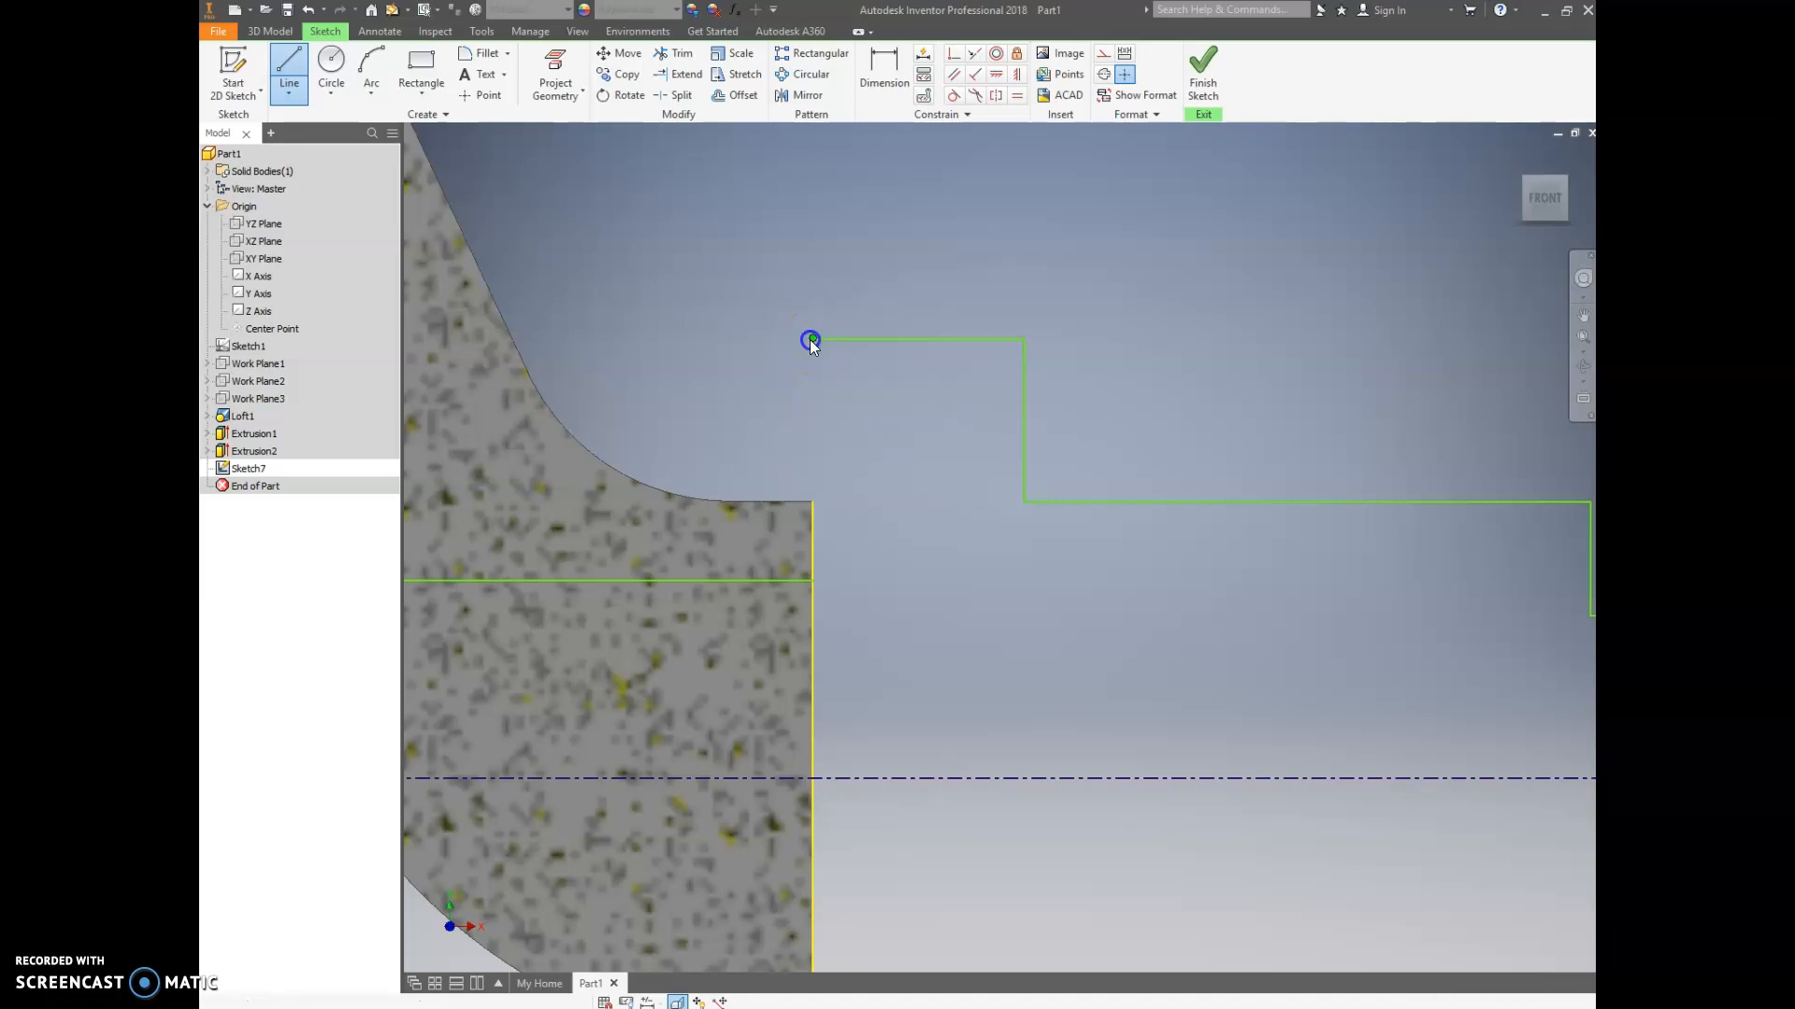
pyautogui.click(813, 580)
pyautogui.press('Escape')
# - Dimension the hub's diameter between its horizontal line and the centerline, setting it to 14 mm
pyautogui.scroll(3, 944, 542)
pyautogui.moveTo(979, 560); pyautogui.dragTo(1139, 529, button='middle')
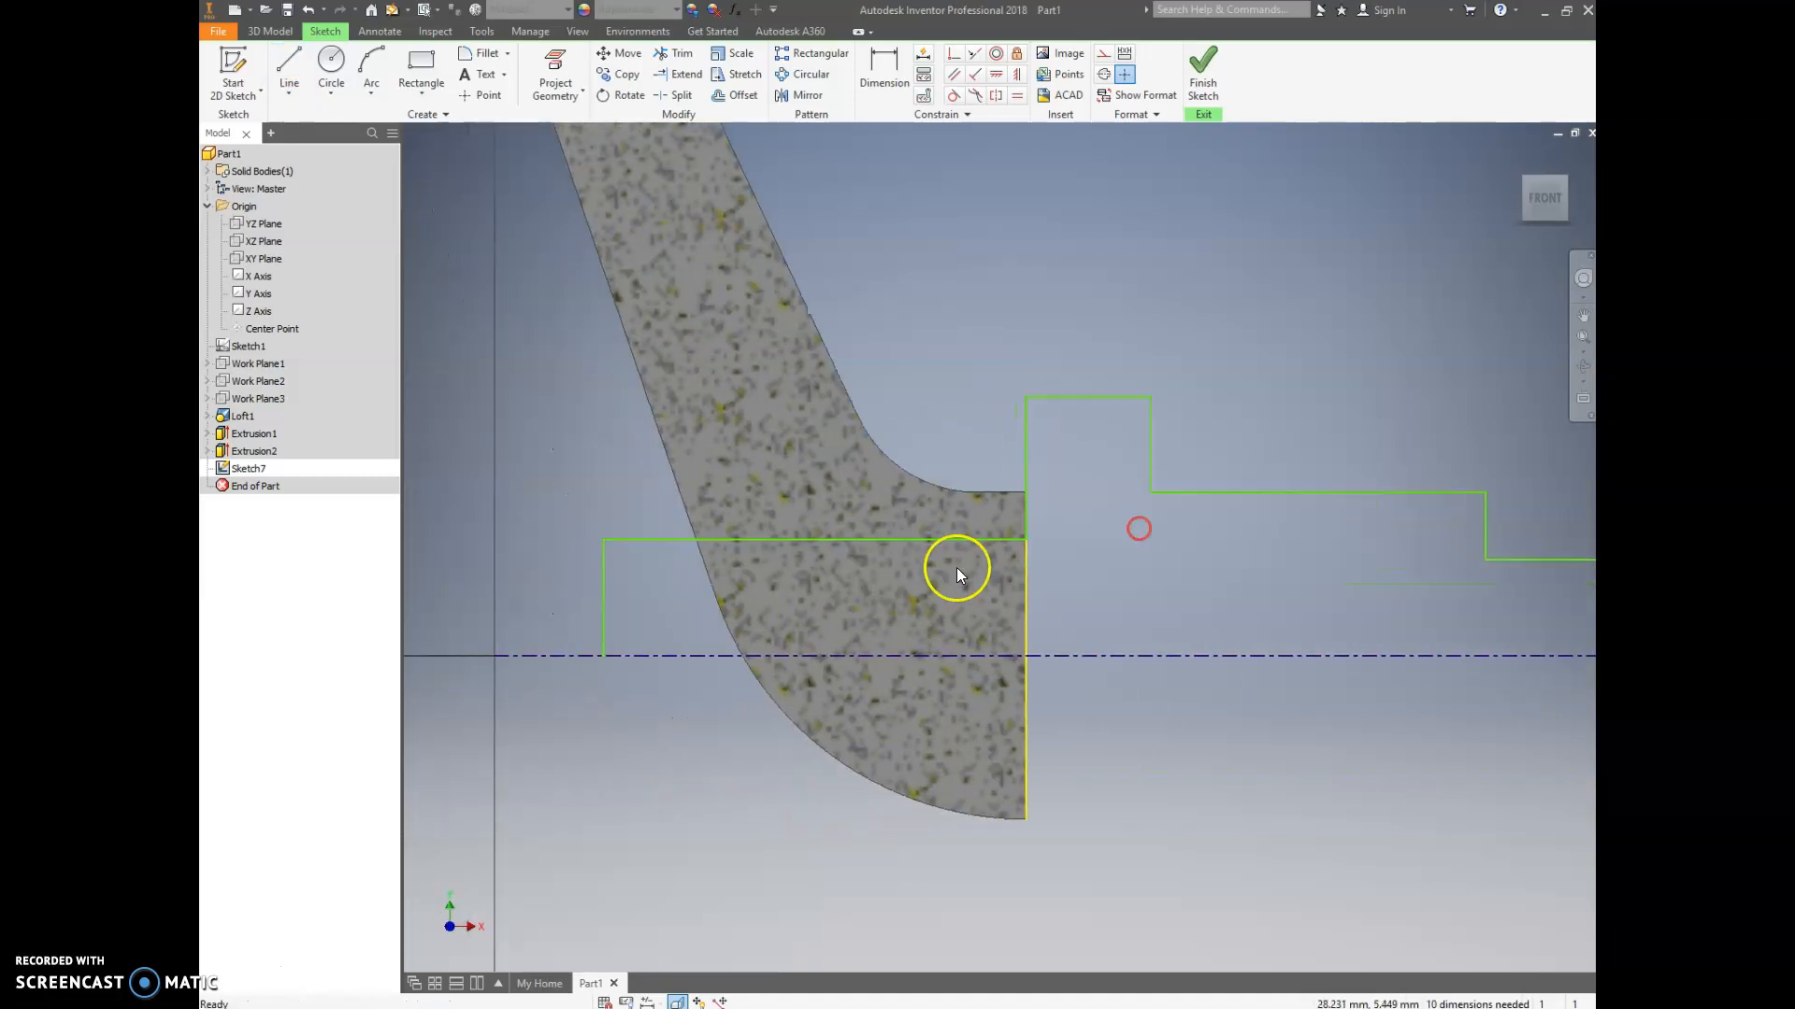
pyautogui.moveTo(950, 585); pyautogui.dragTo(1052, 582, button='middle')
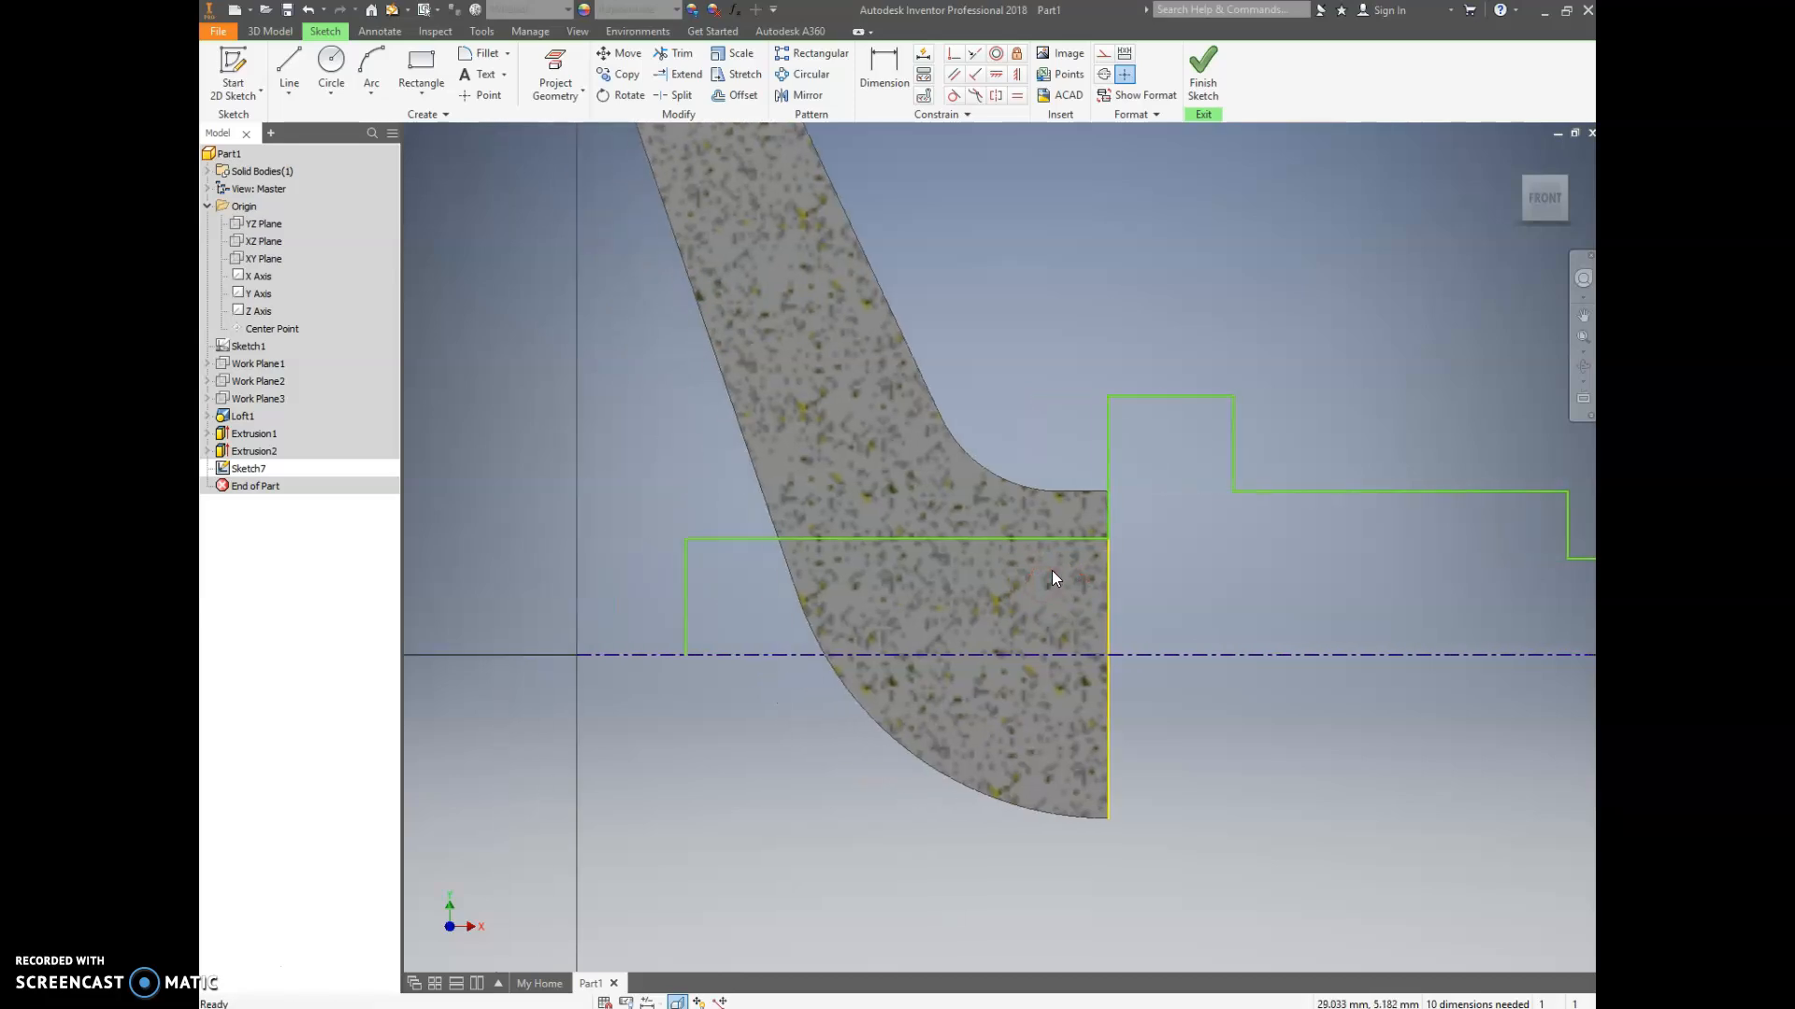
pyautogui.click(884, 63)
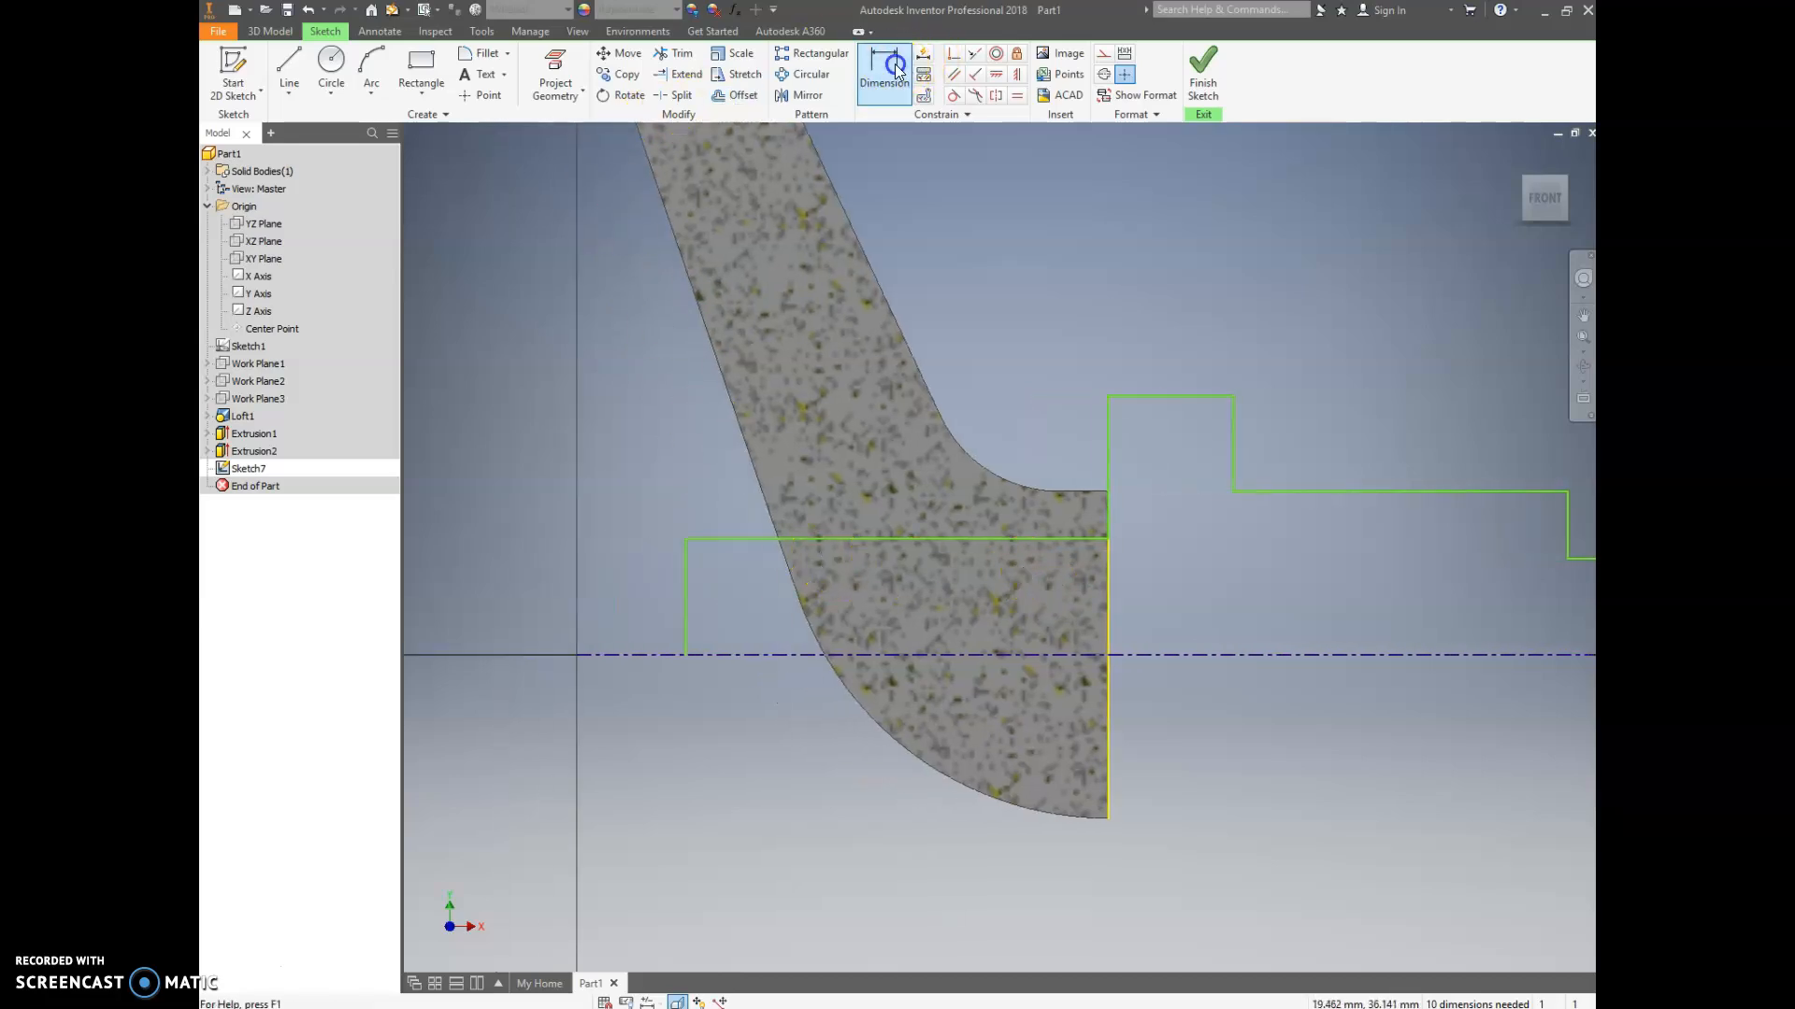
pyautogui.click(721, 536)
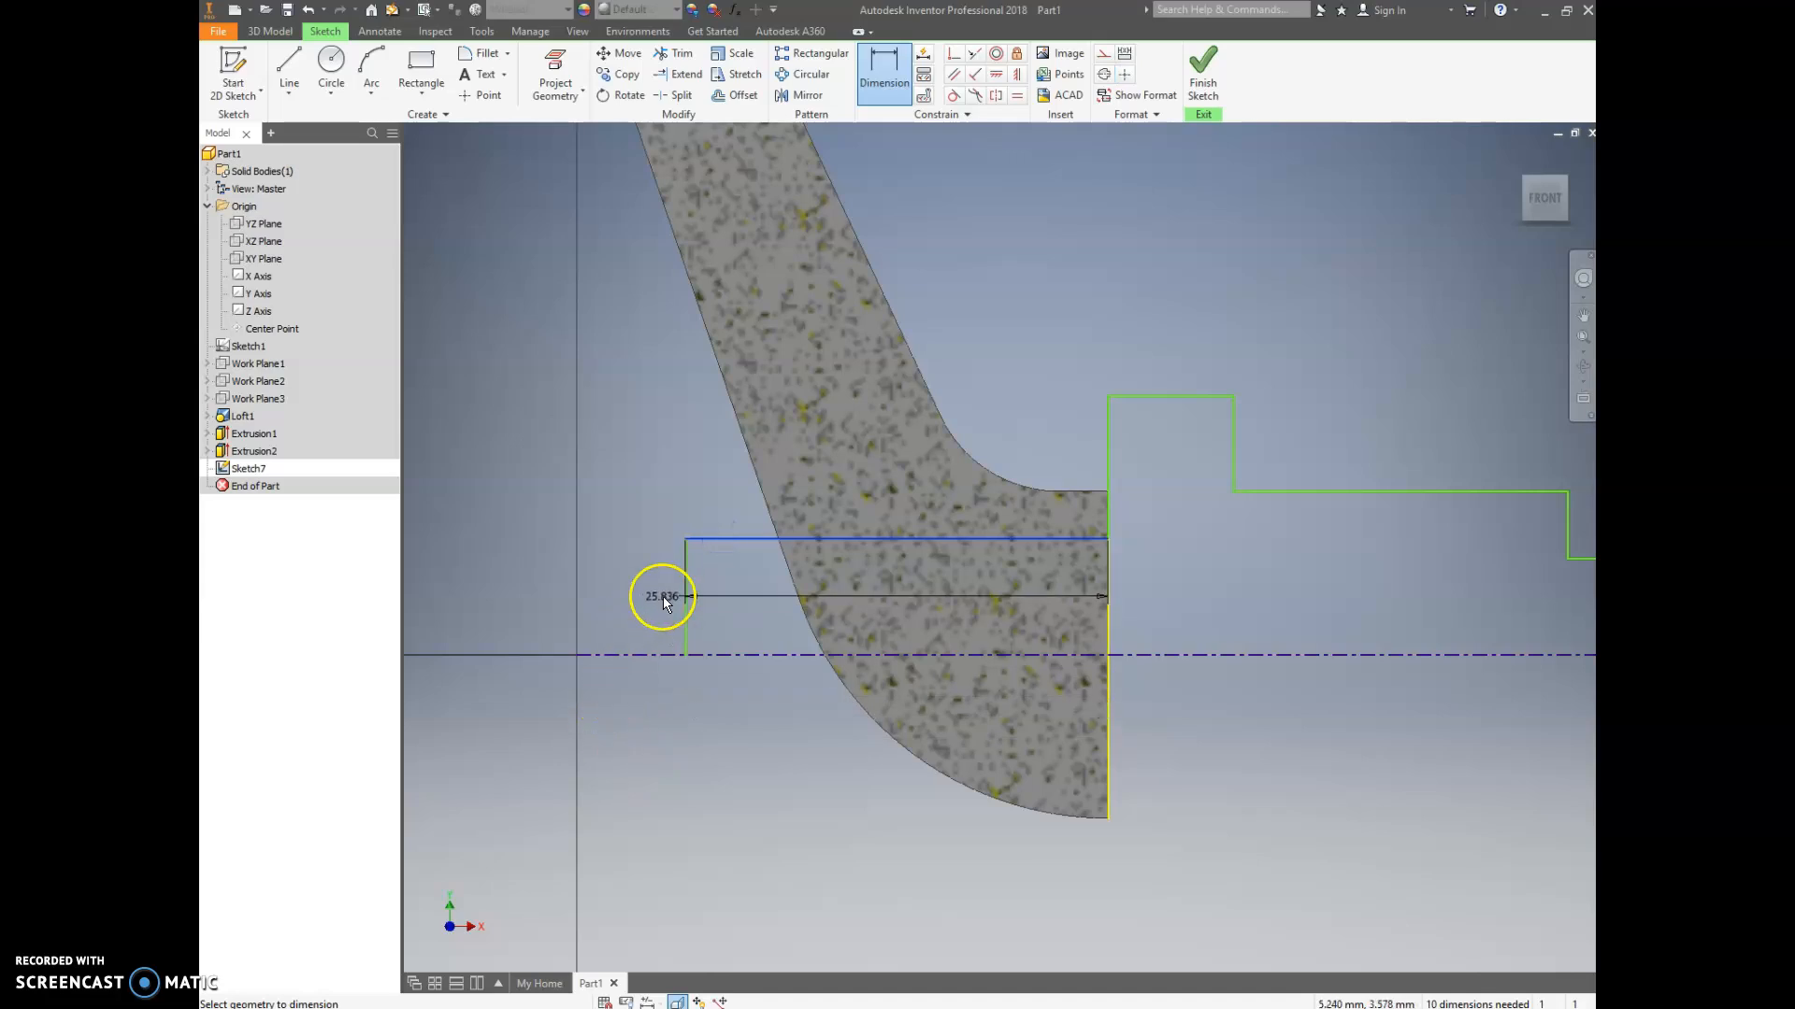
pyautogui.click(728, 655)
pyautogui.click(632, 607)
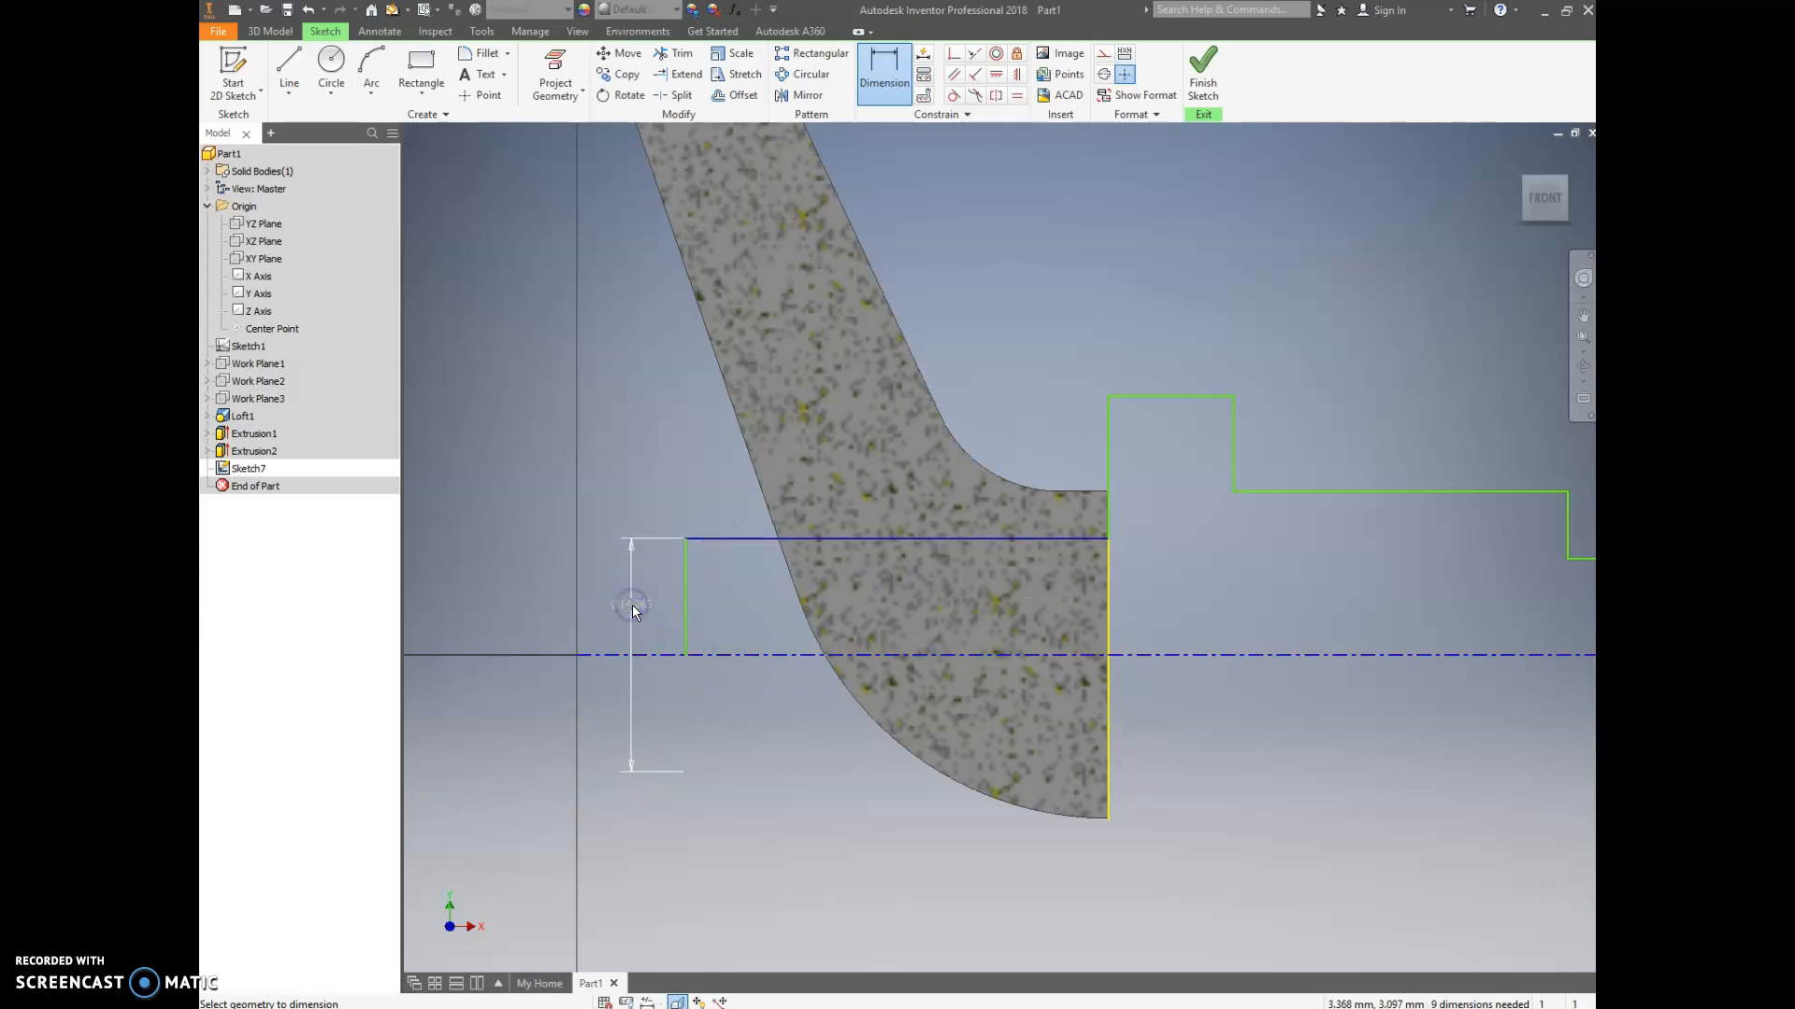
pyautogui.click(632, 609)
pyautogui.write('14')
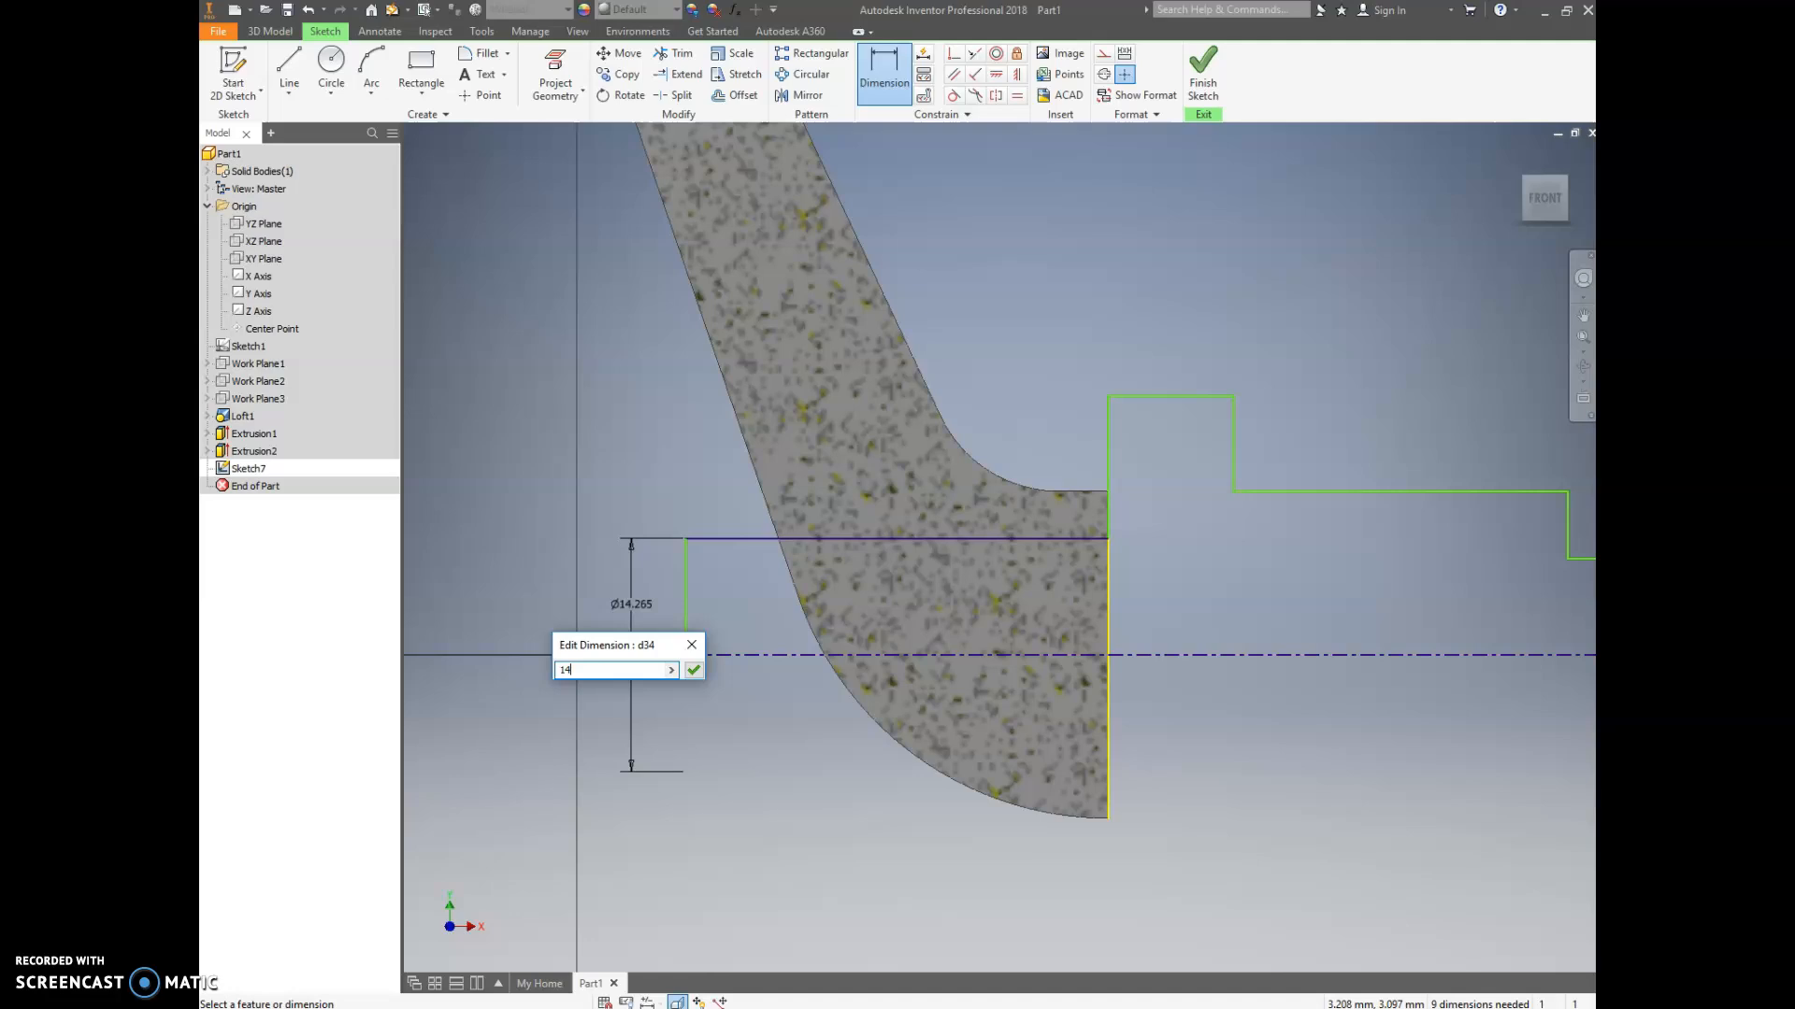
pyautogui.press('Return')
pyautogui.click(801, 525)
pyautogui.click(715, 609)
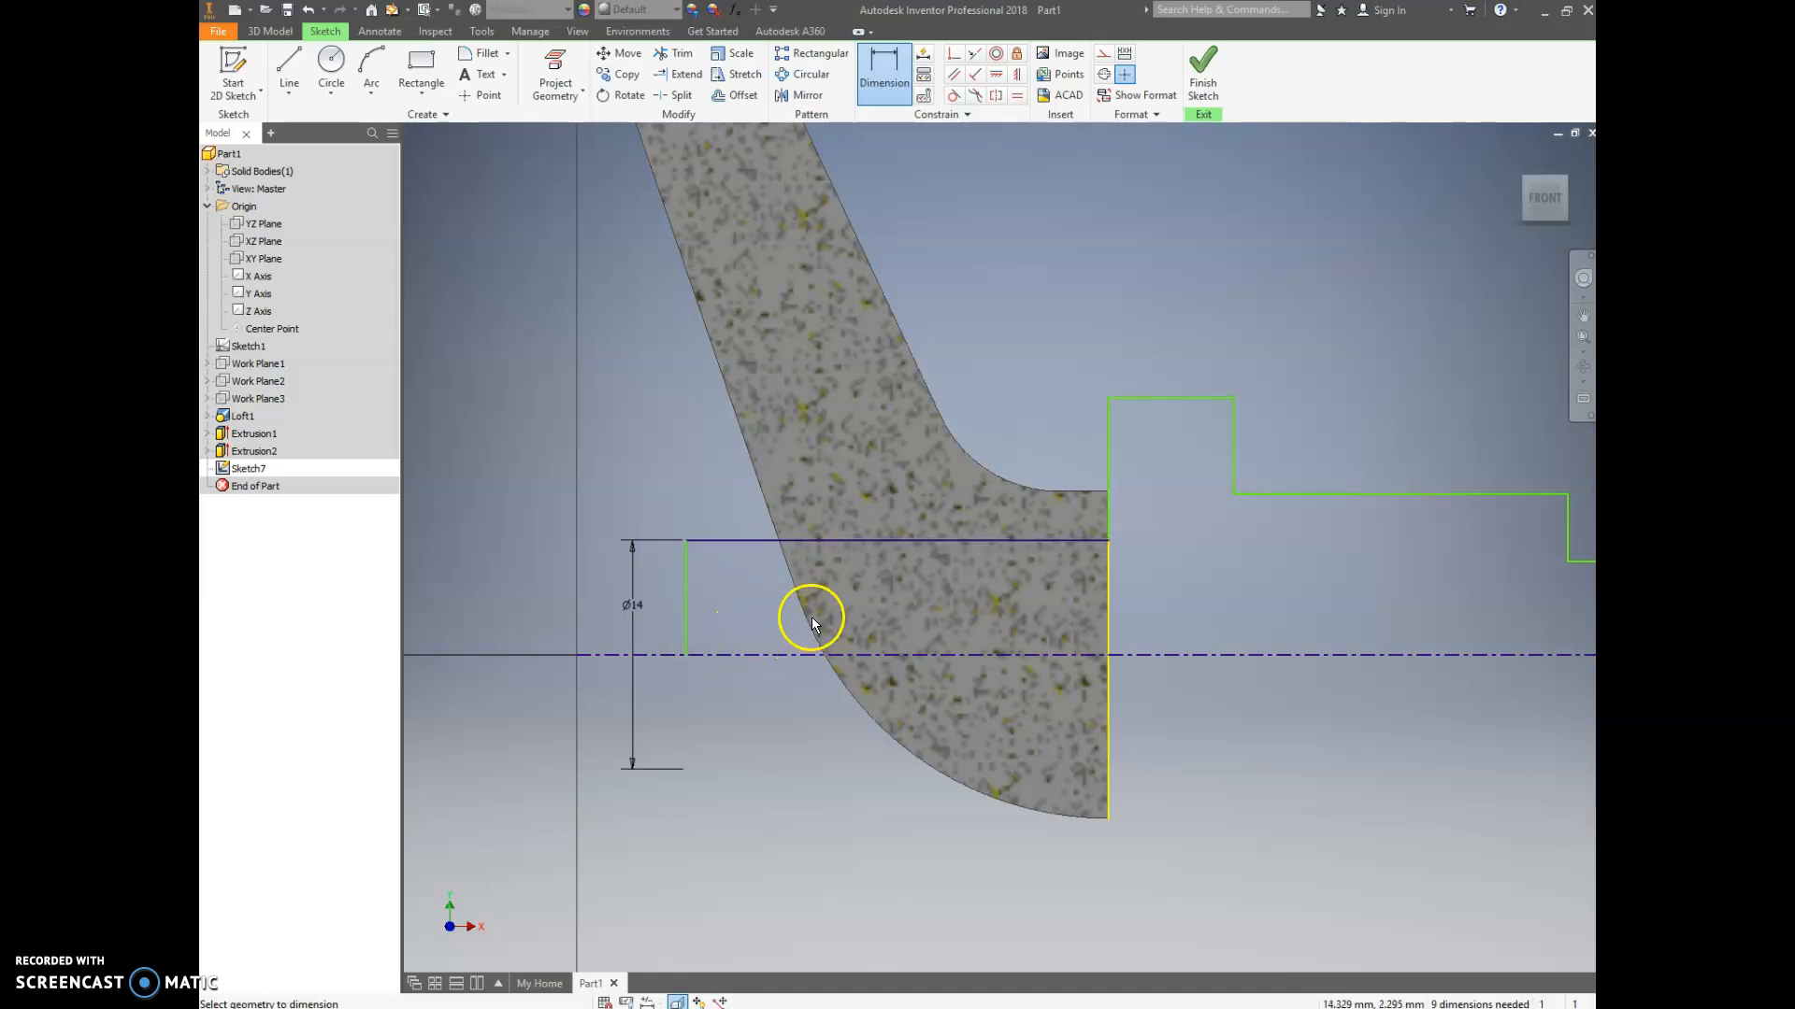
# - Dimension the collar's diameter from its upper line to the centerline and set it to 28 mm
pyautogui.moveTo(1092, 559); pyautogui.dragTo(1023, 551, button='middle')
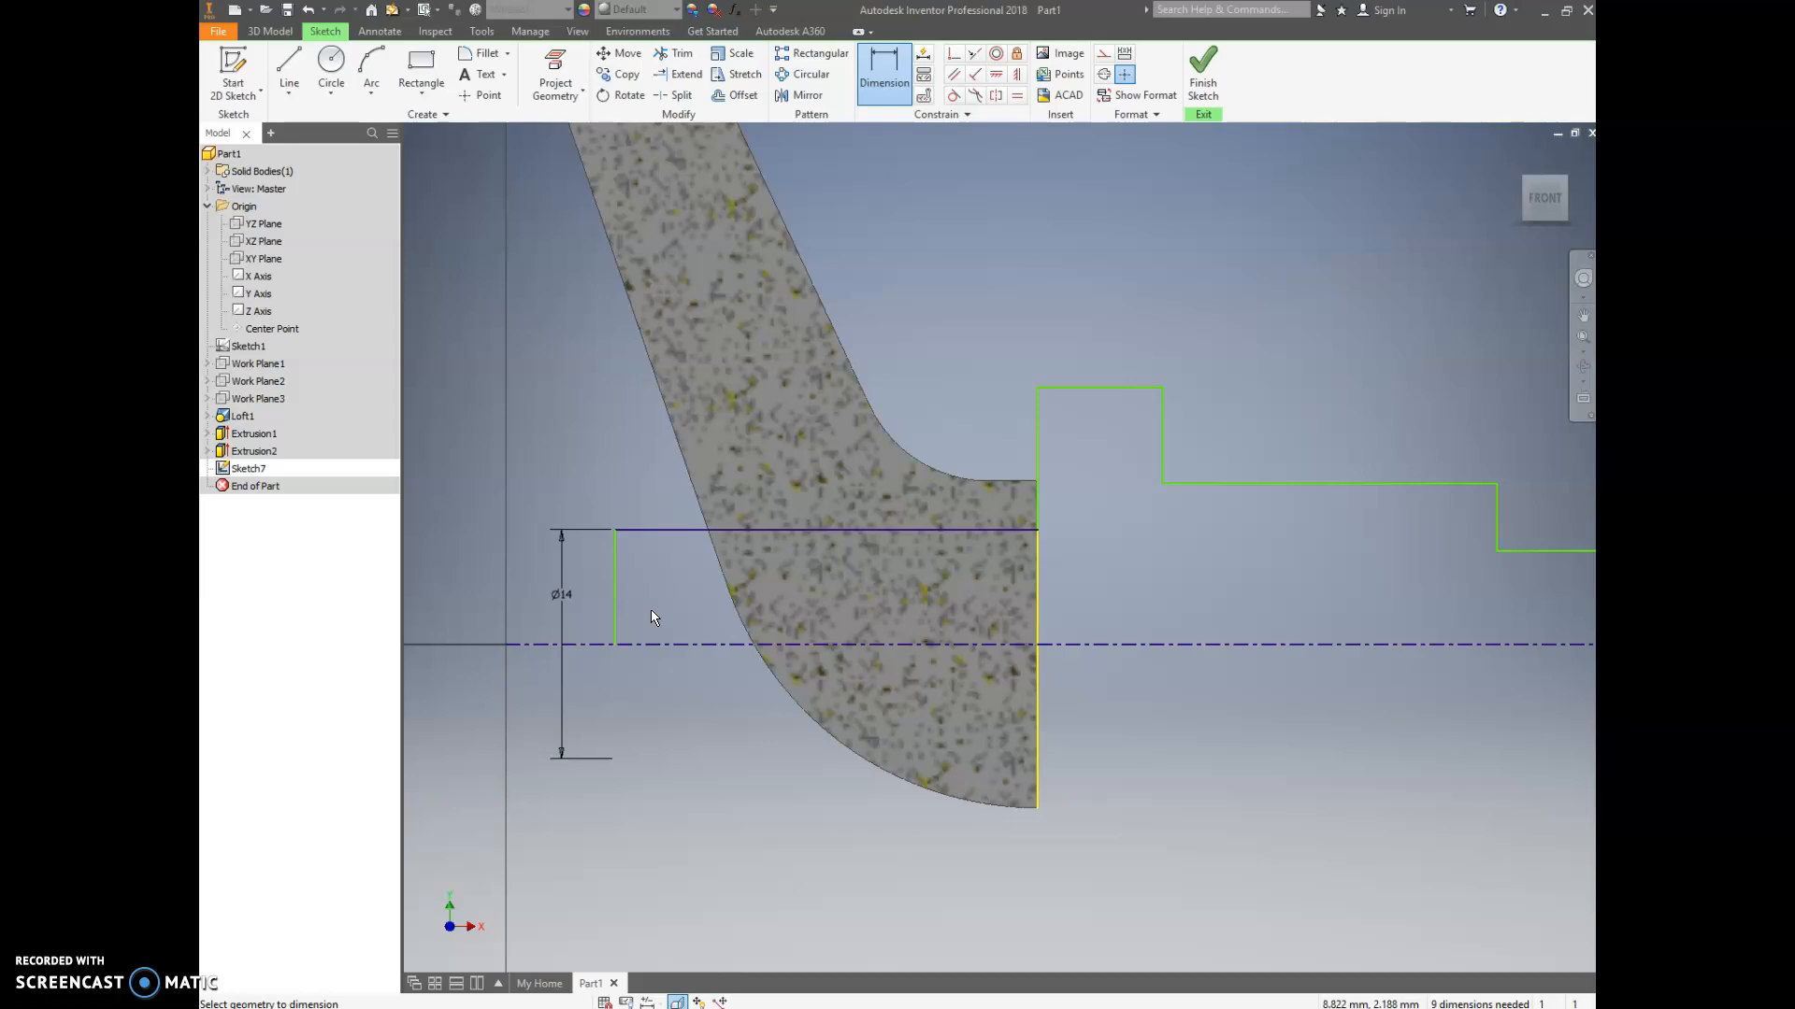
pyautogui.click(884, 82)
pyautogui.click(1092, 389)
pyautogui.click(1086, 645)
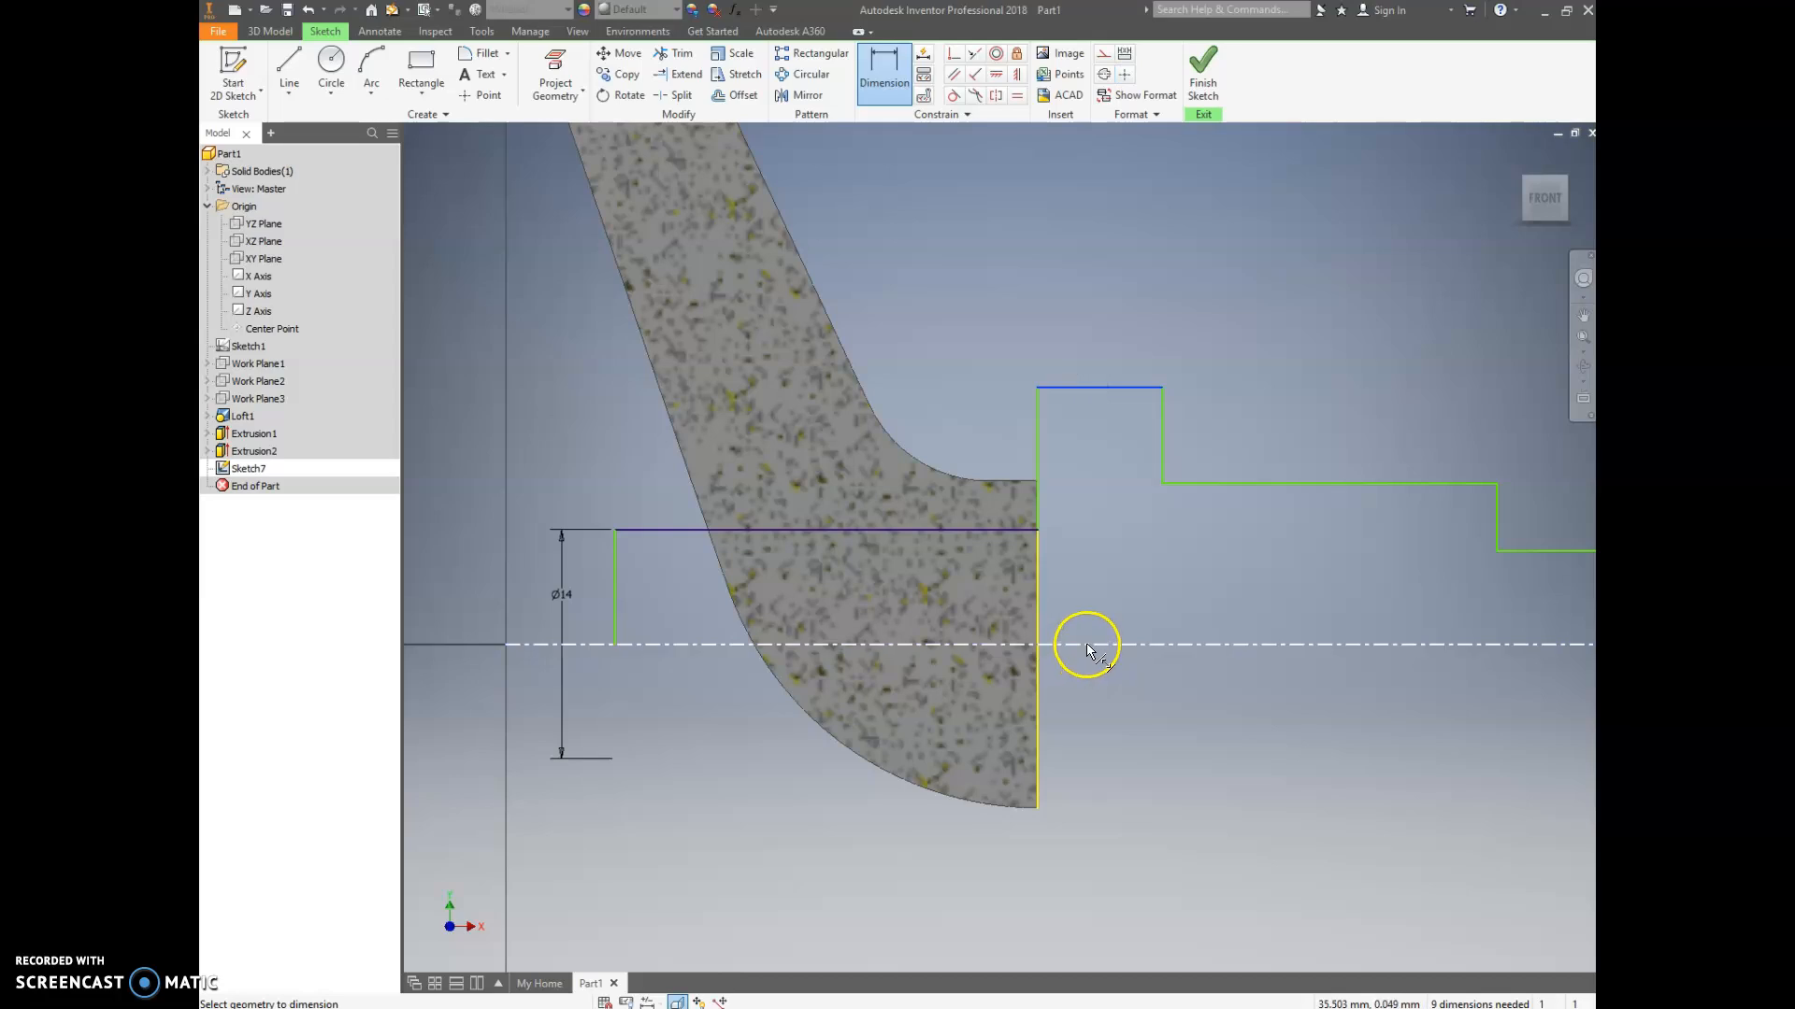
pyautogui.moveTo(608, 613); pyautogui.dragTo(743, 609, button='middle')
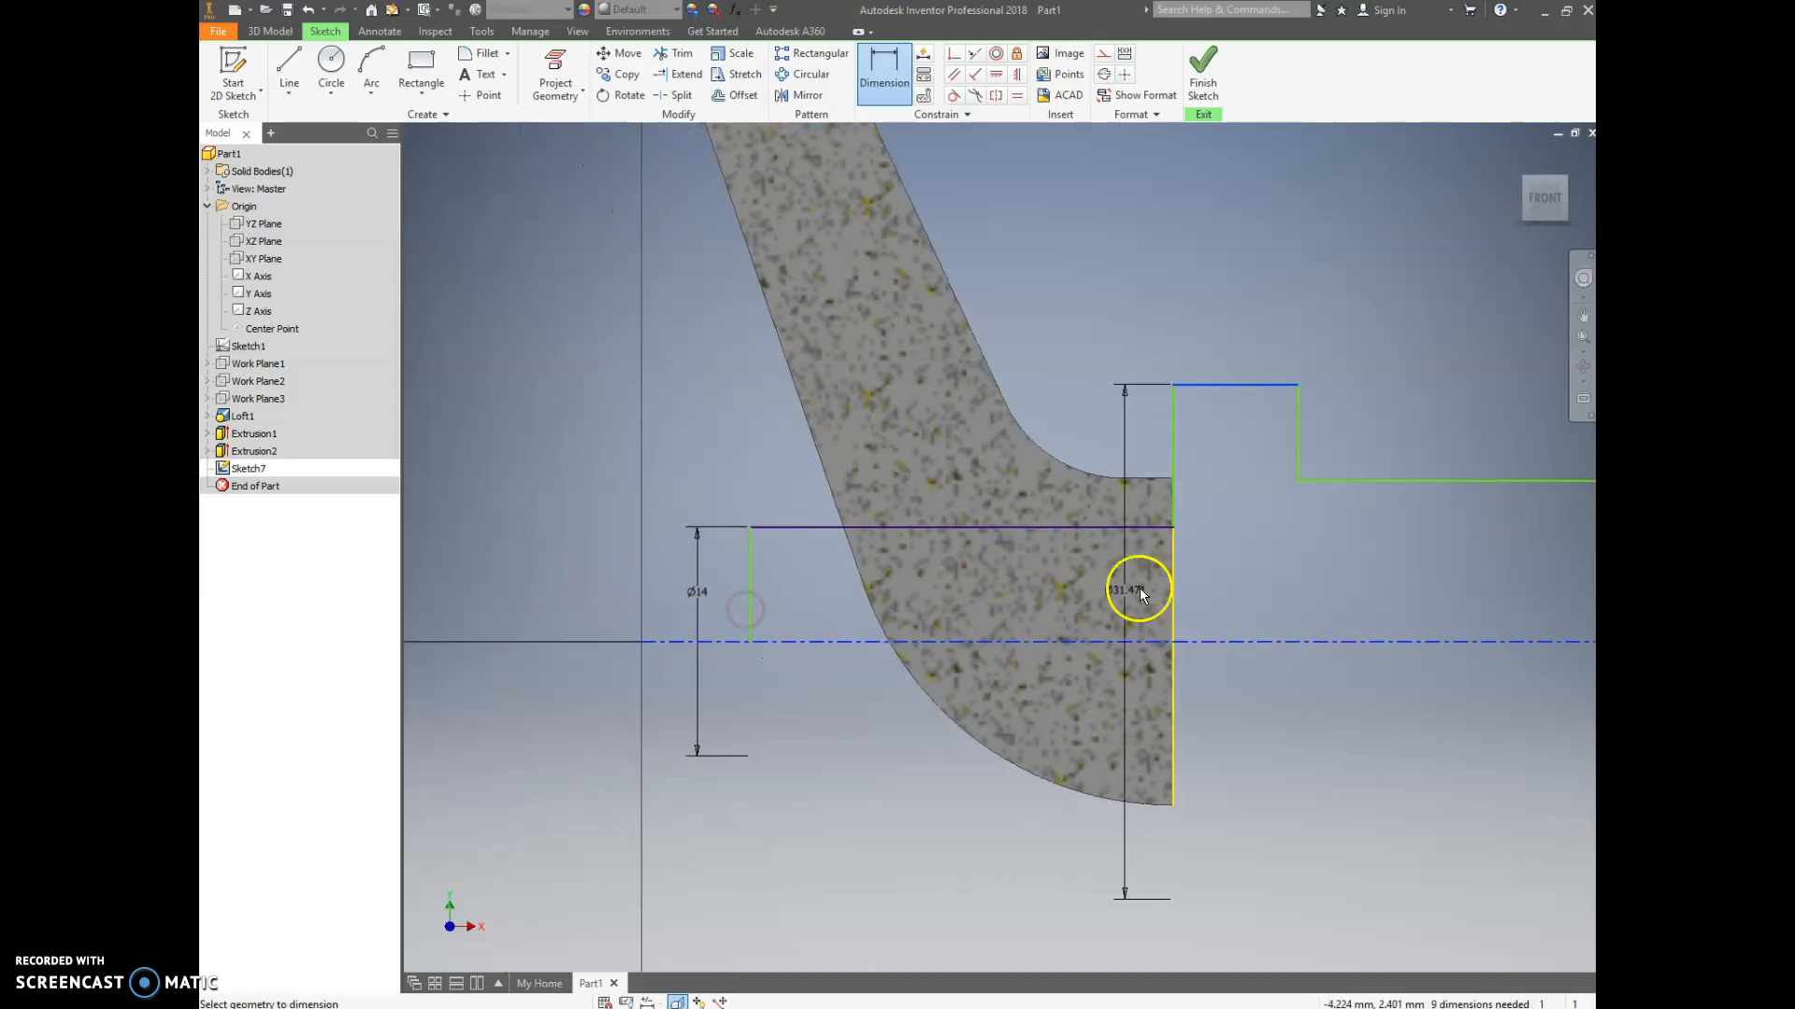
pyautogui.click(1240, 566)
pyautogui.write('28')
pyautogui.press('Return')
# - Set the diameter of the shaft section beside the collar to 18 mm, measured about the centerline
pyautogui.moveTo(1346, 597); pyautogui.dragTo(1098, 551, button='middle')
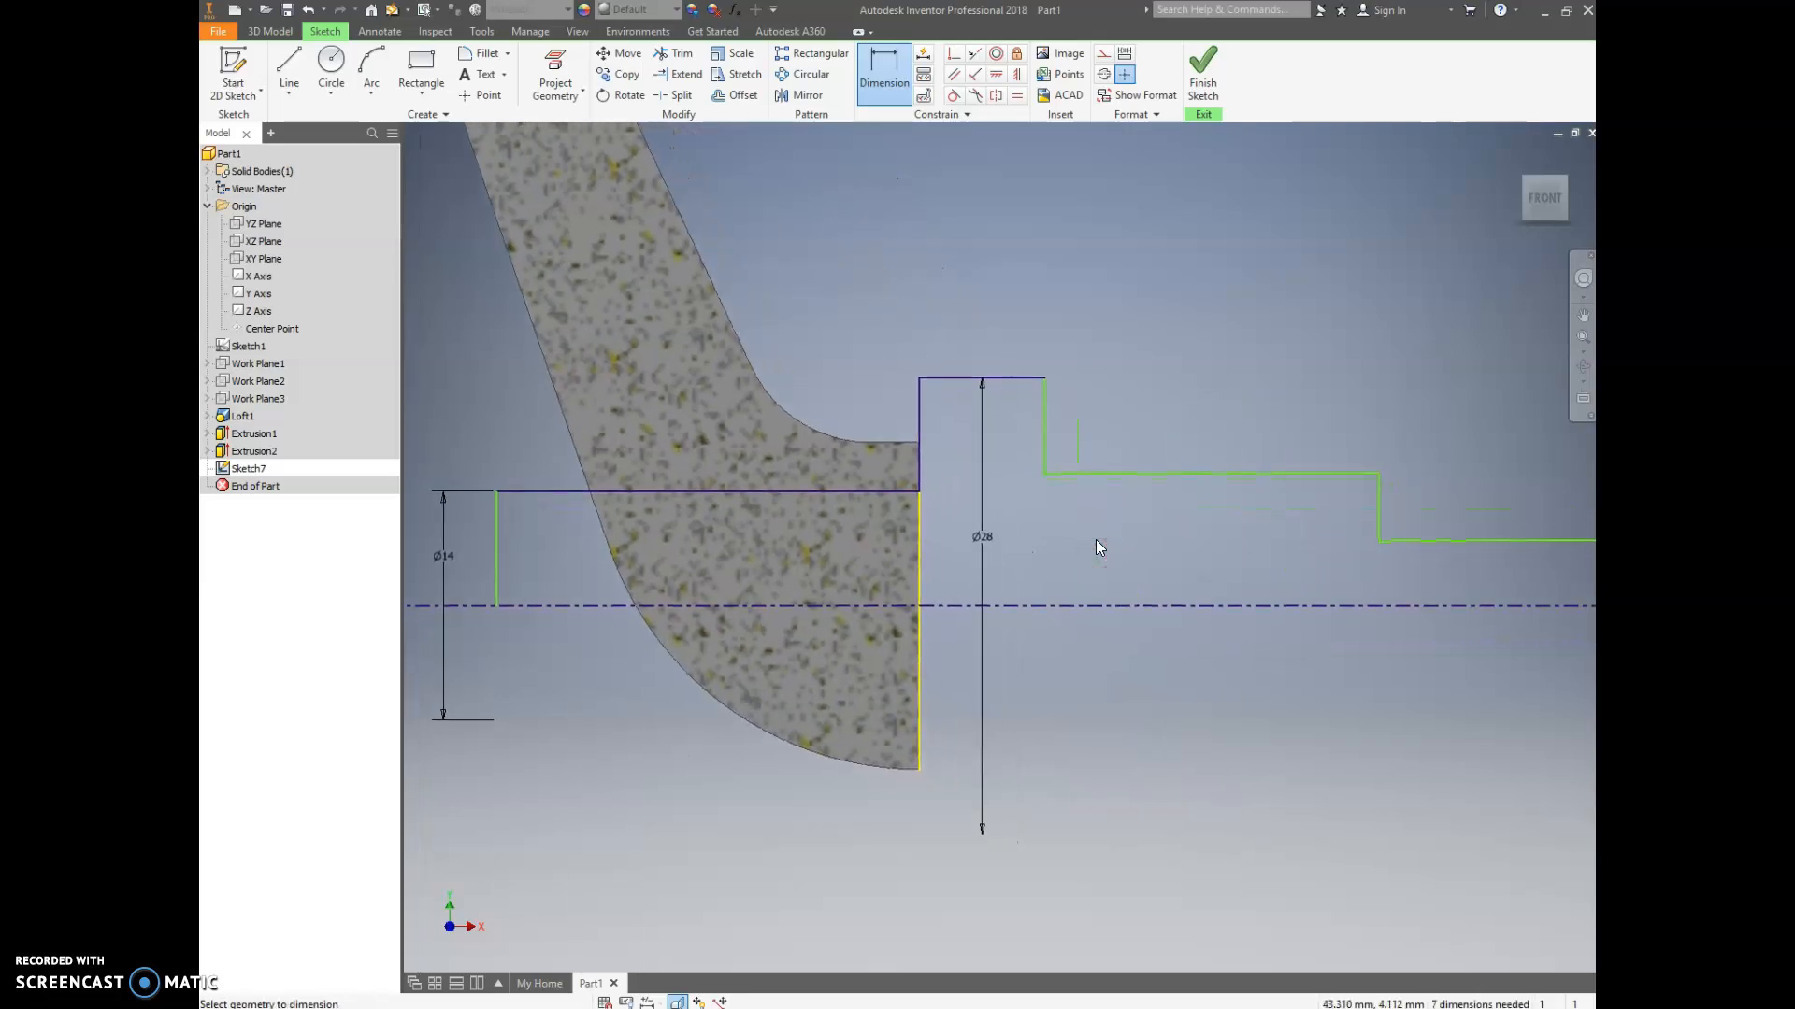
pyautogui.click(1179, 474)
pyautogui.click(1153, 606)
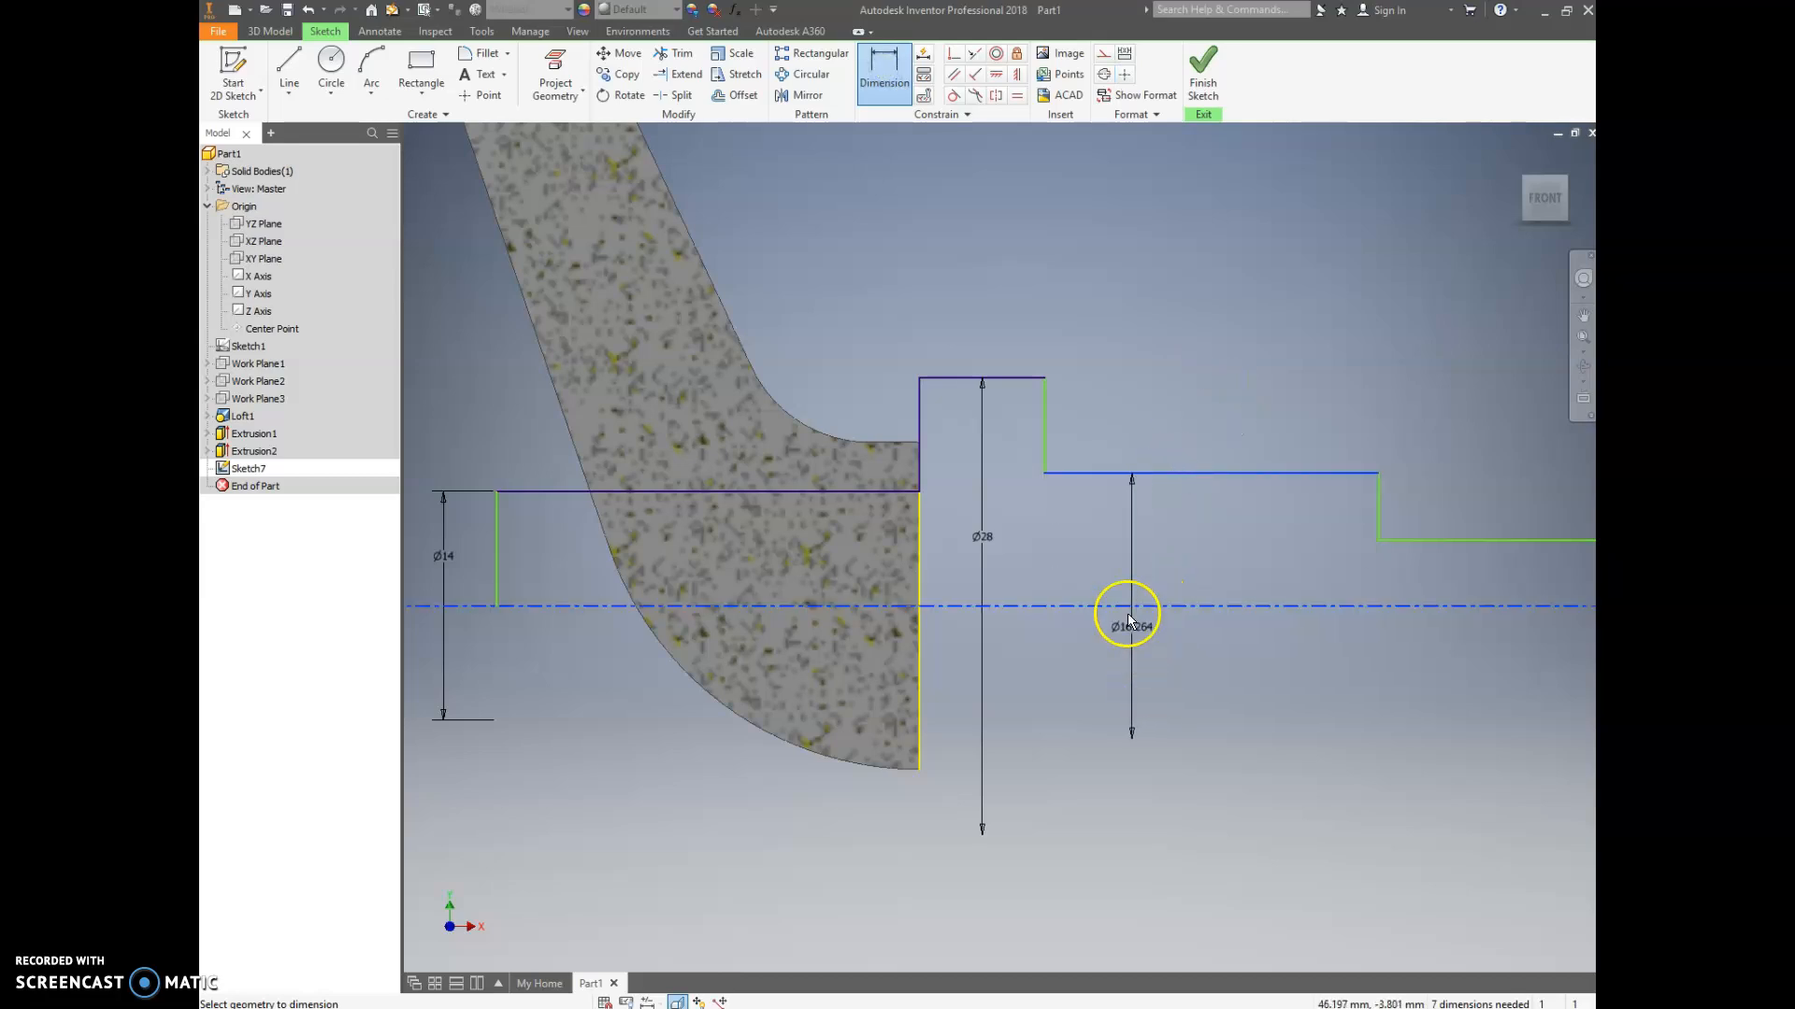
pyautogui.click(1126, 563)
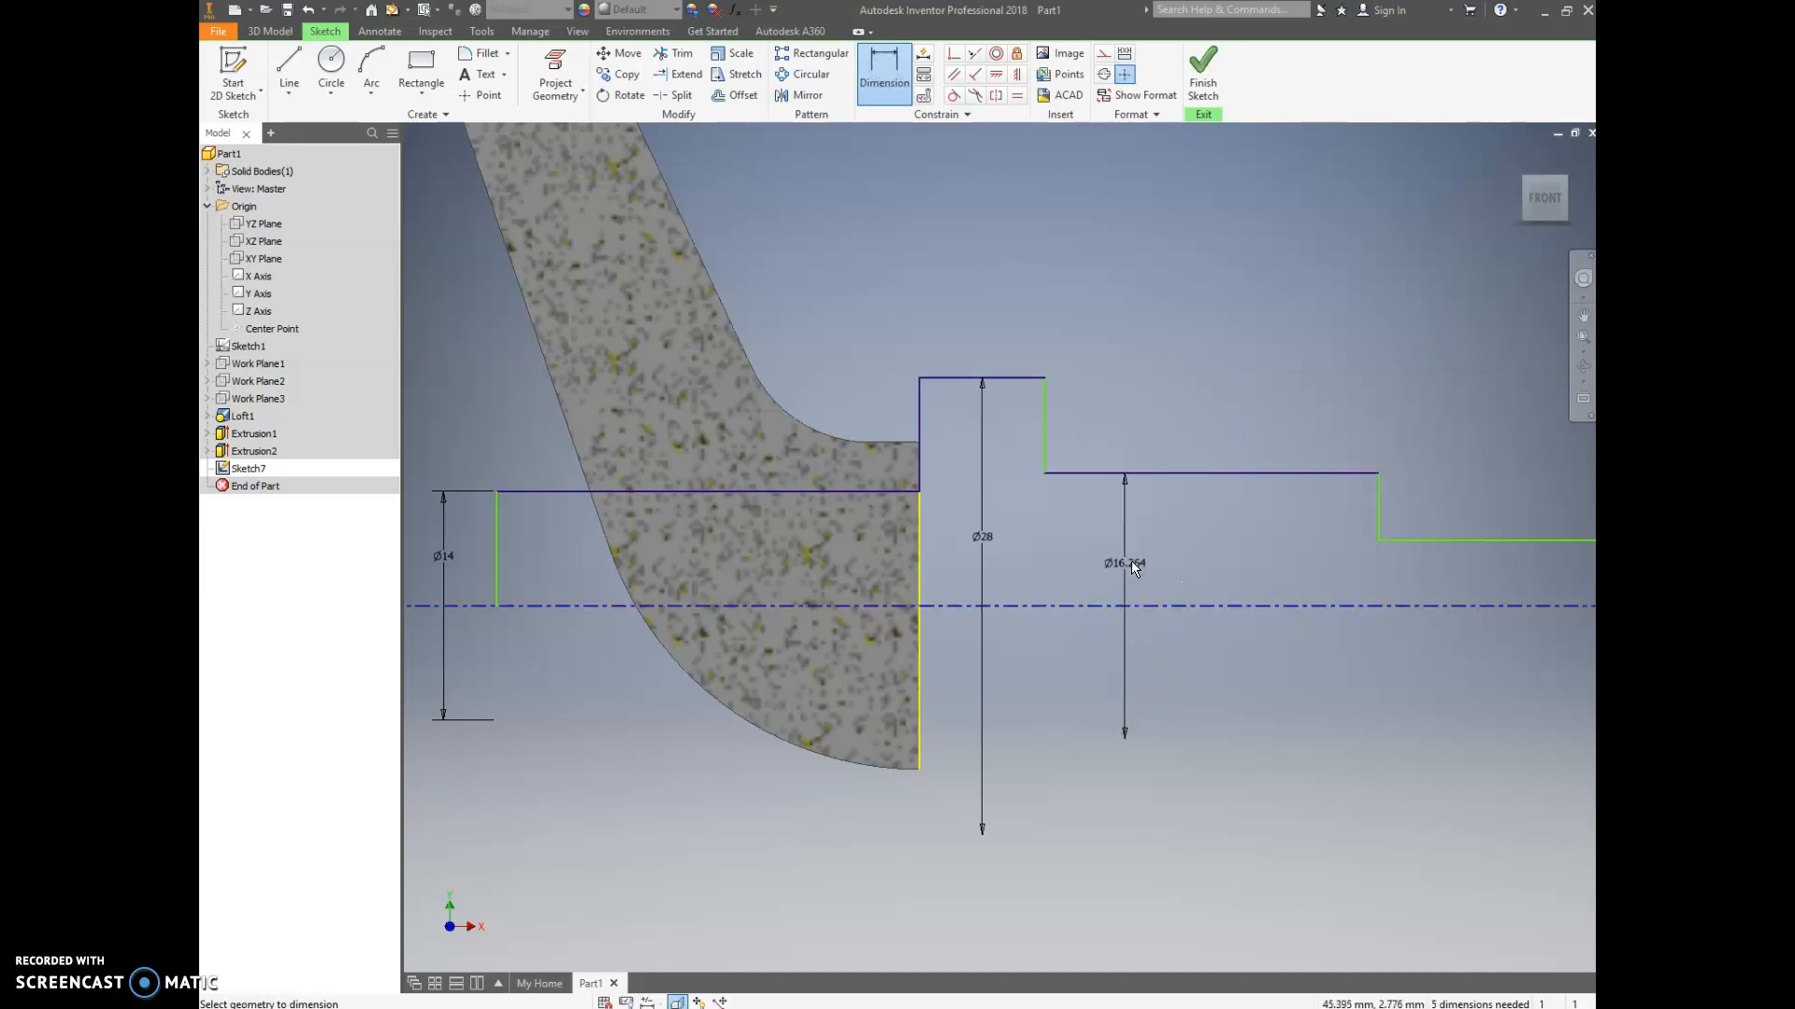
pyautogui.click(1126, 565)
pyautogui.write('18')
pyautogui.press('Return')
pyautogui.click(1294, 563)
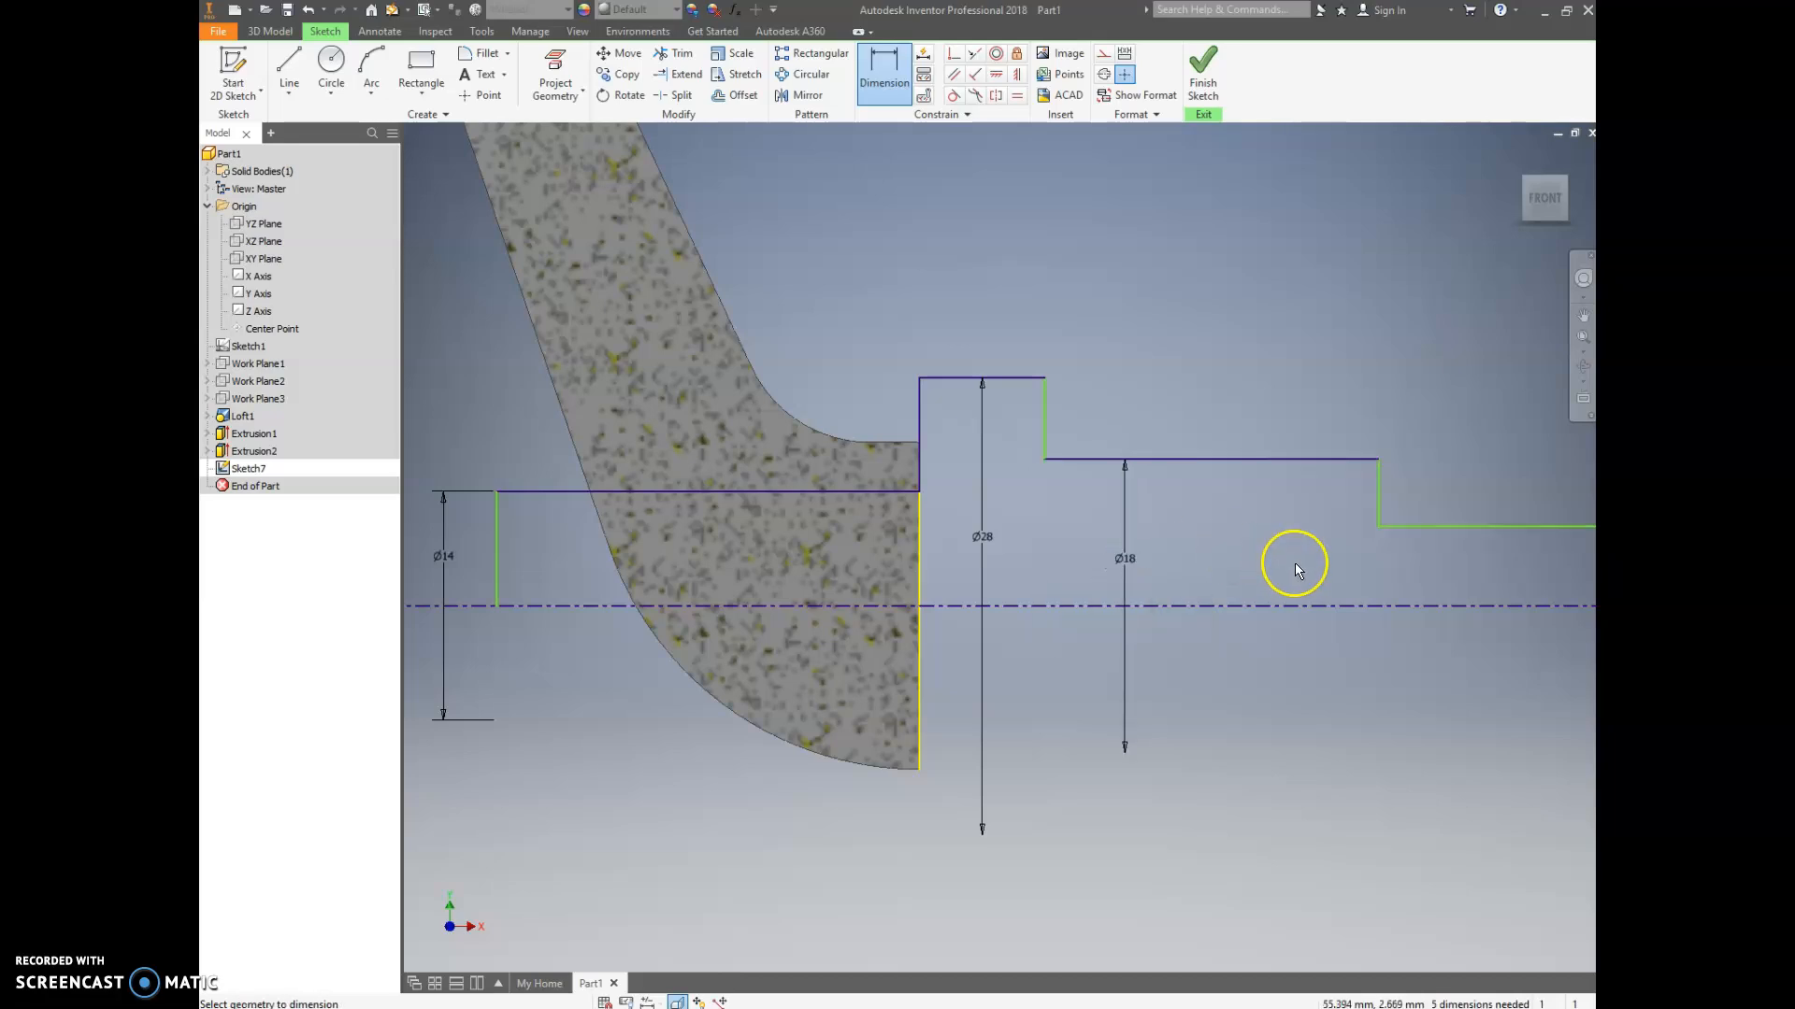
# - Dimension the narrow end section's diameter about the centerline and set it to 12 mm
pyautogui.moveTo(1305, 559); pyautogui.dragTo(1025, 525, button='middle')
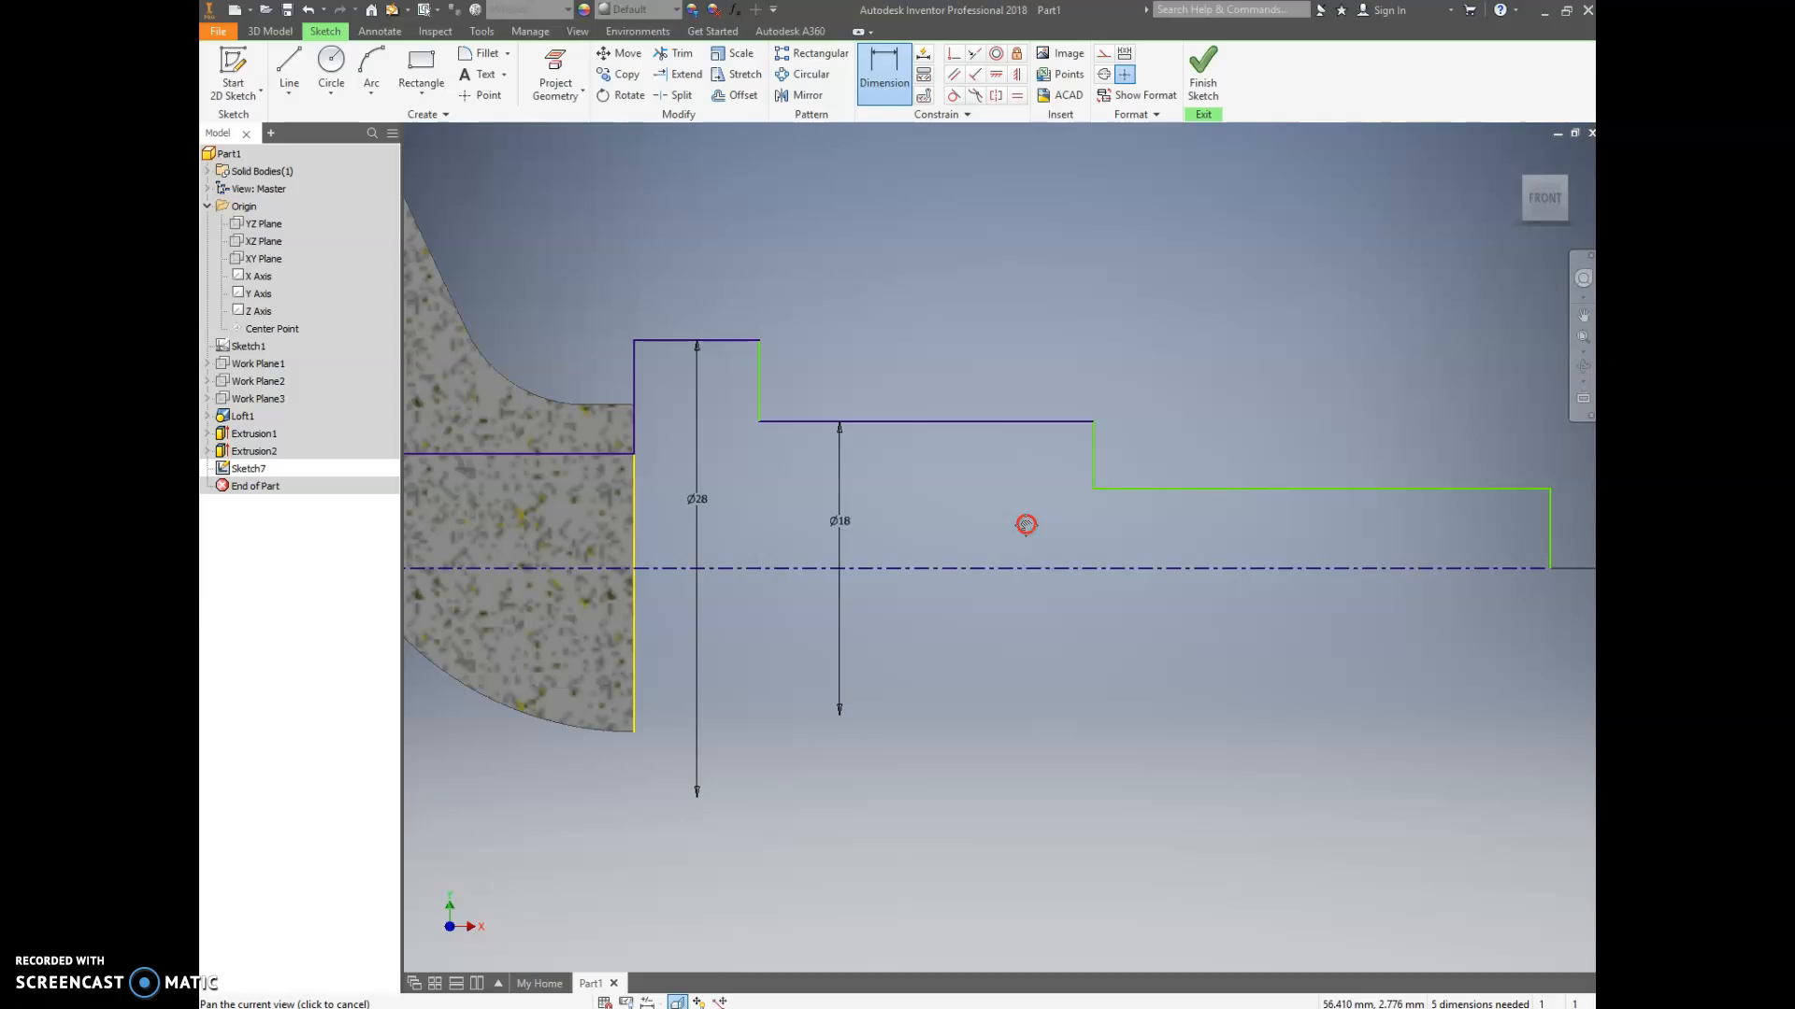
pyautogui.click(1206, 495)
pyautogui.click(1206, 564)
pyautogui.click(1162, 526)
pyautogui.click(1183, 540)
pyautogui.write('12')
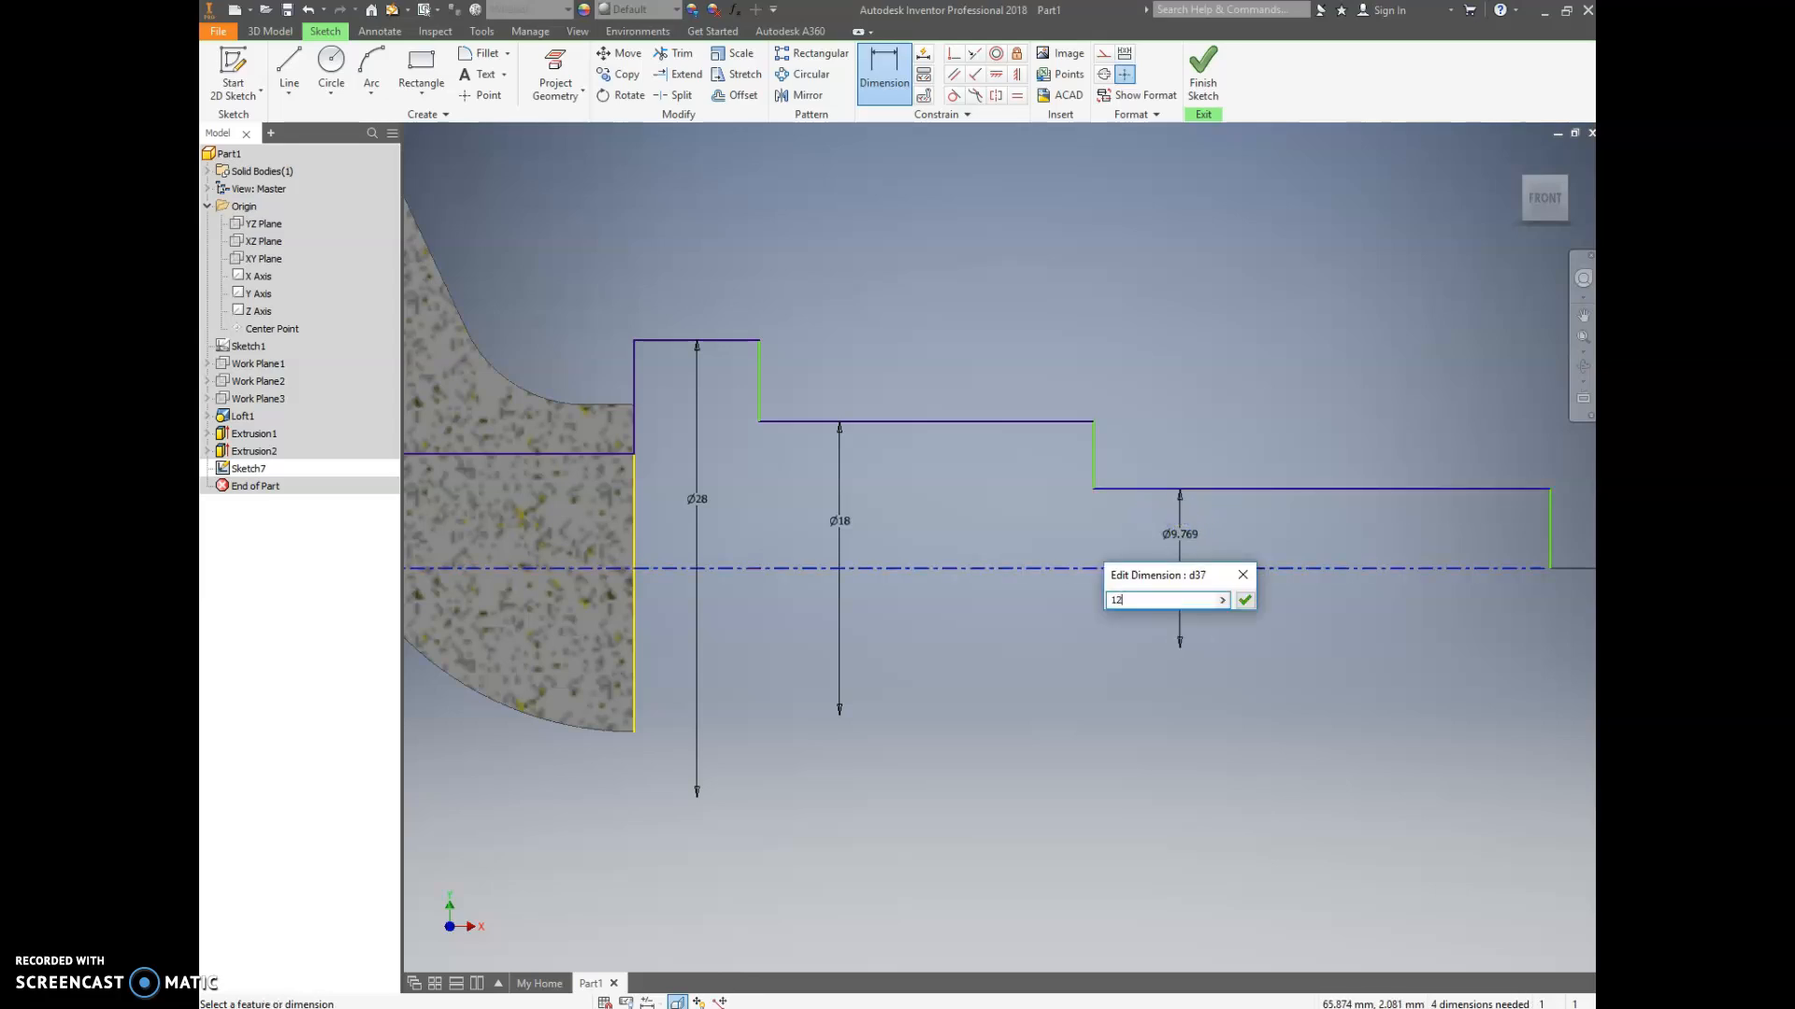
pyautogui.press('Return')
# - Set the hub's length to 22 mm between its vertical end line and the arm's end face
pyautogui.scroll(-3, 1291, 615)
pyautogui.moveTo(1292, 614); pyautogui.dragTo(1240, 599, button='middle')
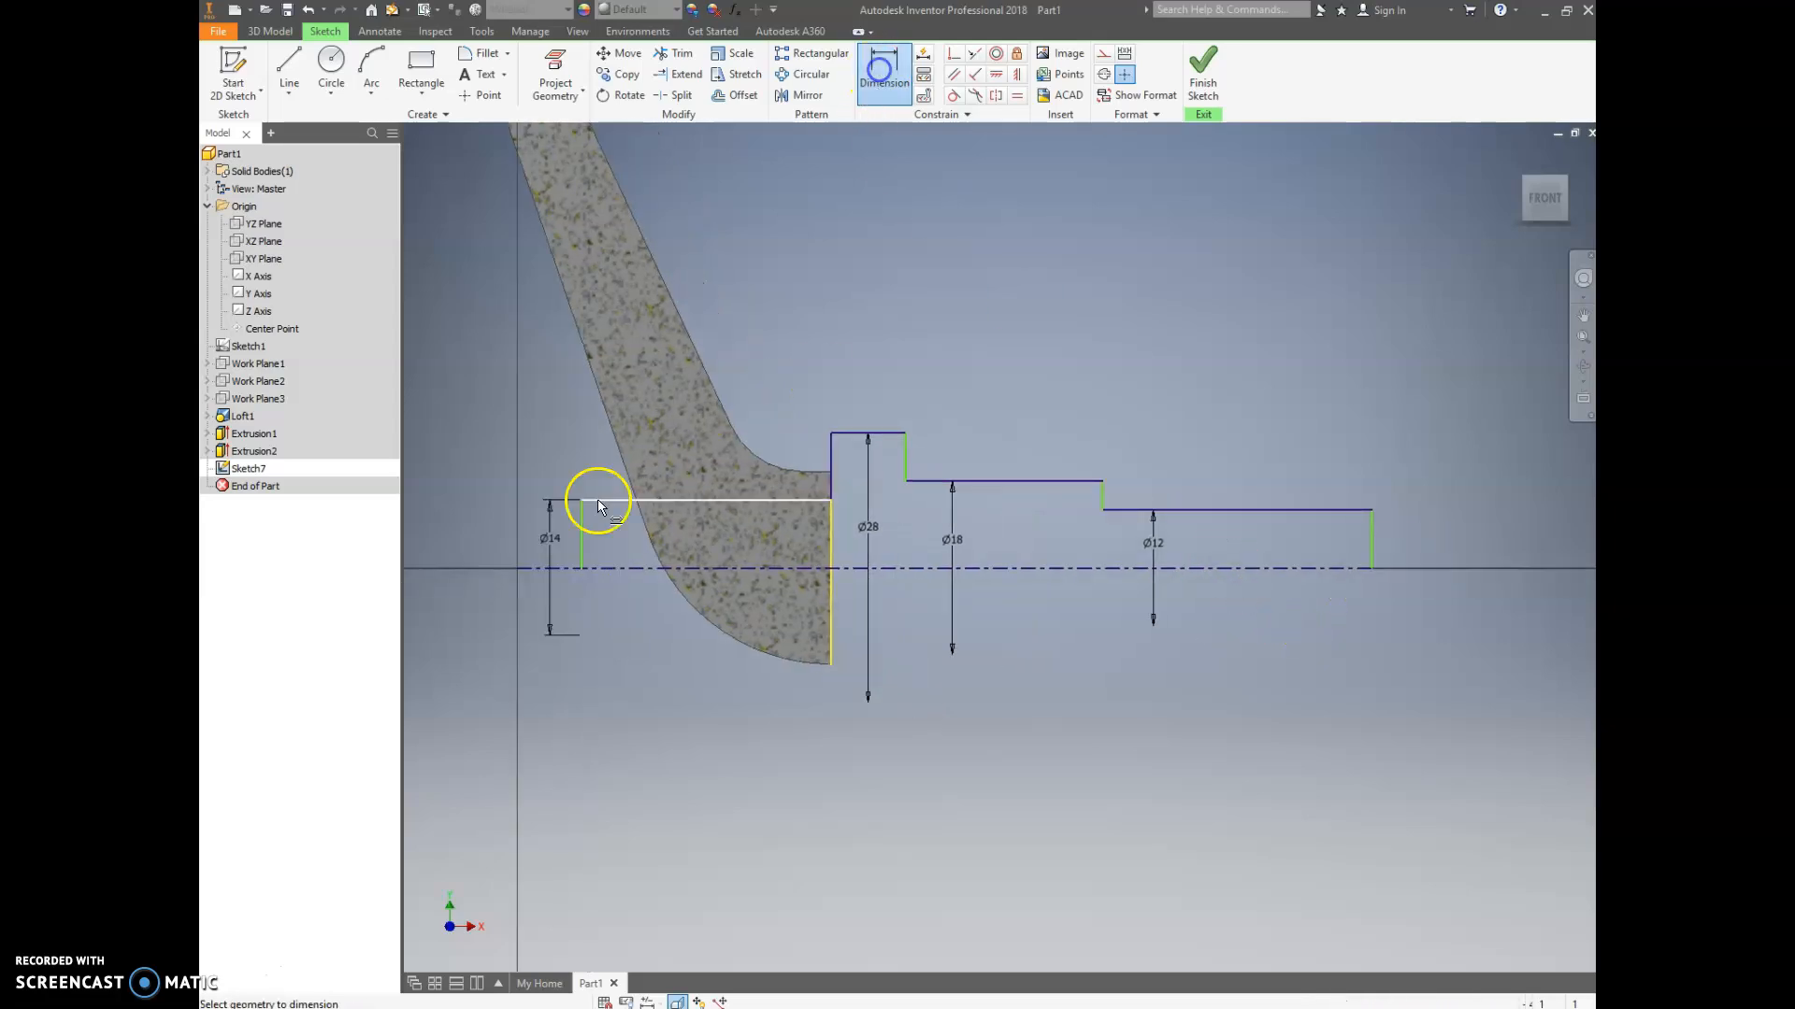
pyautogui.click(583, 542)
pyautogui.click(831, 659)
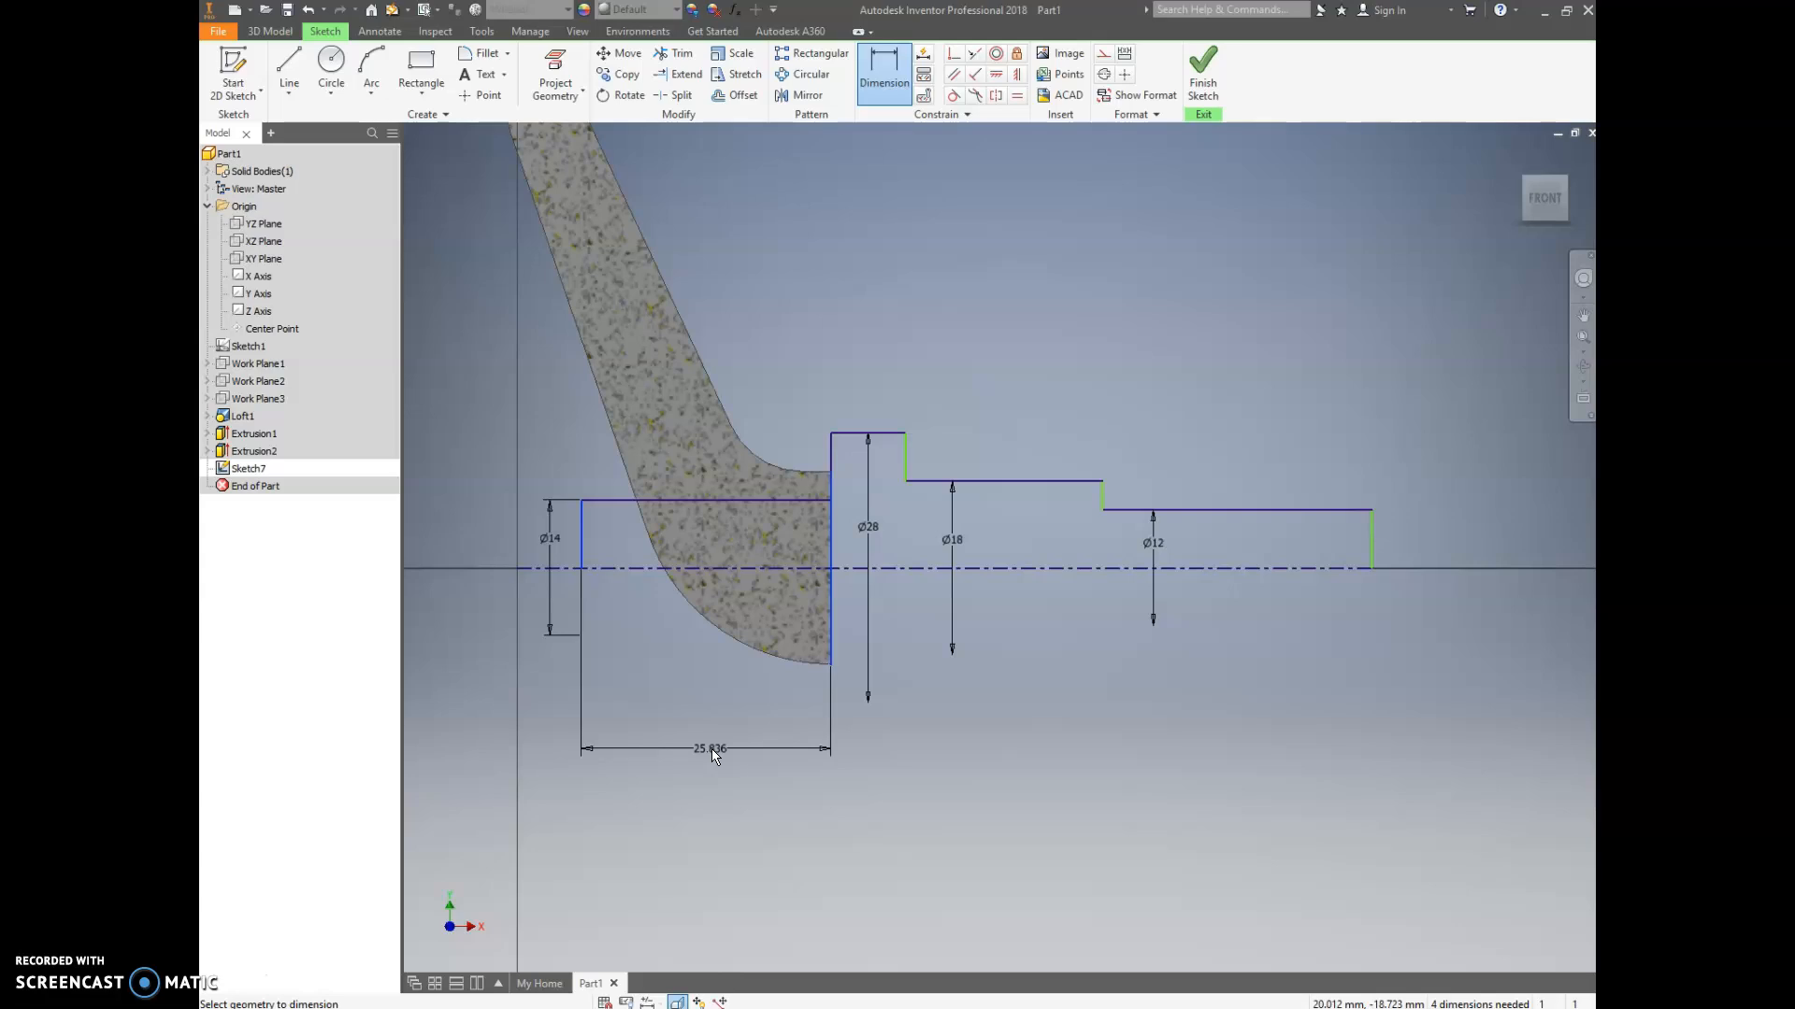
pyautogui.click(713, 746)
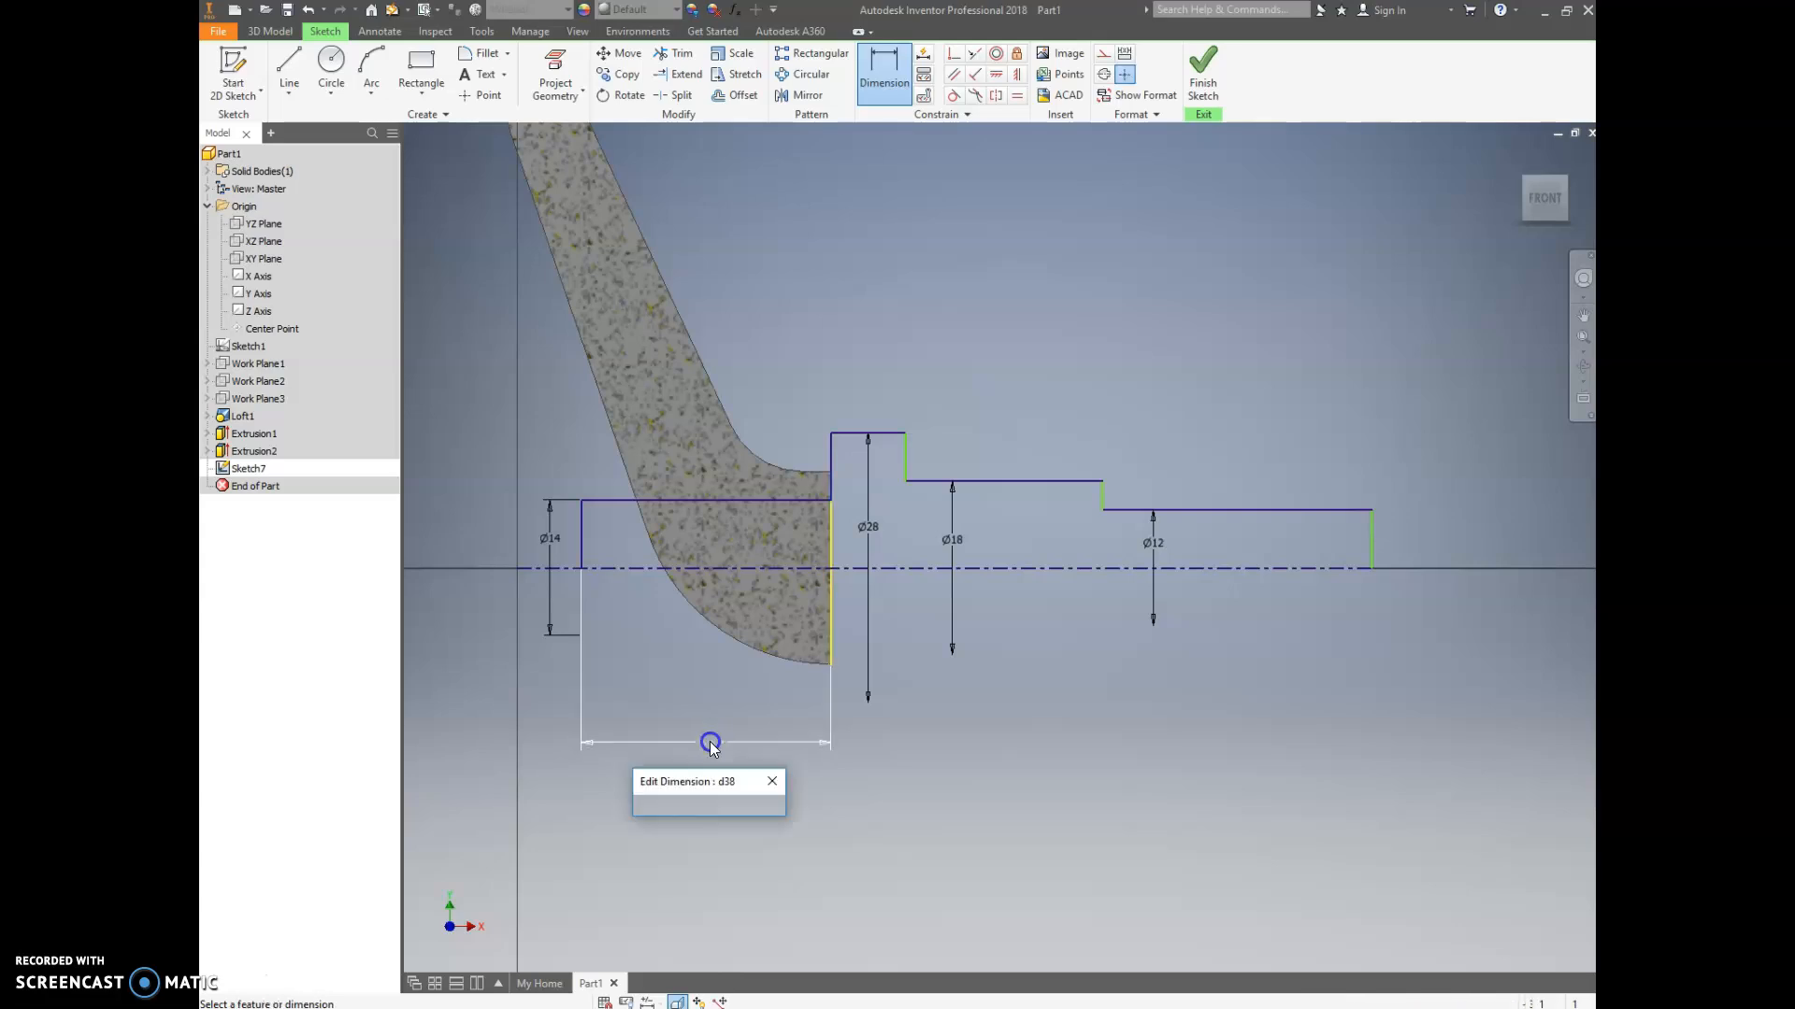
pyautogui.write('22')
pyautogui.press('Return')
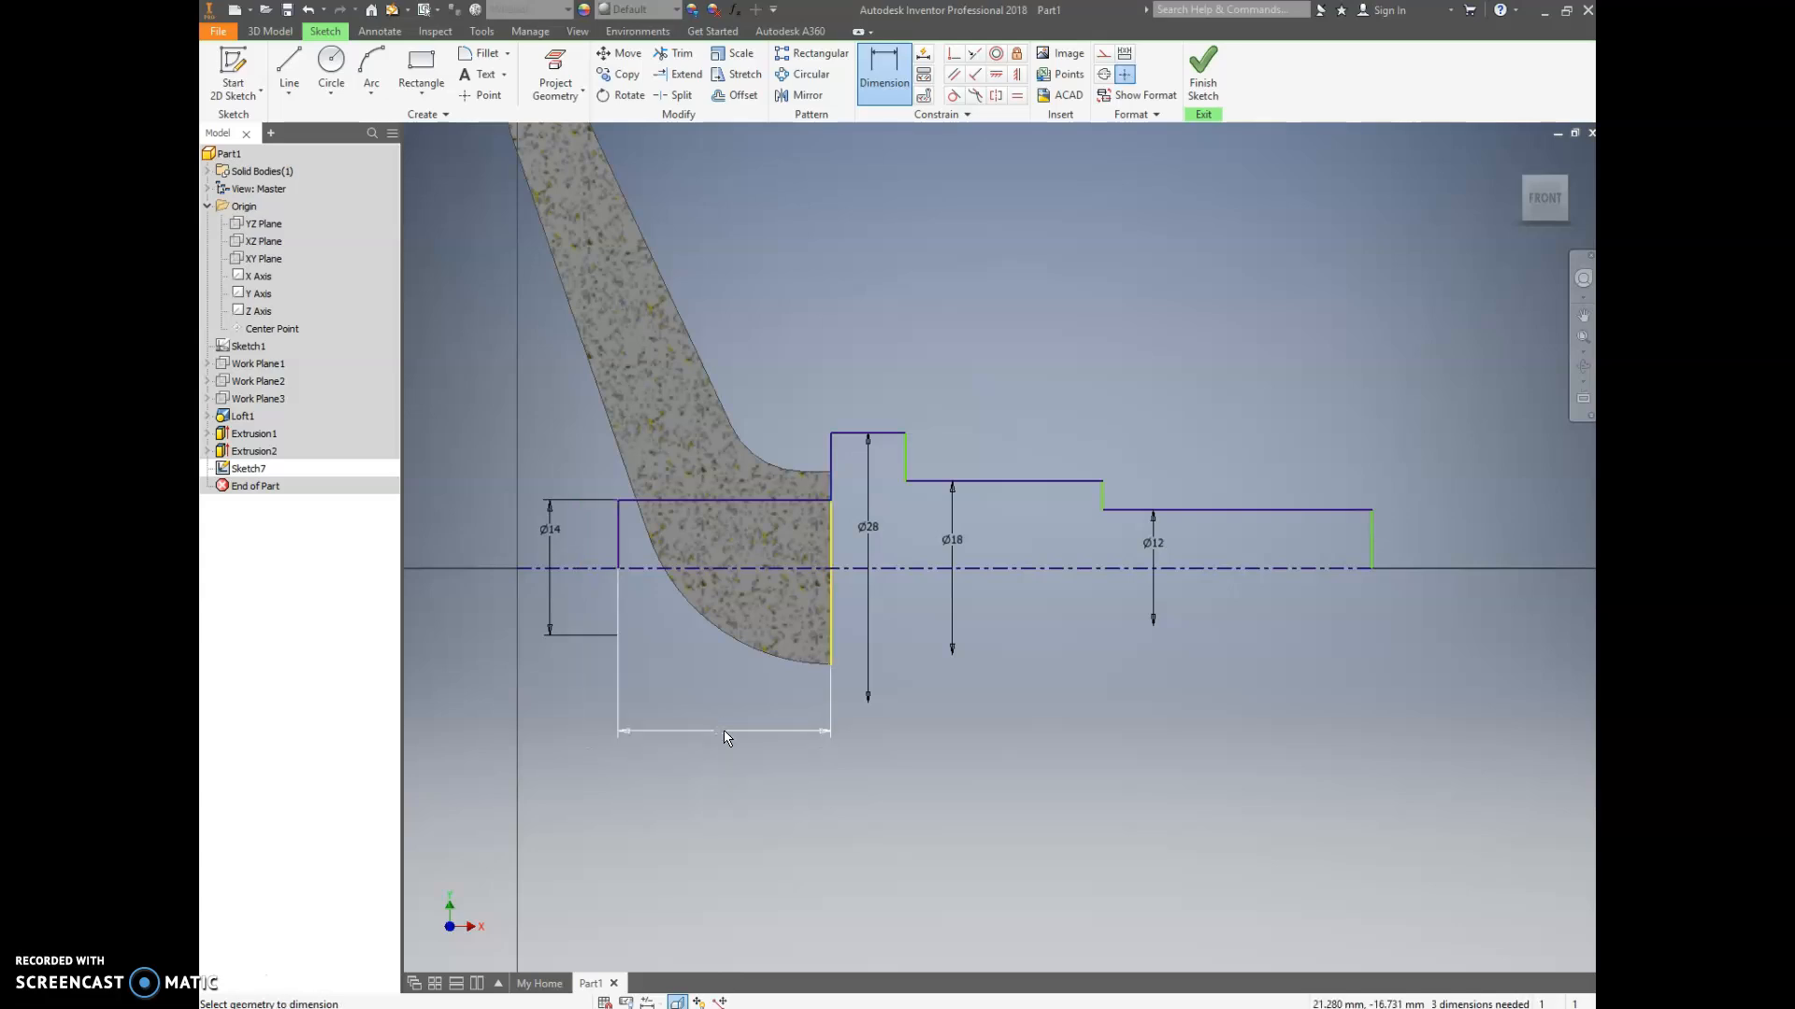
# - Dimension the collar's width above the profile and set it to 7 mm
pyautogui.click(866, 378)
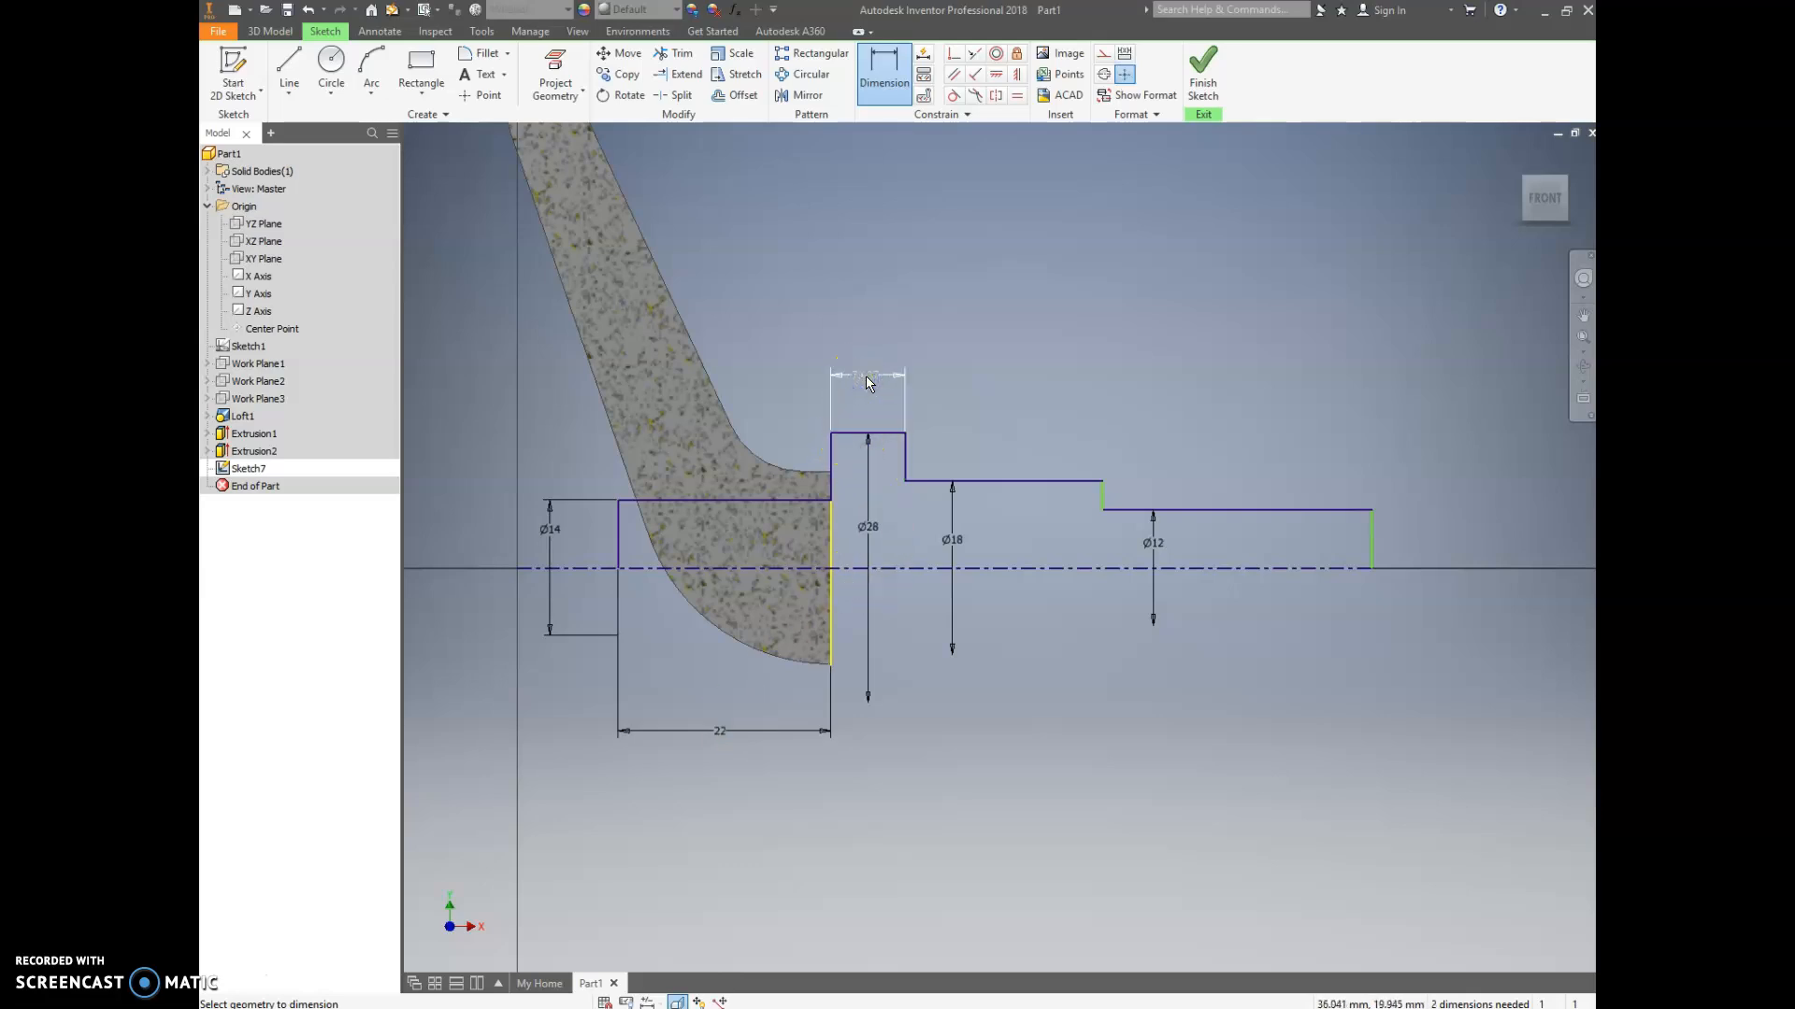
pyautogui.write('7')
pyautogui.click(865, 376)
pyautogui.write('7')
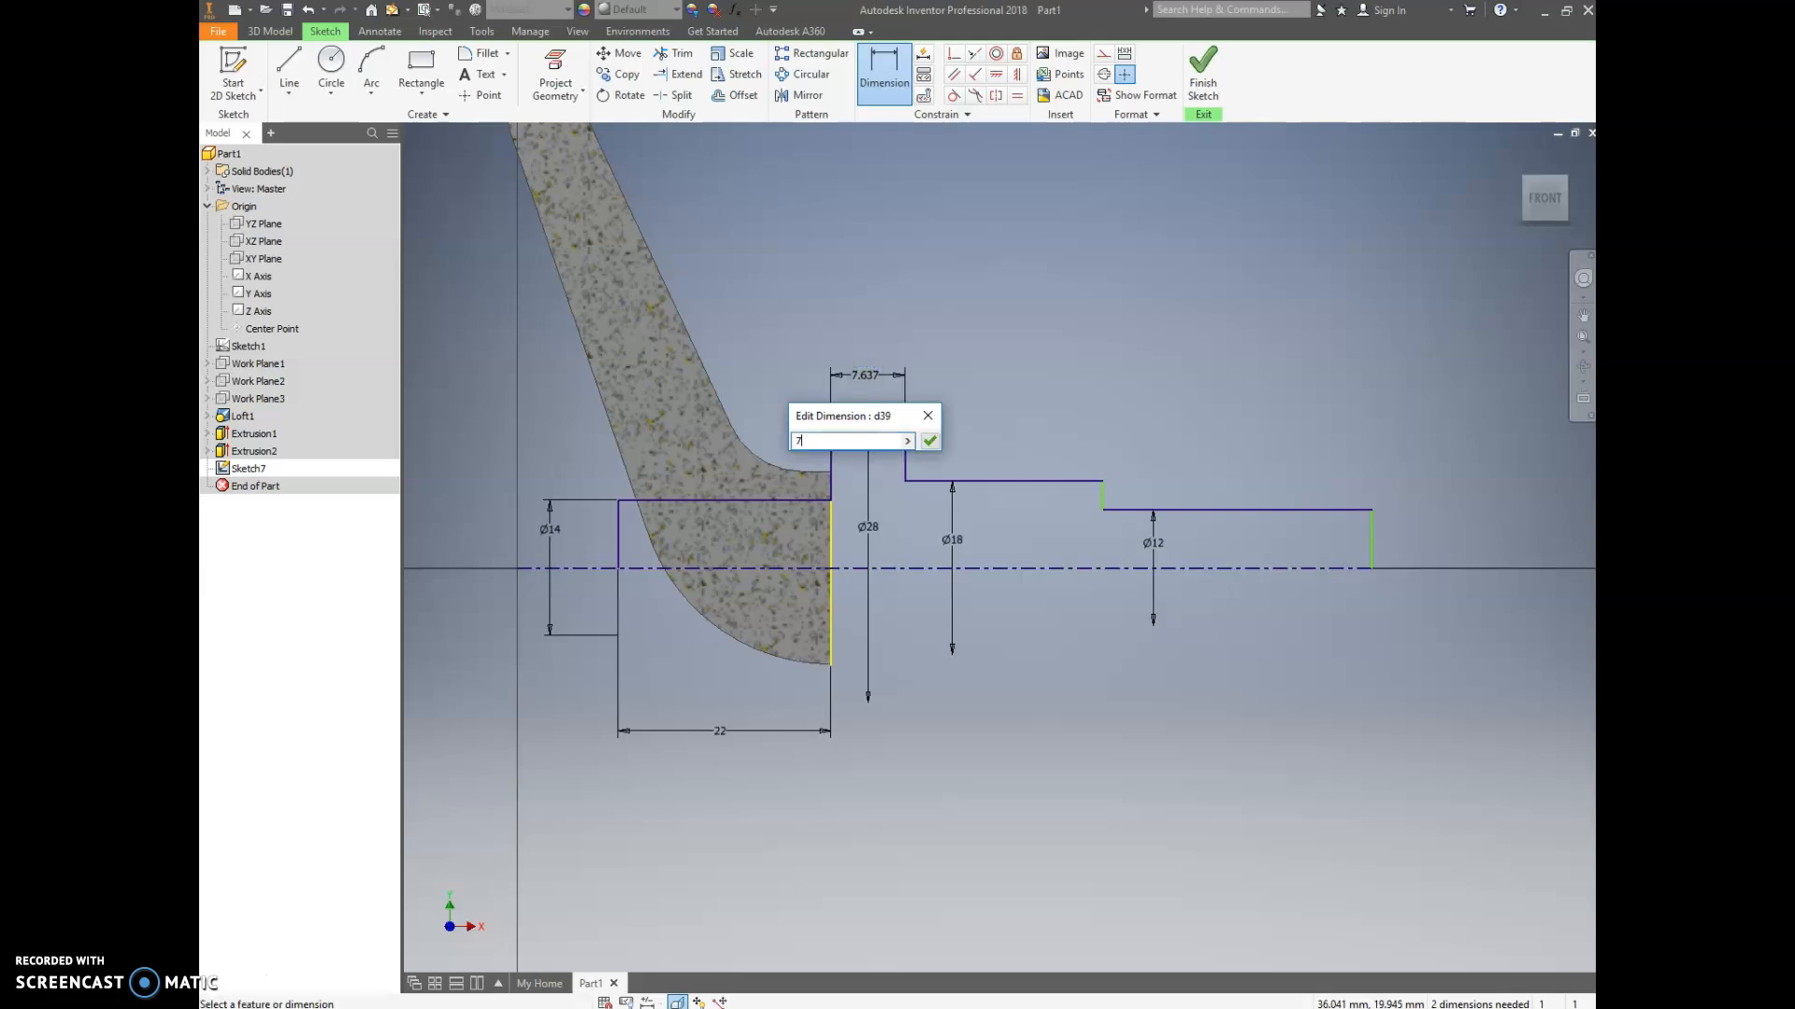
pyautogui.press('Return')
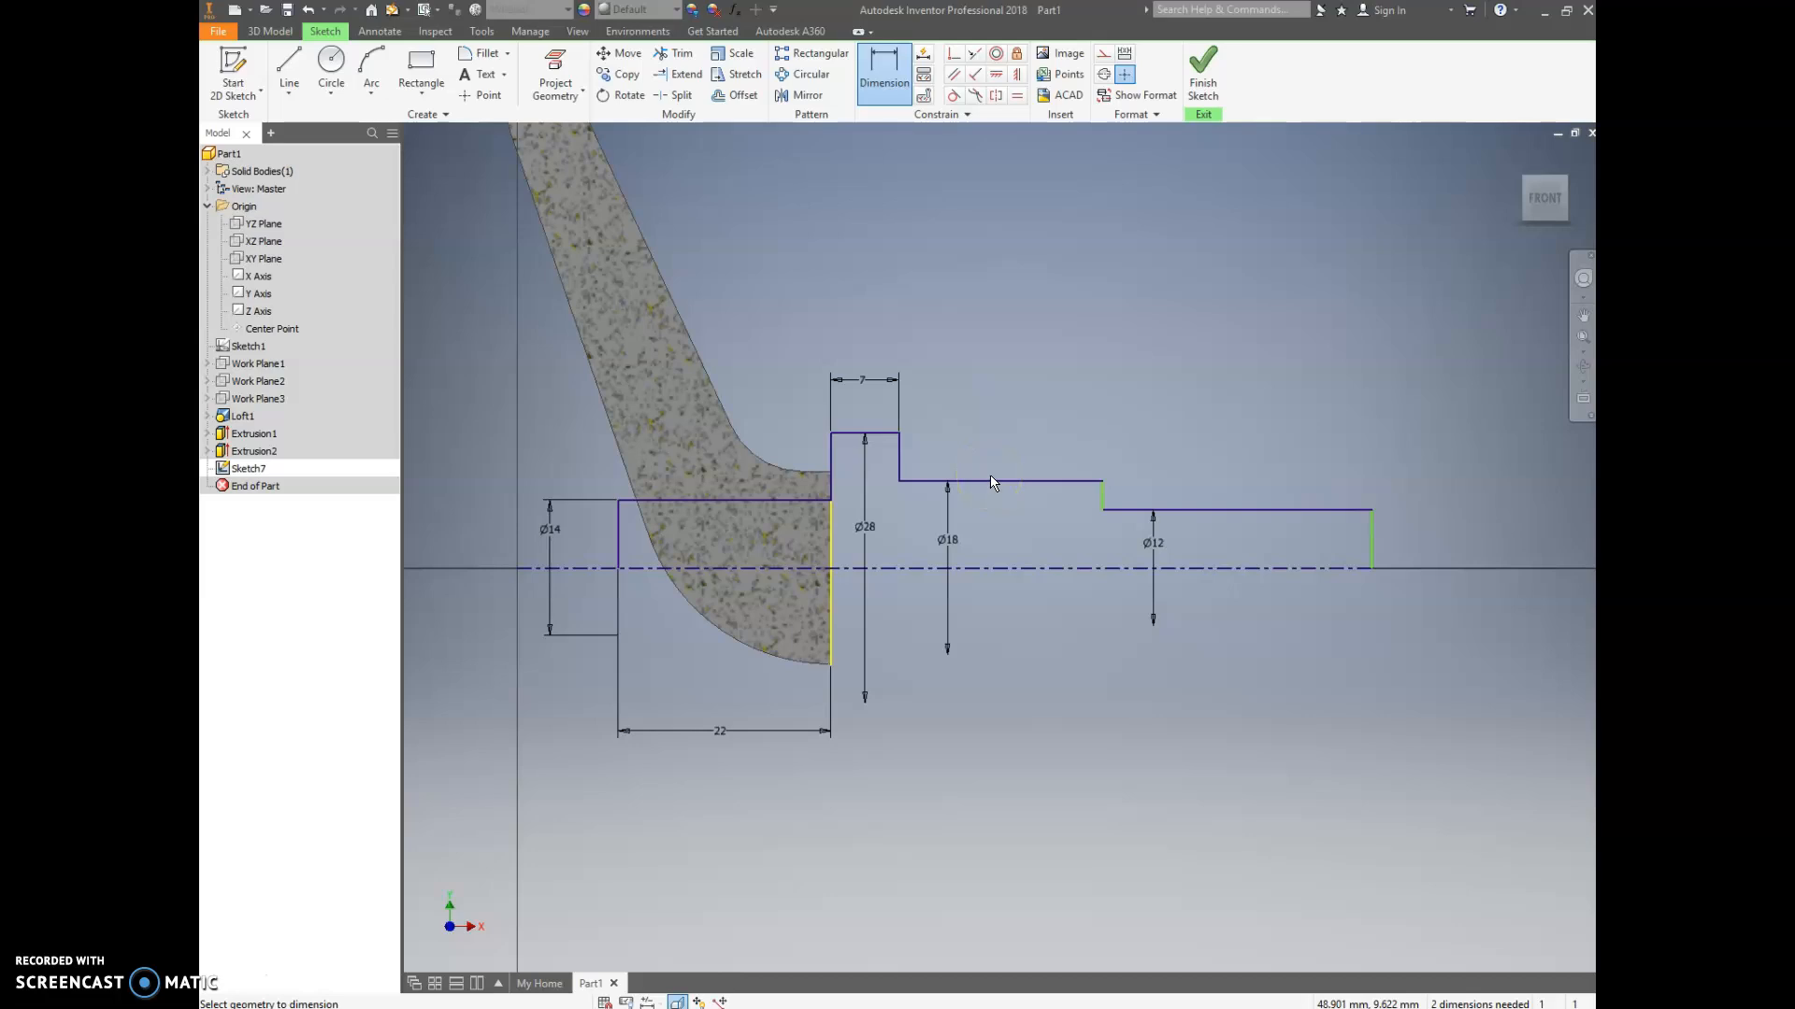
# - Set the length of the 18 mm diameter section to 28 mm and the 12 mm diameter end section to 24 mm
pyautogui.click(996, 408)
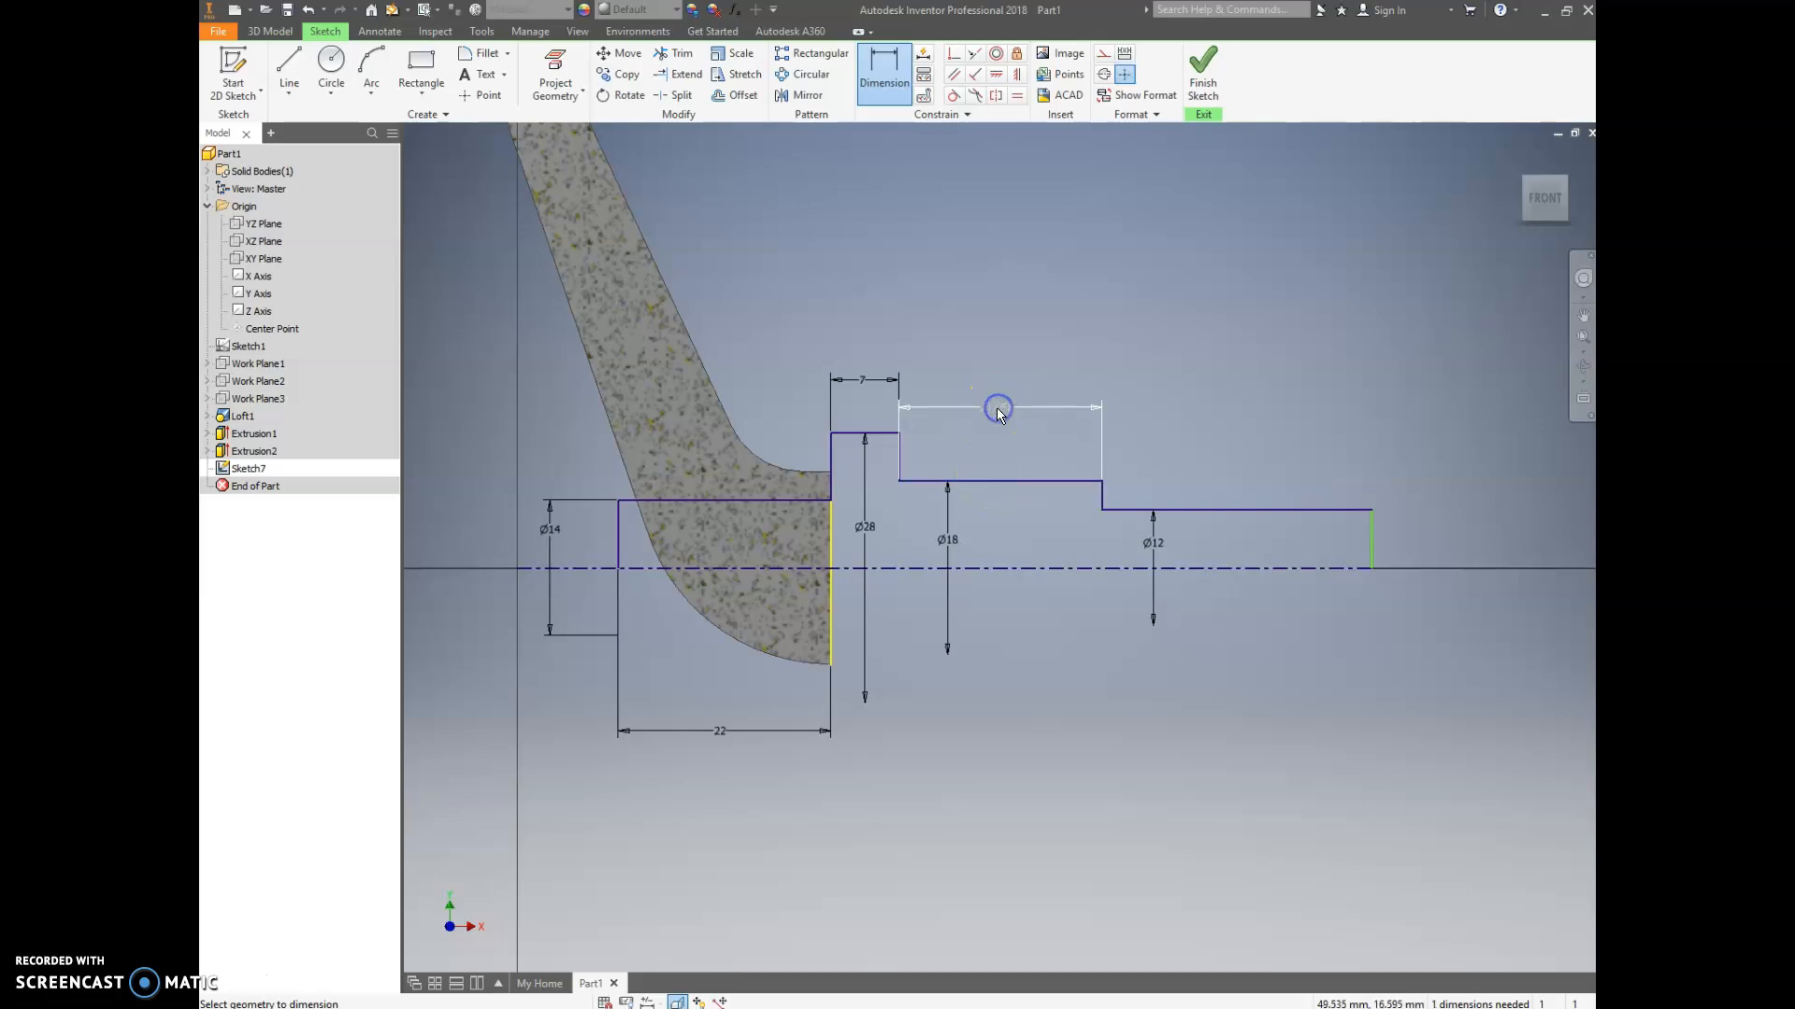
pyautogui.write('2')
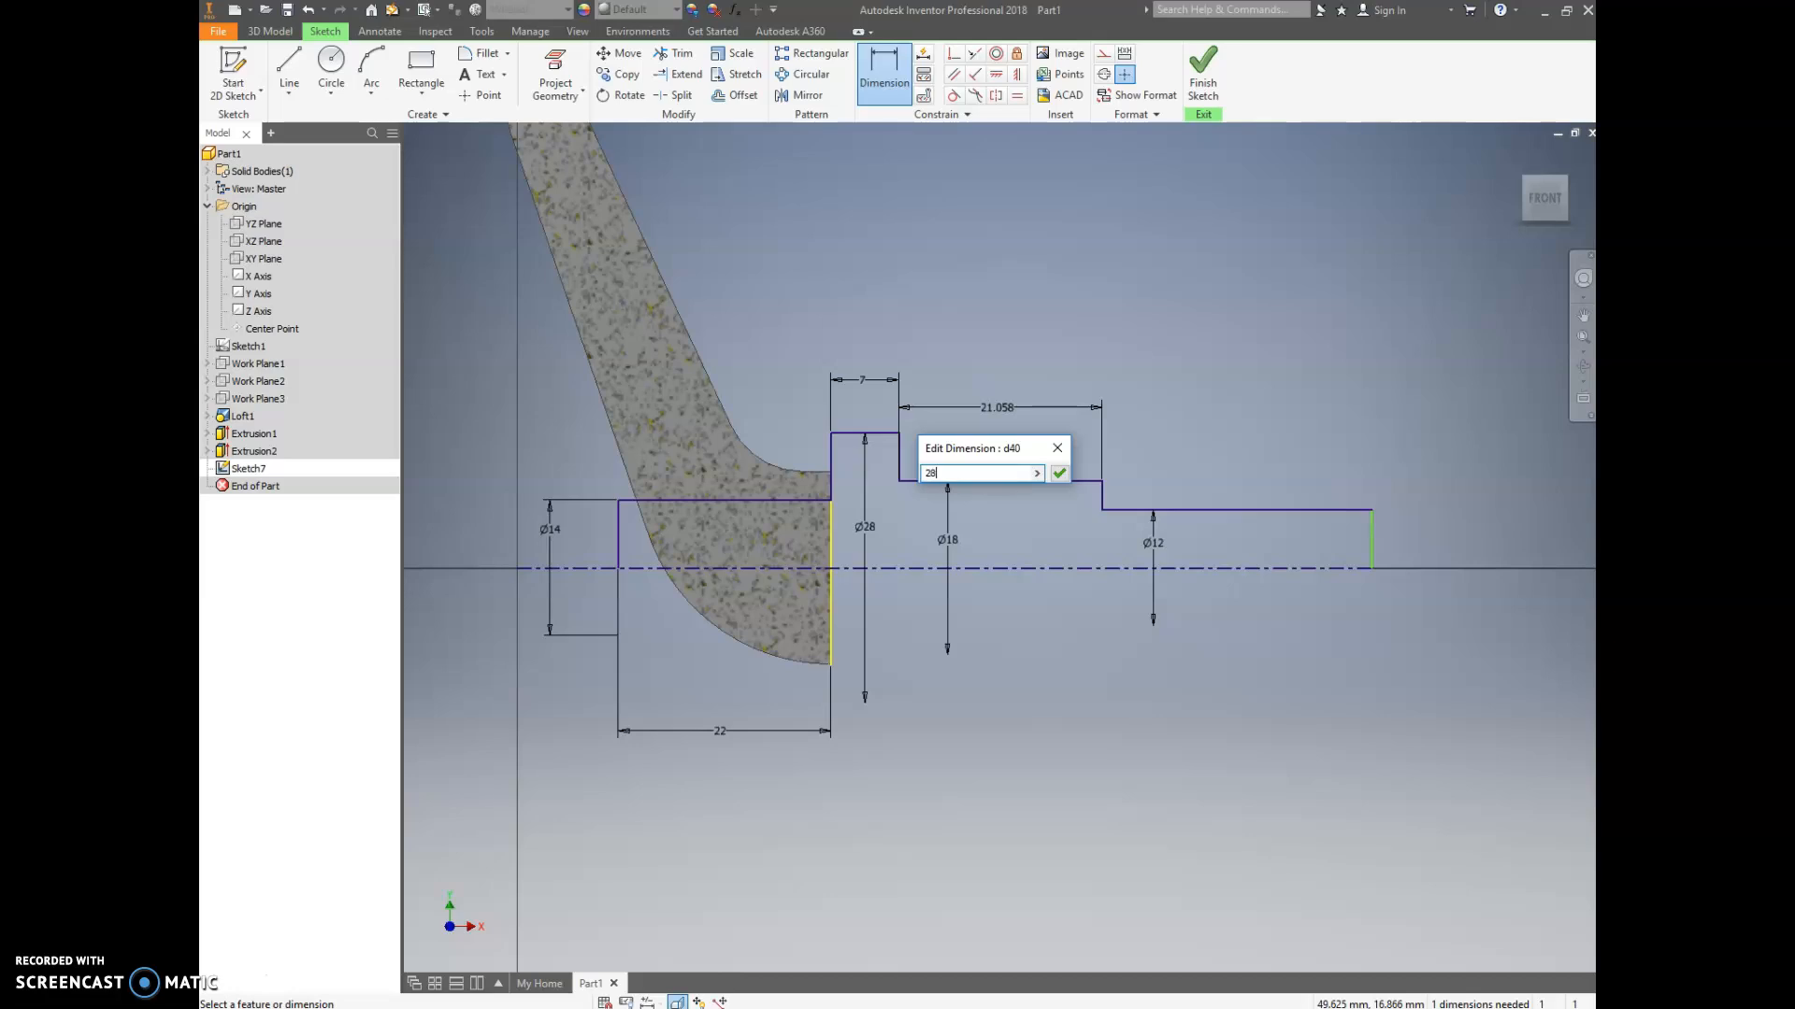
pyautogui.write('8')
pyautogui.press('Return')
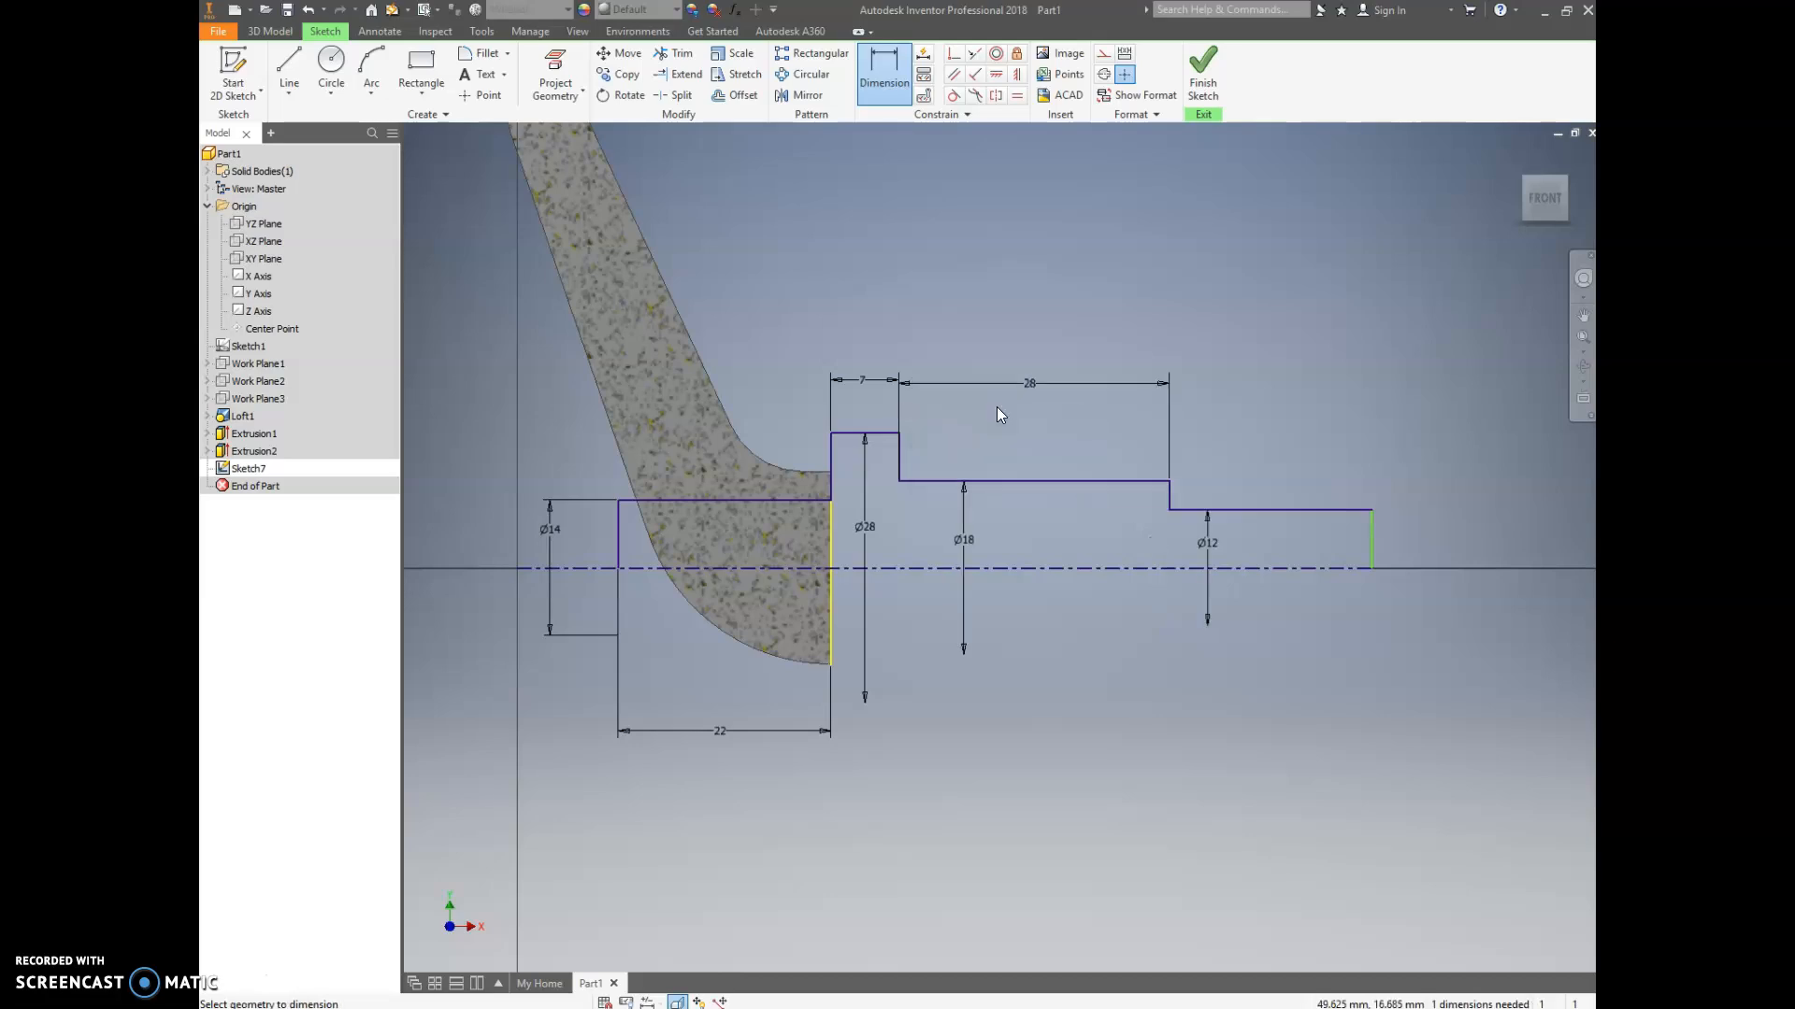
pyautogui.click(1243, 510)
pyautogui.click(1255, 402)
pyautogui.write('24')
pyautogui.press('Return')
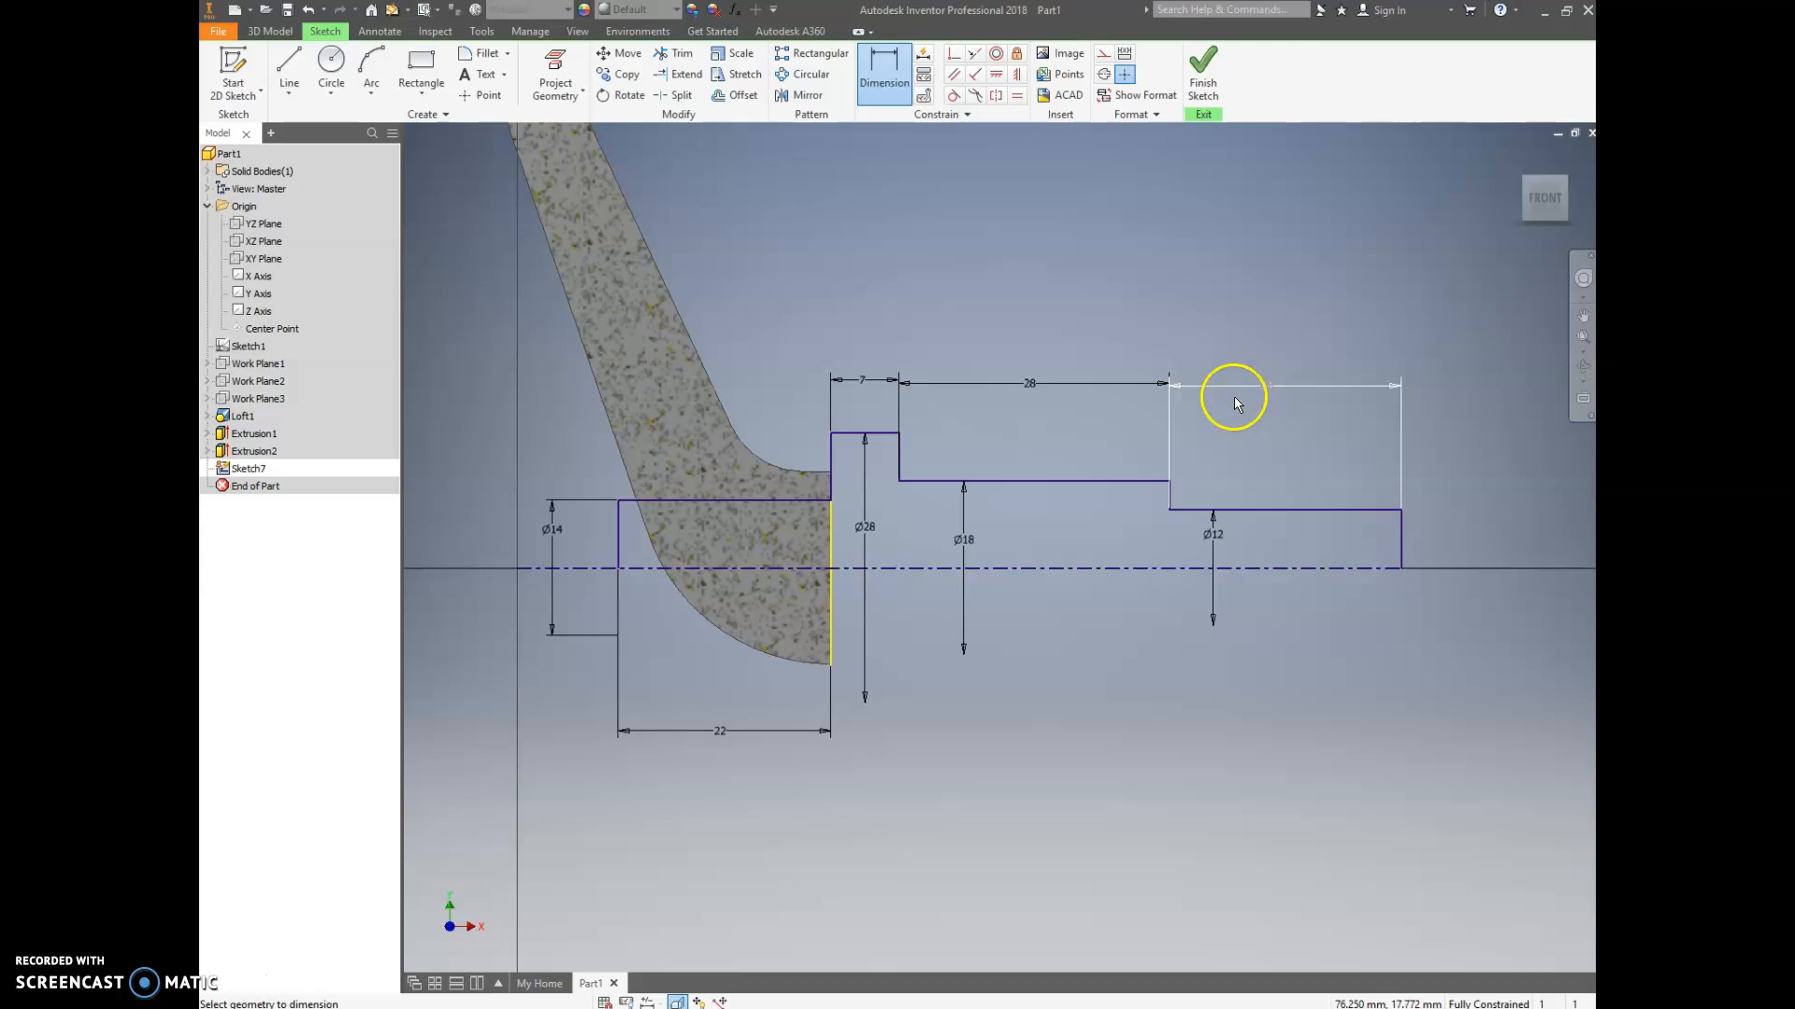
# - Finish the sketch and revolve the stepped shaft profile a full turn about its centerline, joining it to the arm
pyautogui.click(1206, 82)
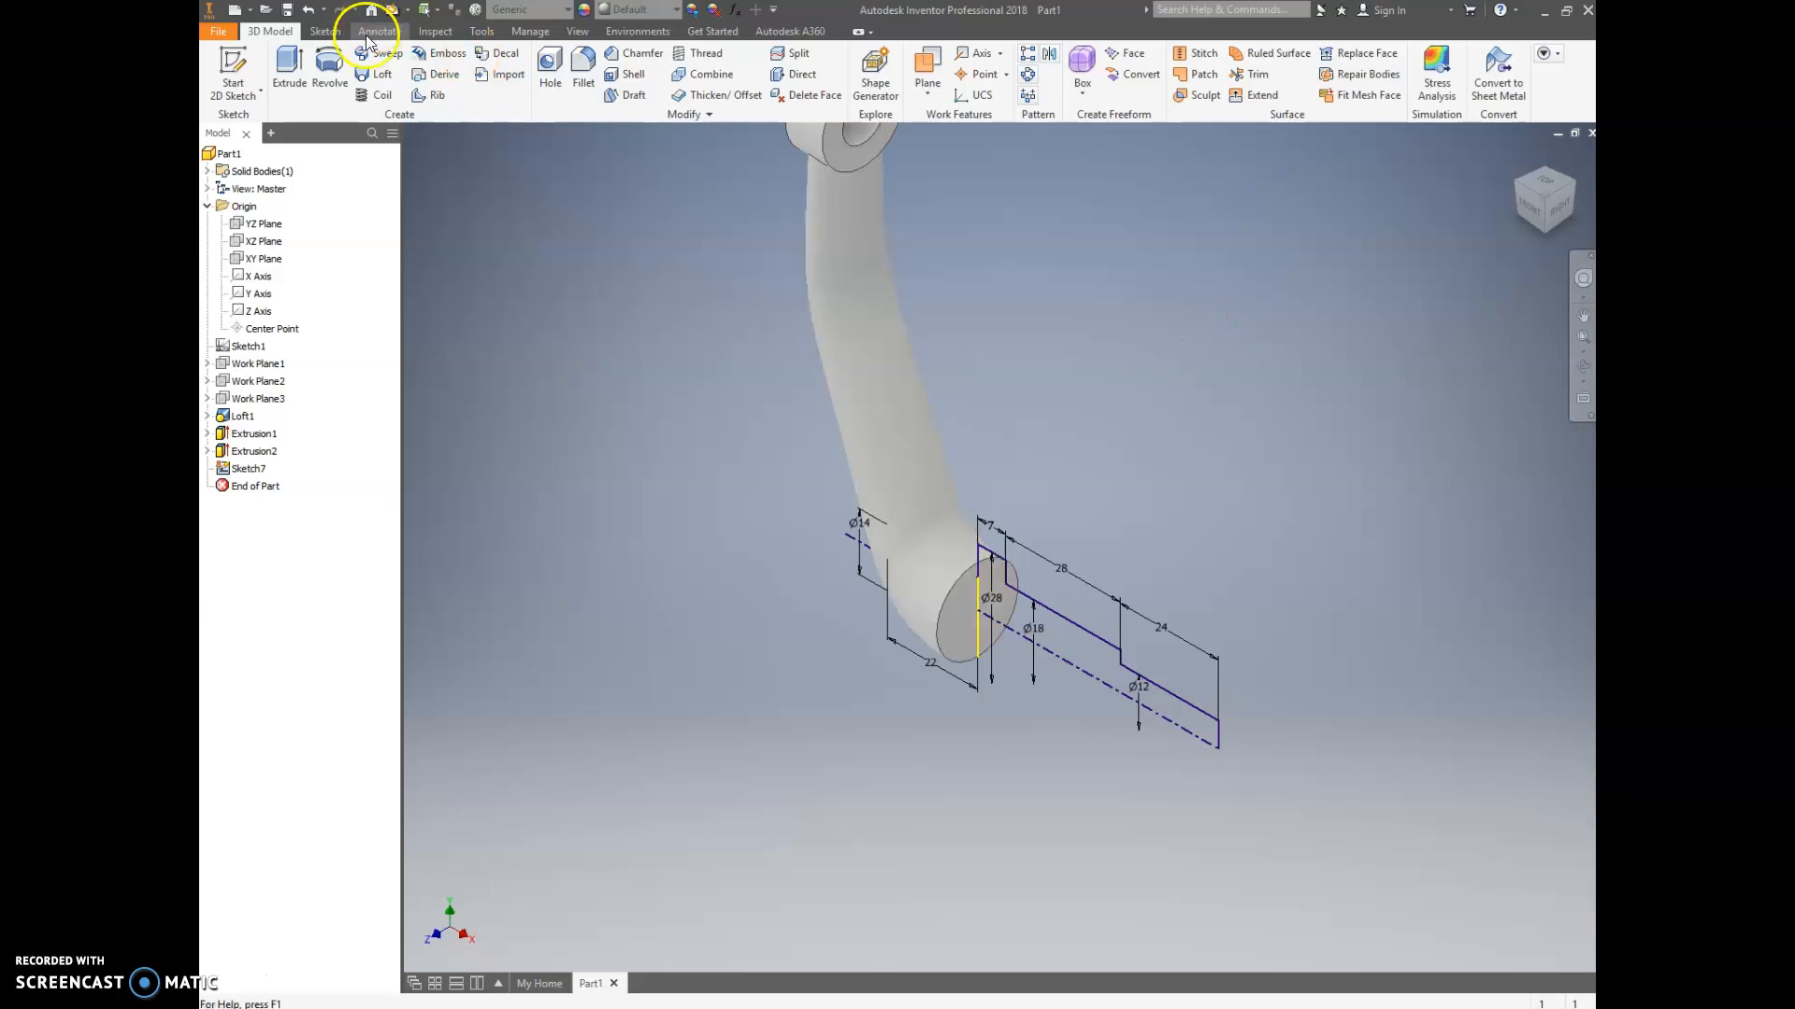
pyautogui.click(326, 75)
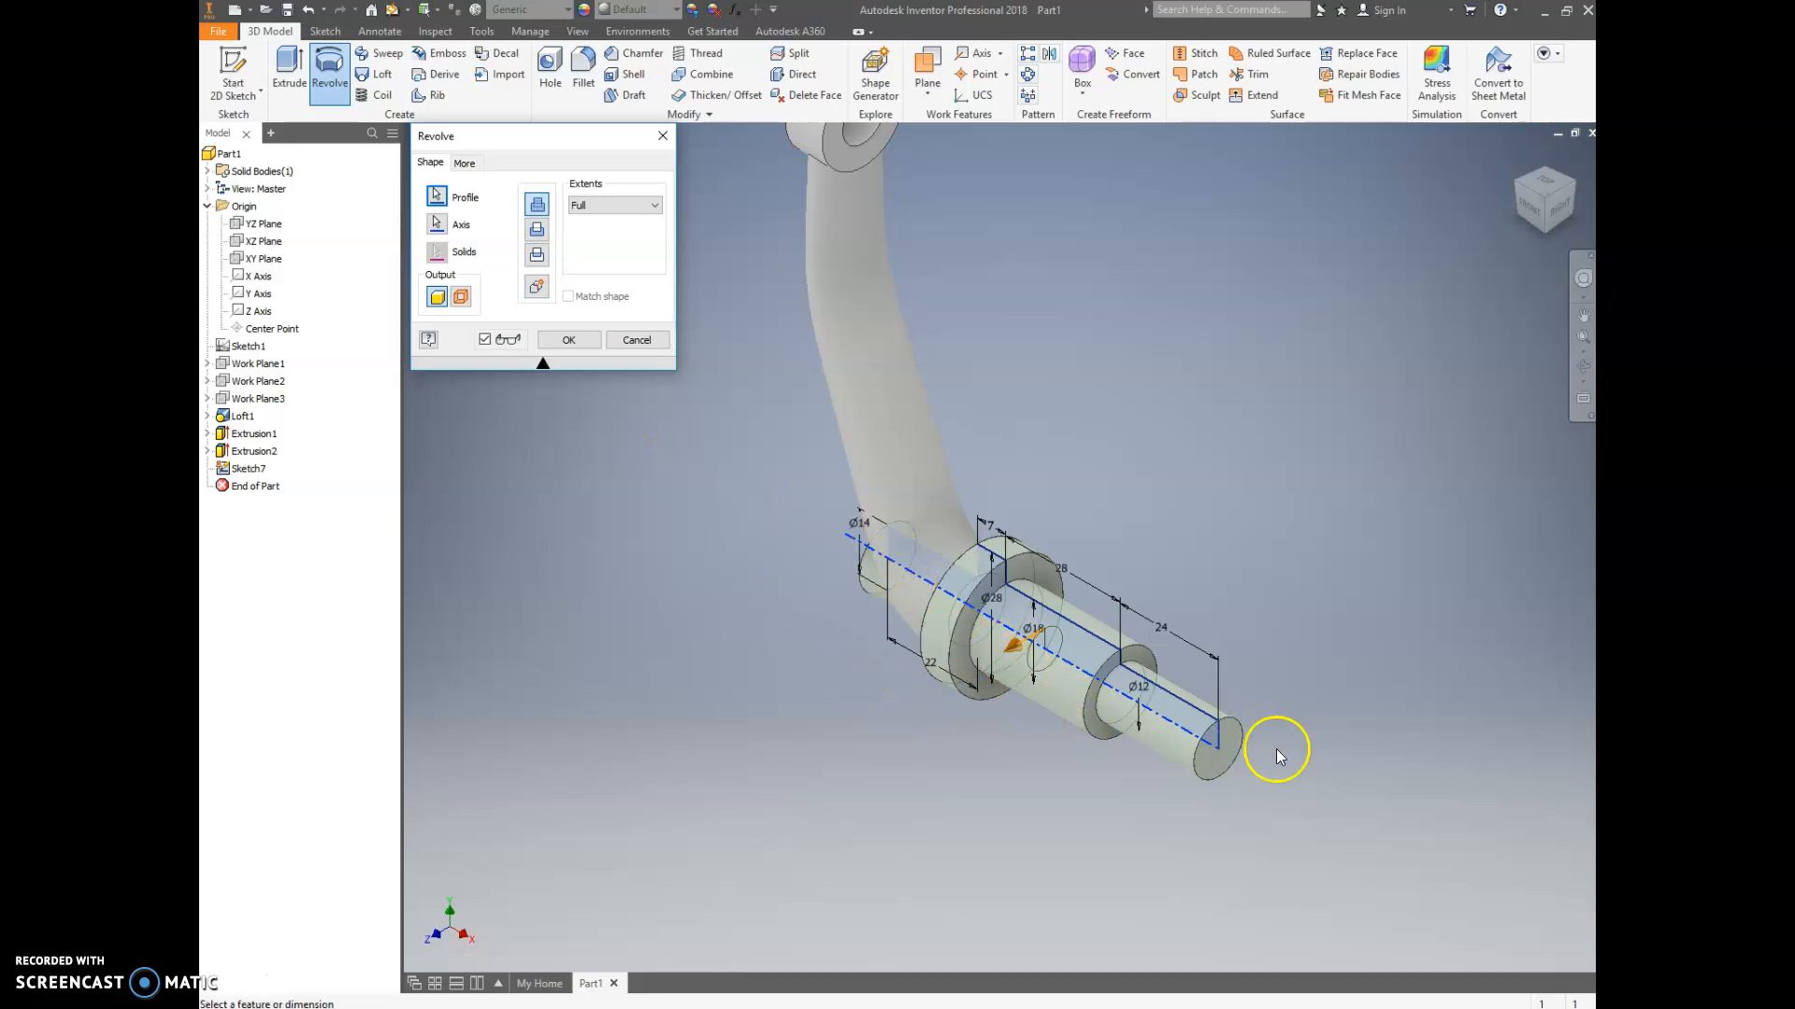
pyautogui.click(449, 204)
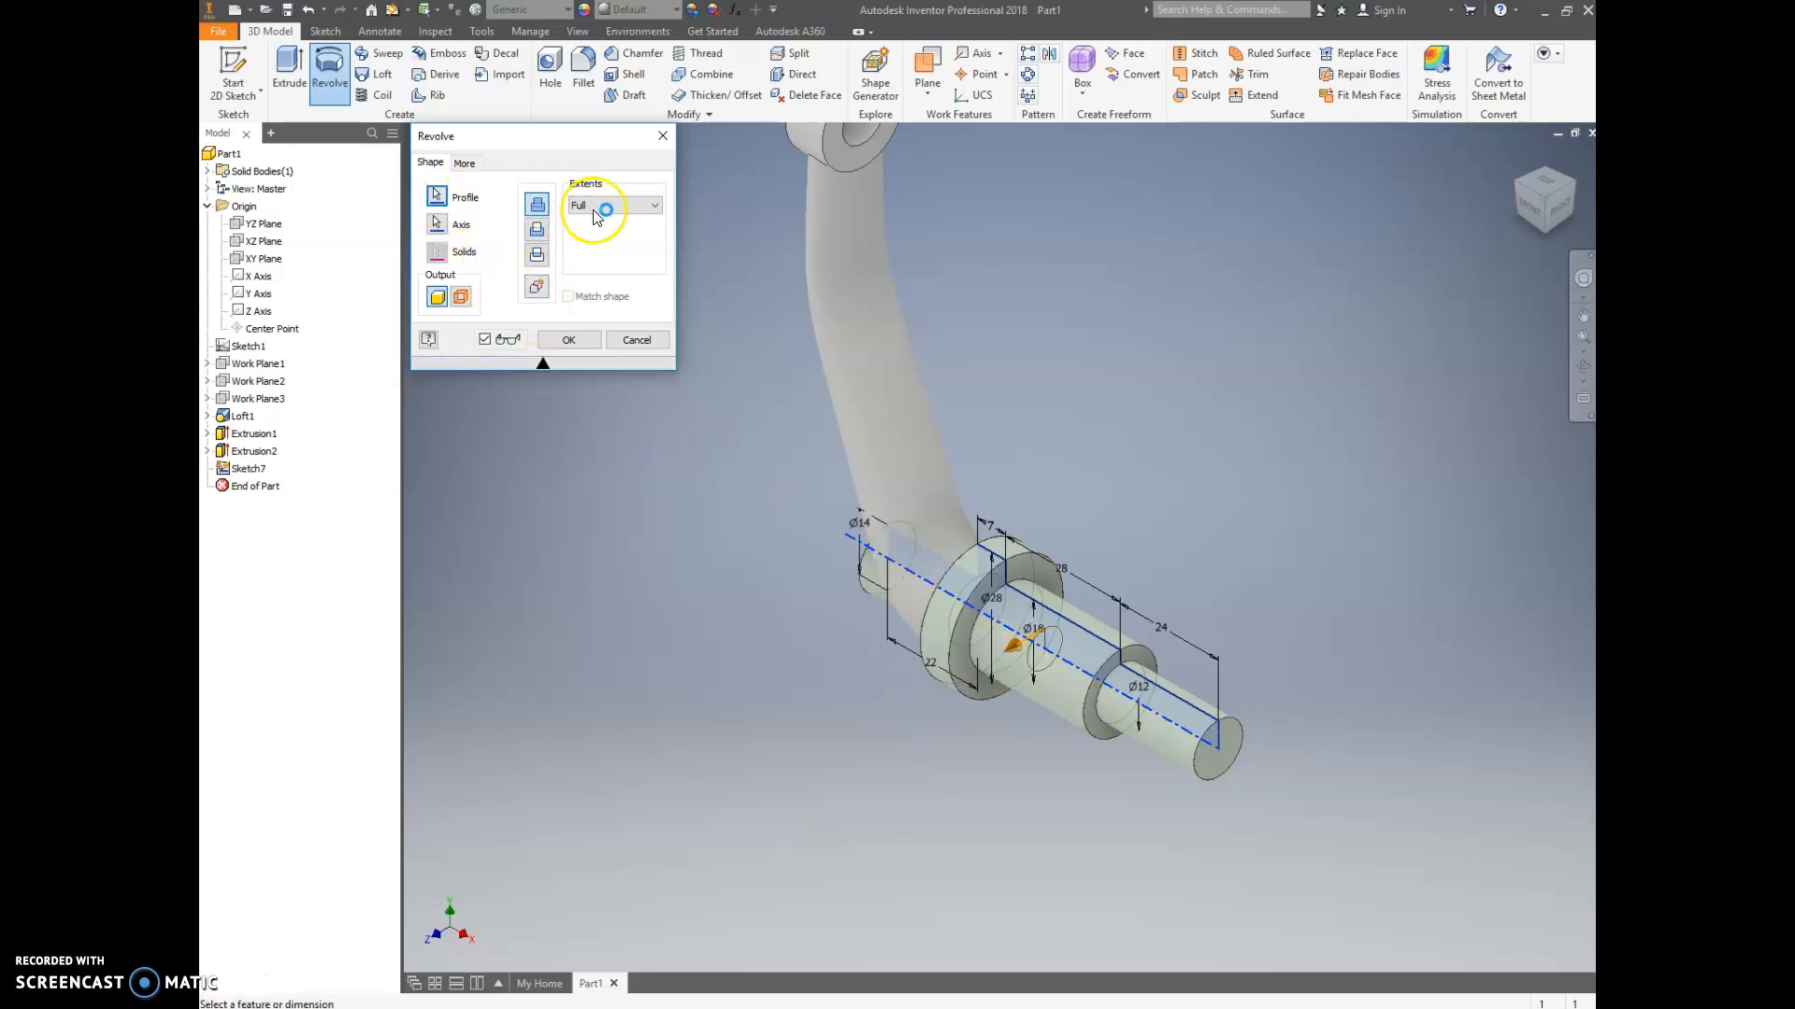
pyautogui.click(570, 340)
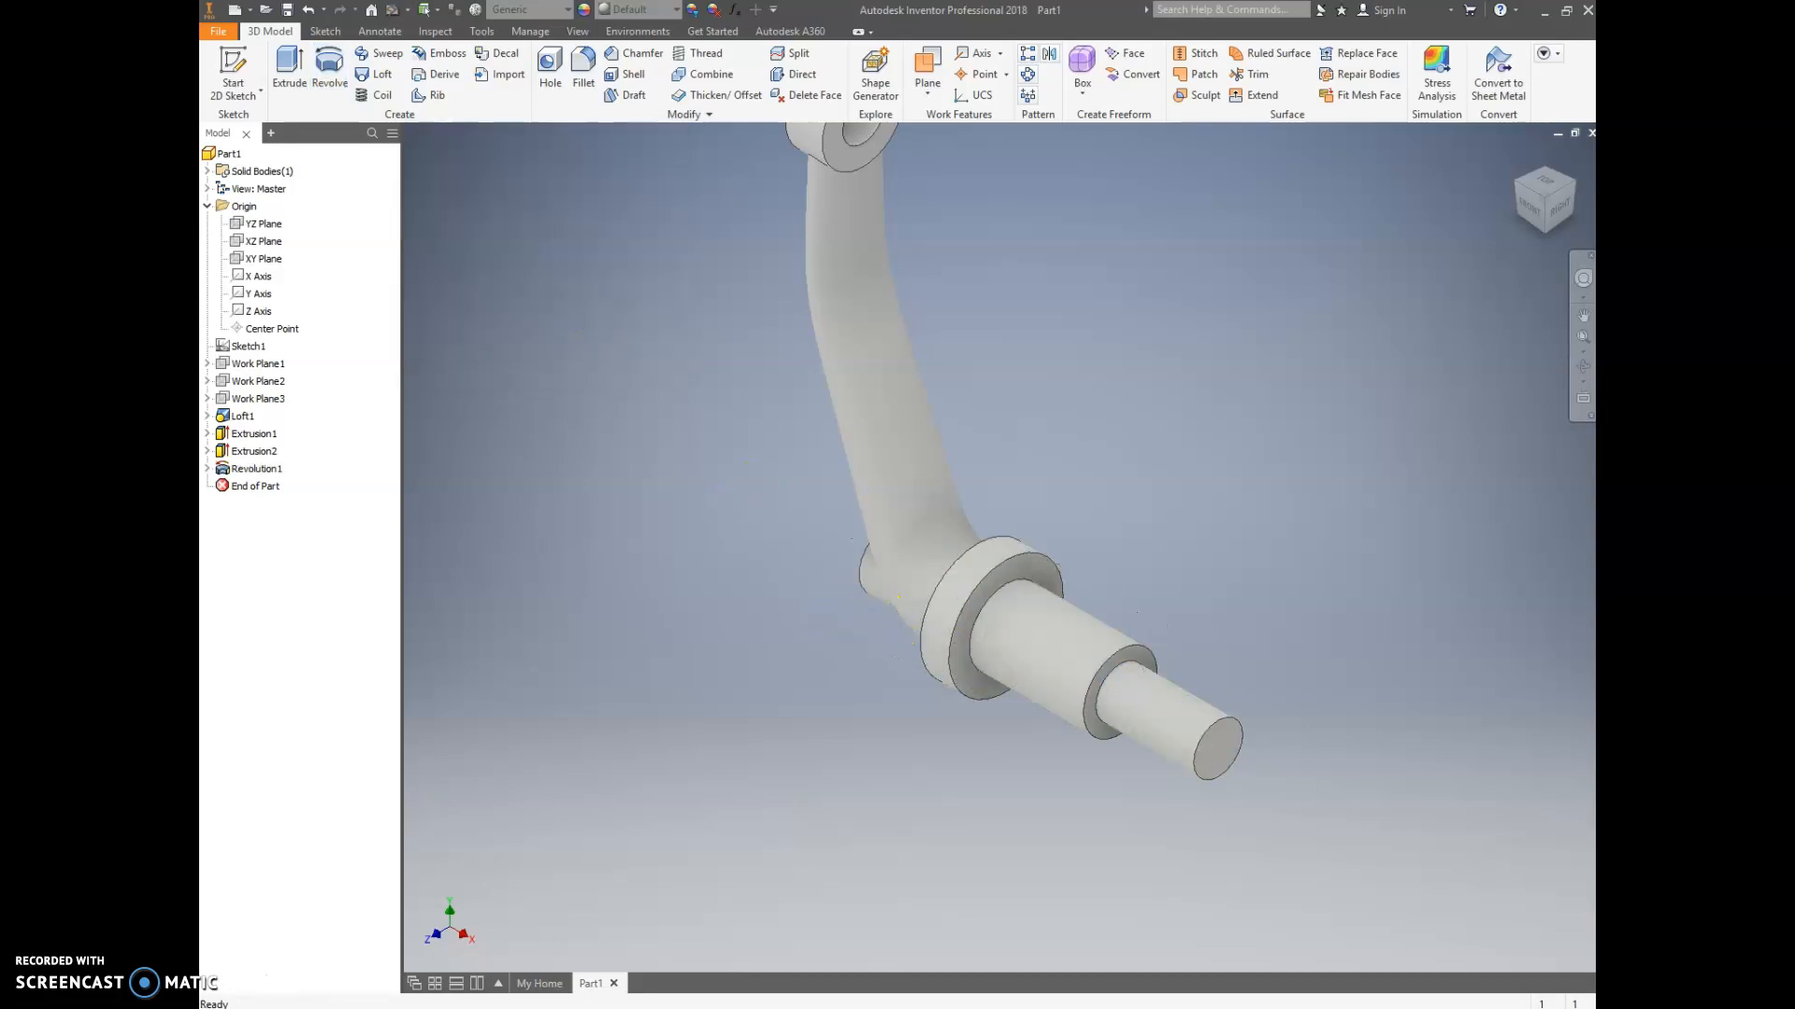
# - Fillet the collar's outer edge on the arm side with a 2 mm radius
pyautogui.click(1529, 204)
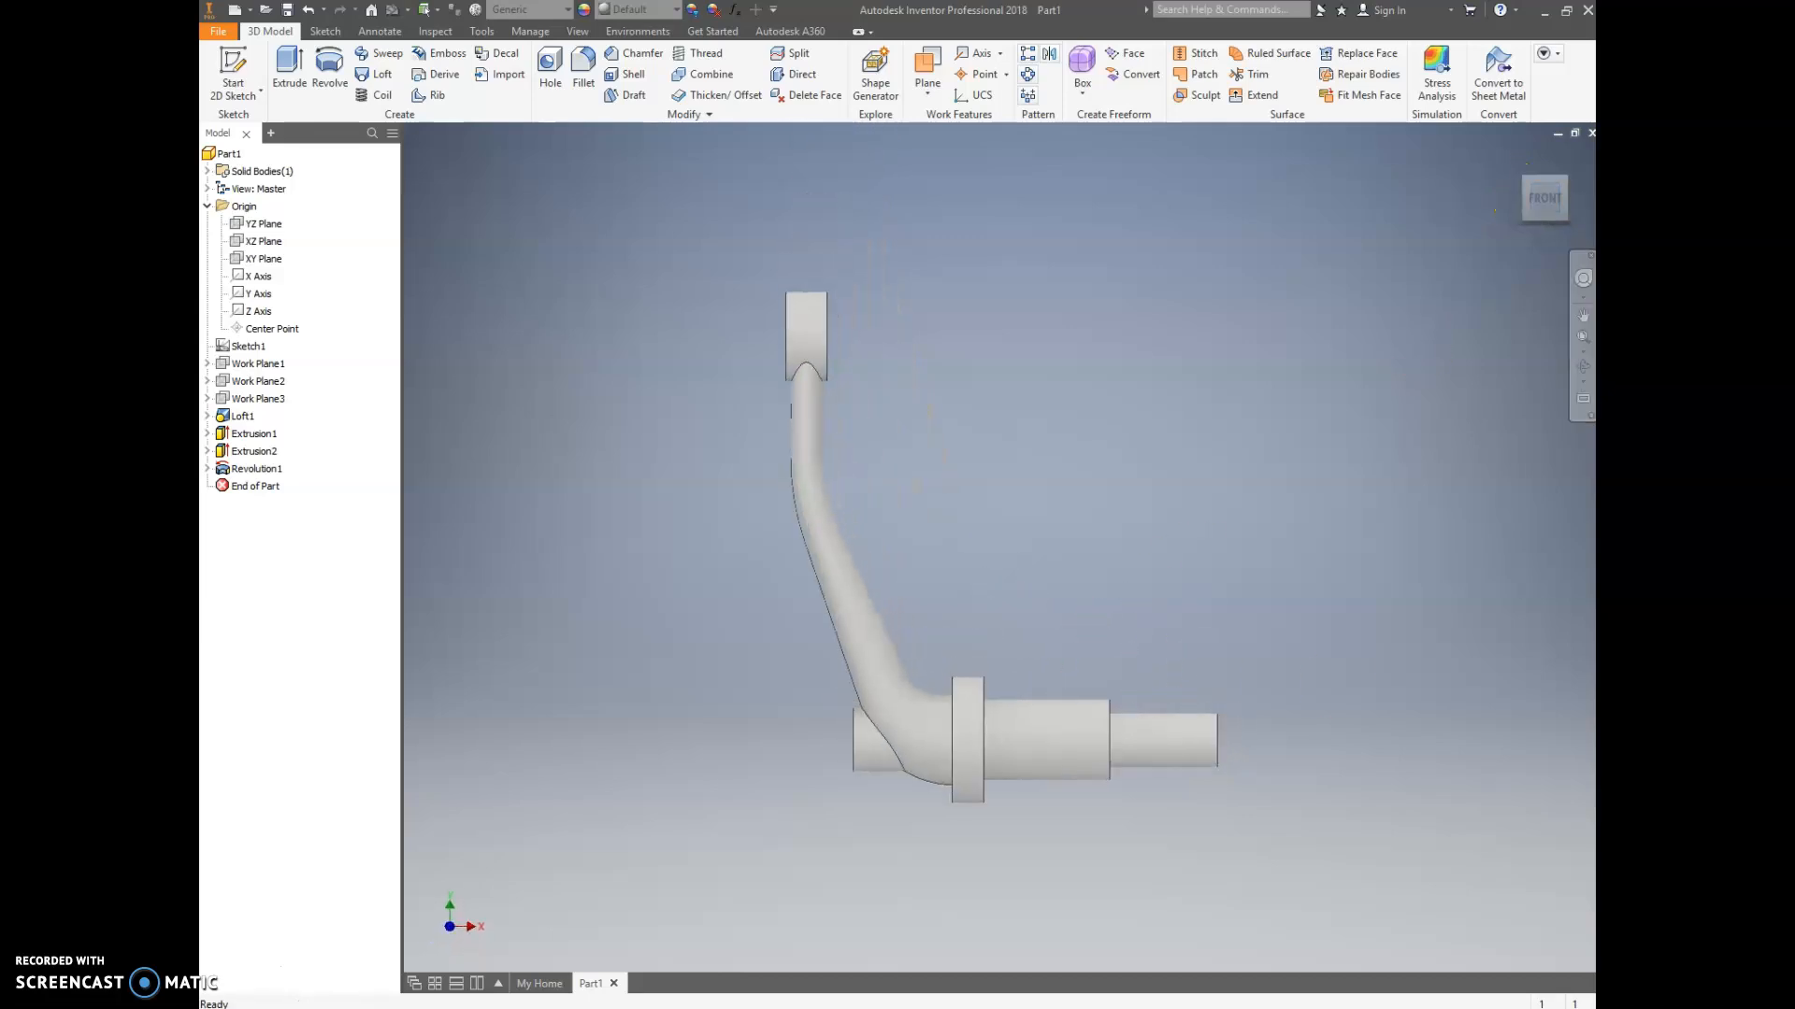
pyautogui.scroll(8, 956, 823)
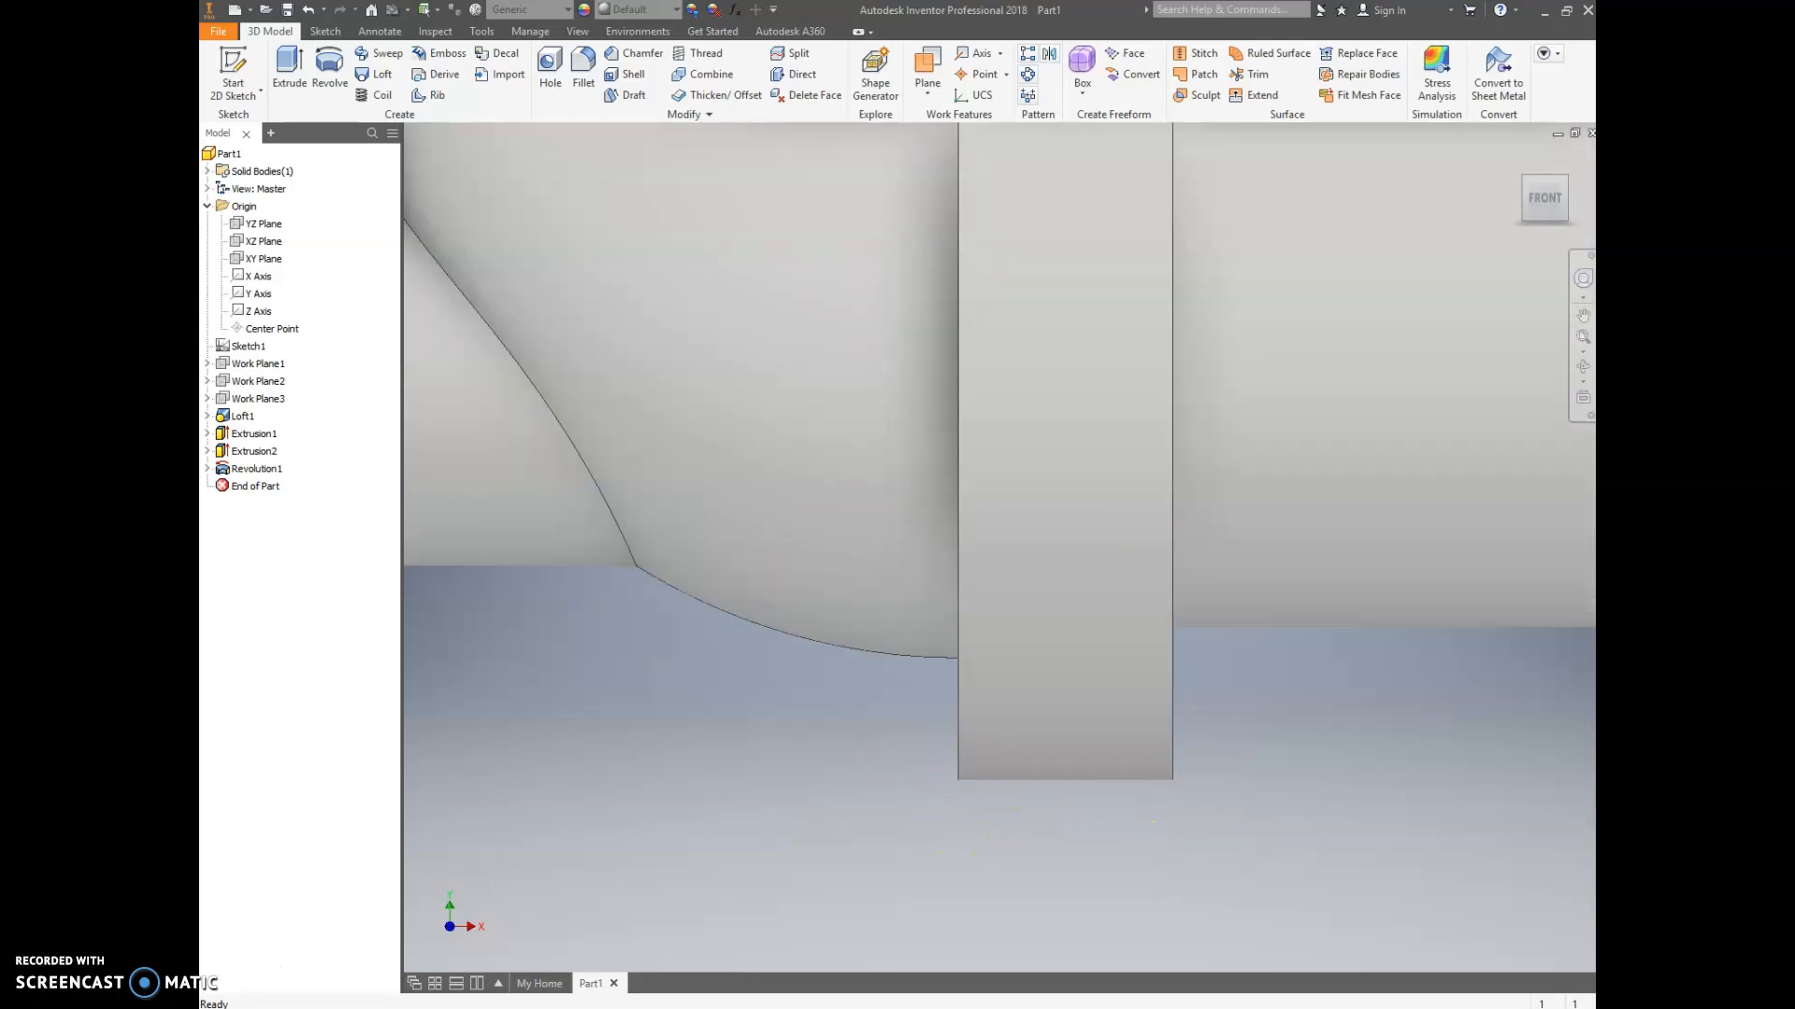
pyautogui.click(1523, 184)
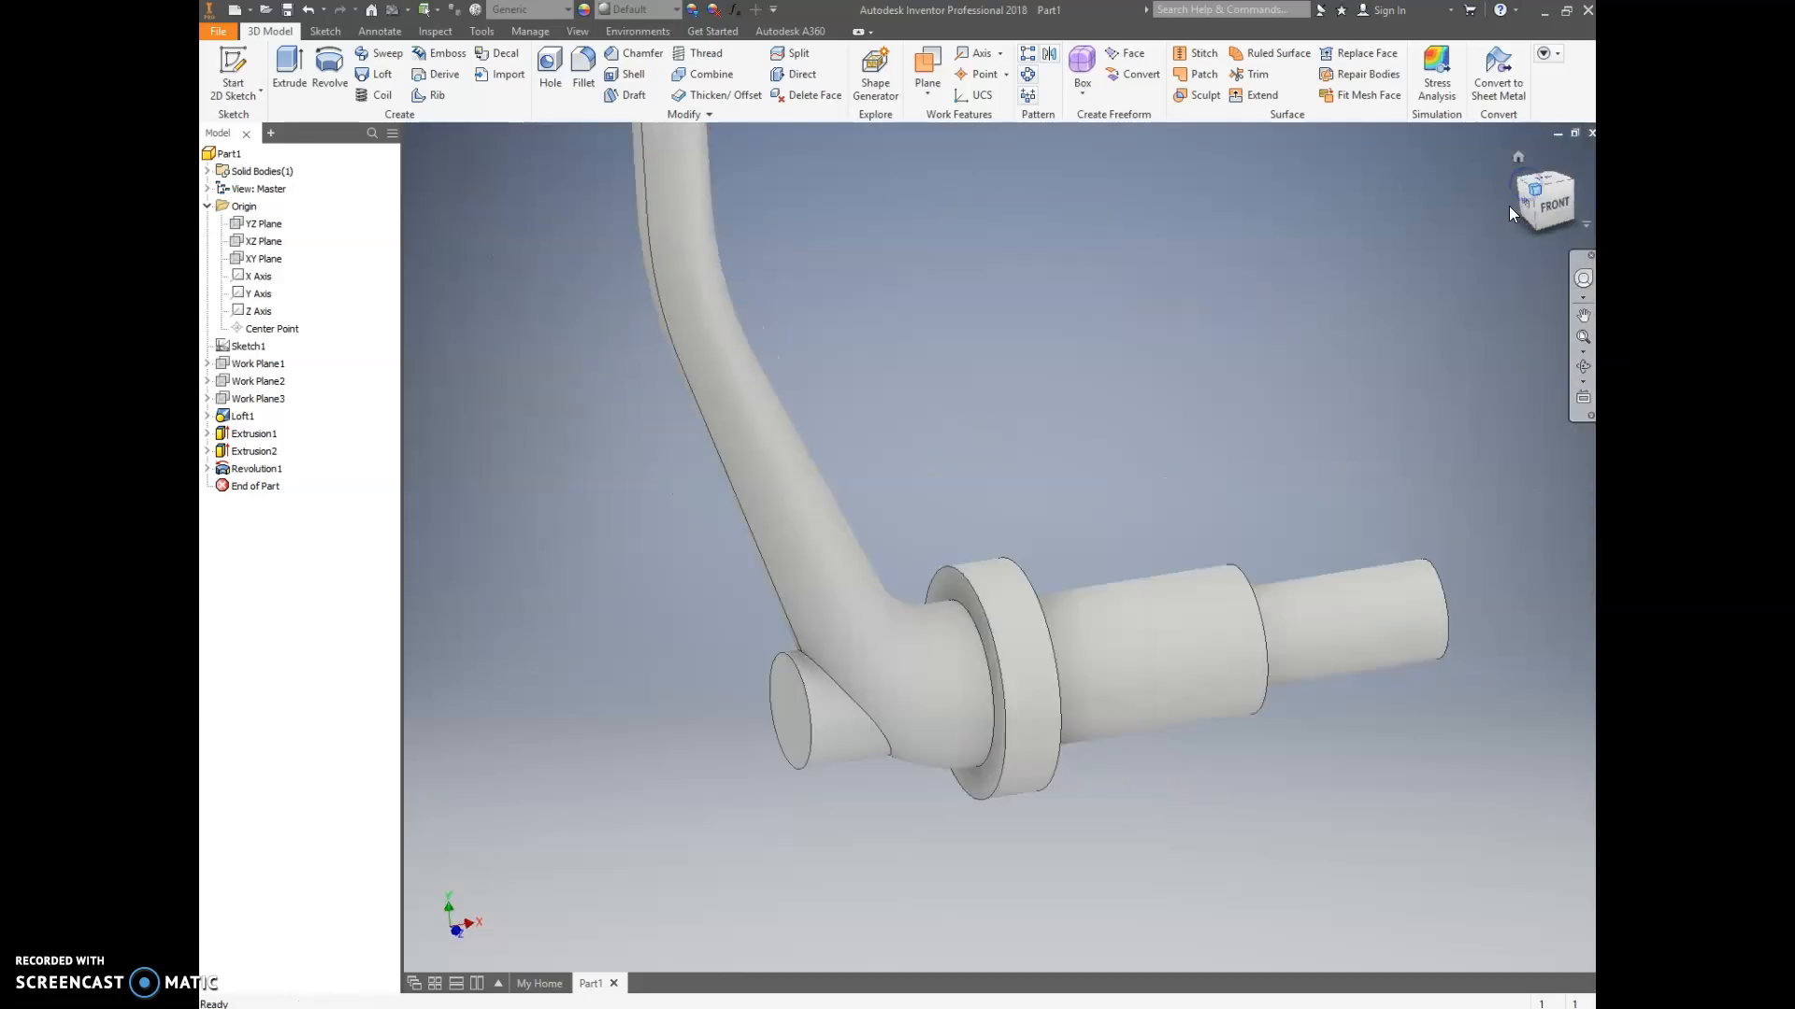
pyautogui.moveTo(1098, 796); pyautogui.dragTo(985, 625, button='middle')
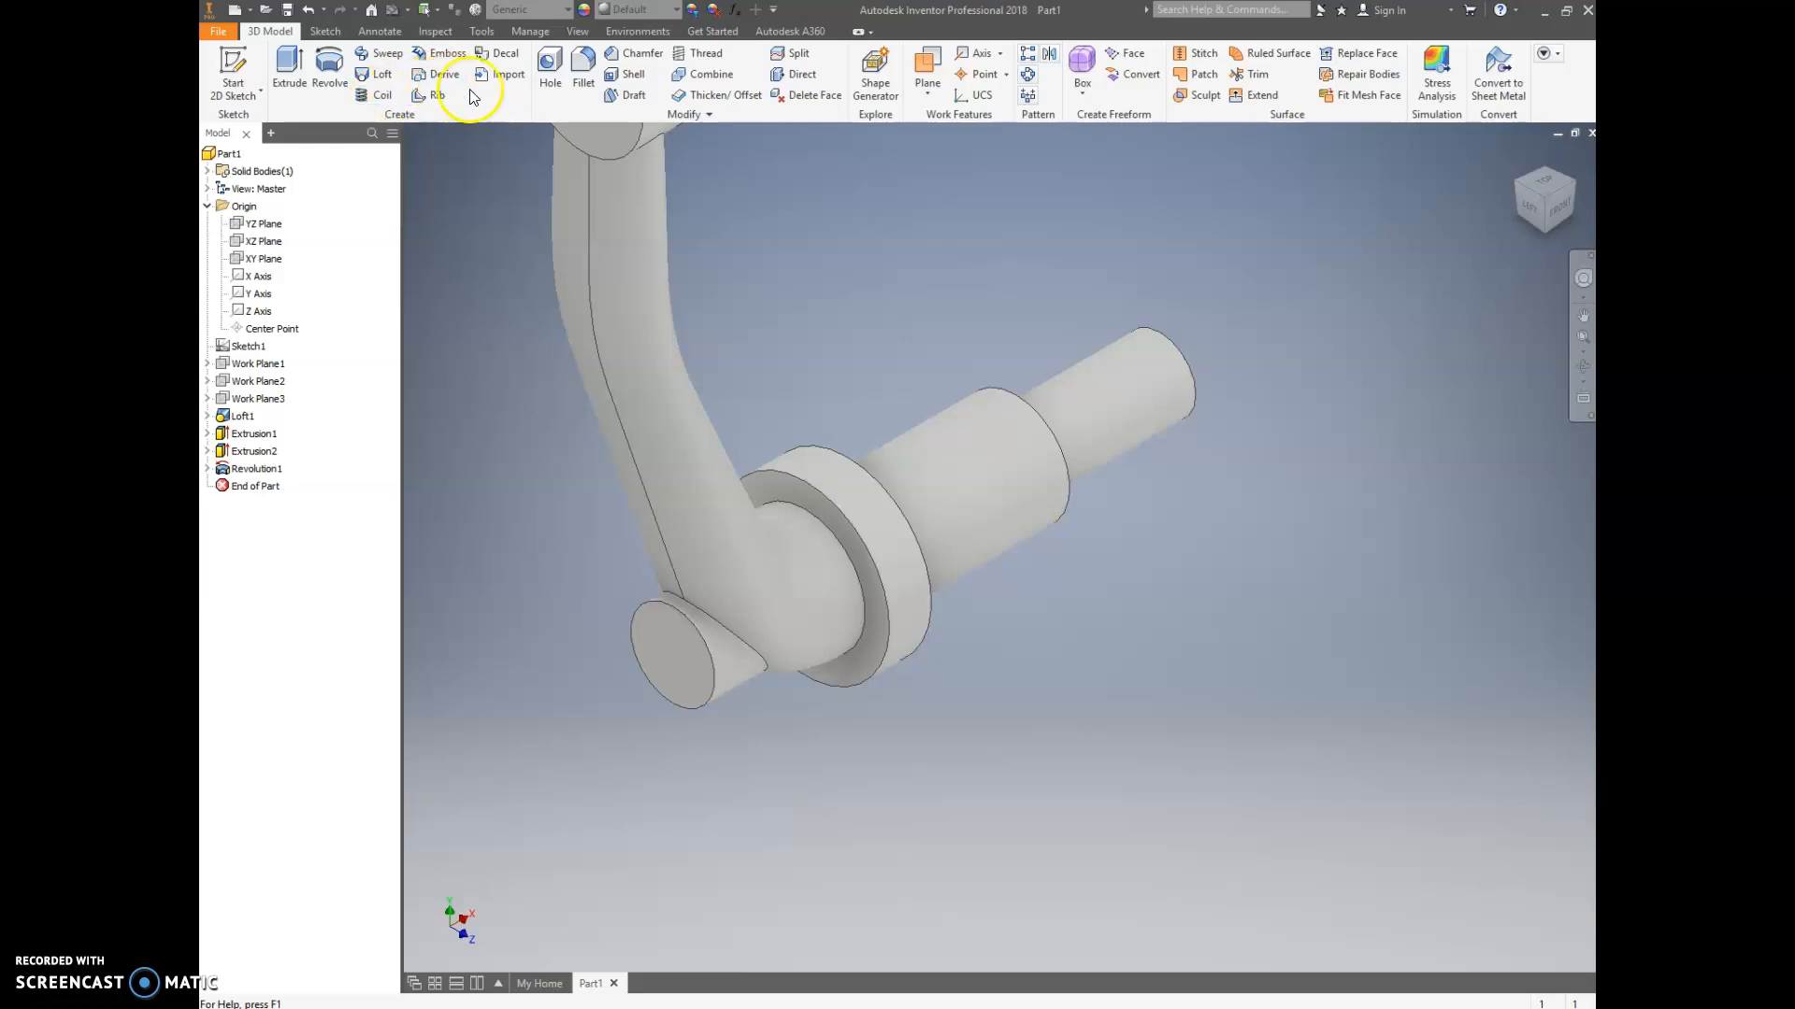
pyautogui.click(580, 73)
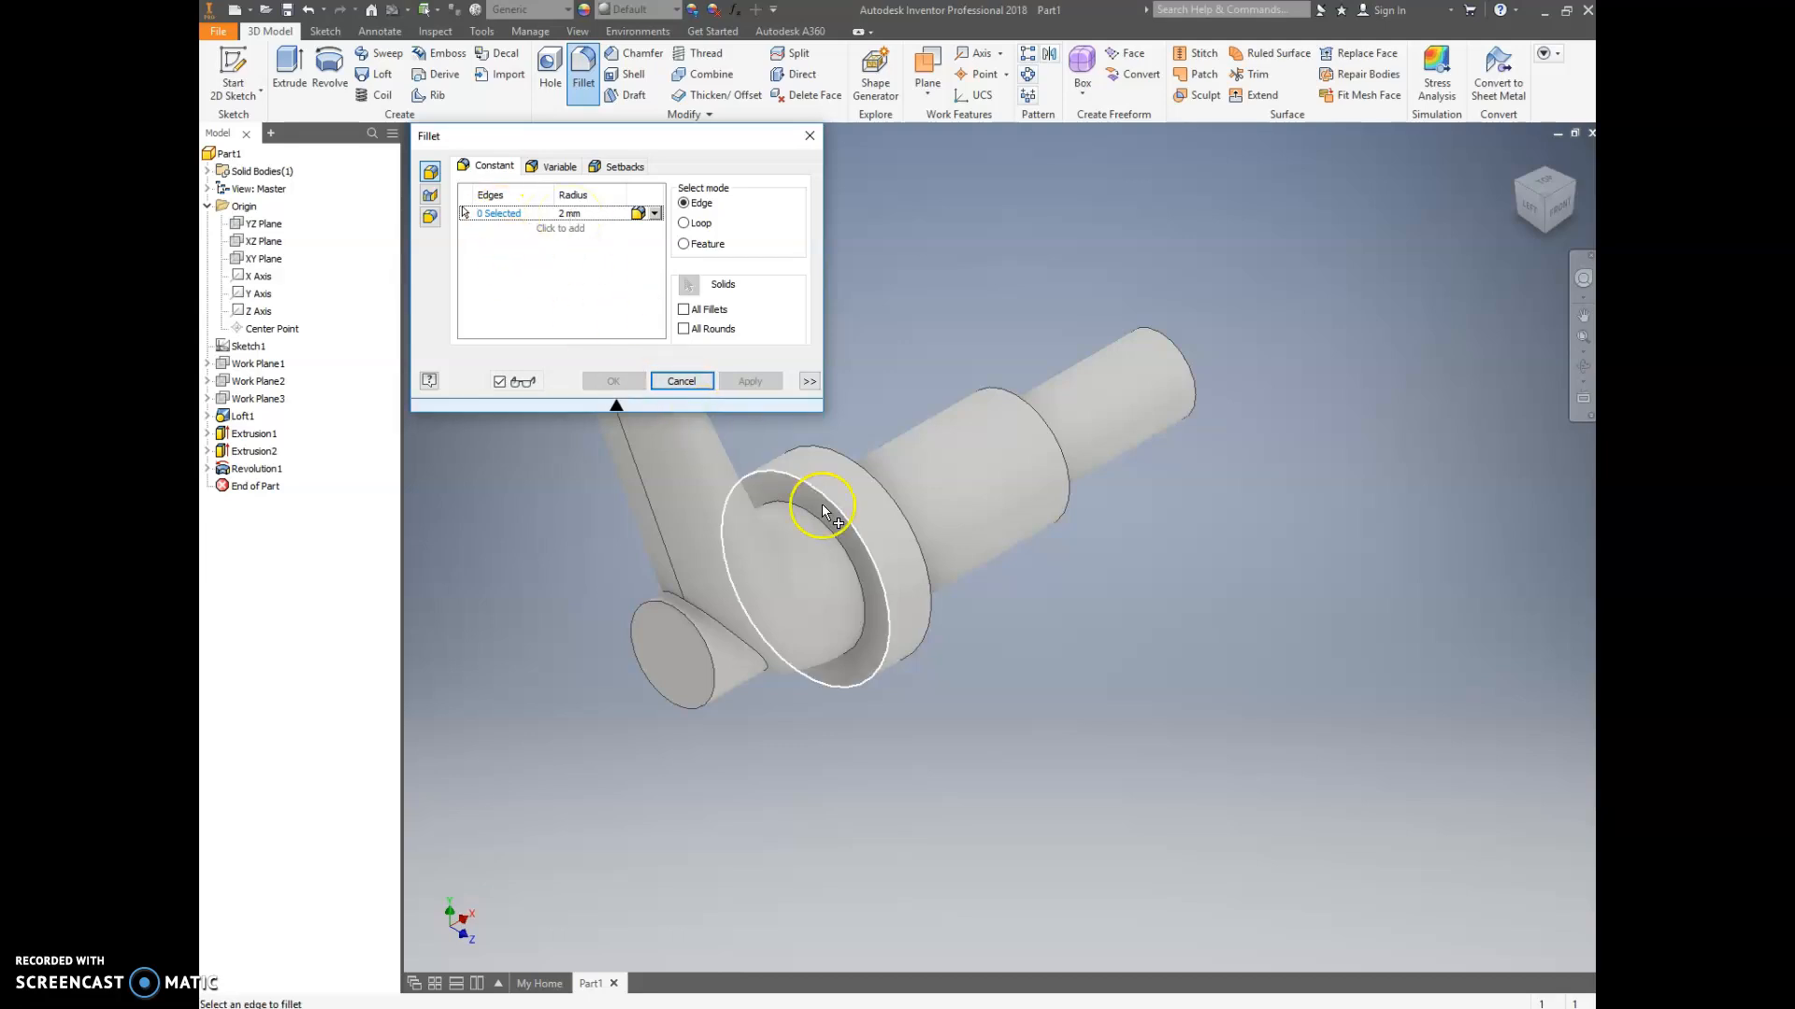
pyautogui.click(858, 535)
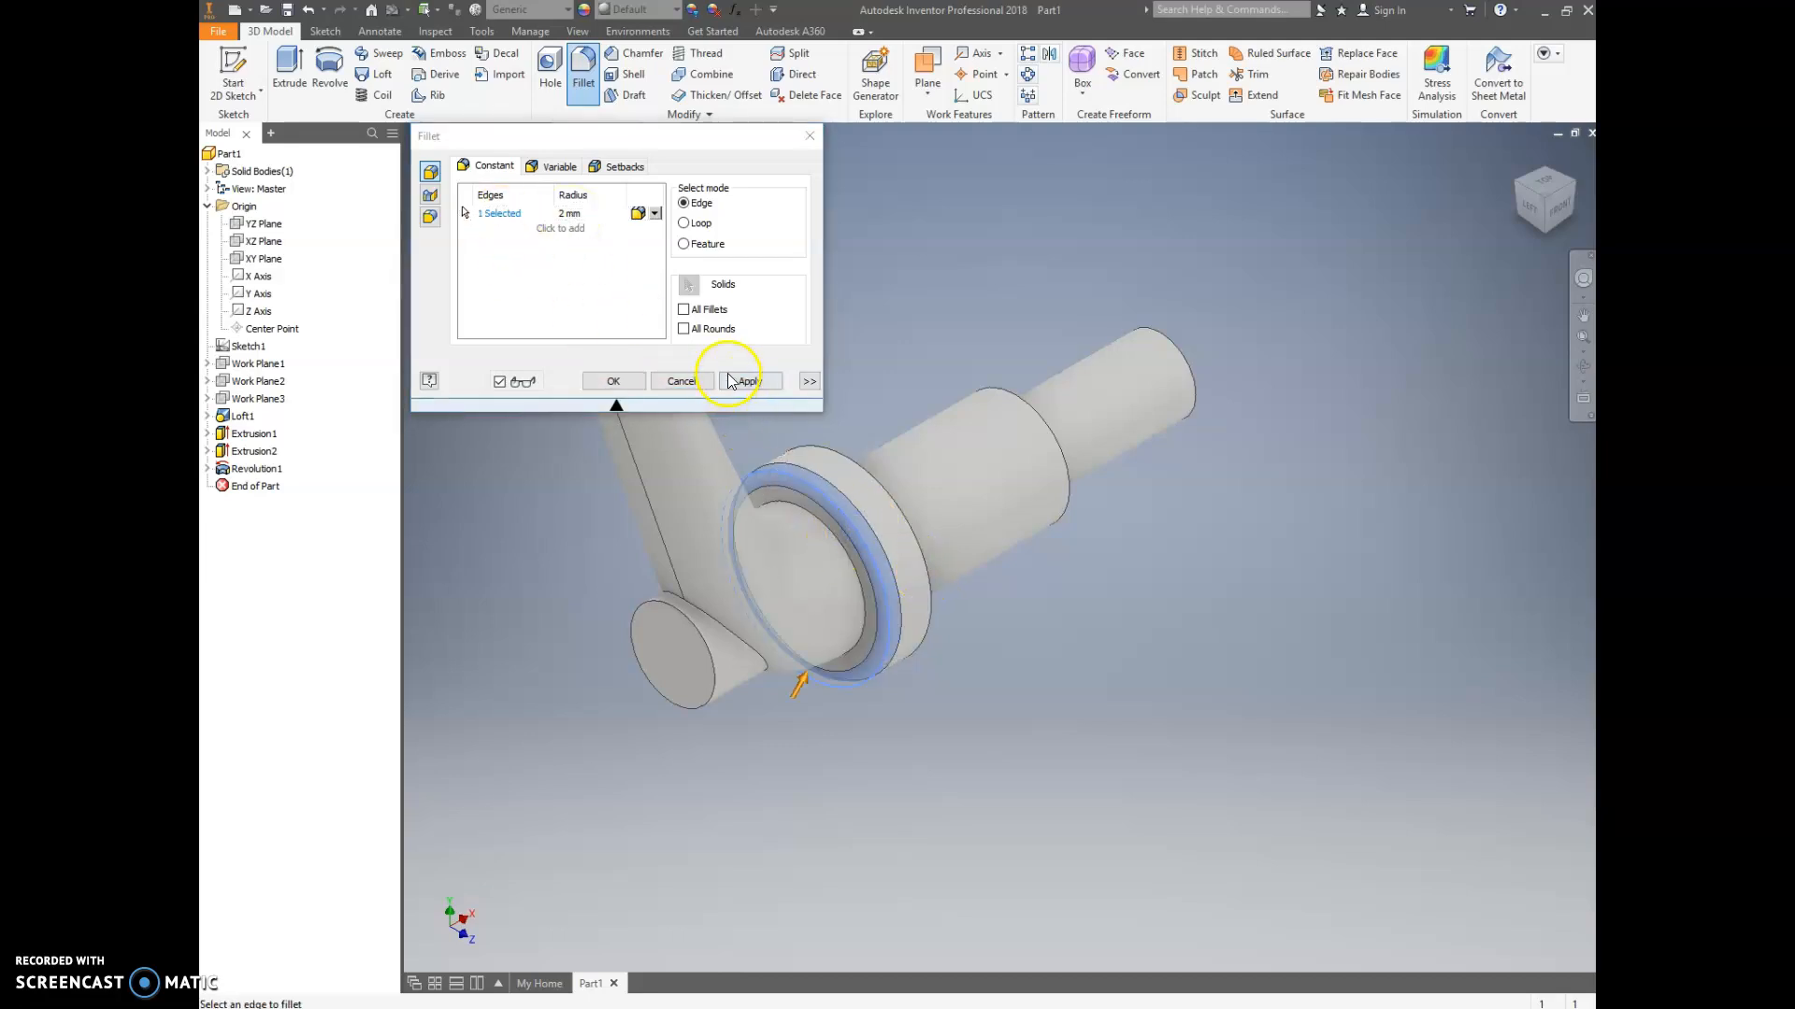
pyautogui.click(740, 383)
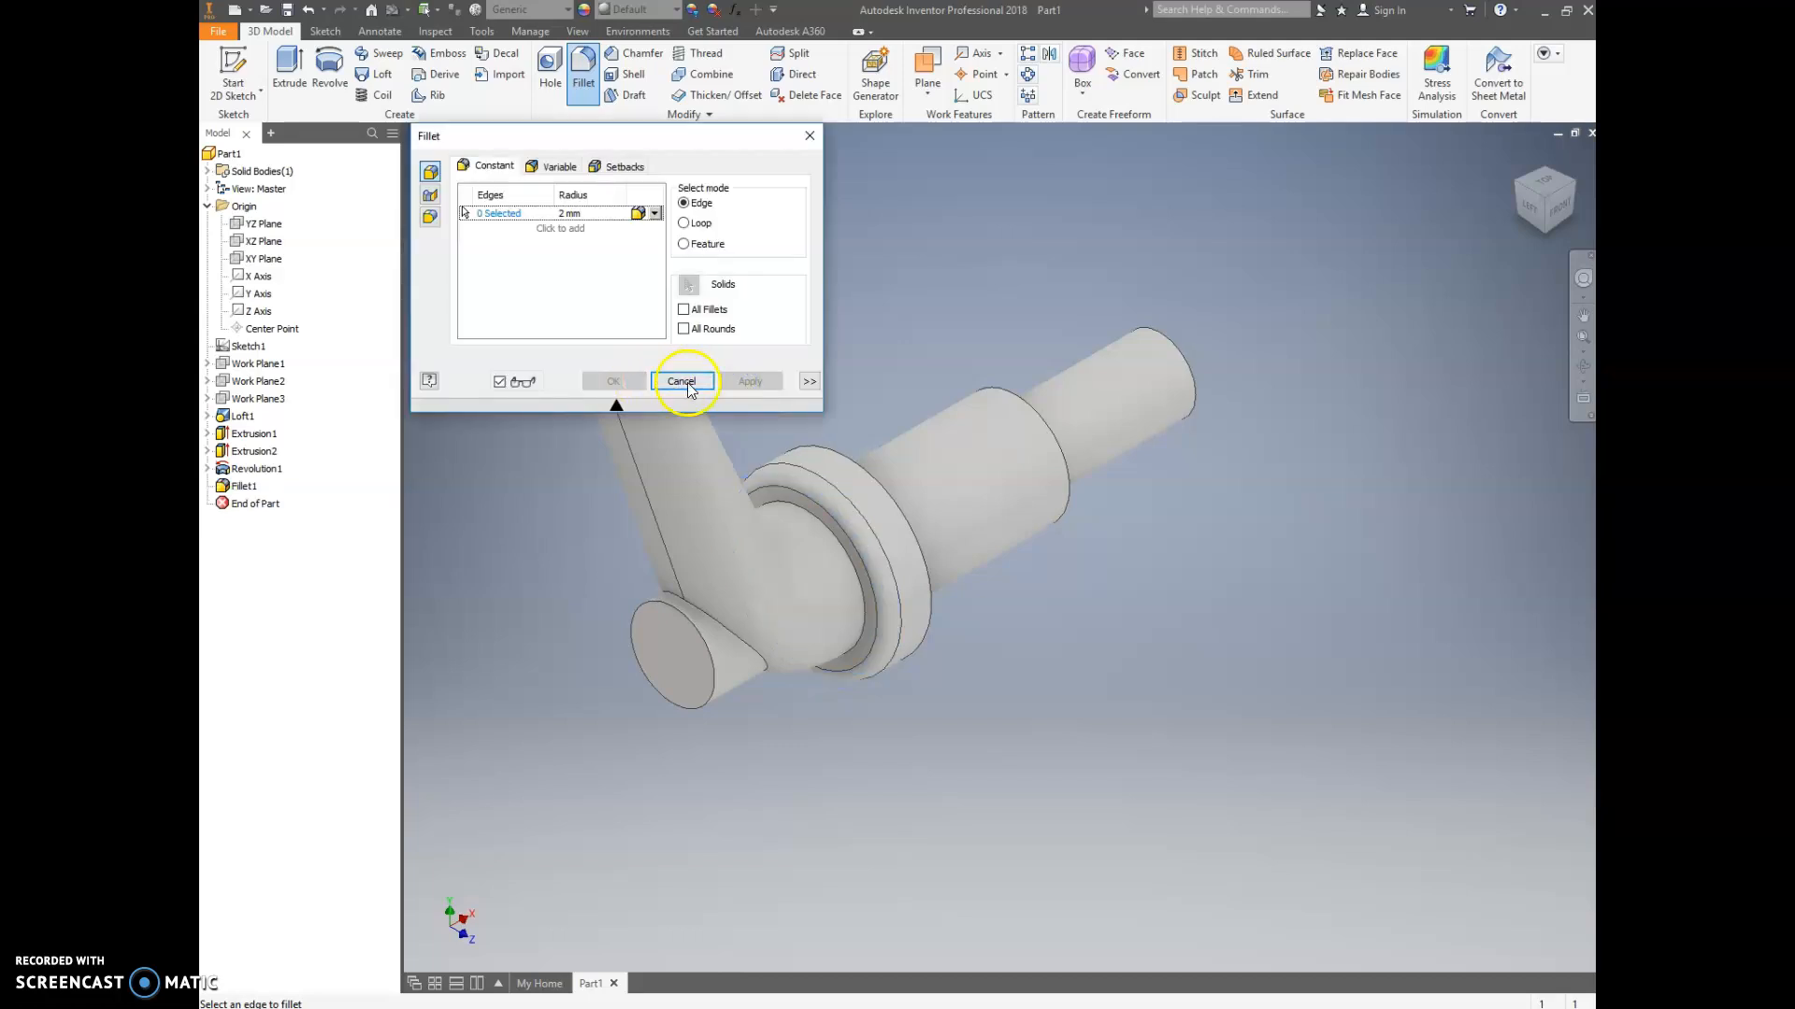
pyautogui.click(809, 136)
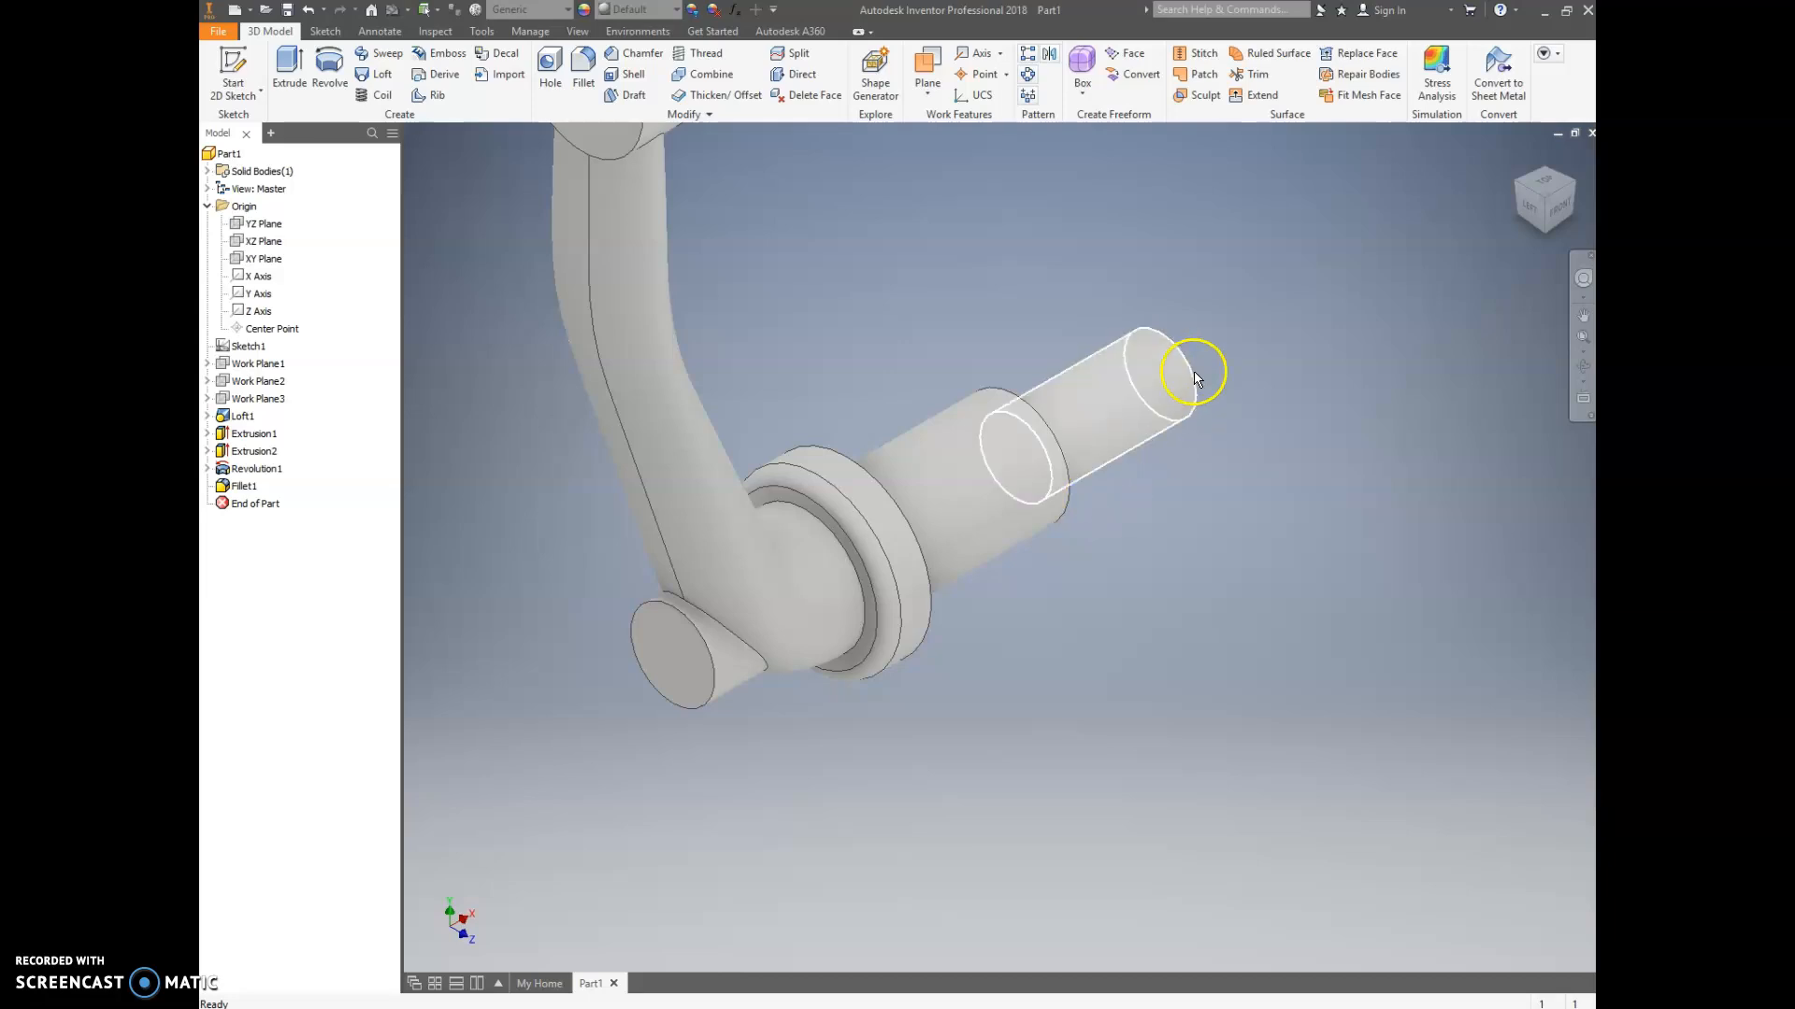
# - Check the handle drawing in the browser and chamfer the outer end edges of the 18 mm and 12 mm shaft sections by 1 mm
pyautogui.click(1573, 185)
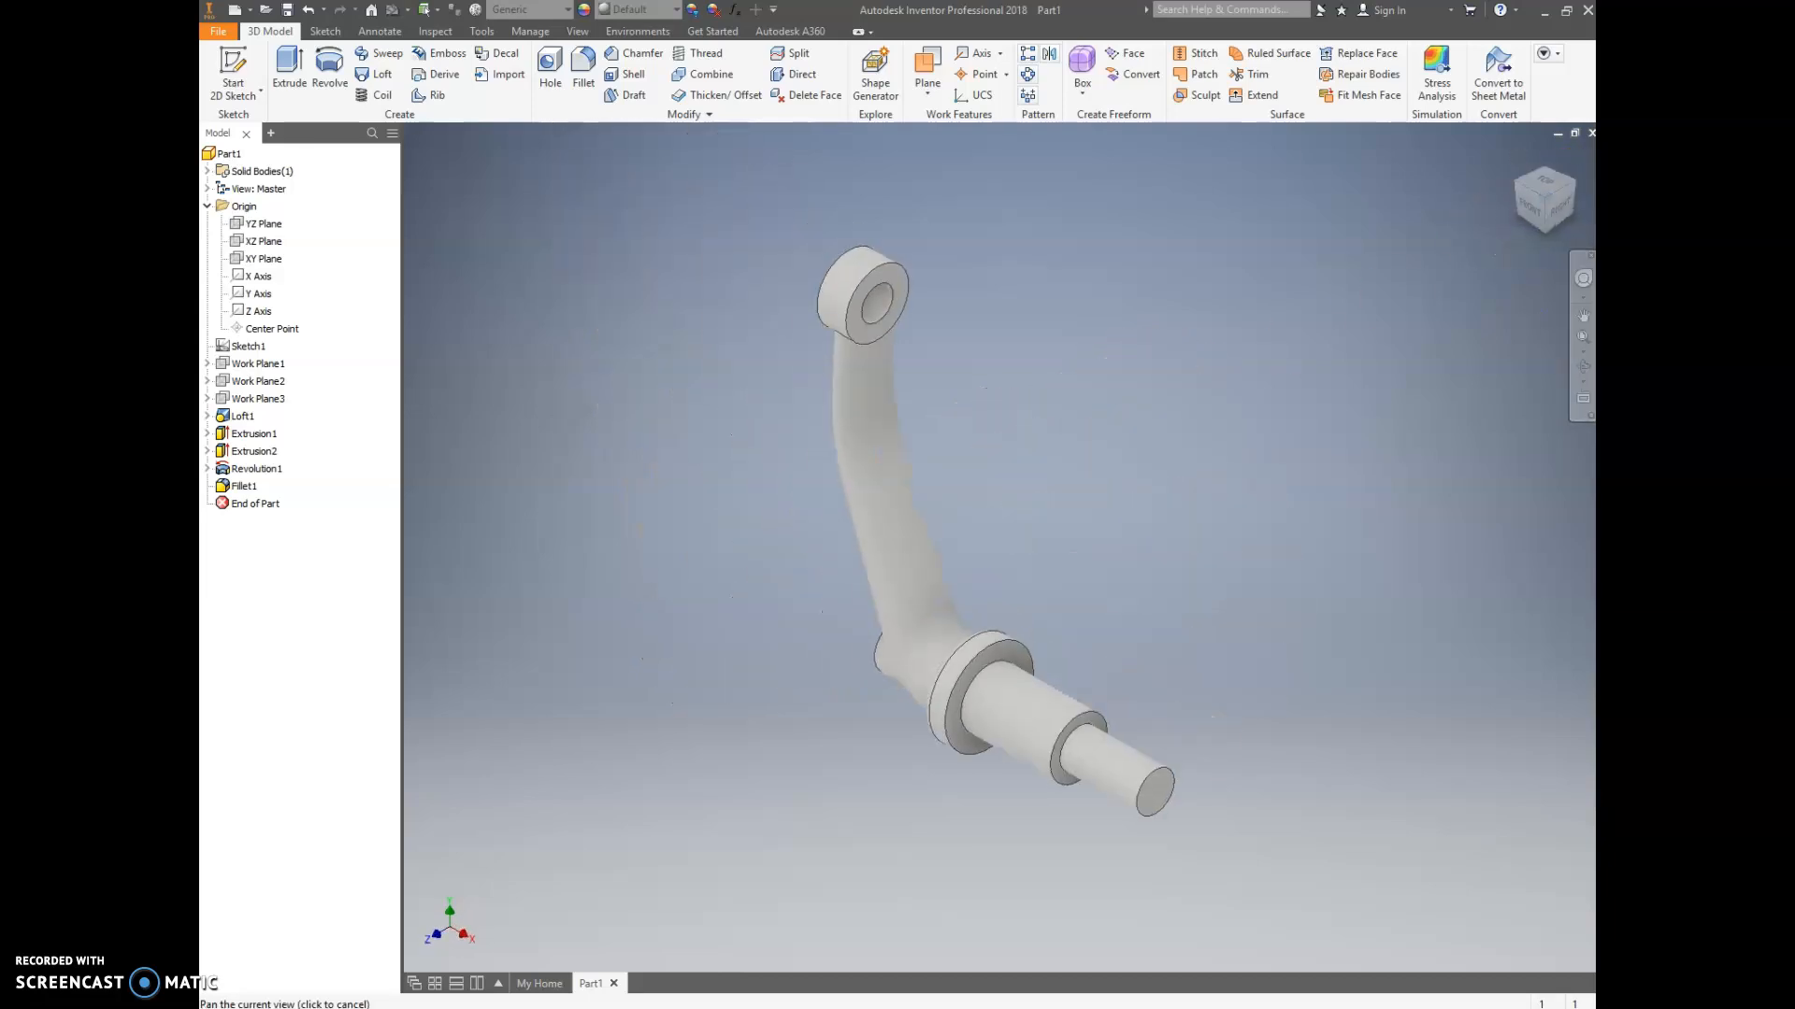
pyautogui.hotkey('alt', 'Tab')
pyautogui.doubleClick(1265, 298)
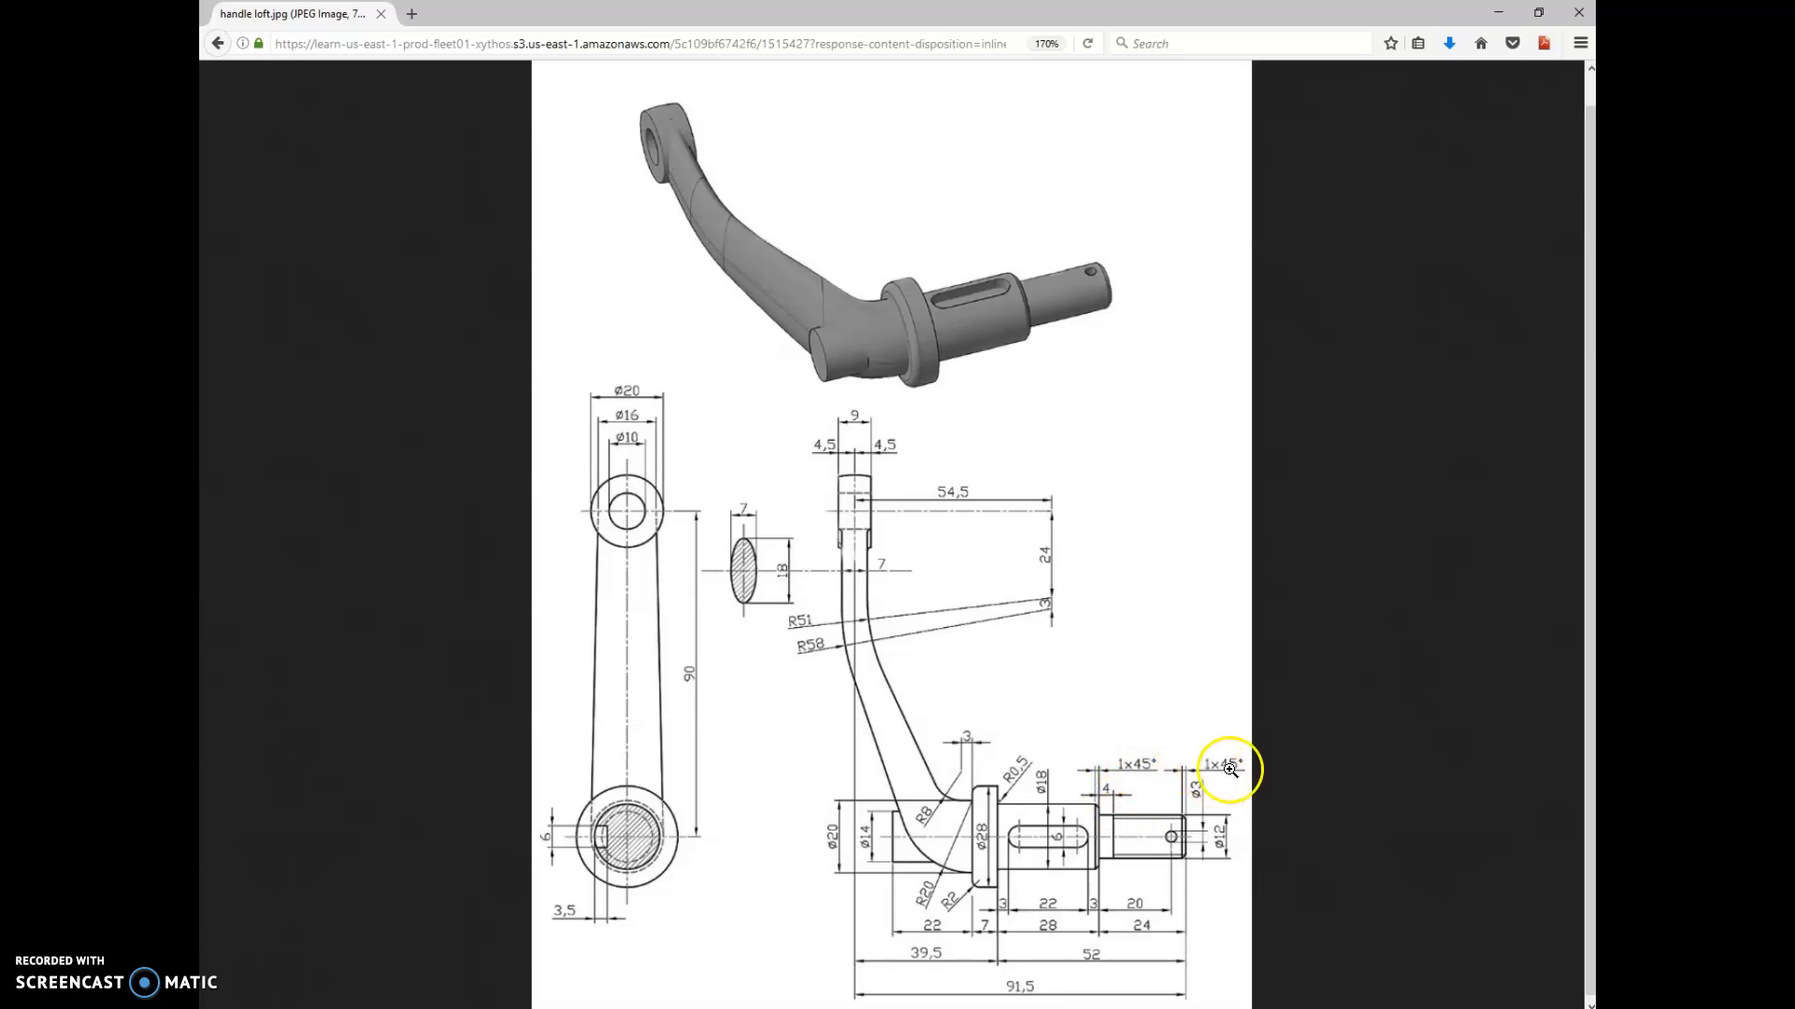
pyautogui.doubleClick(842, 11)
pyautogui.hotkey('alt', 'Tab')
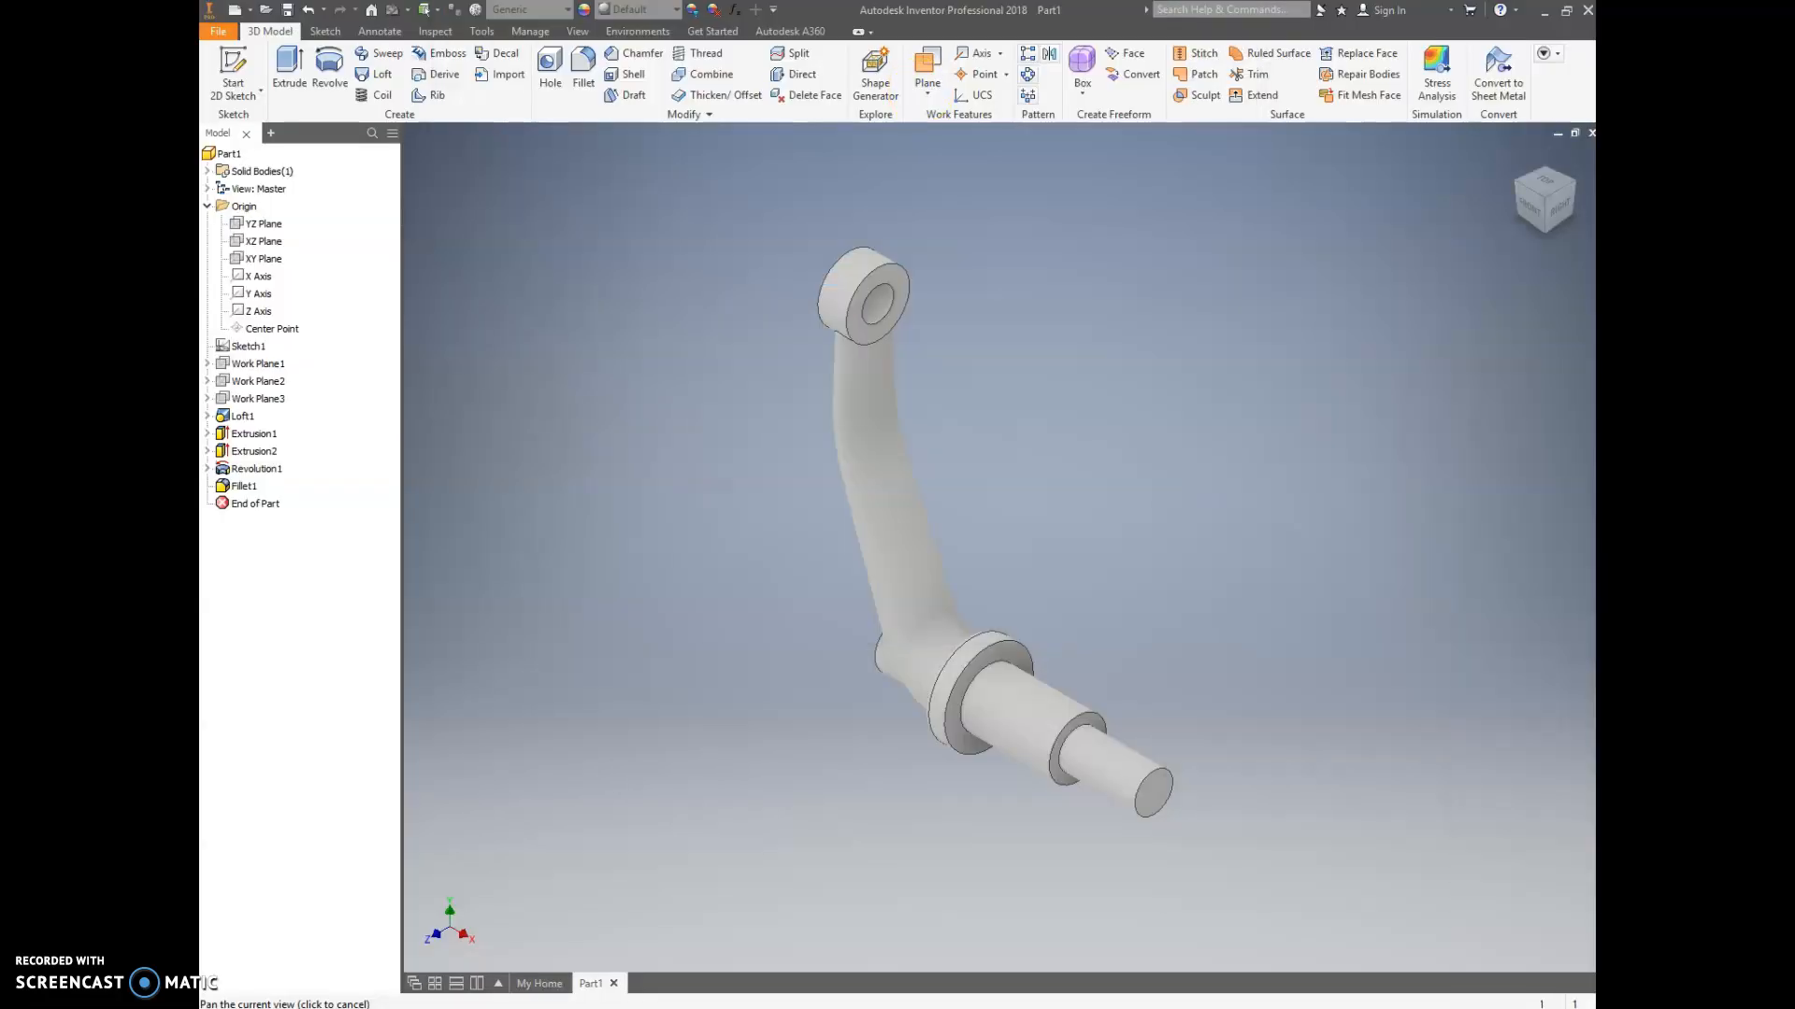
pyautogui.scroll(2, 1066, 757)
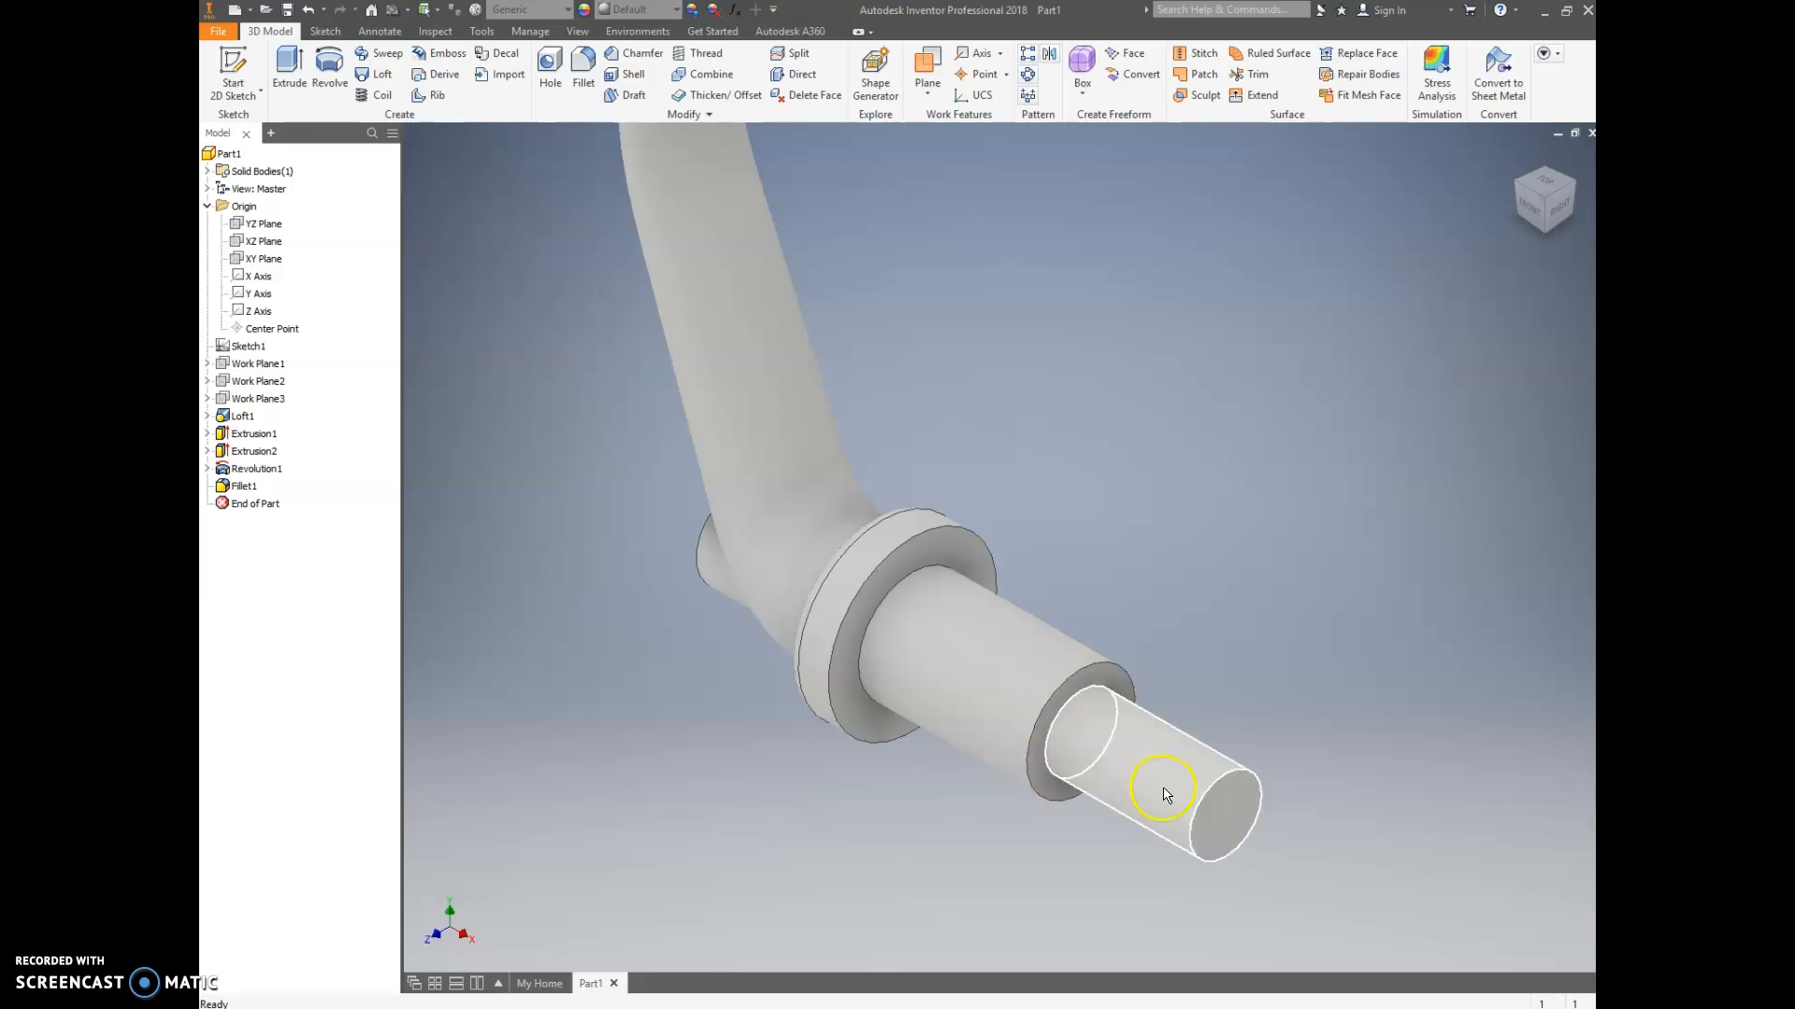
pyautogui.click(636, 53)
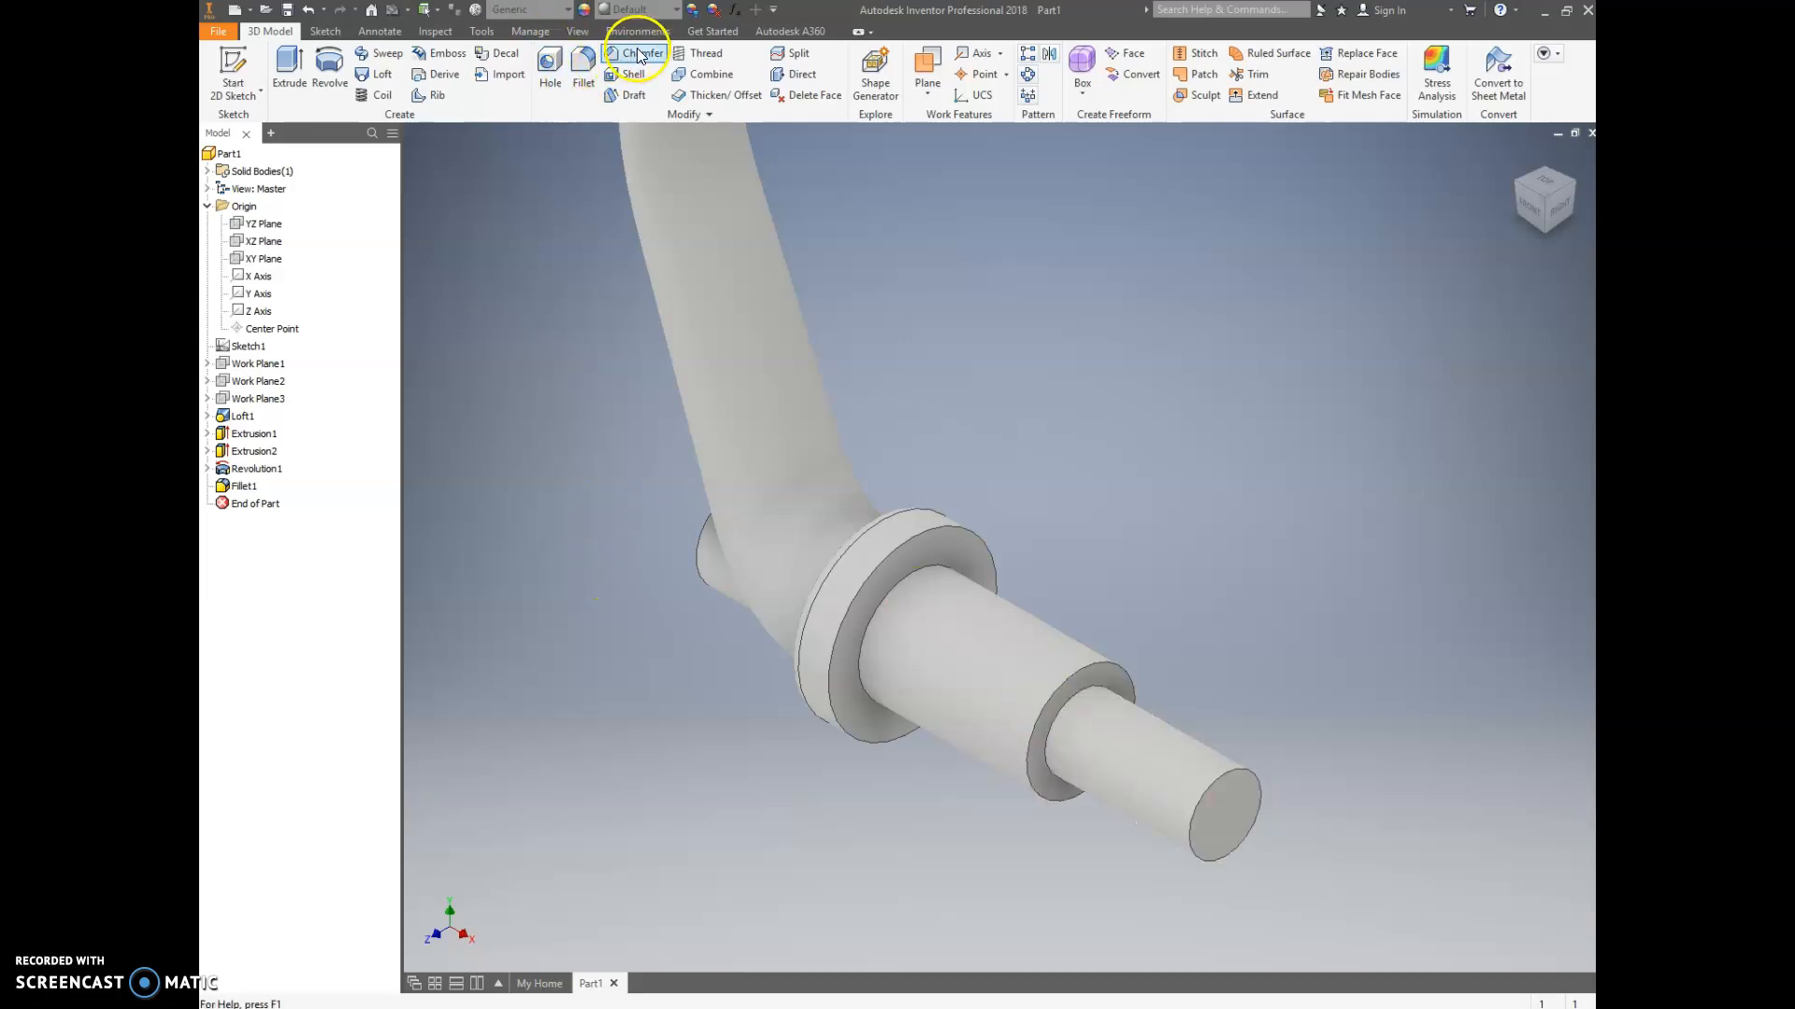
pyautogui.click(573, 215)
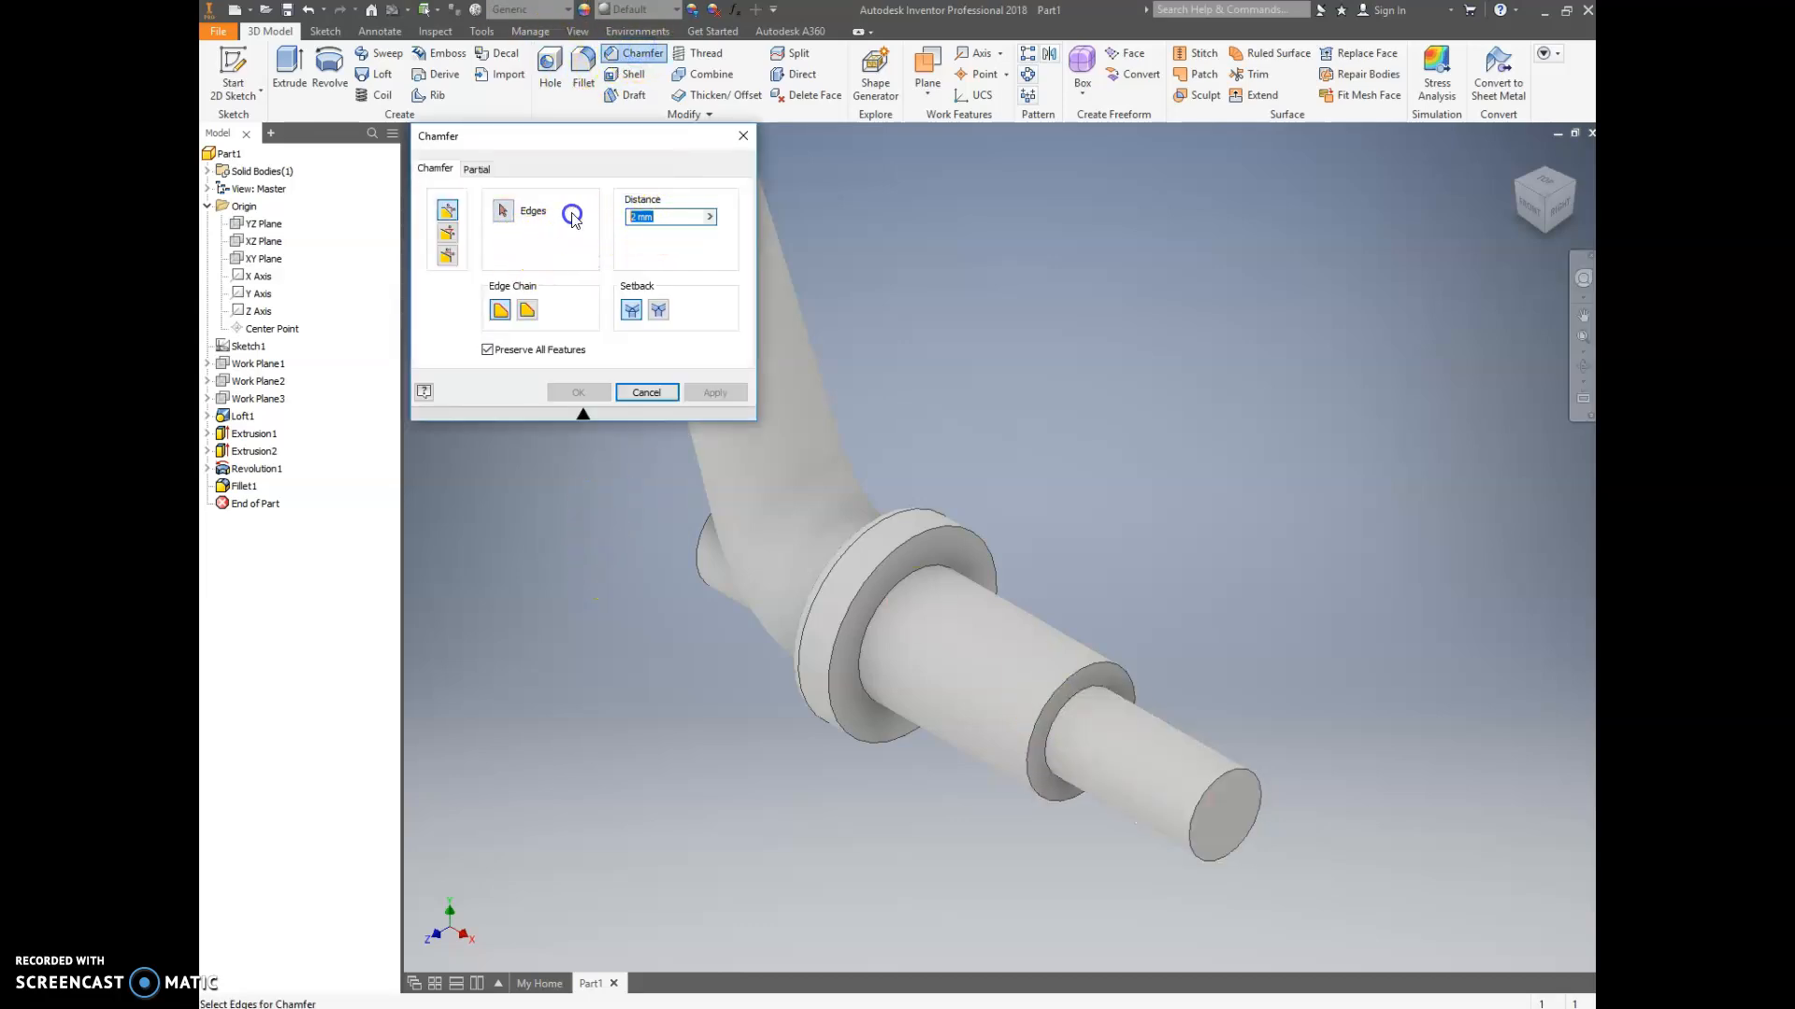
pyautogui.click(450, 215)
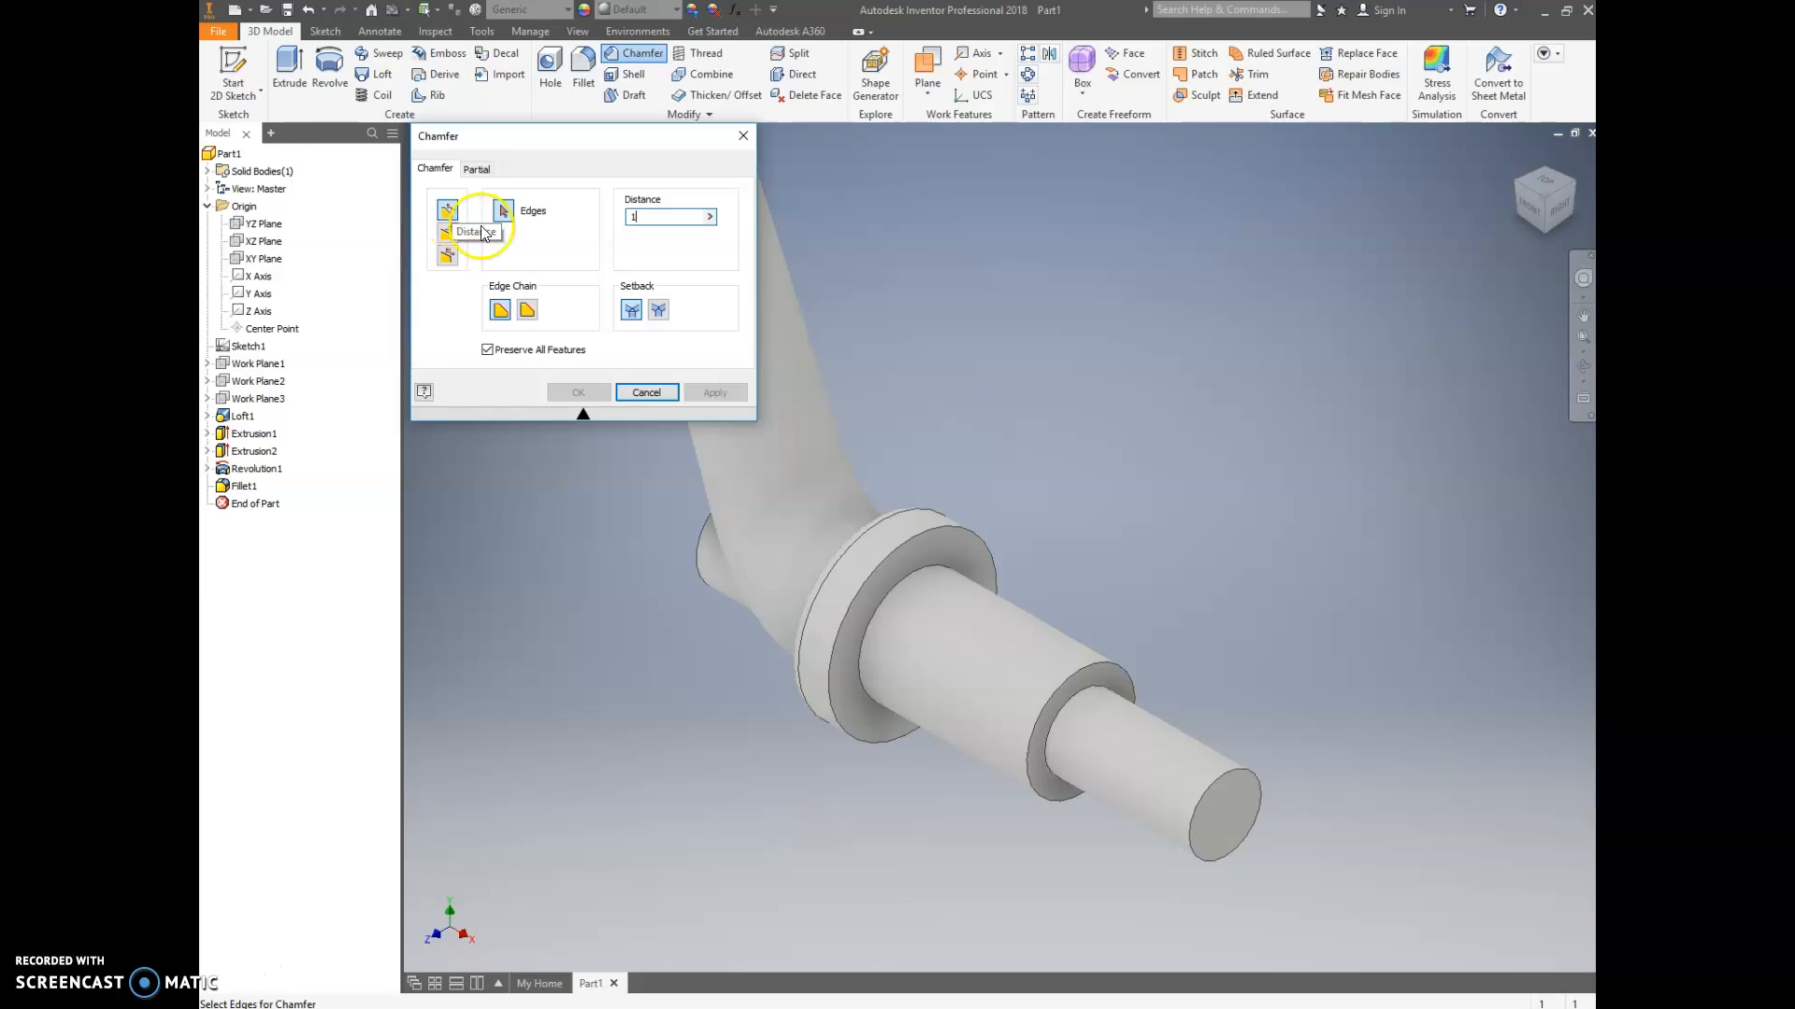
pyautogui.click(692, 251)
pyautogui.click(503, 211)
pyautogui.click(1111, 668)
pyautogui.click(1236, 774)
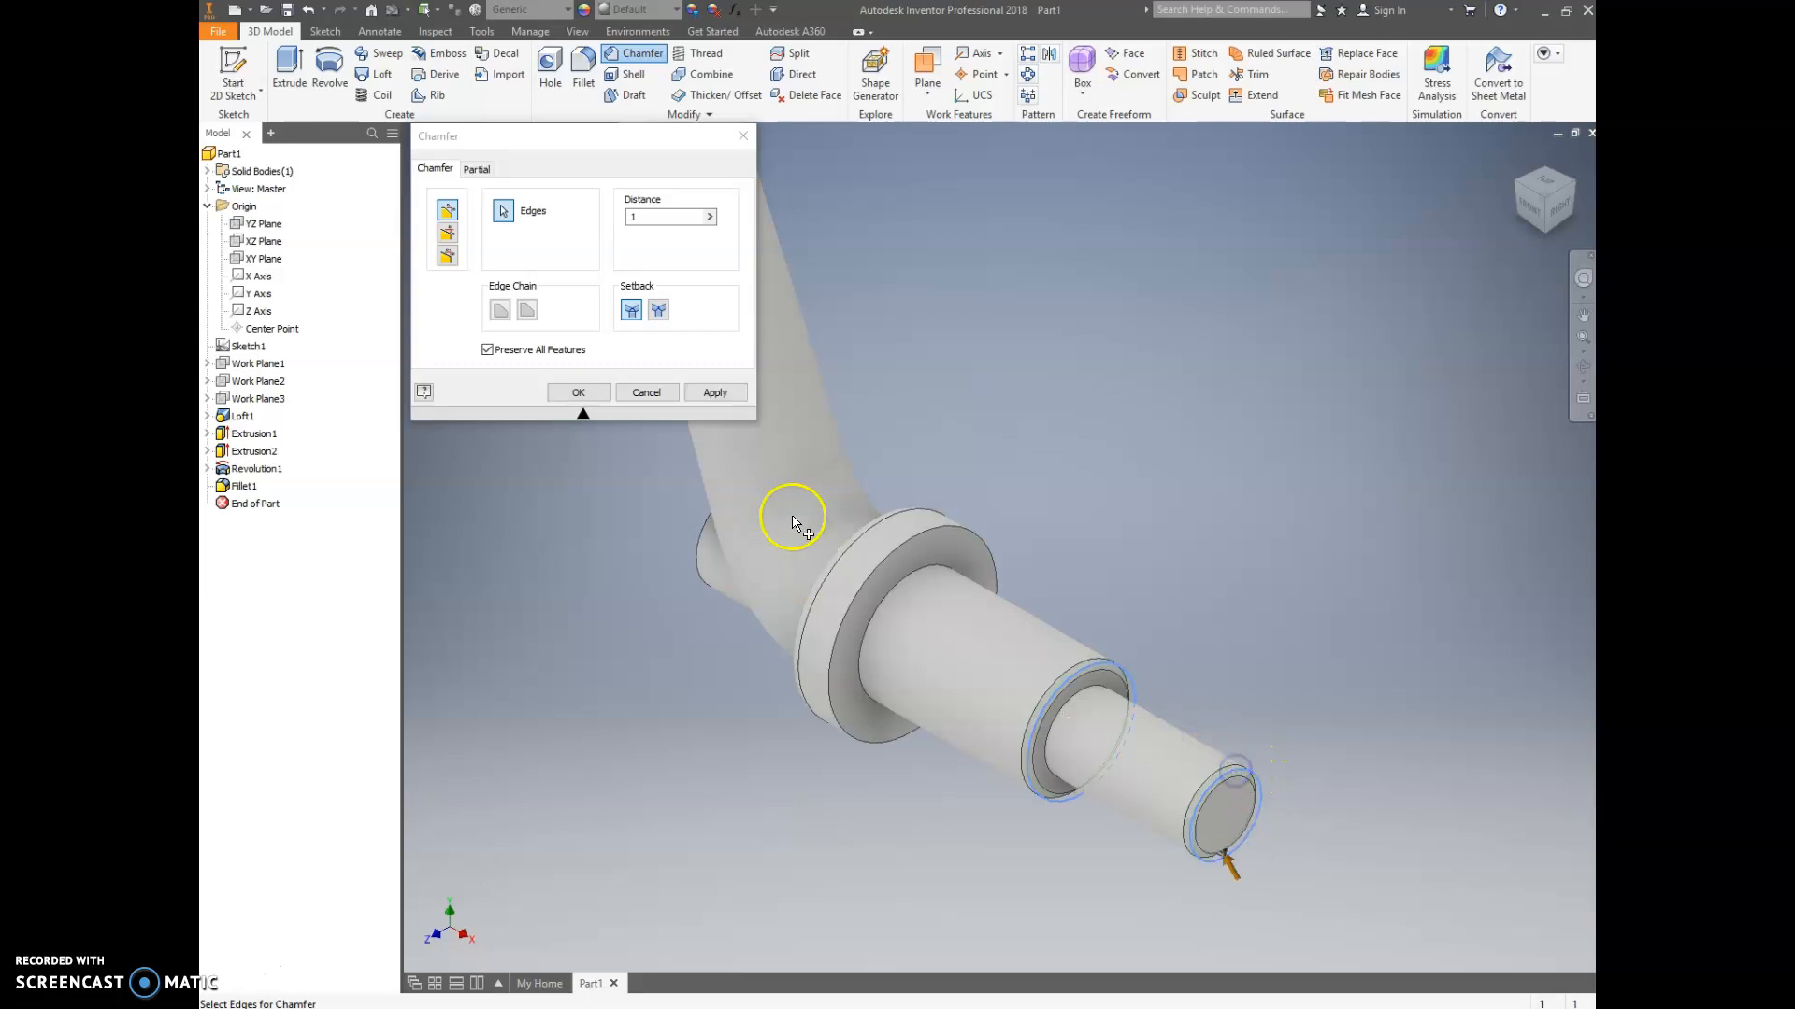
pyautogui.click(722, 392)
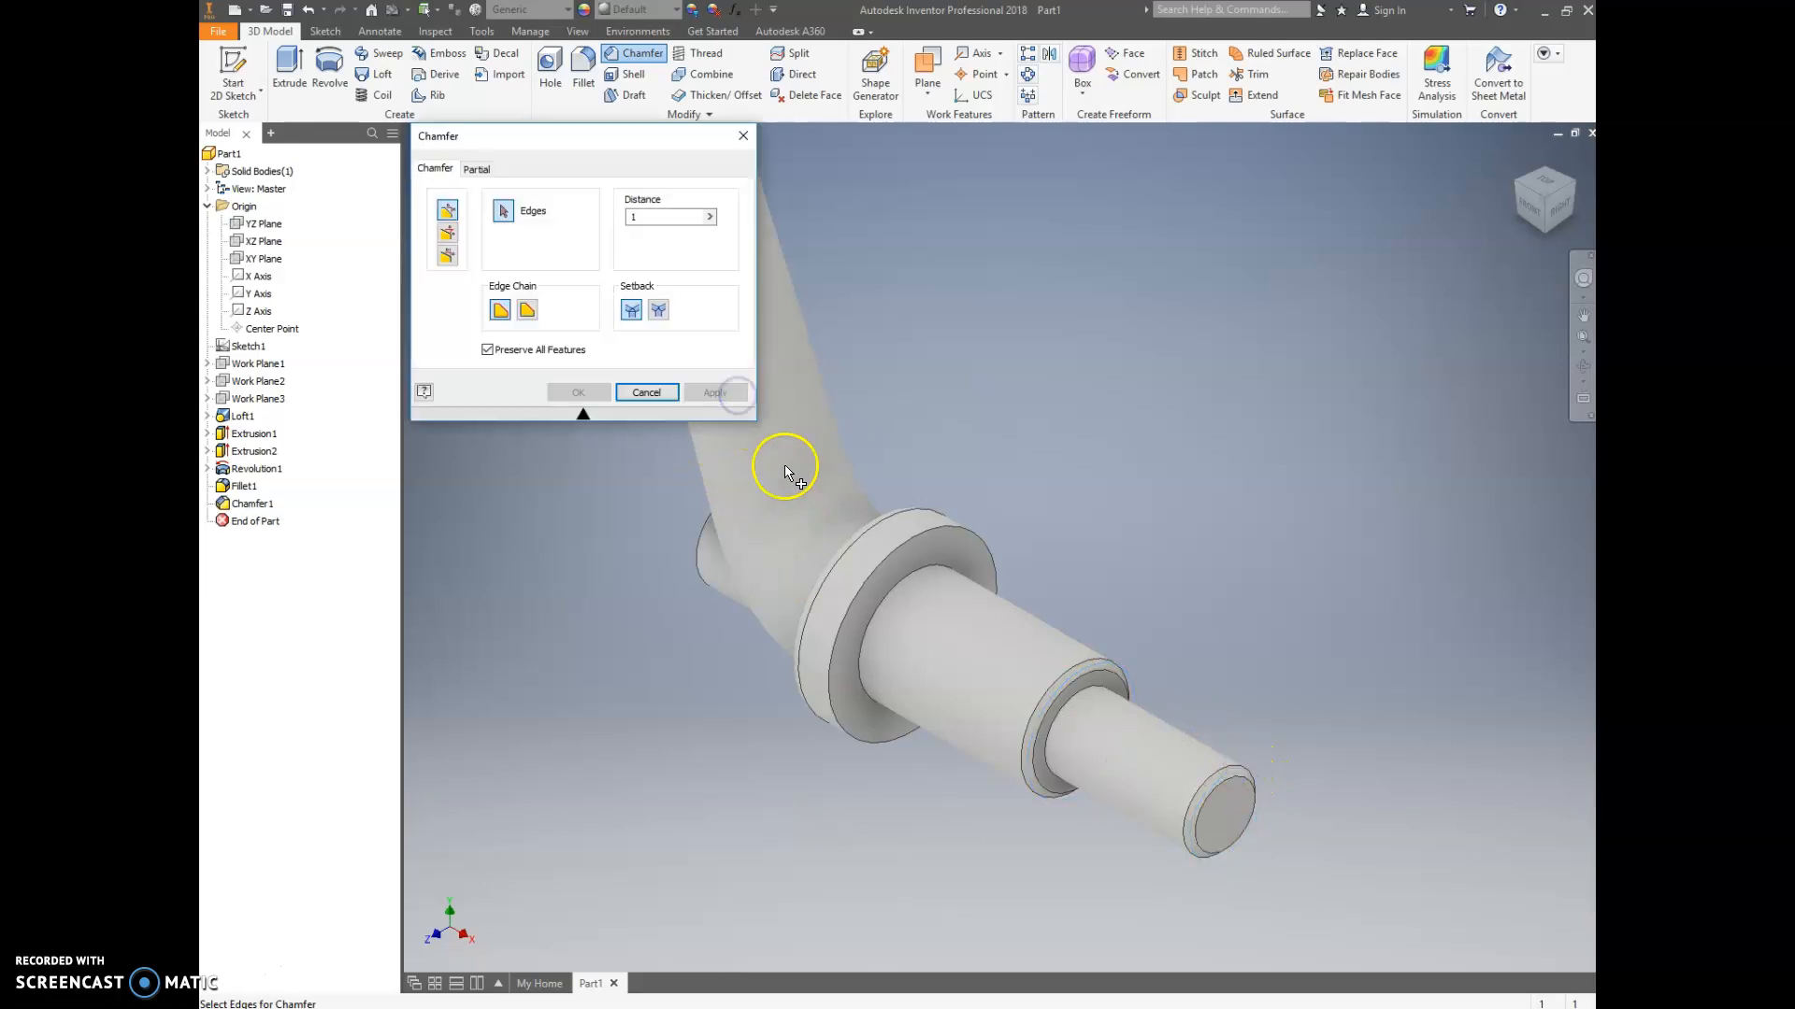
pyautogui.click(646, 393)
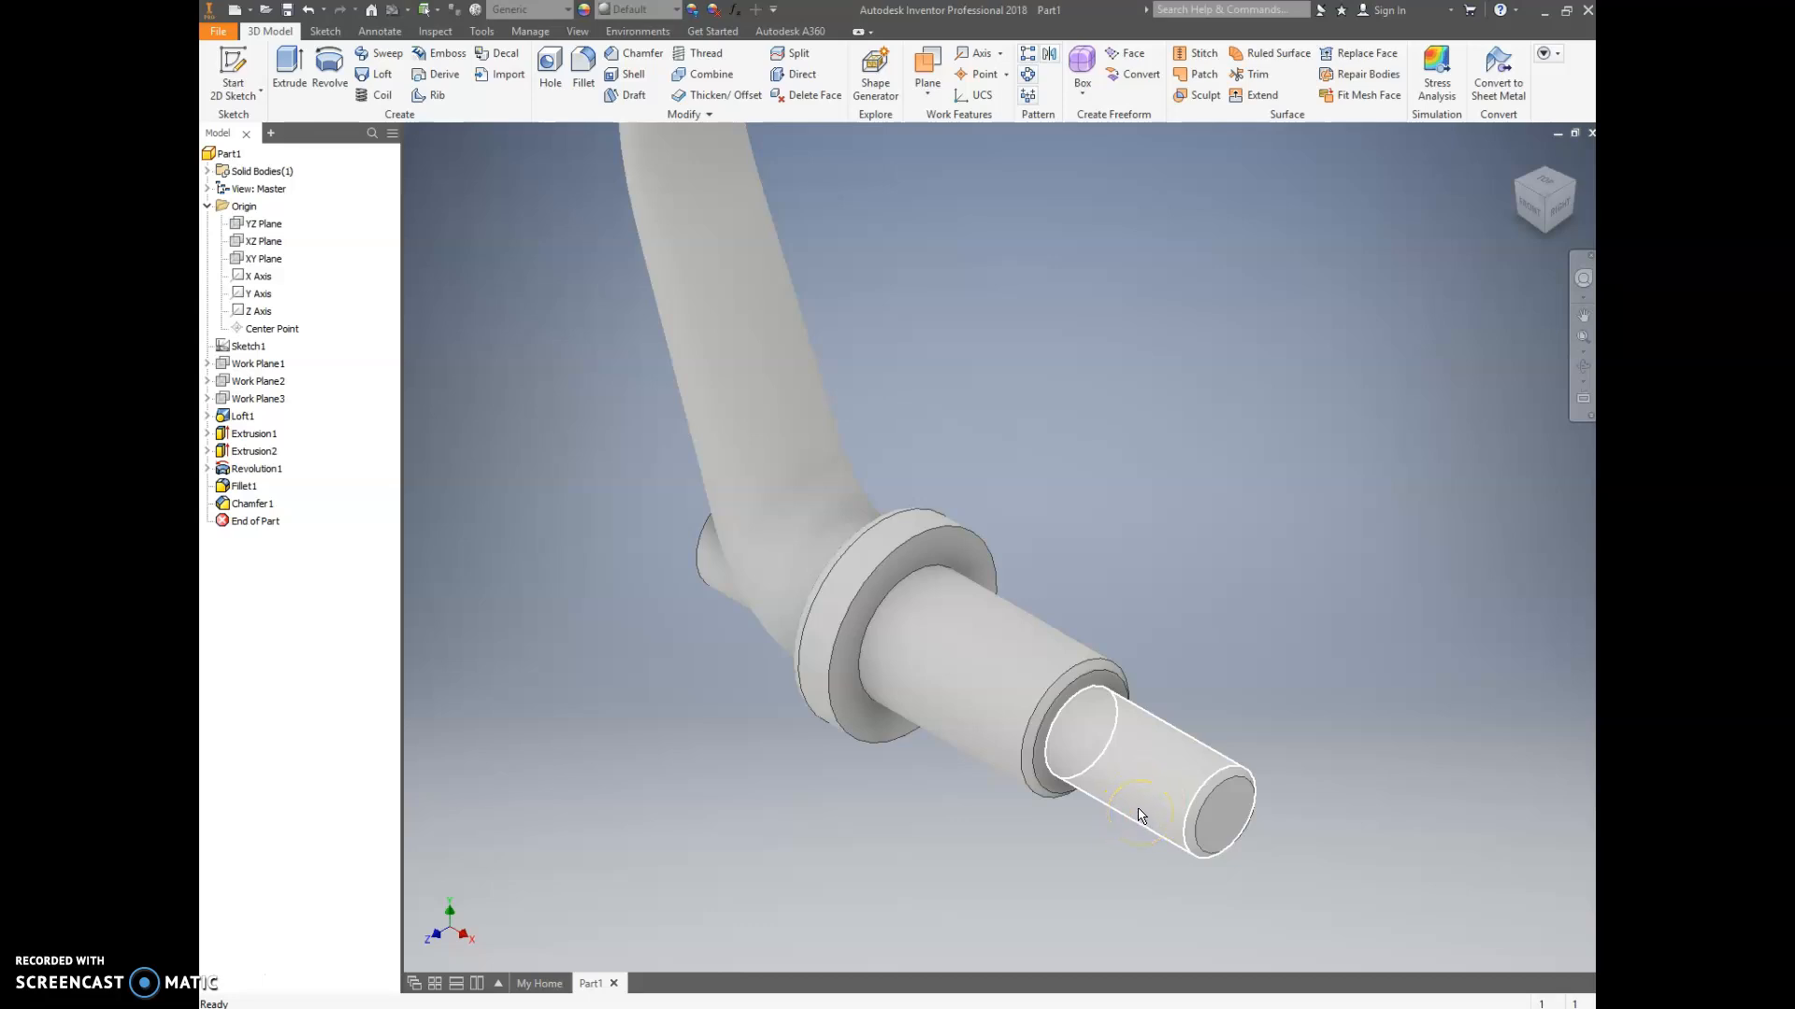
# - Start a new sketch on the XY plane and slice the model's display at the sketch plane
pyautogui.click(737, 615)
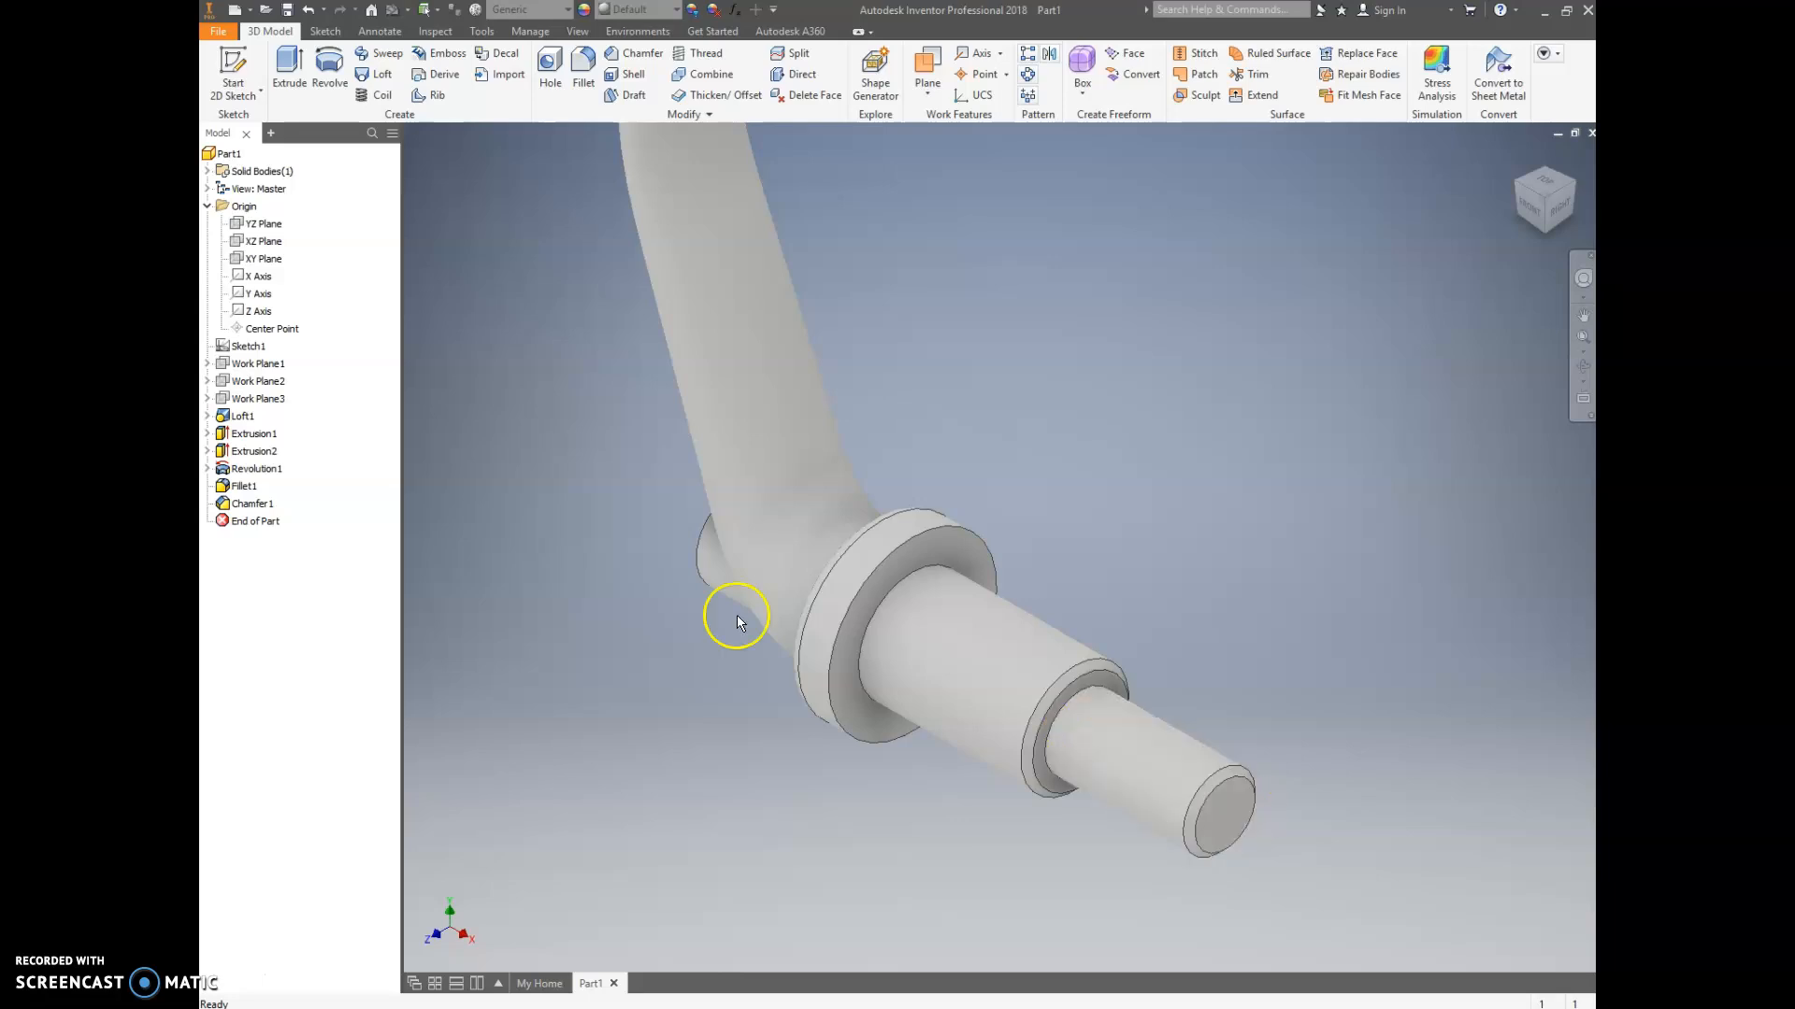
pyautogui.click(235, 61)
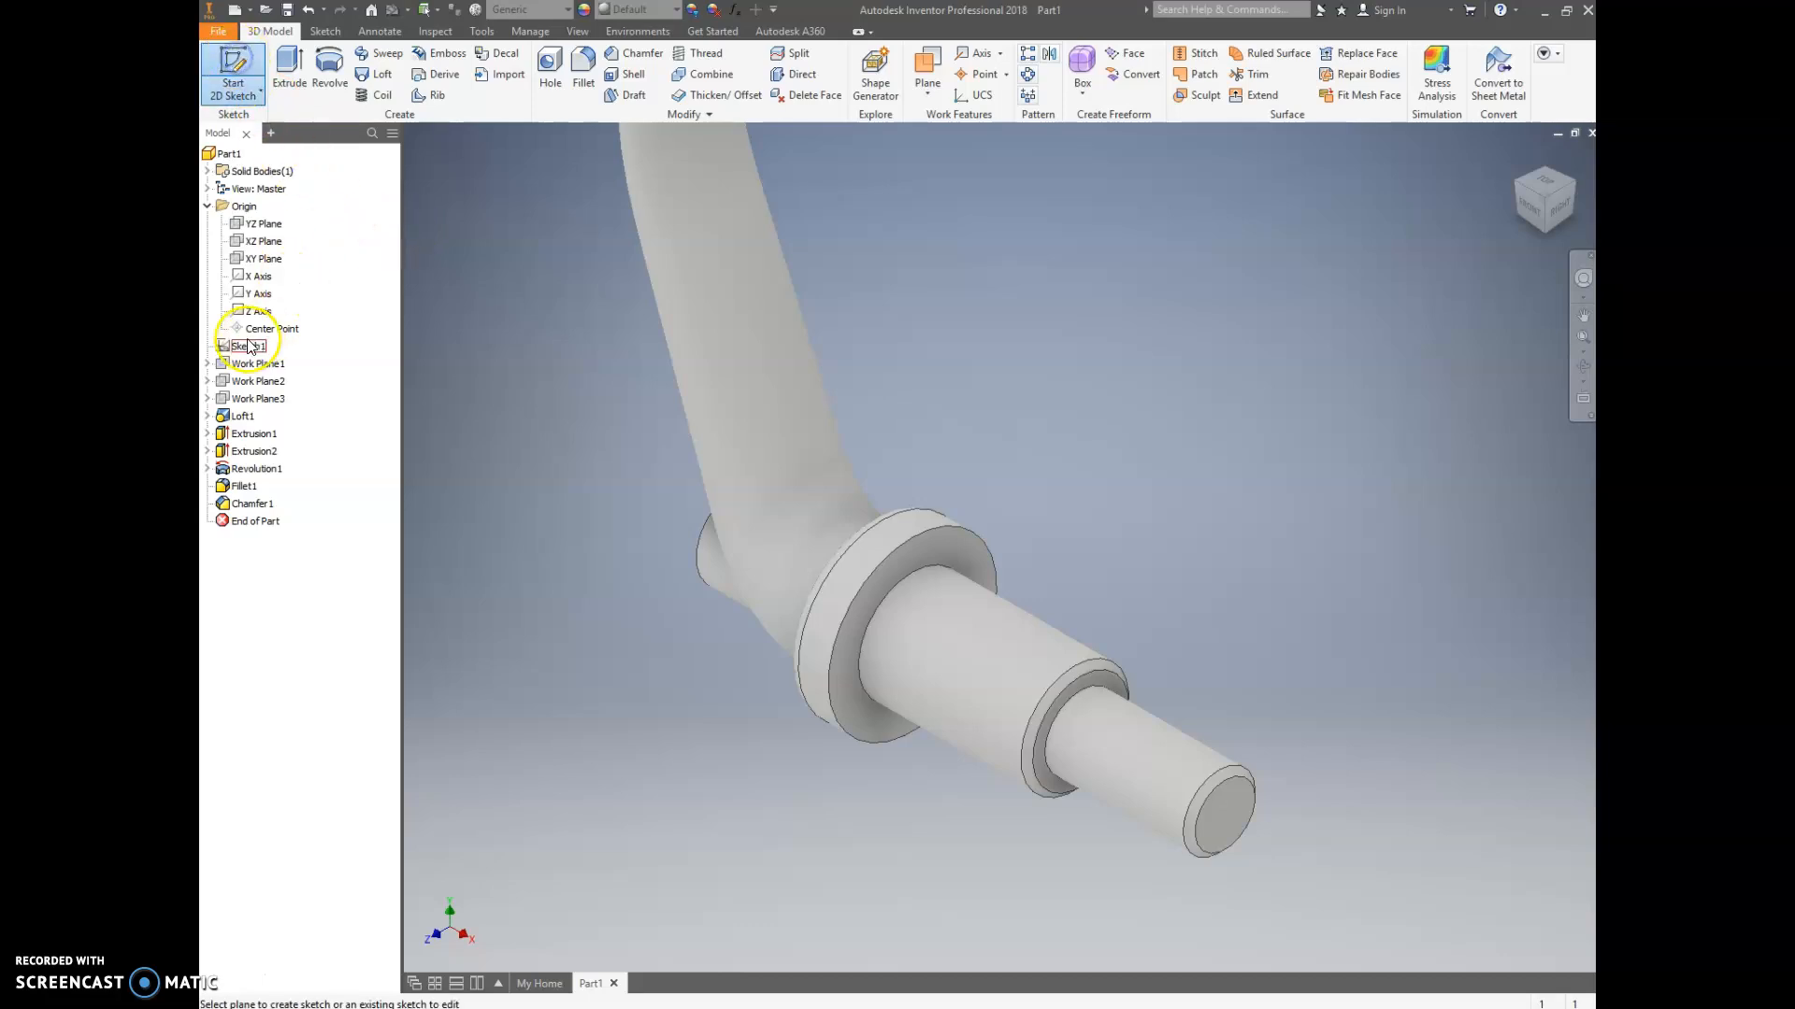
pyautogui.click(265, 259)
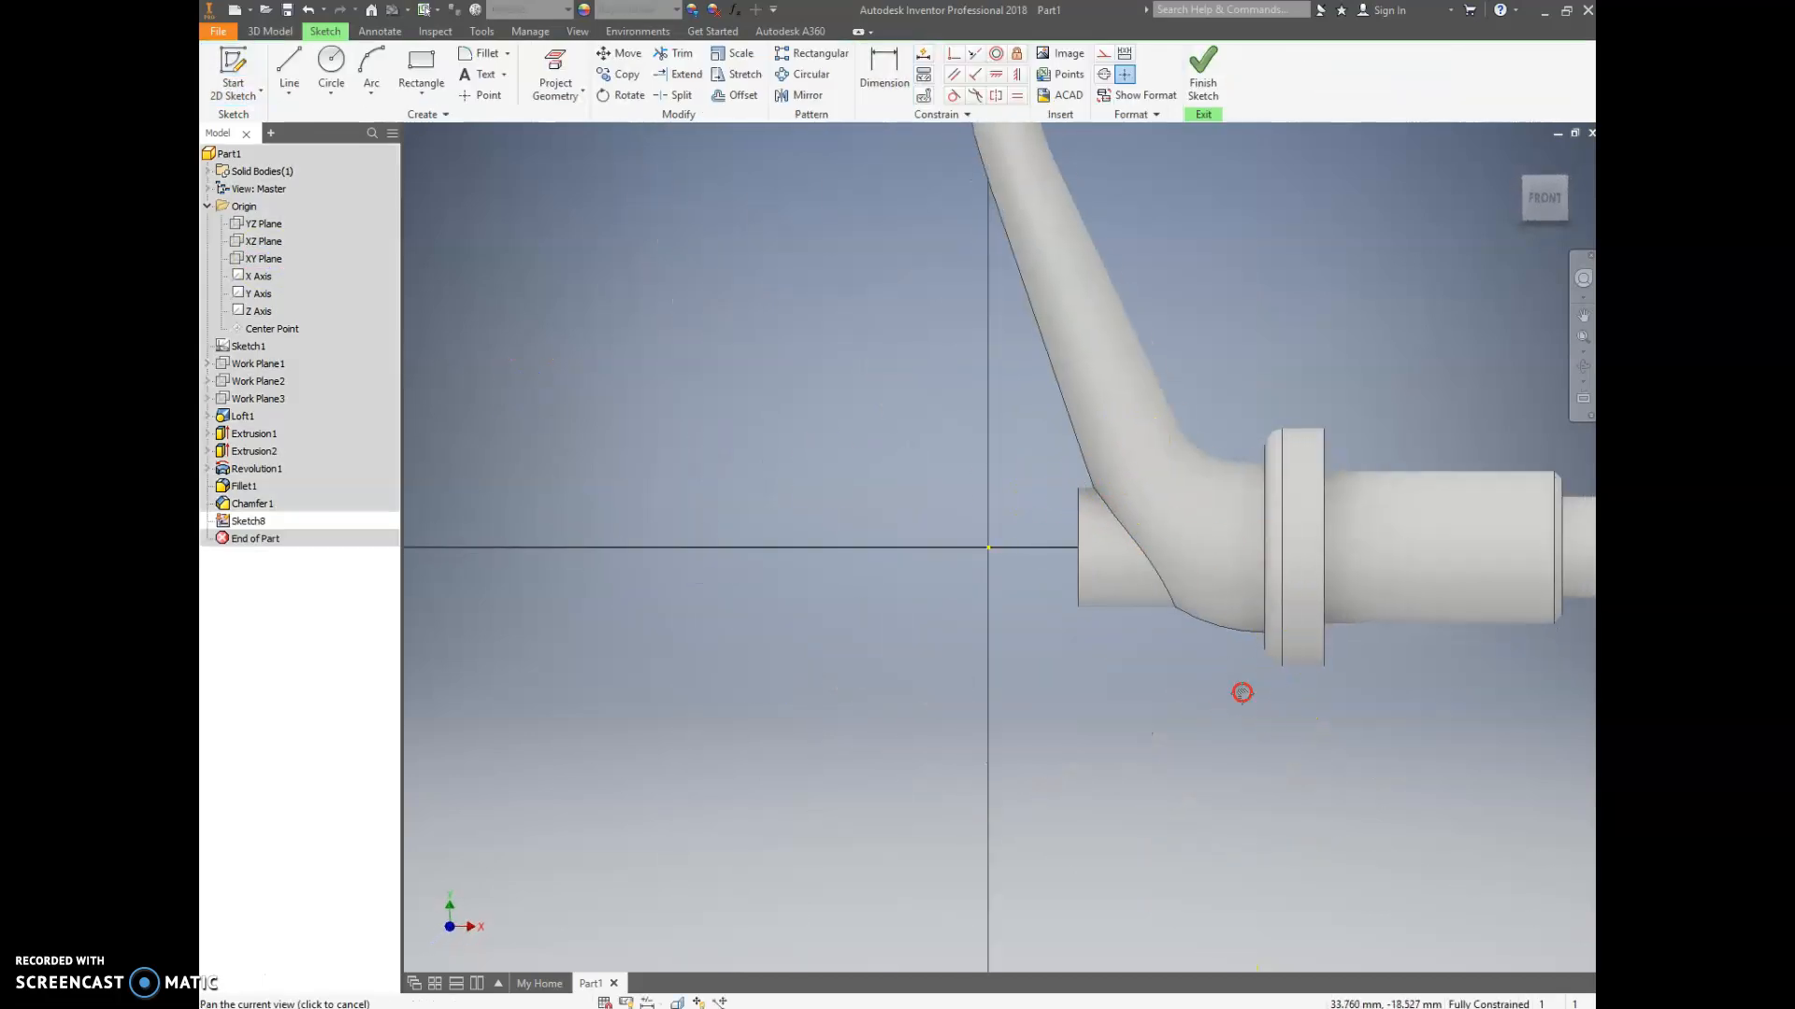
pyautogui.moveTo(1242, 689); pyautogui.dragTo(801, 661, button='middle')
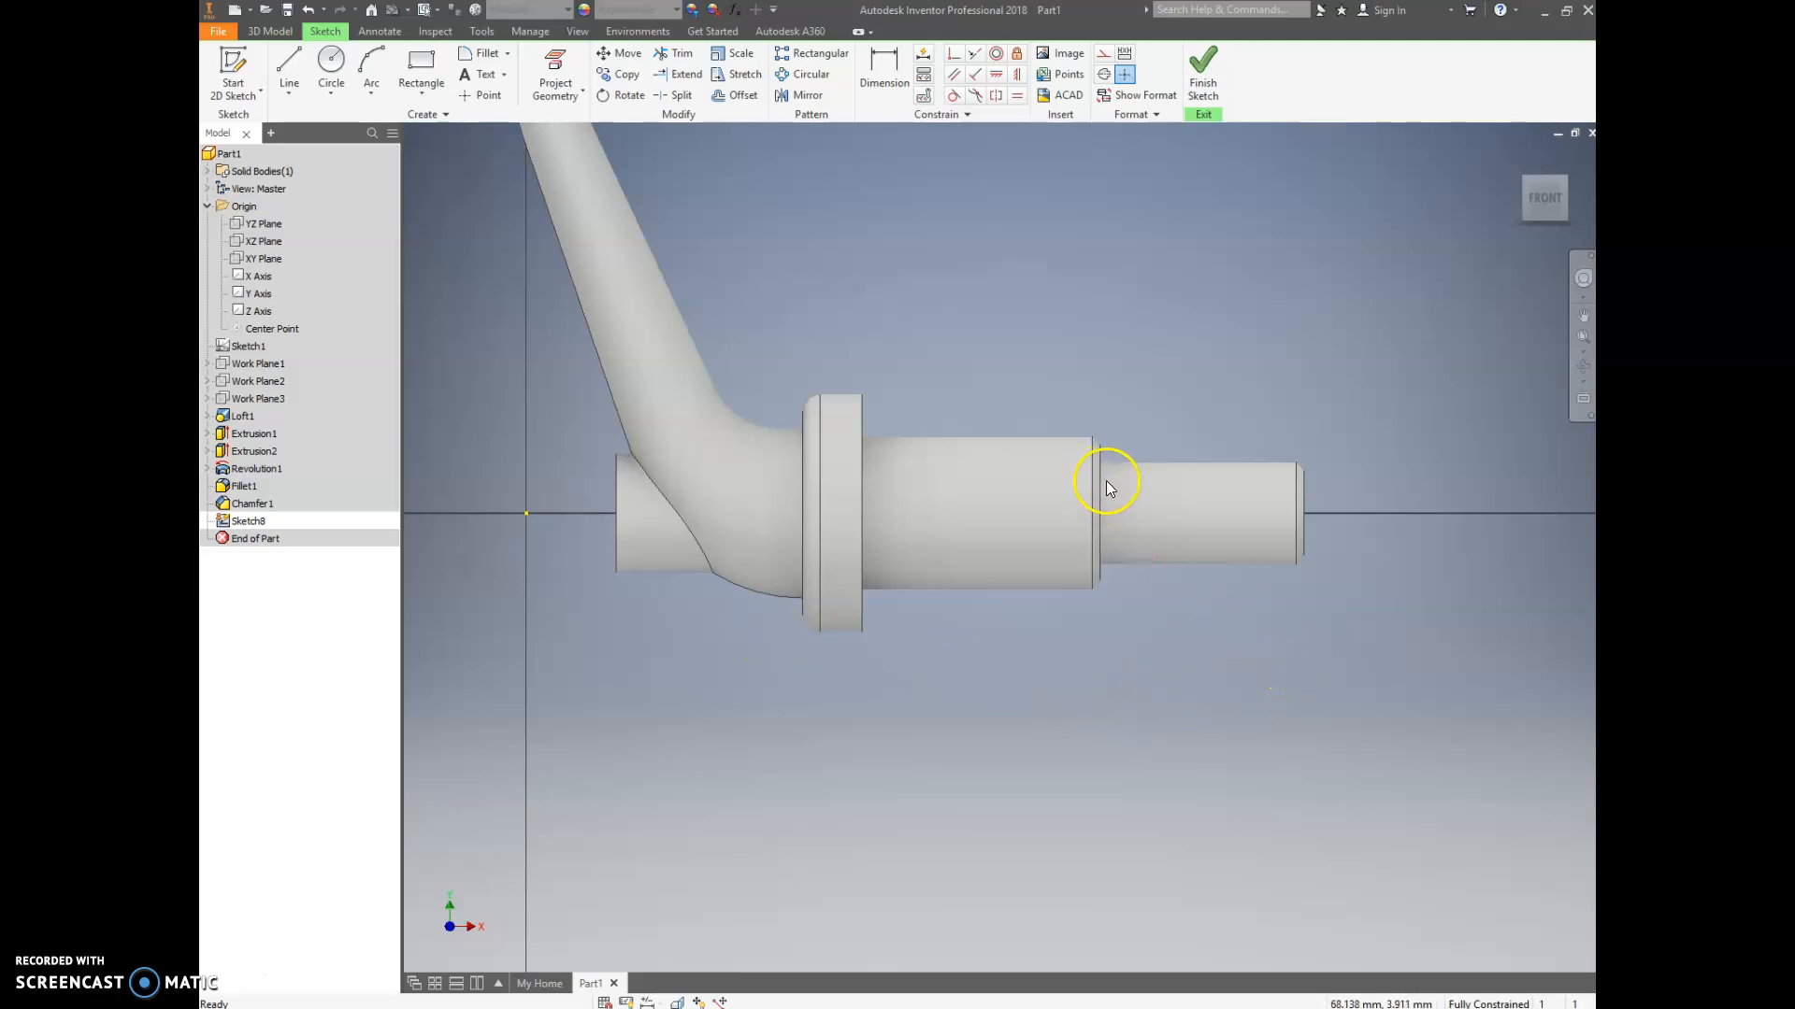
pyautogui.press('F7')
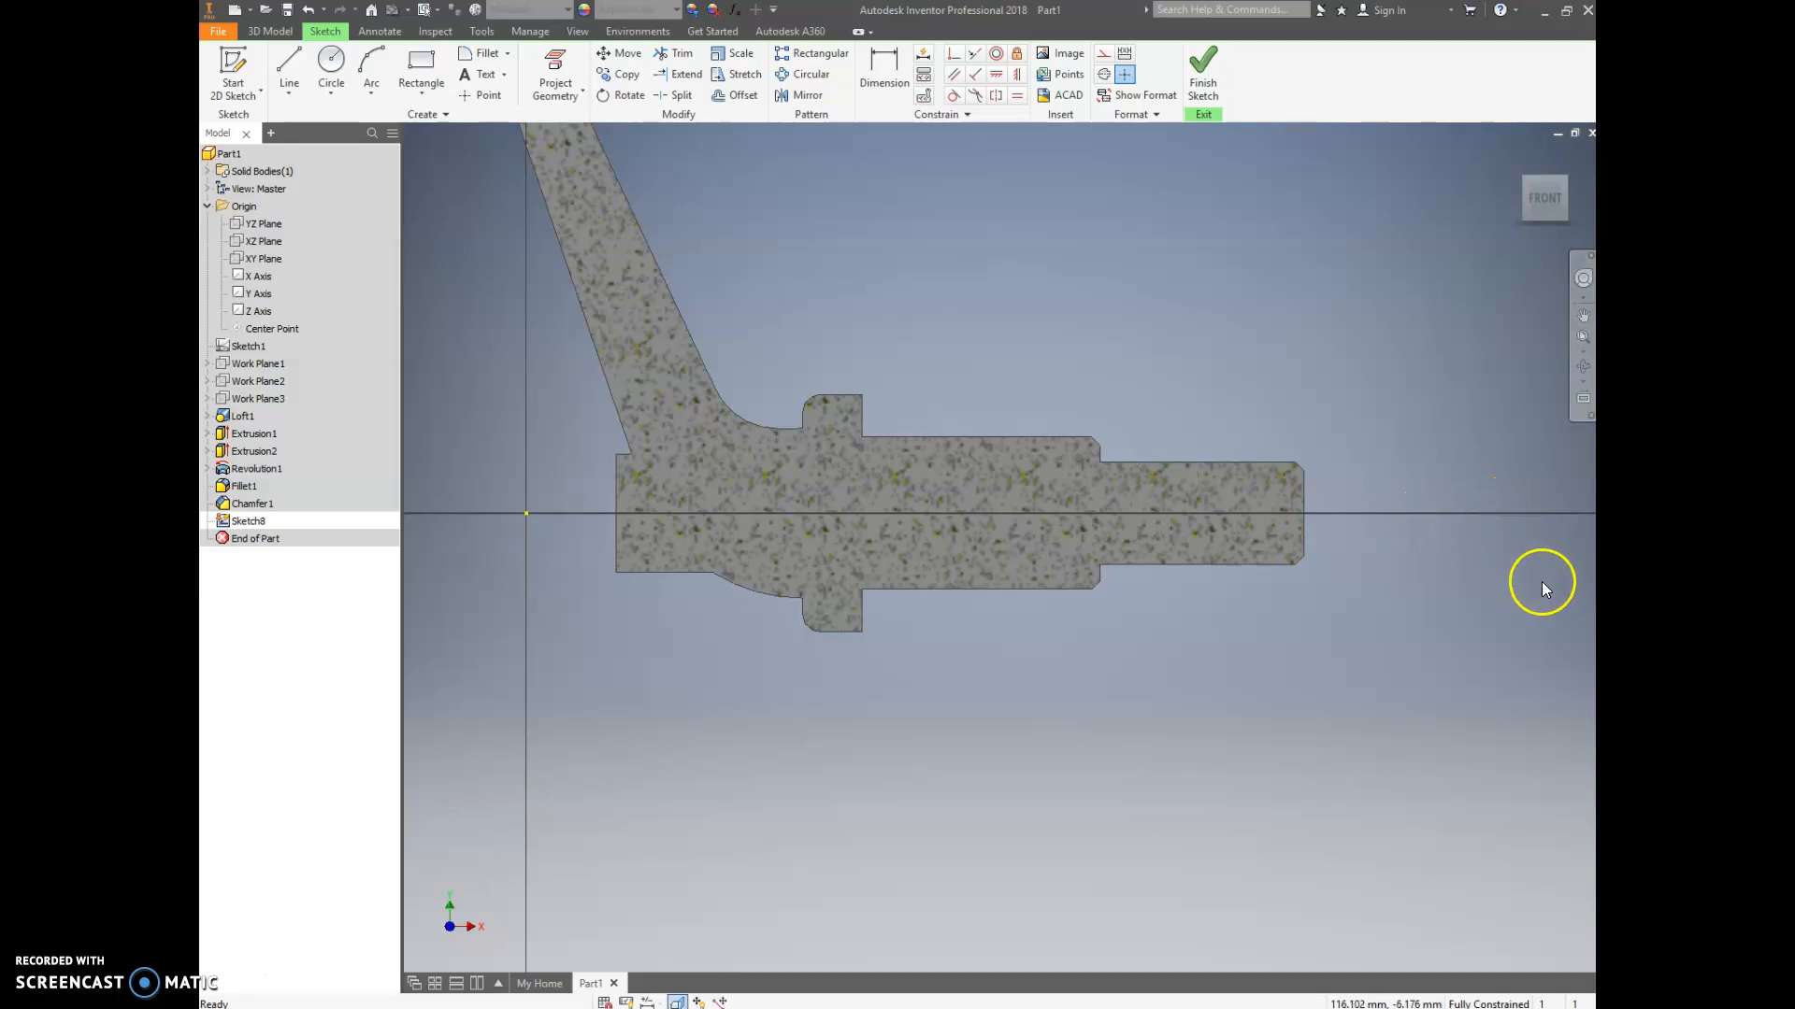
# - Sketch a circle about 3.8 mm in diameter on the narrow end section's axis, about 17.6 mm from the shoulder
pyautogui.click(331, 64)
pyautogui.click(1249, 513)
pyautogui.click(1262, 505)
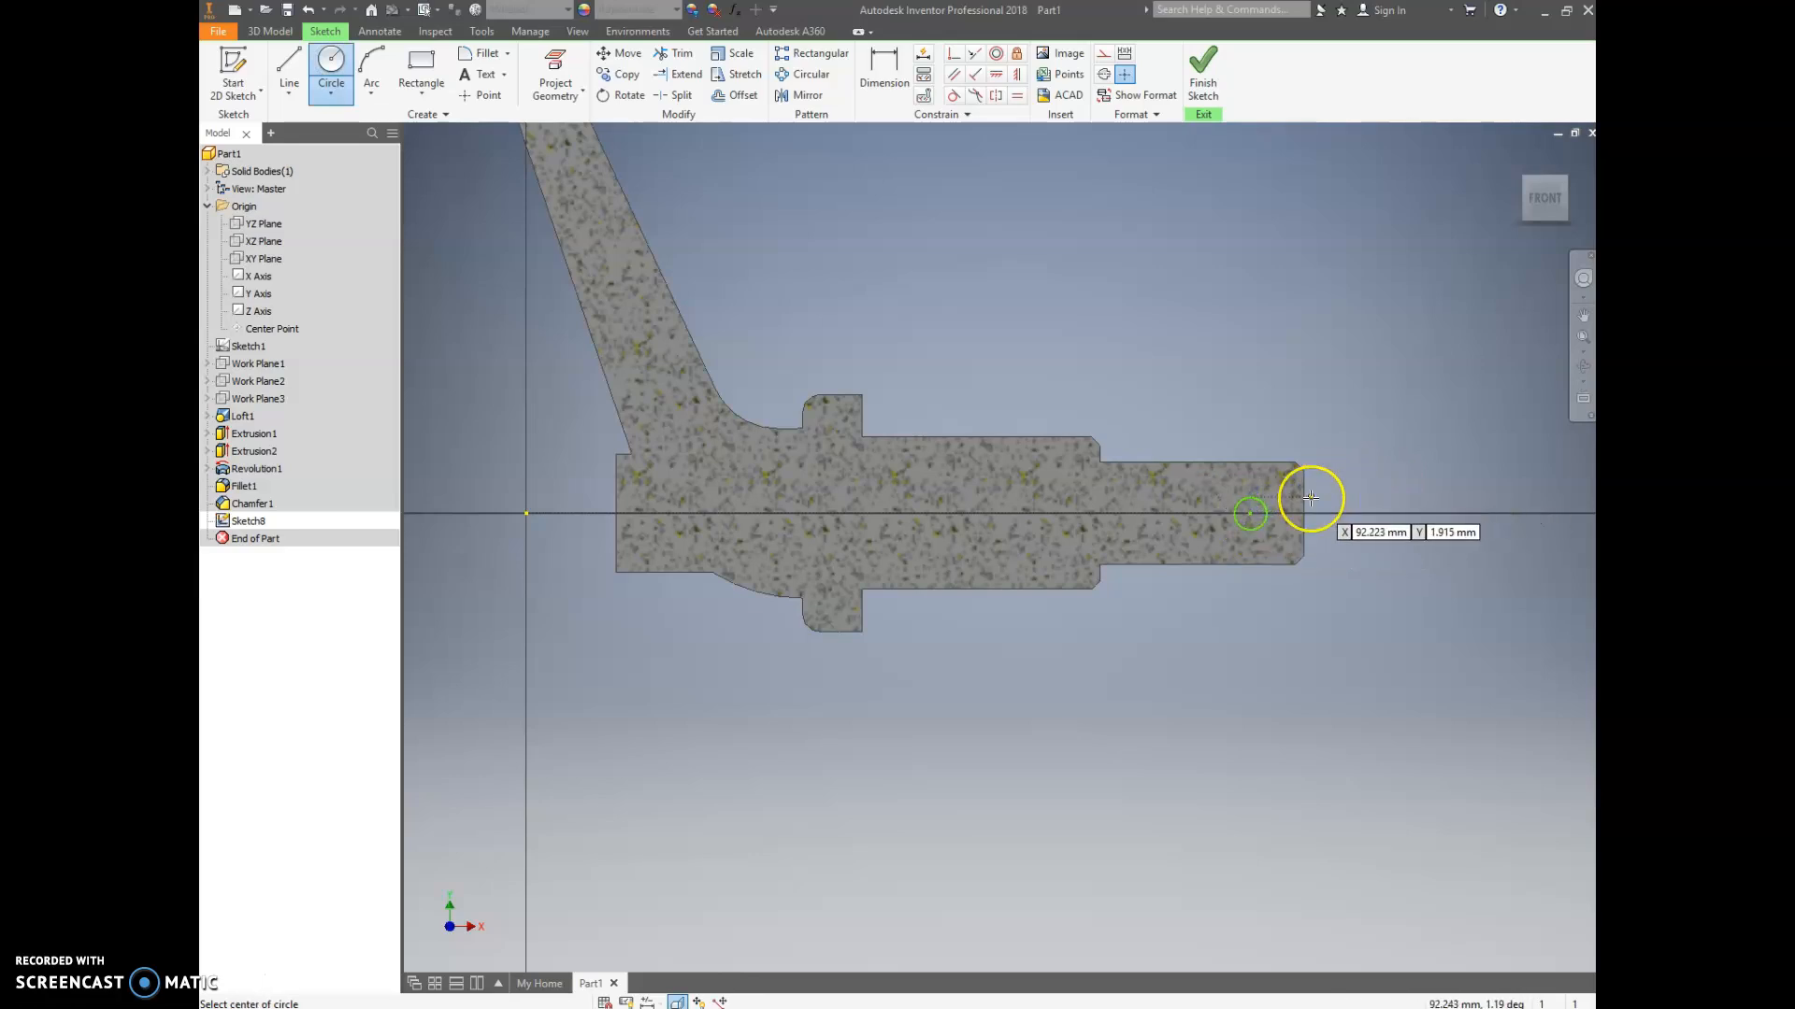
# - Dimension the distance from the shoulder of the narrow end section to the circle's center and set it to 20 mm
pyautogui.press('d')
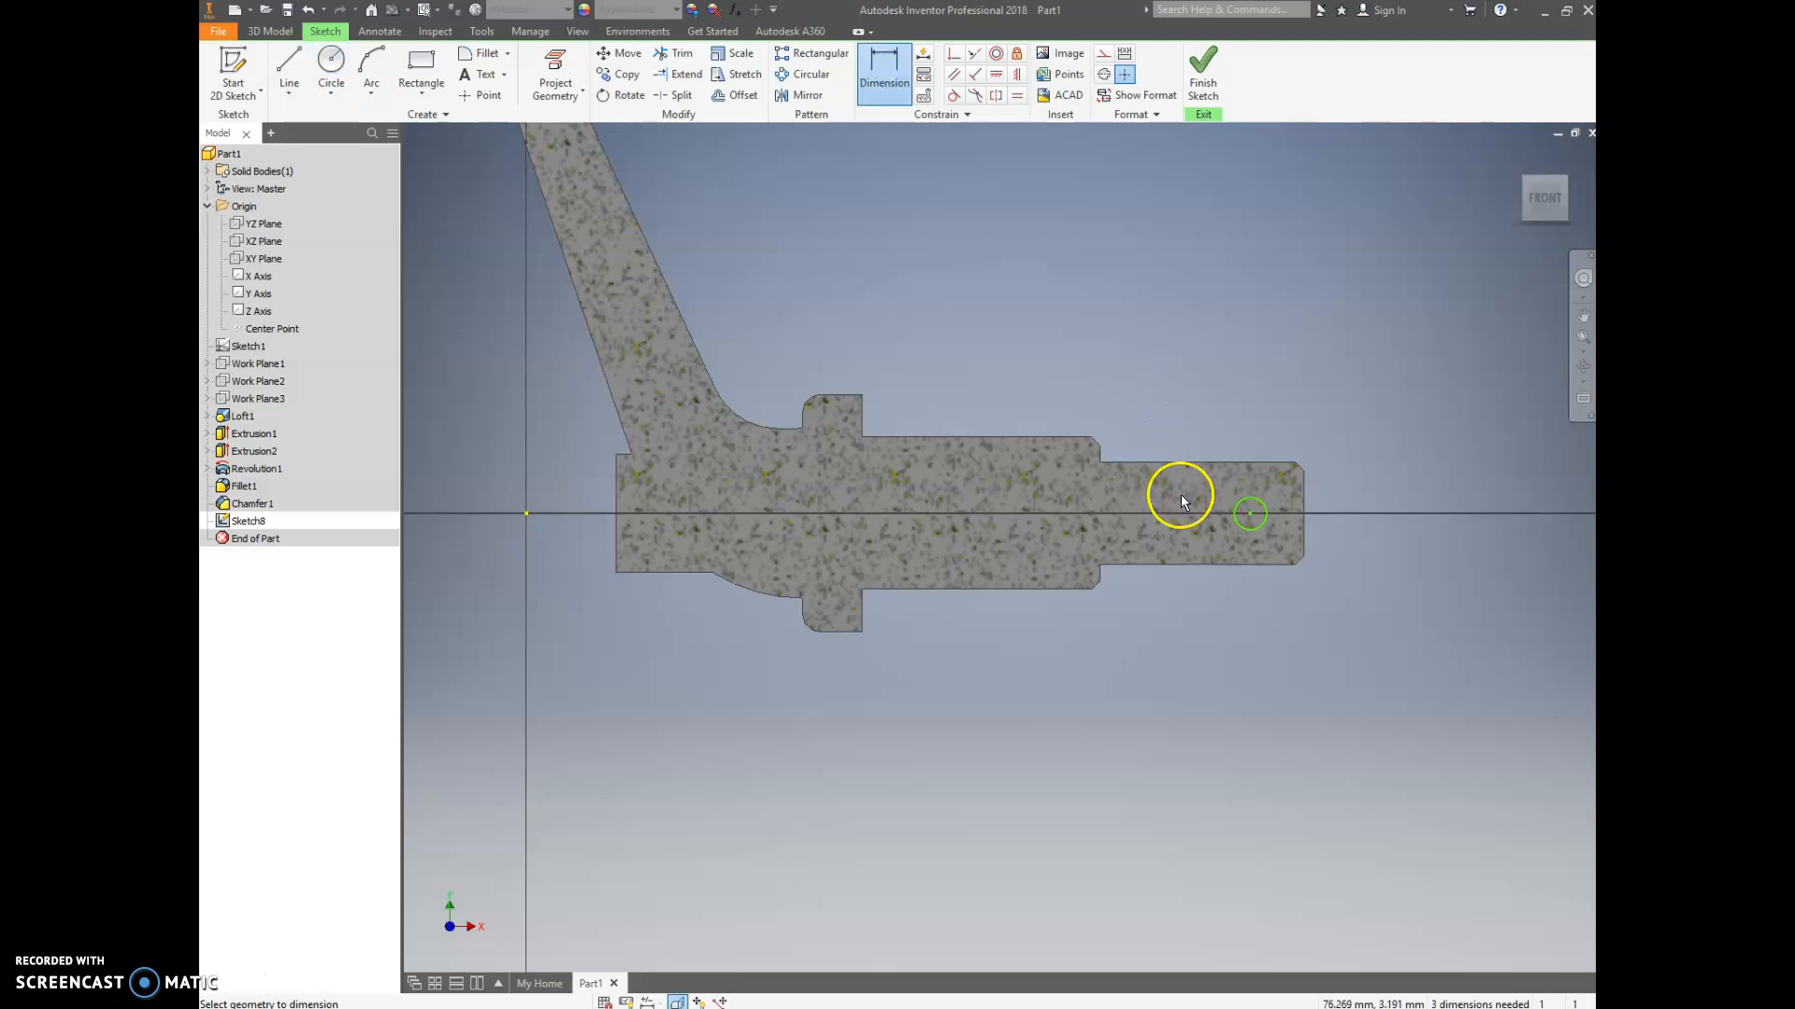
pyautogui.click(1100, 550)
pyautogui.click(1247, 512)
pyautogui.click(1205, 610)
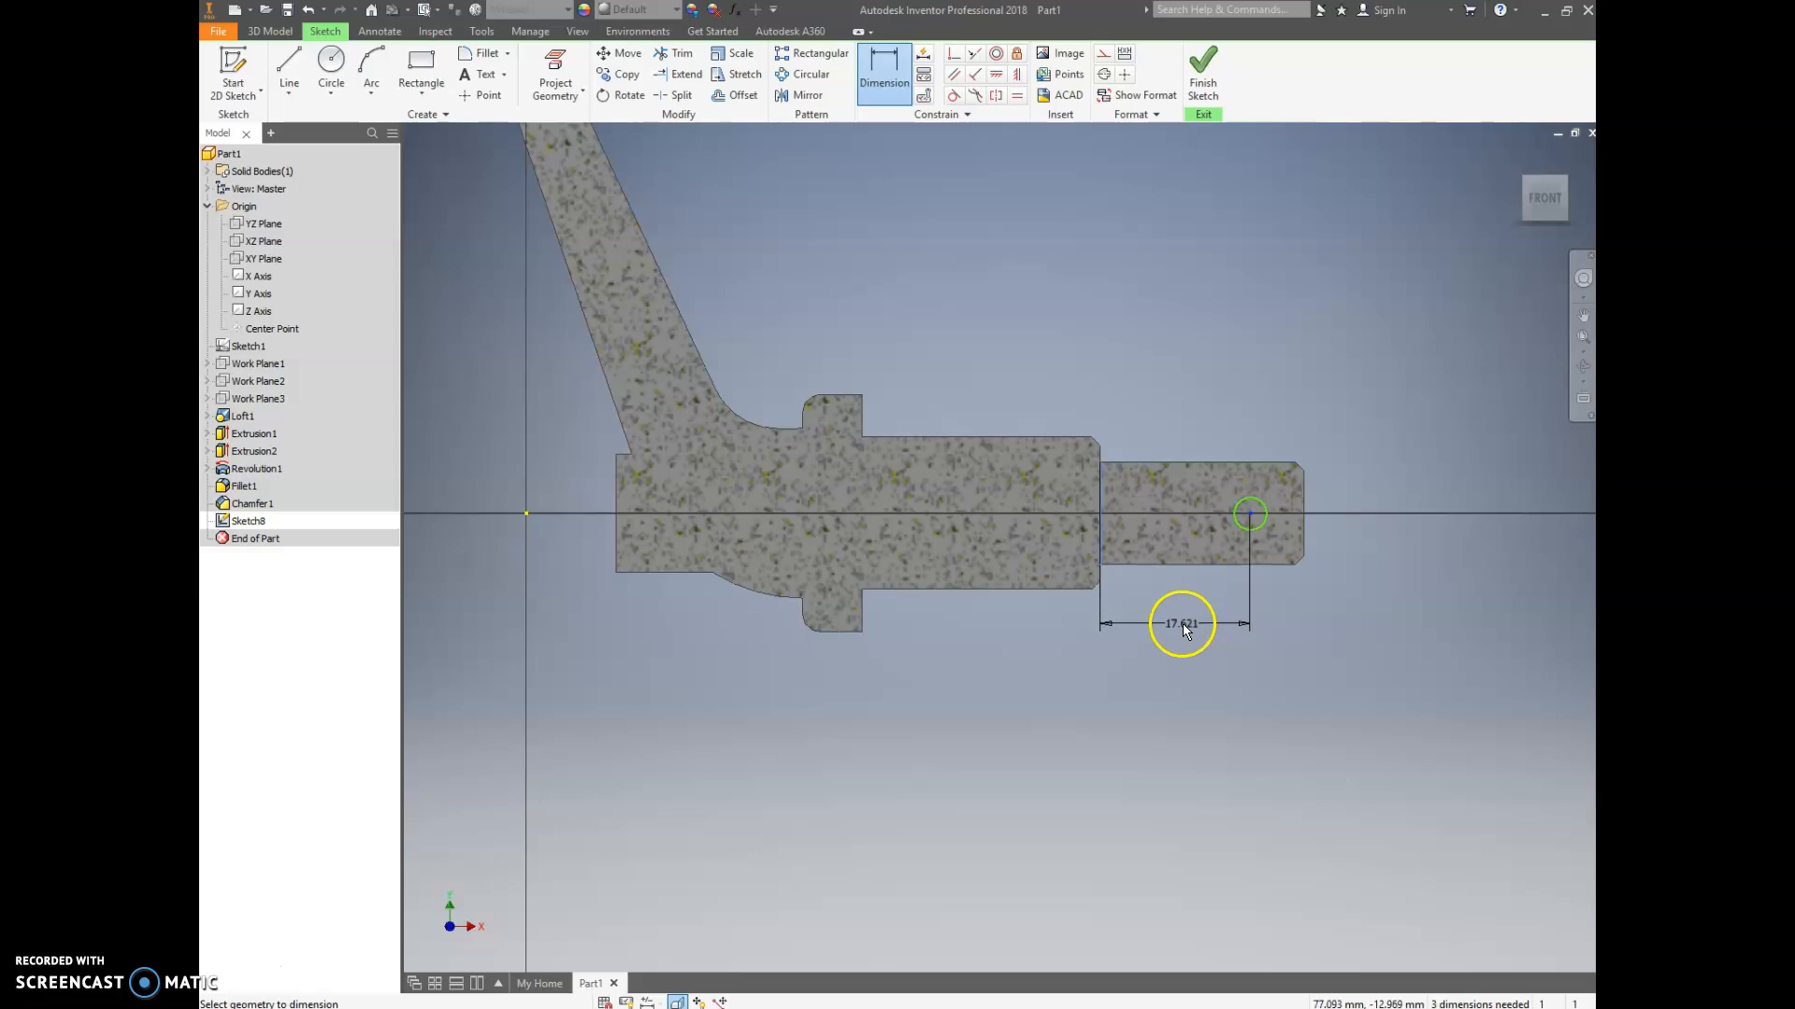
pyautogui.click(1182, 624)
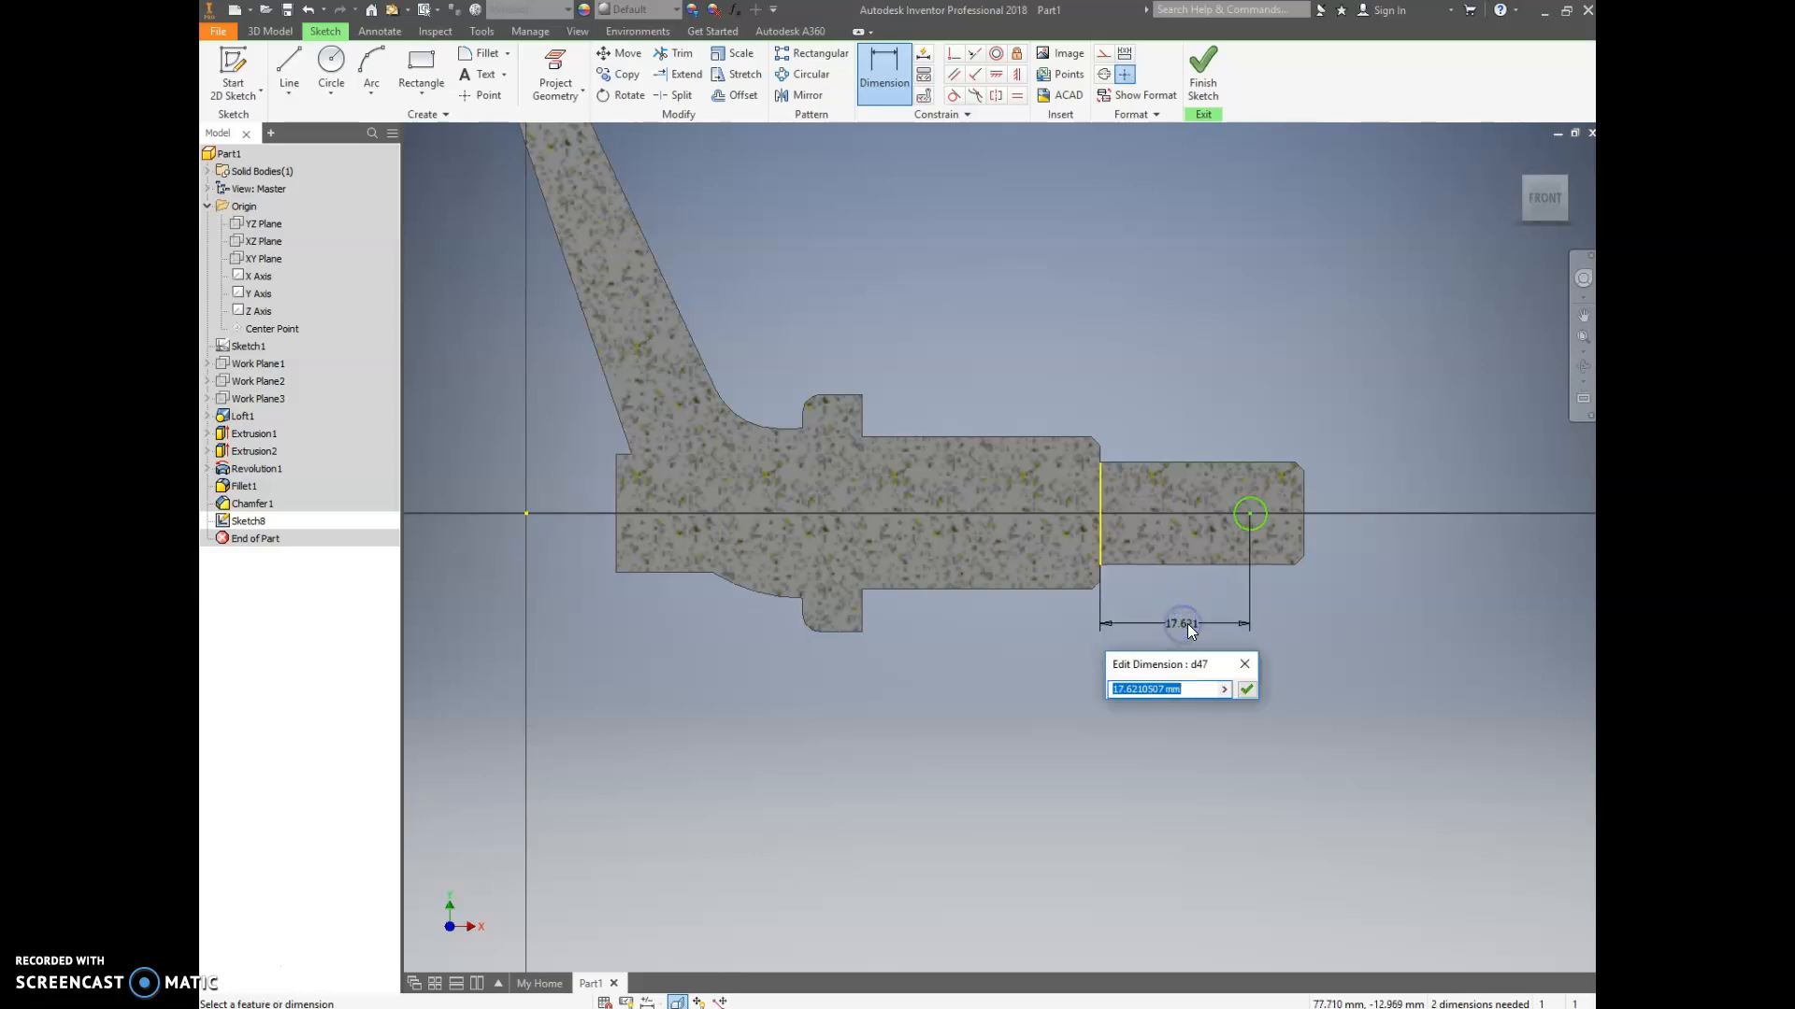
pyautogui.press('Return')
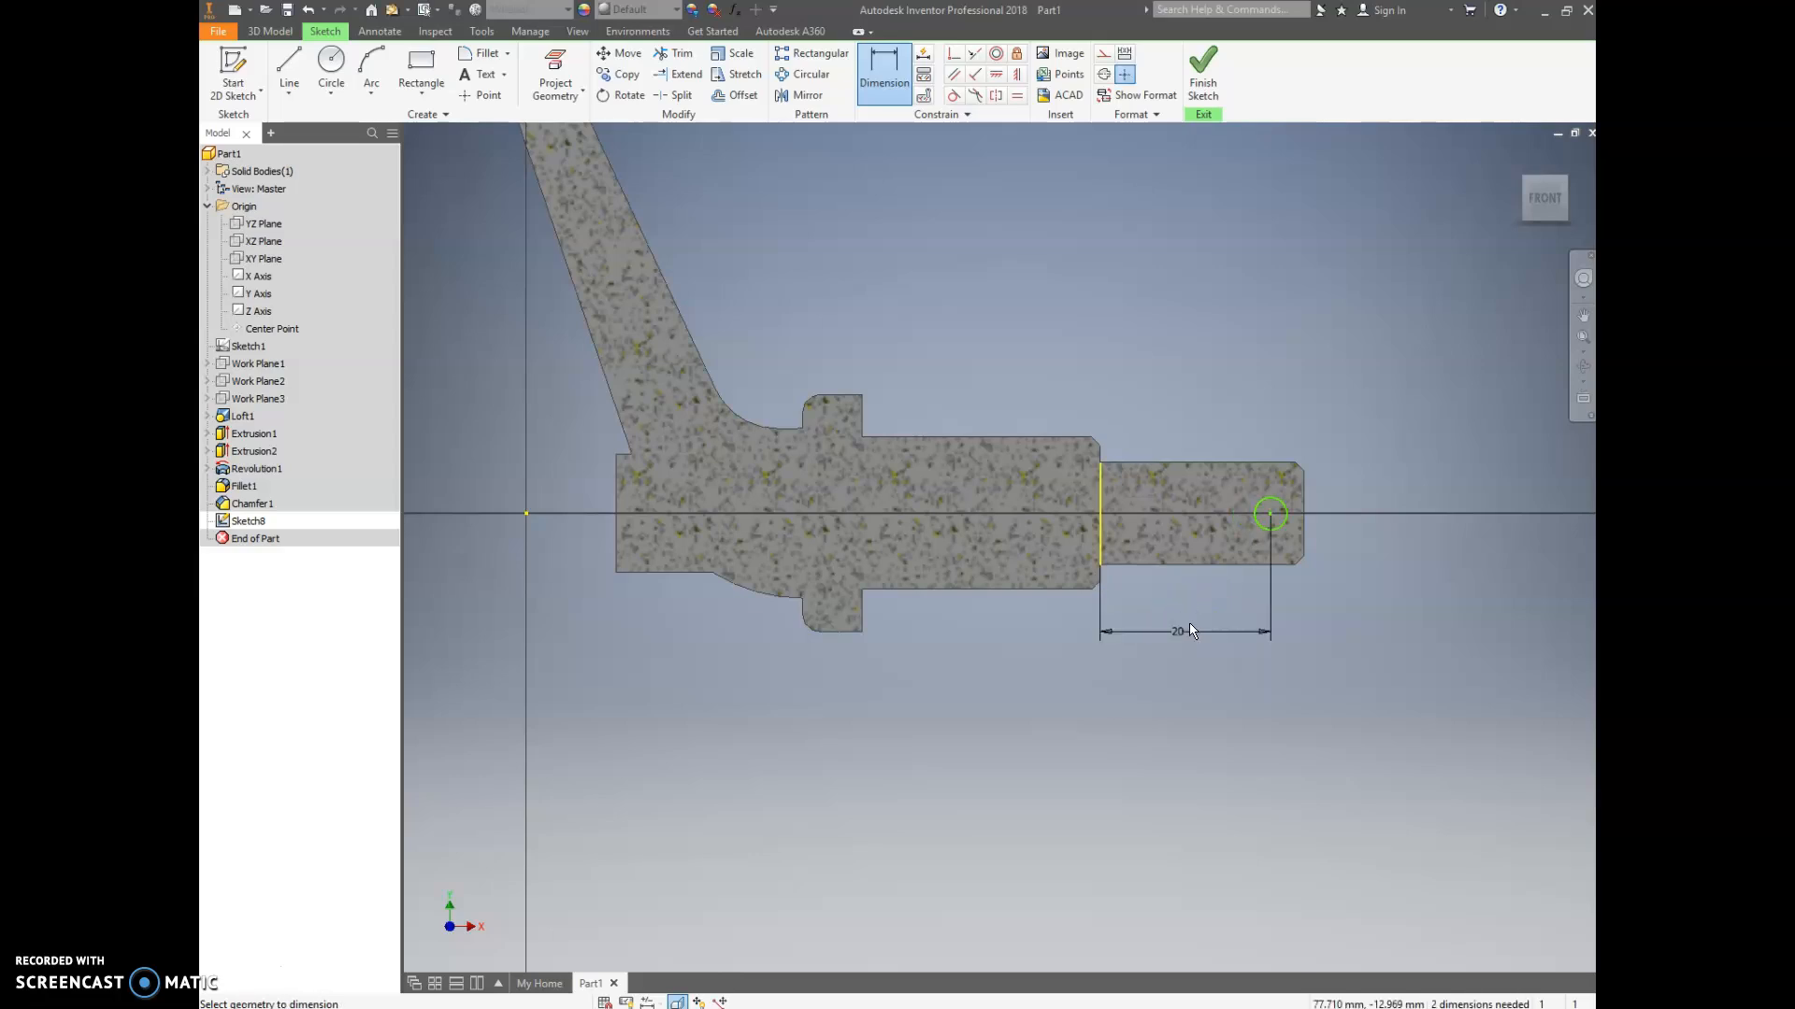
# - Dimension the circle's diameter and set it to 3 mm
pyautogui.click(1278, 506)
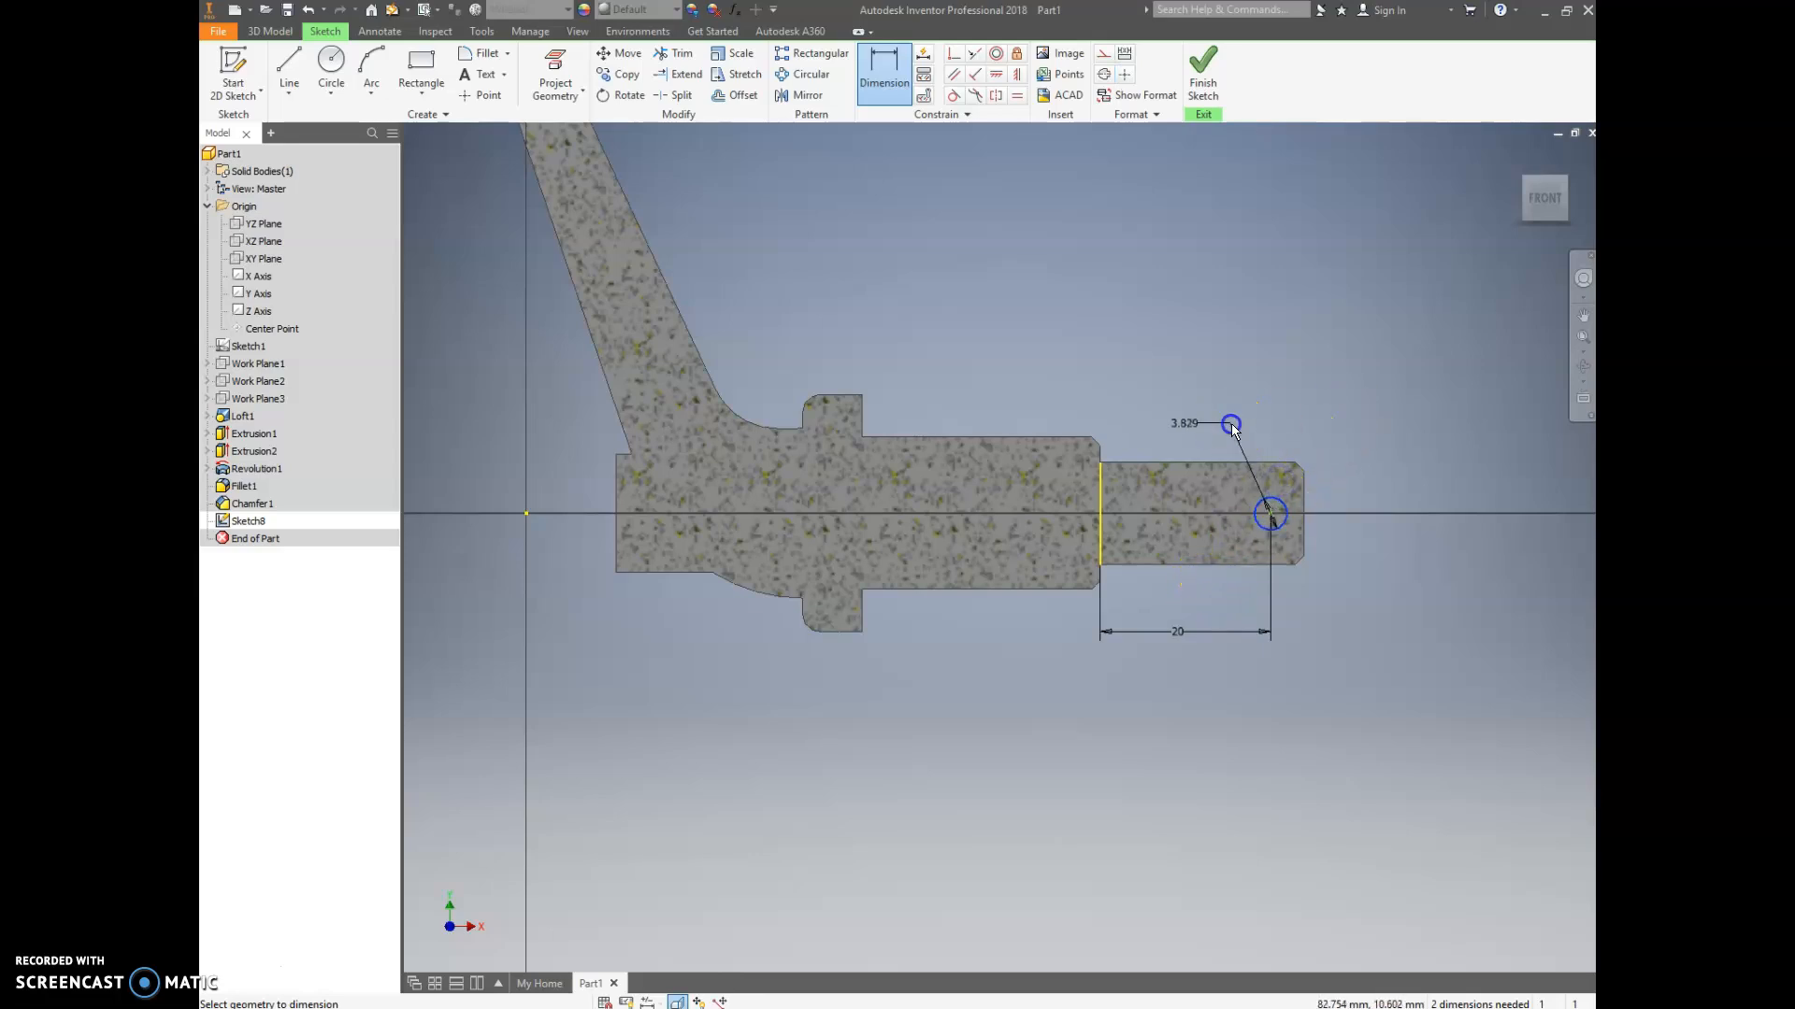
pyautogui.click(1190, 425)
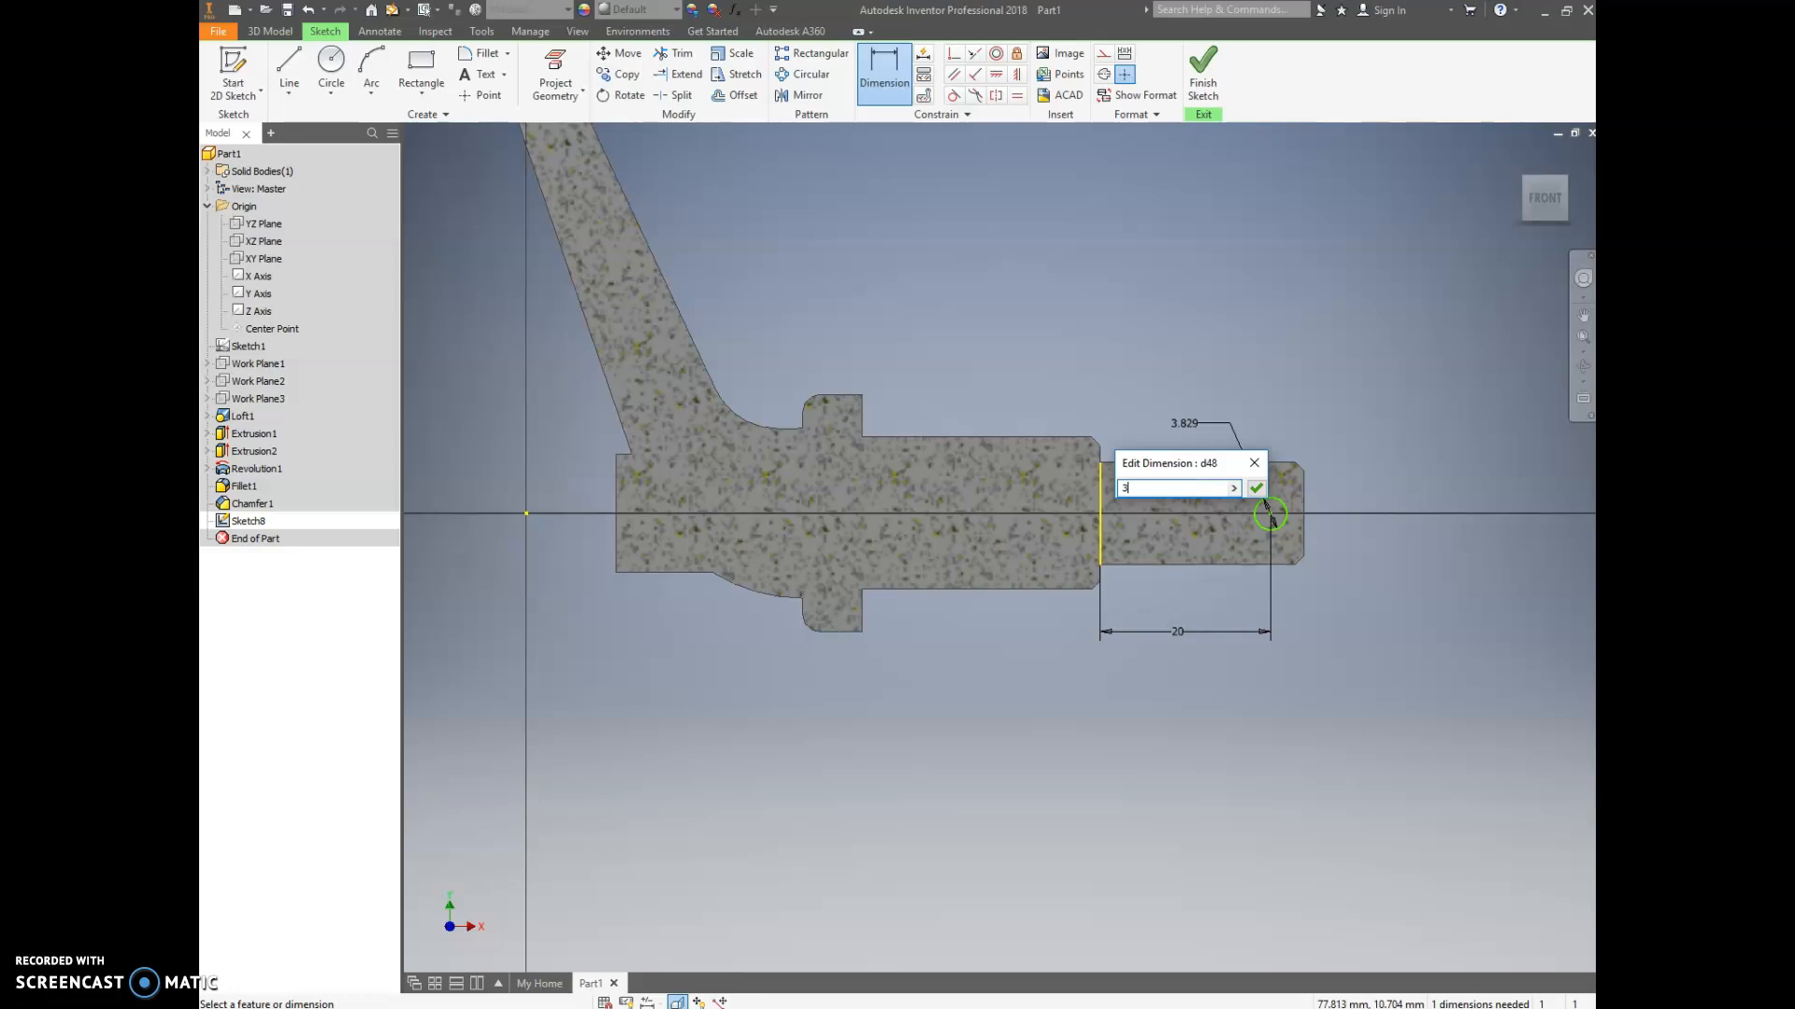
pyautogui.press('Return')
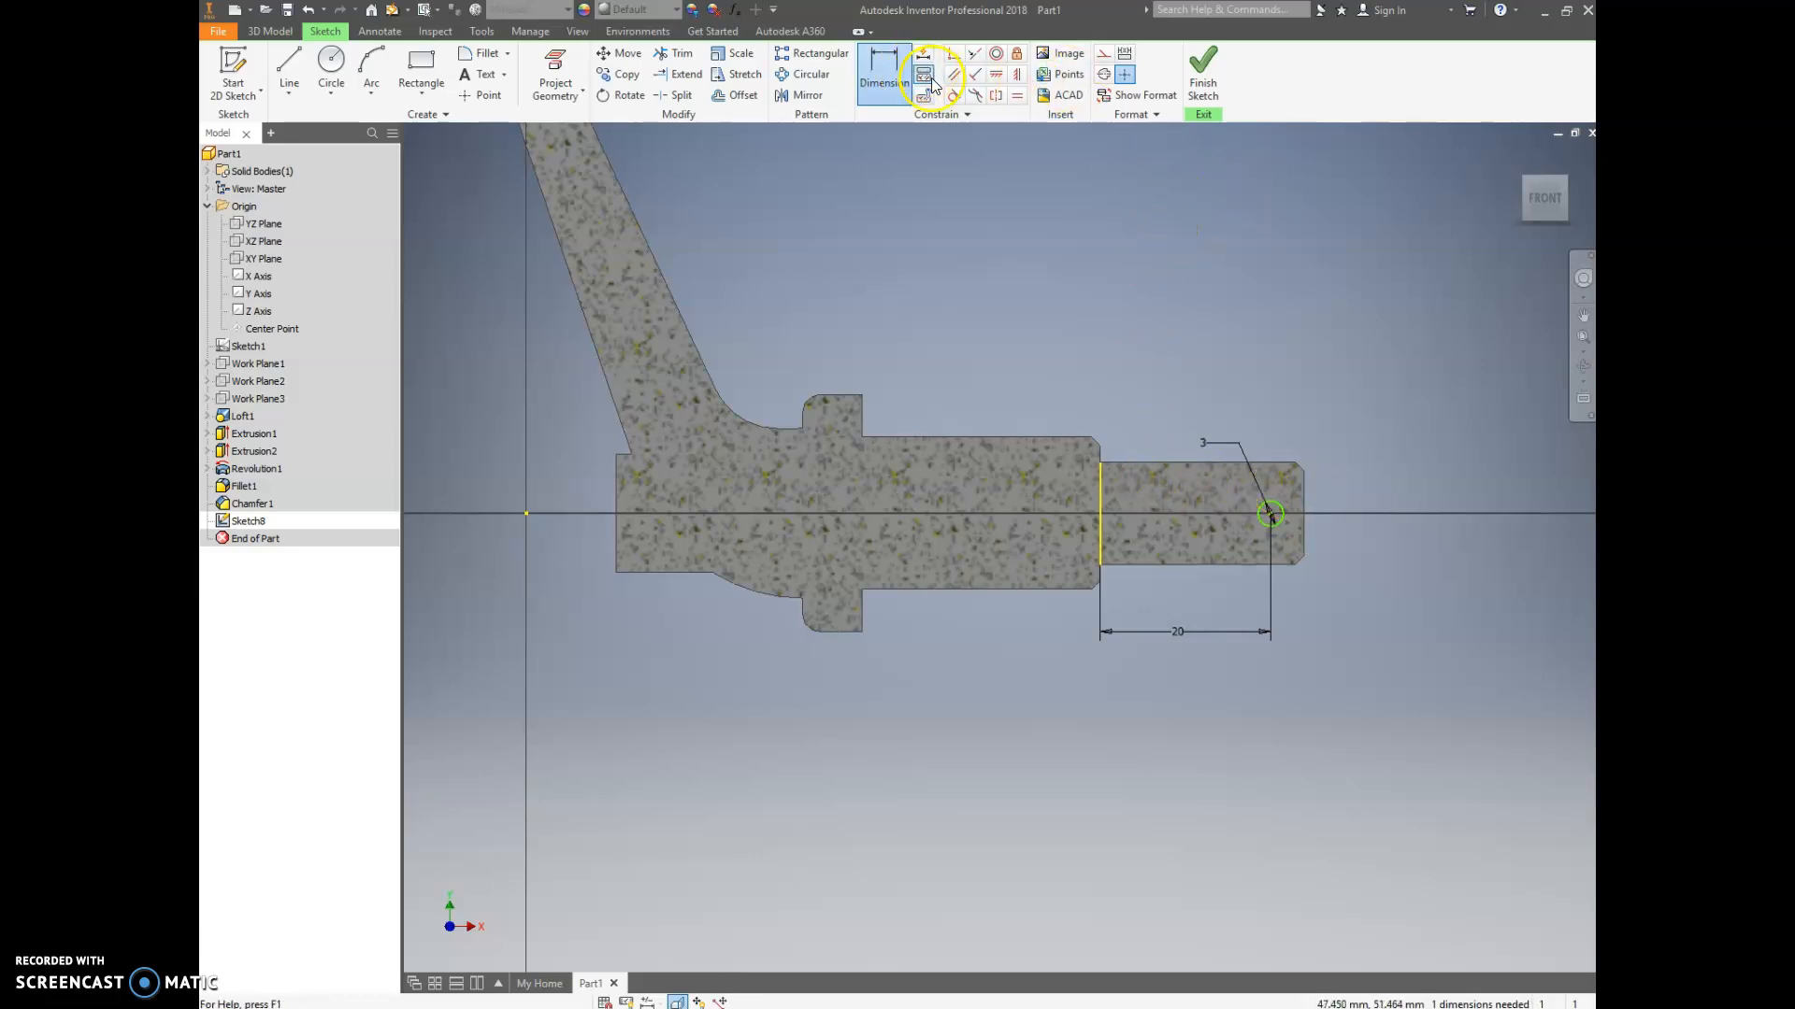
# - Constrain the circle's center to be horizontal with the sketch origin and finish the sketch
pyautogui.click(995, 74)
pyautogui.click(1270, 515)
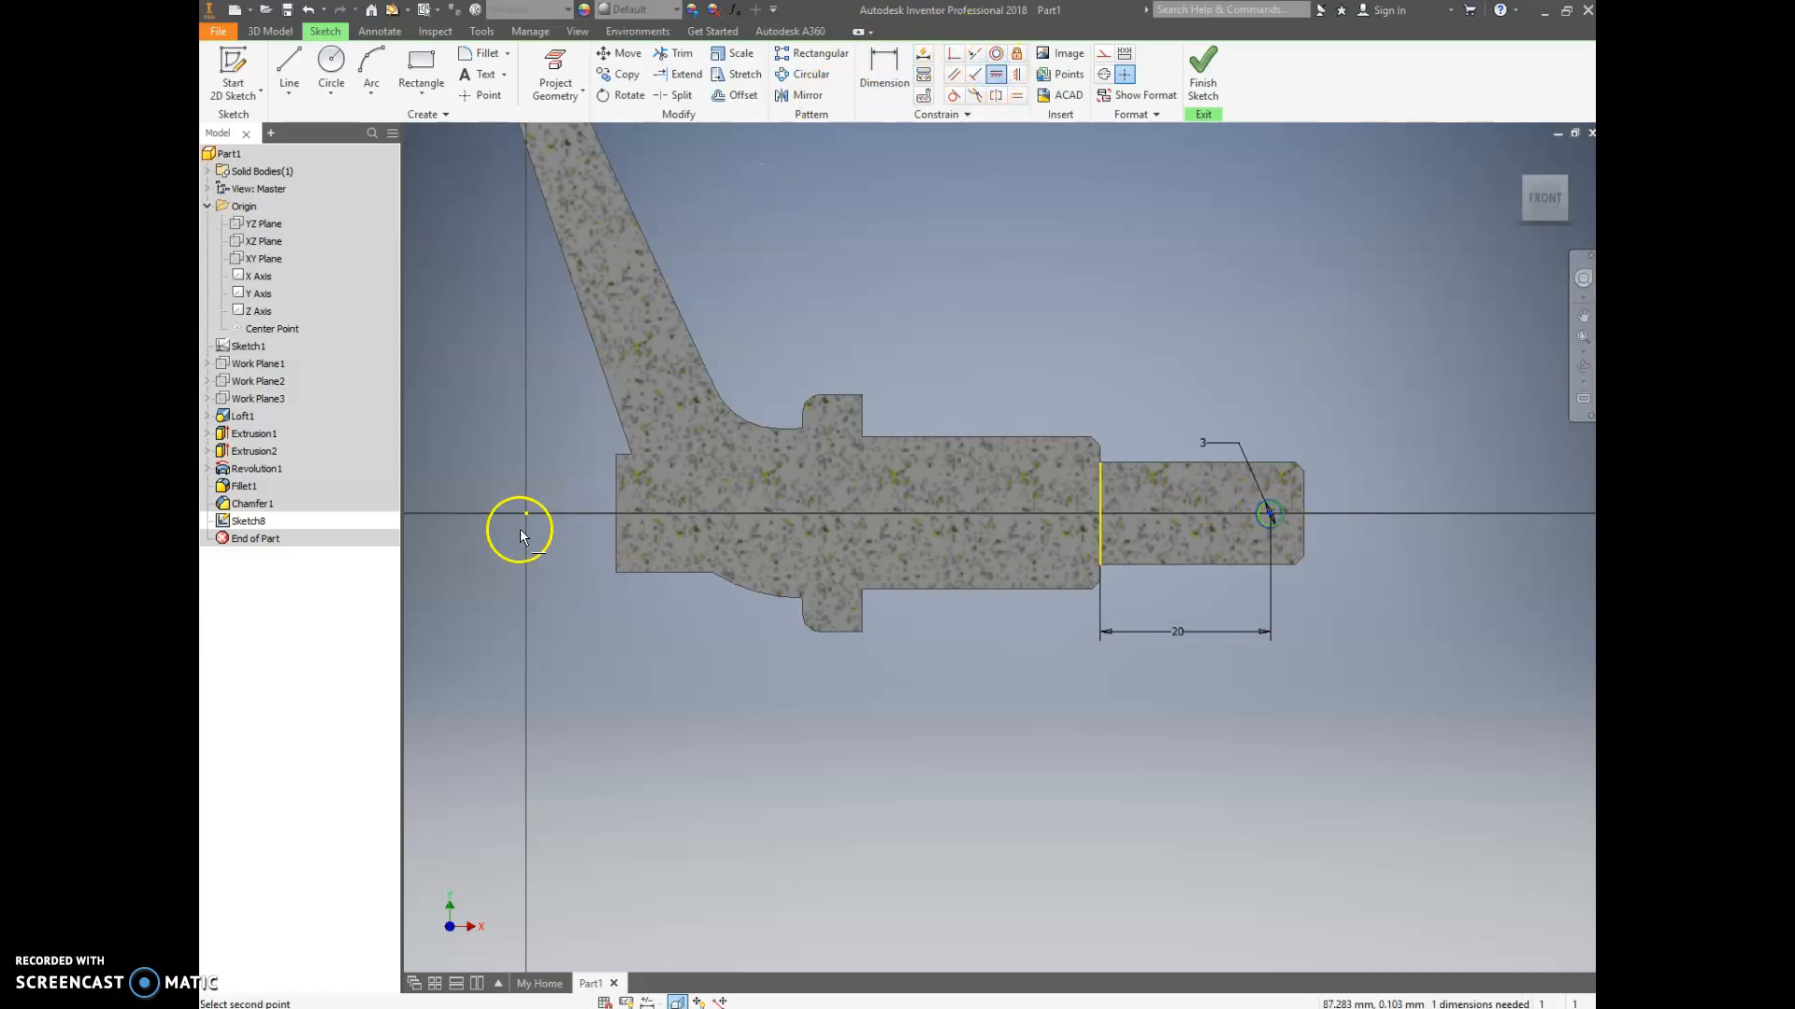
pyautogui.click(527, 514)
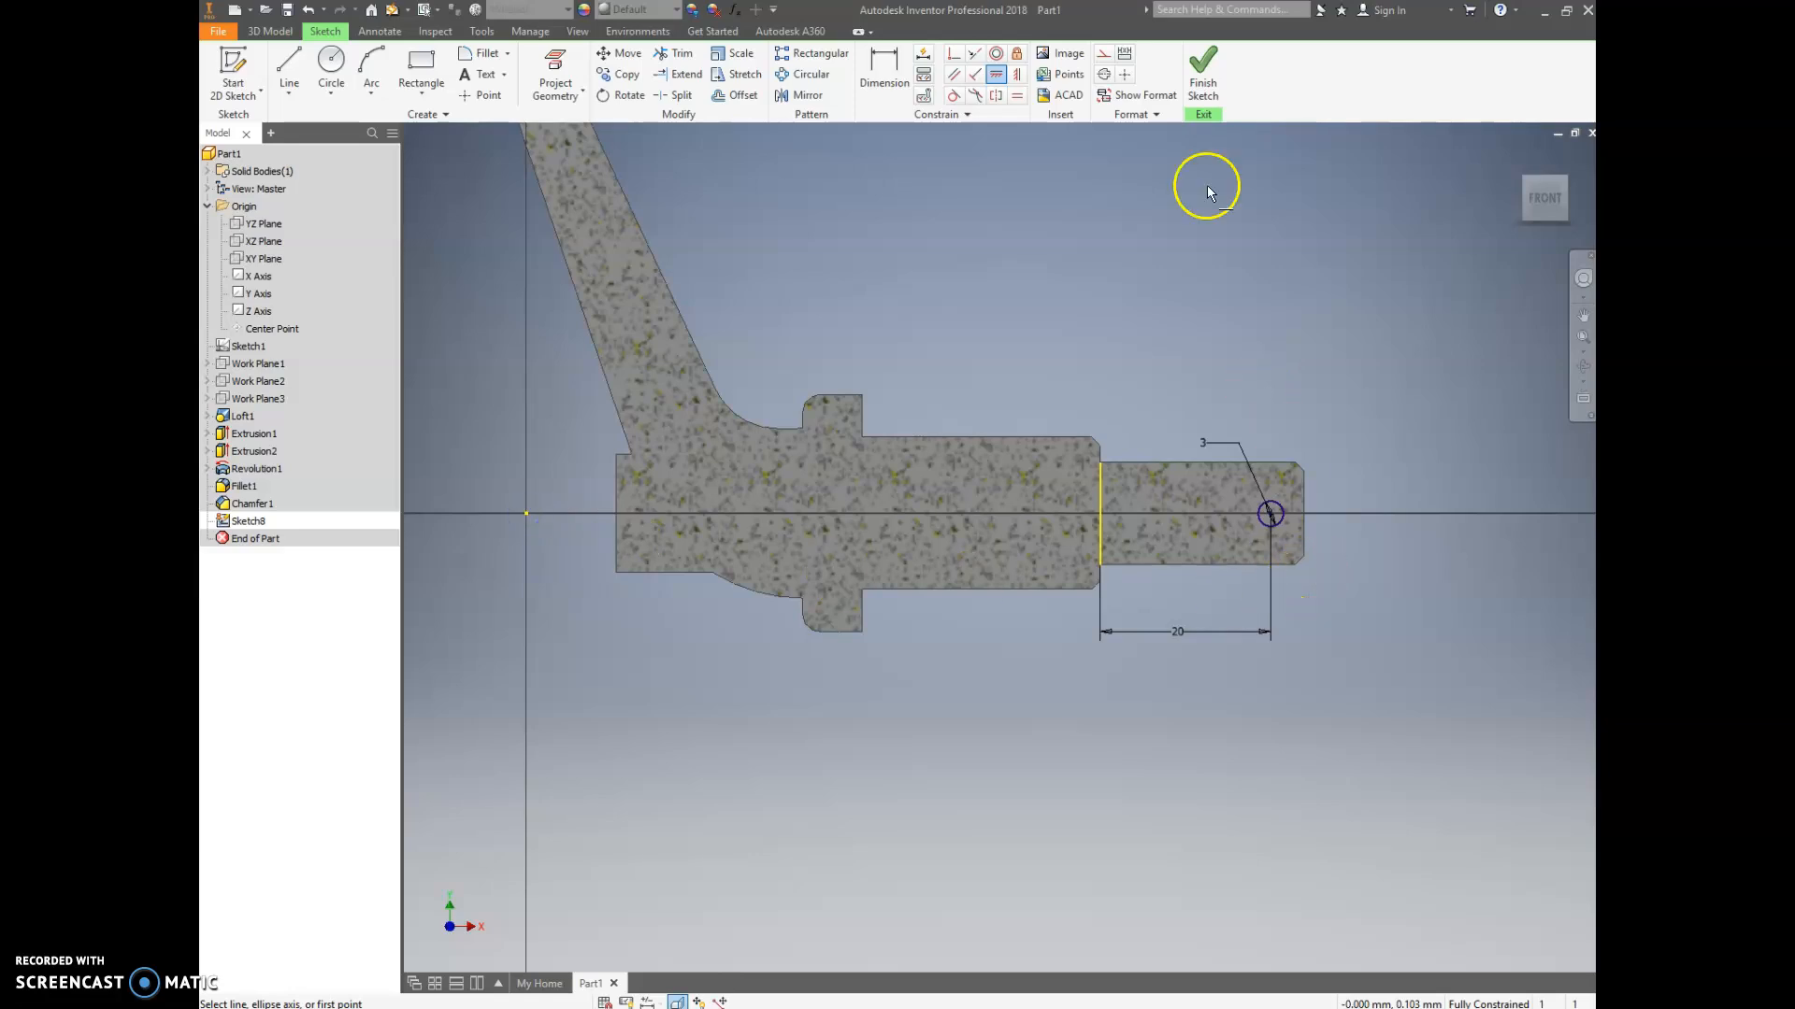
pyautogui.click(1203, 75)
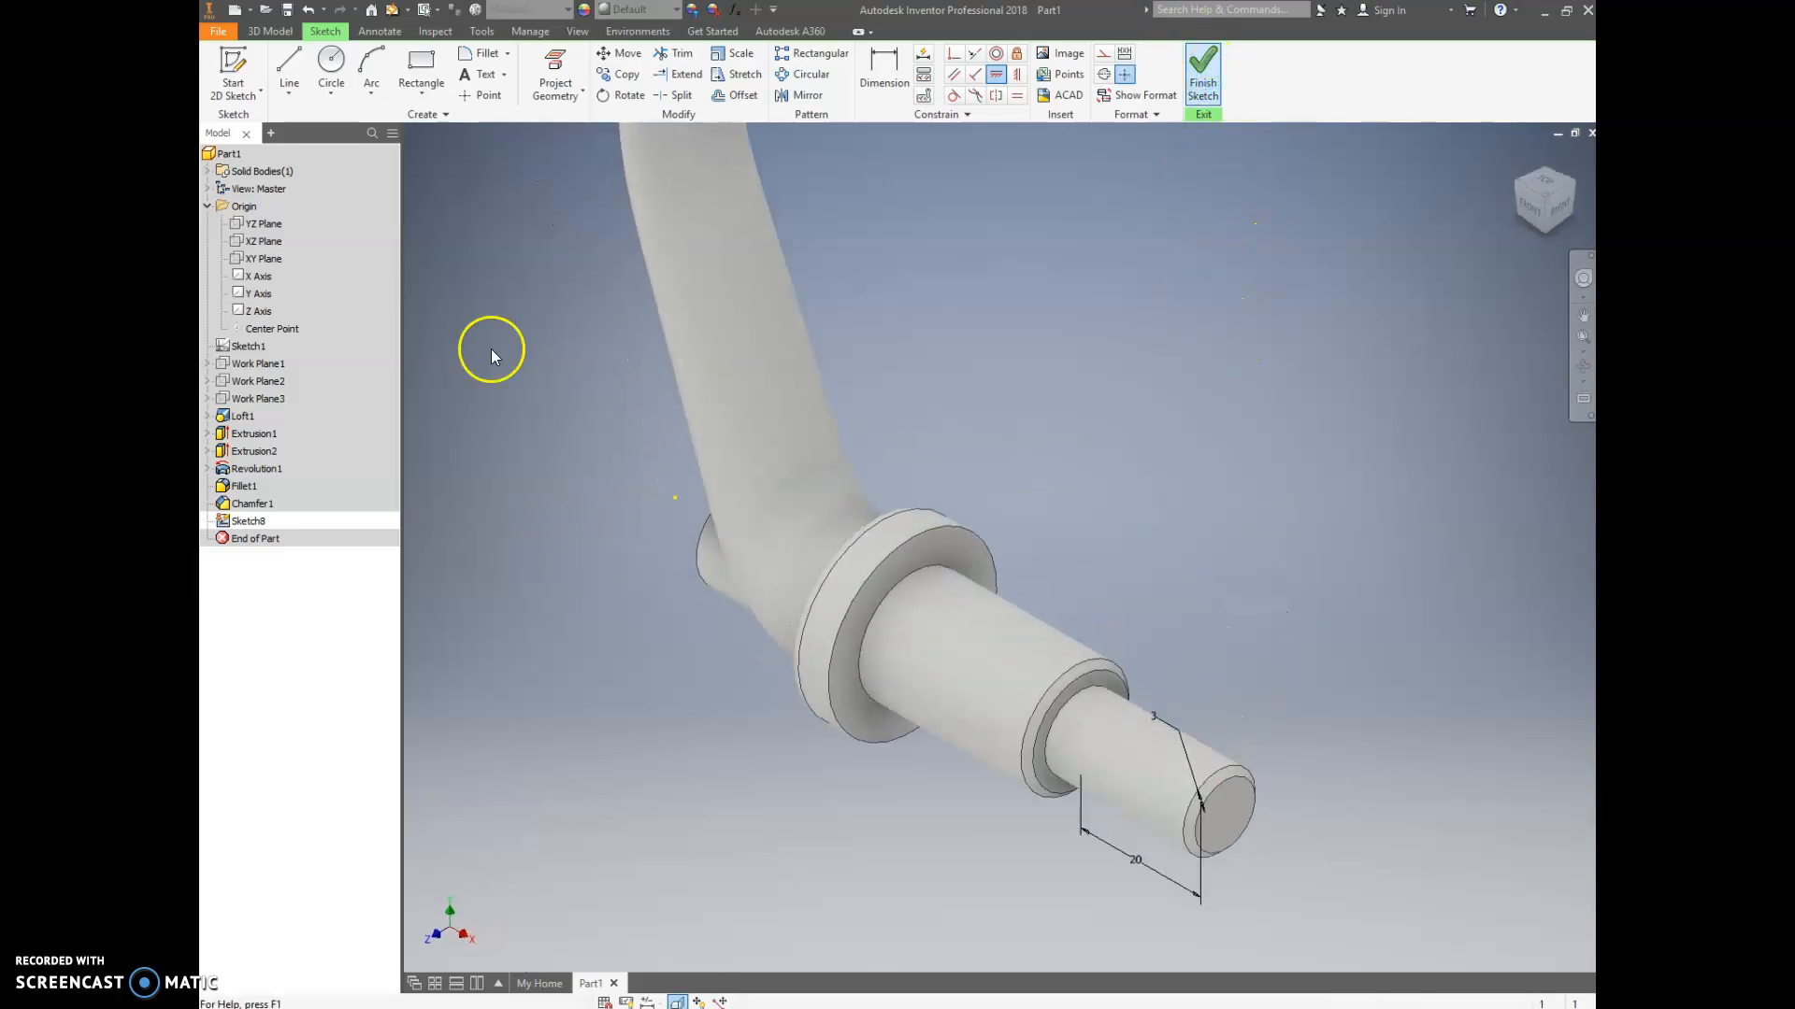
# - Extrude the 3 mm circle as a symmetric cut with All extents to make the cross hole in the shaft's narrow end
pyautogui.click(289, 70)
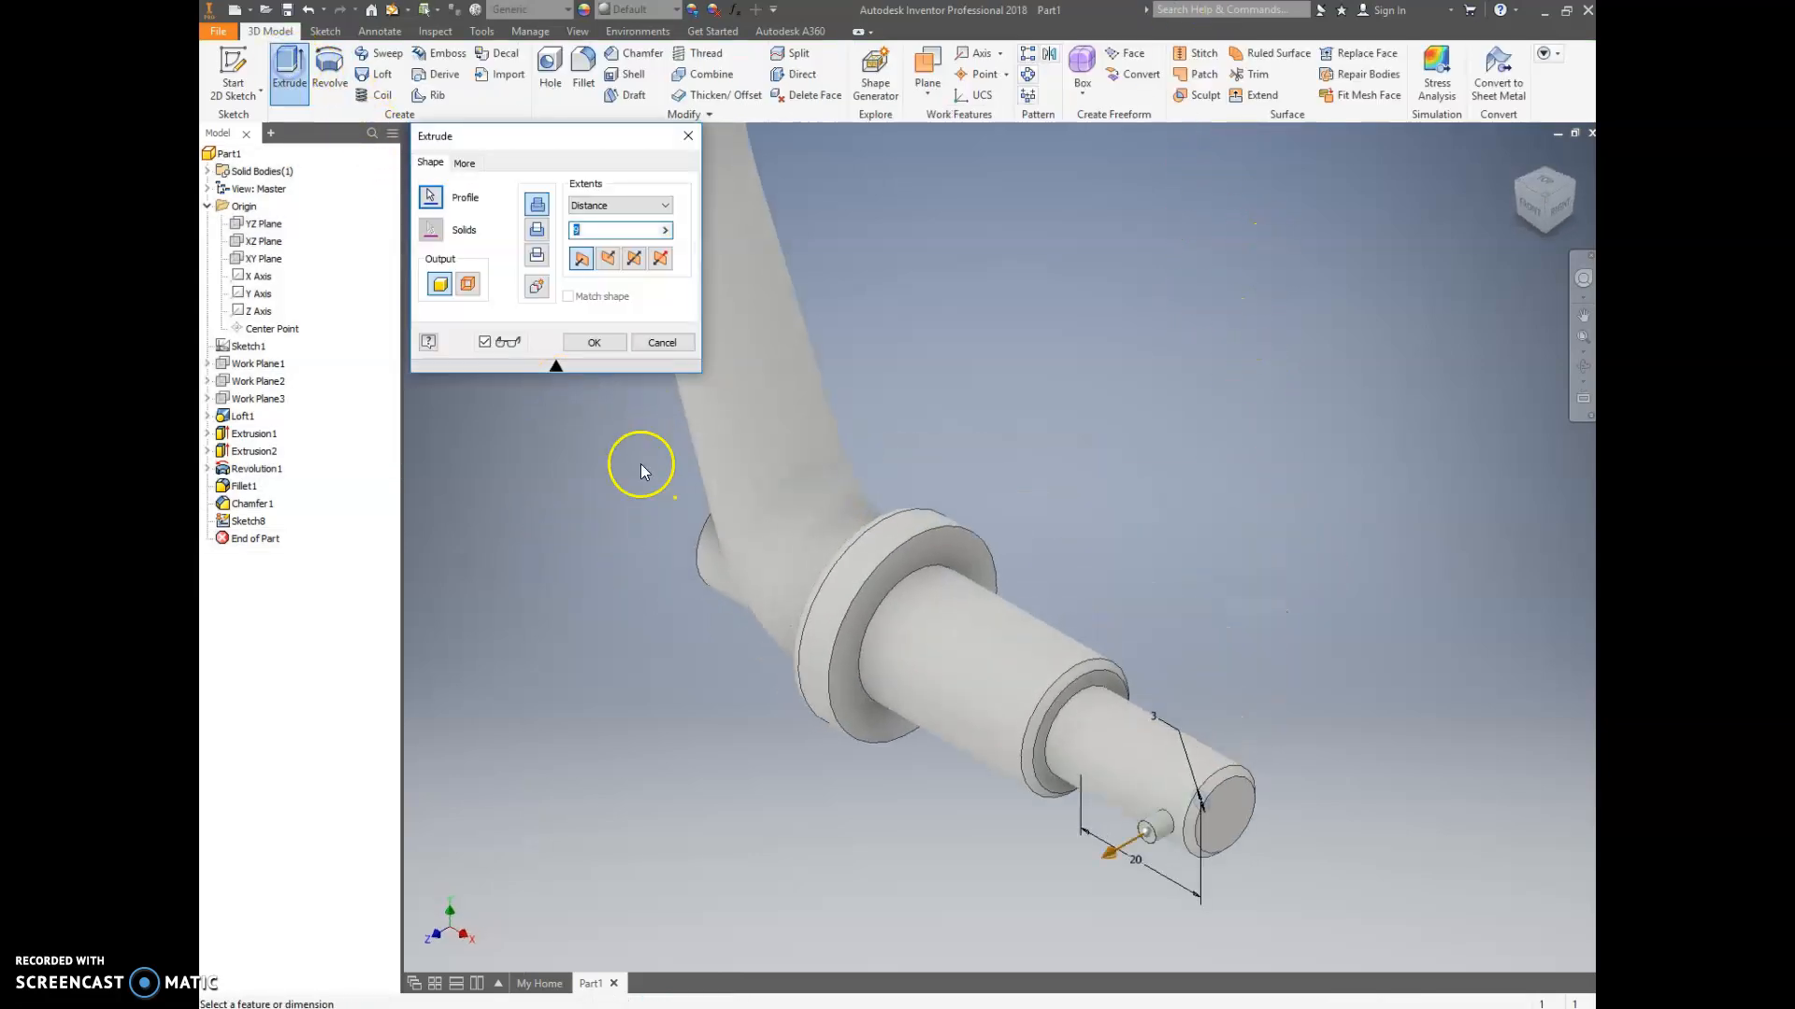
pyautogui.write('9')
pyautogui.click(537, 230)
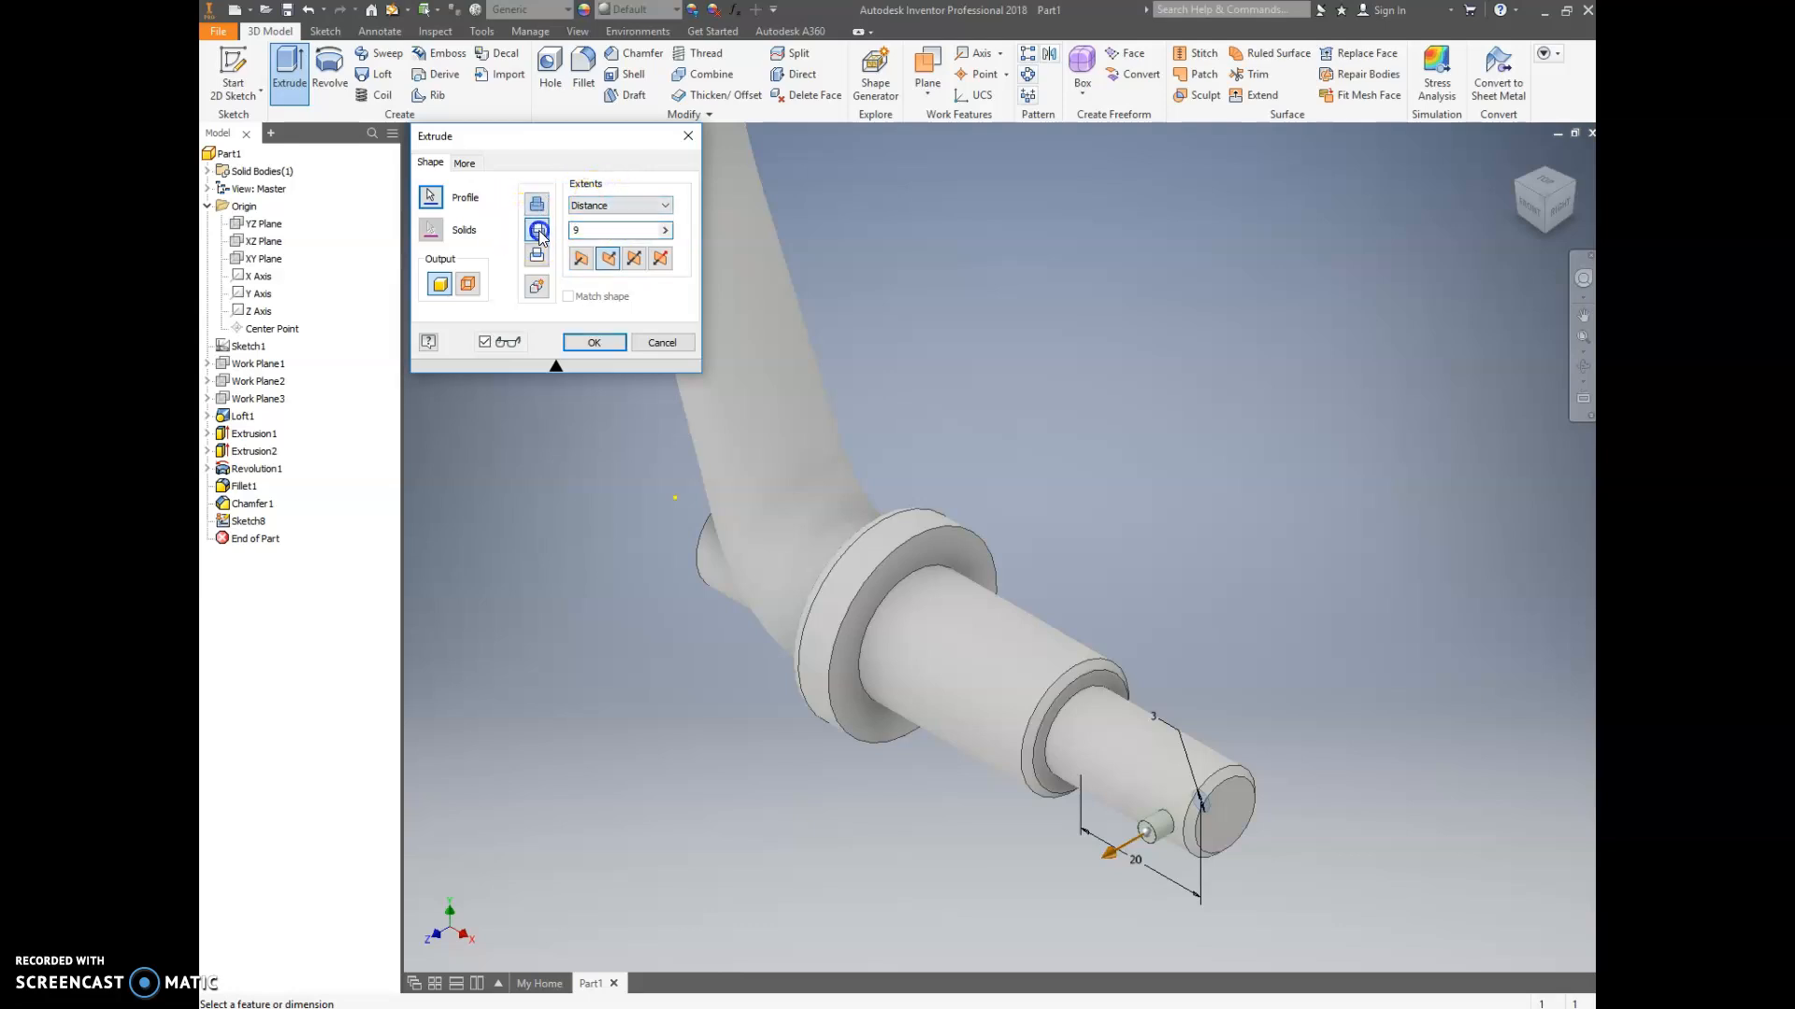
pyautogui.scroll(5, 1202, 801)
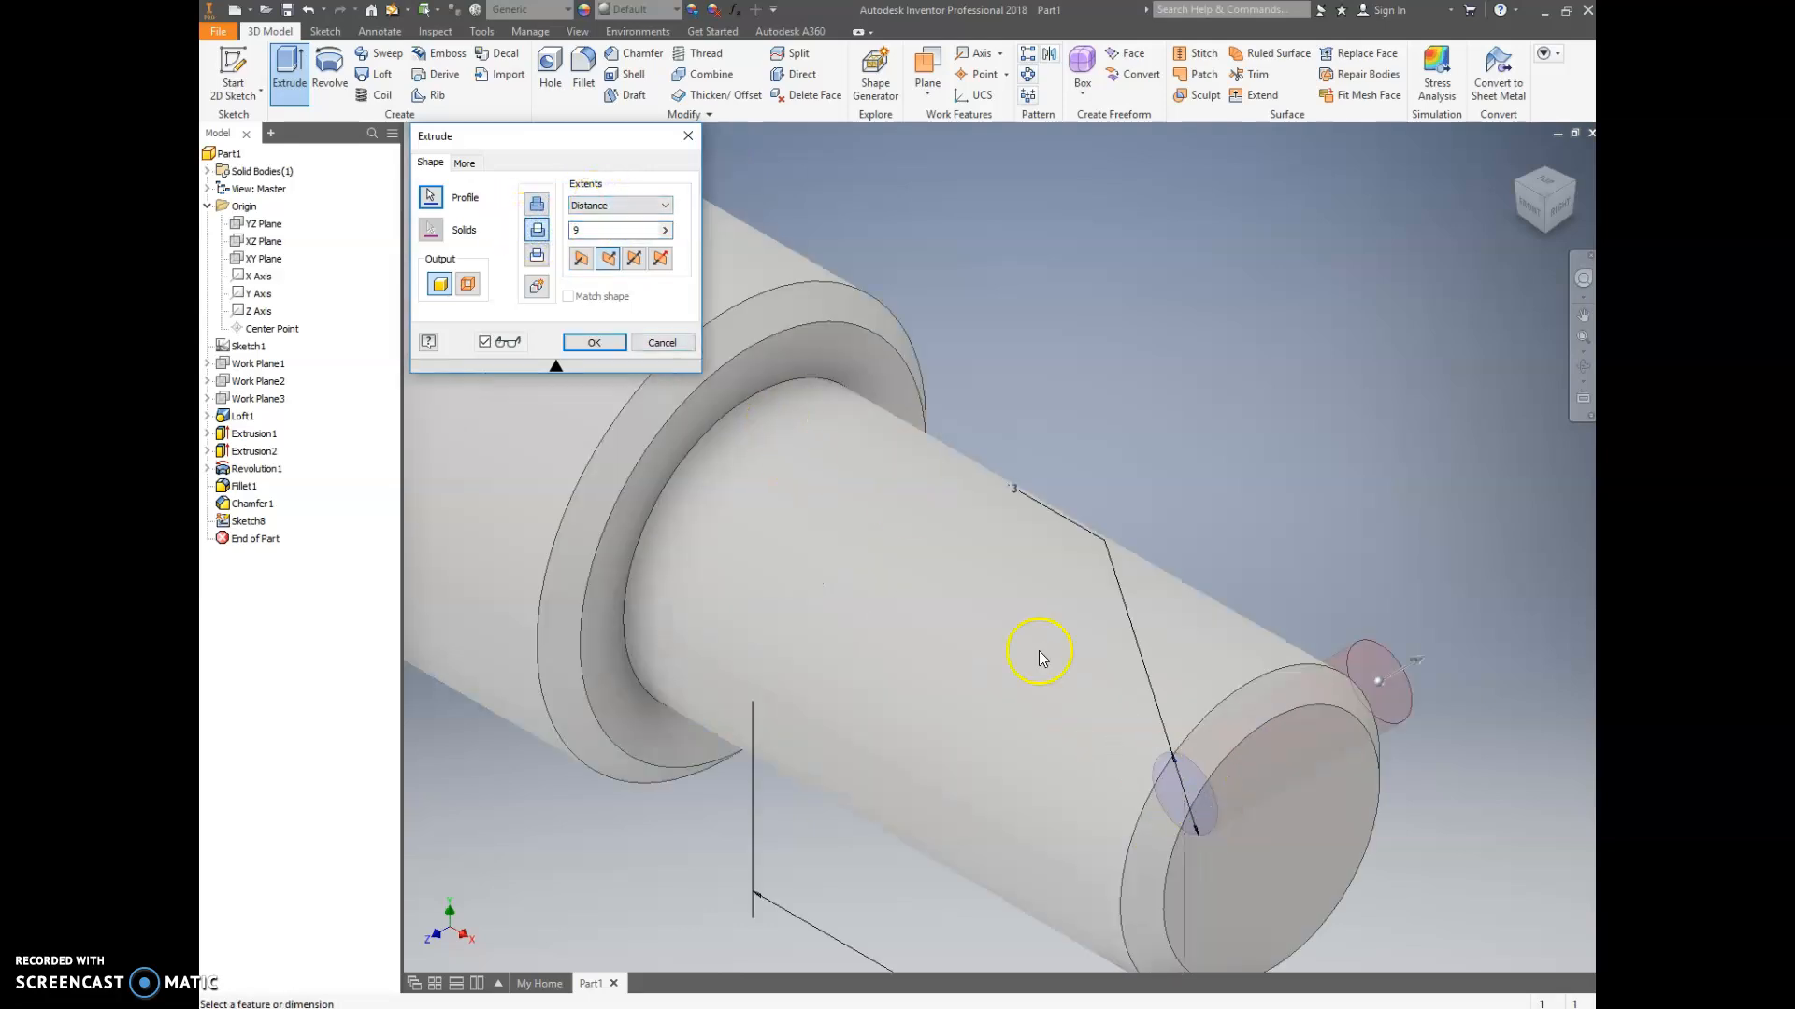
pyautogui.moveTo(1077, 578); pyautogui.dragTo(892, 323)
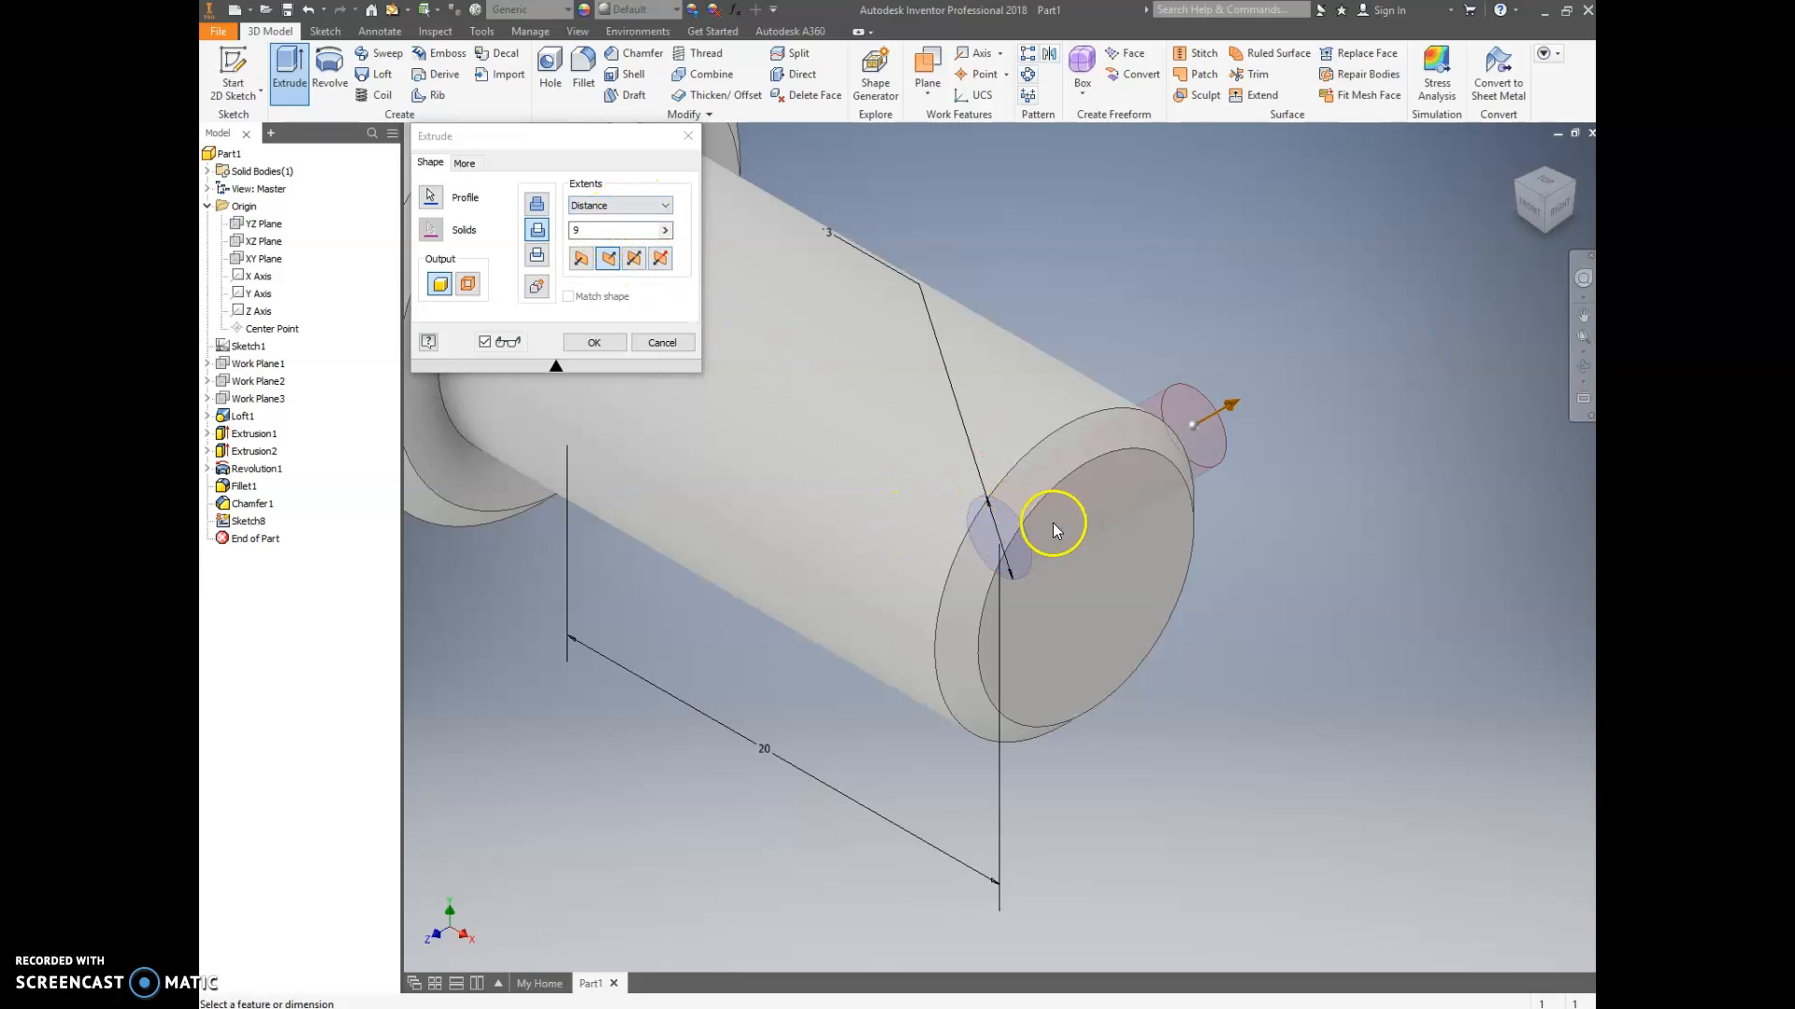
pyautogui.click(634, 258)
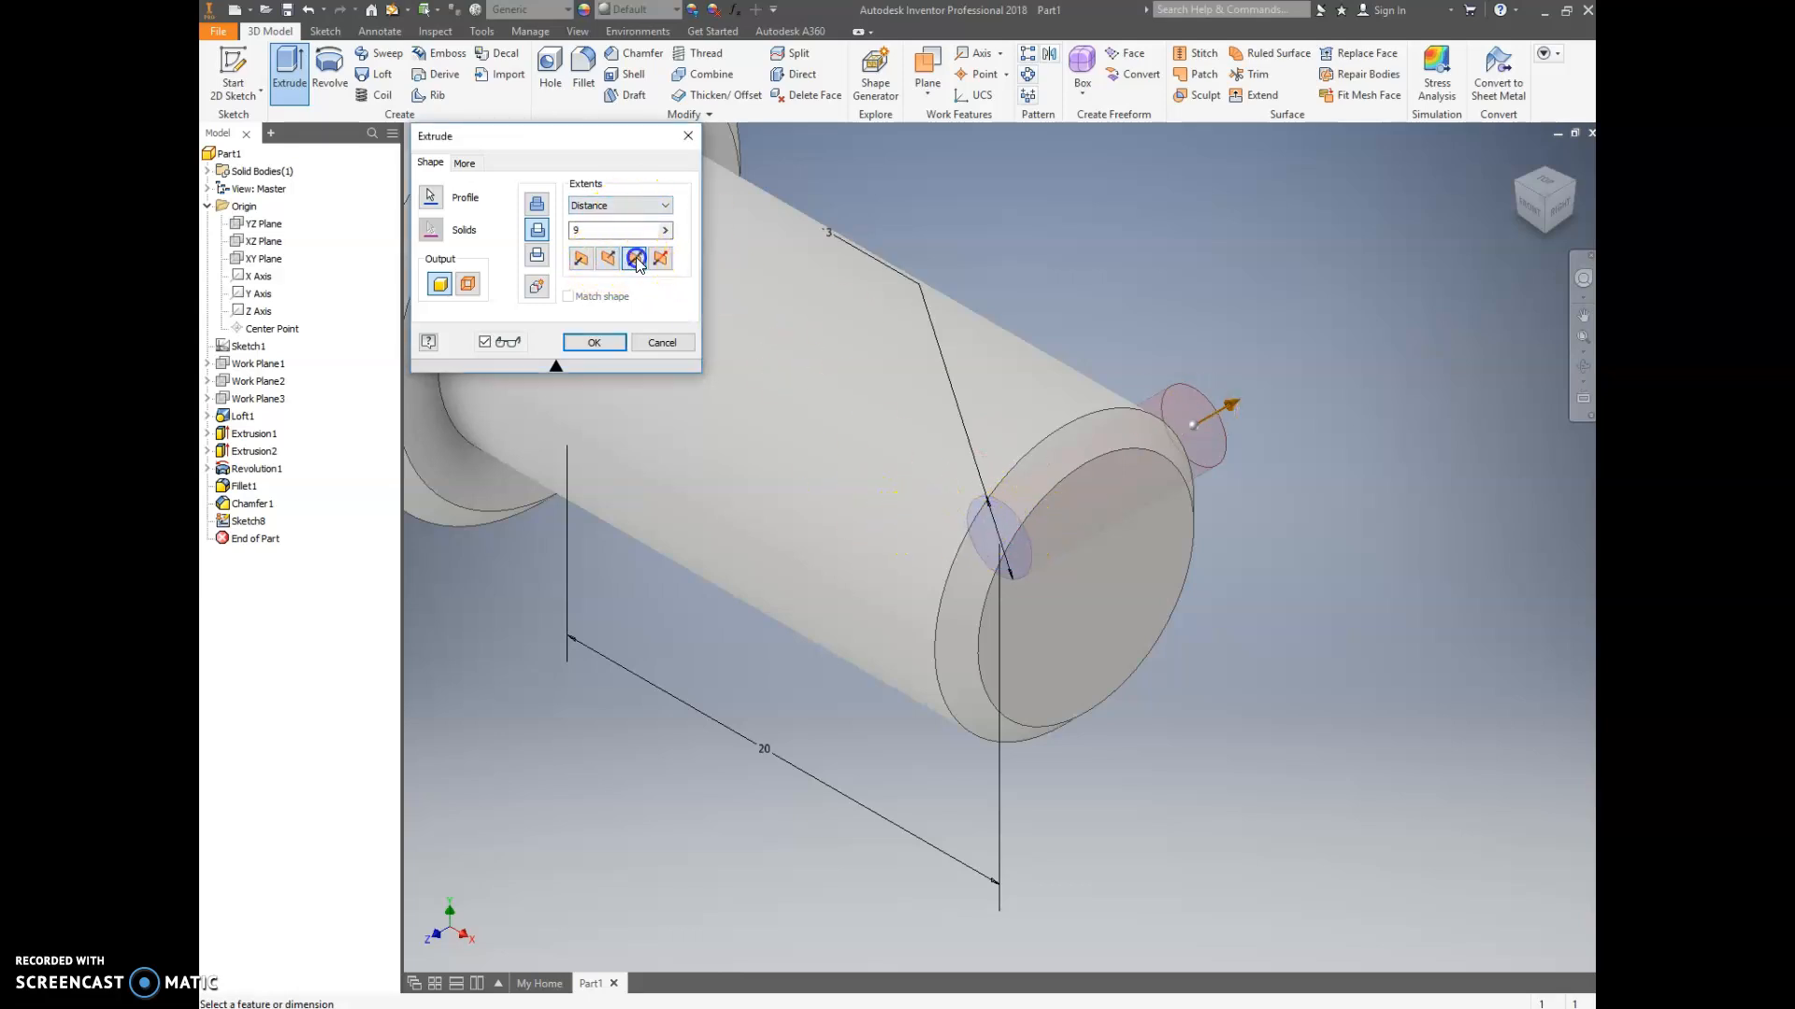
pyautogui.click(654, 205)
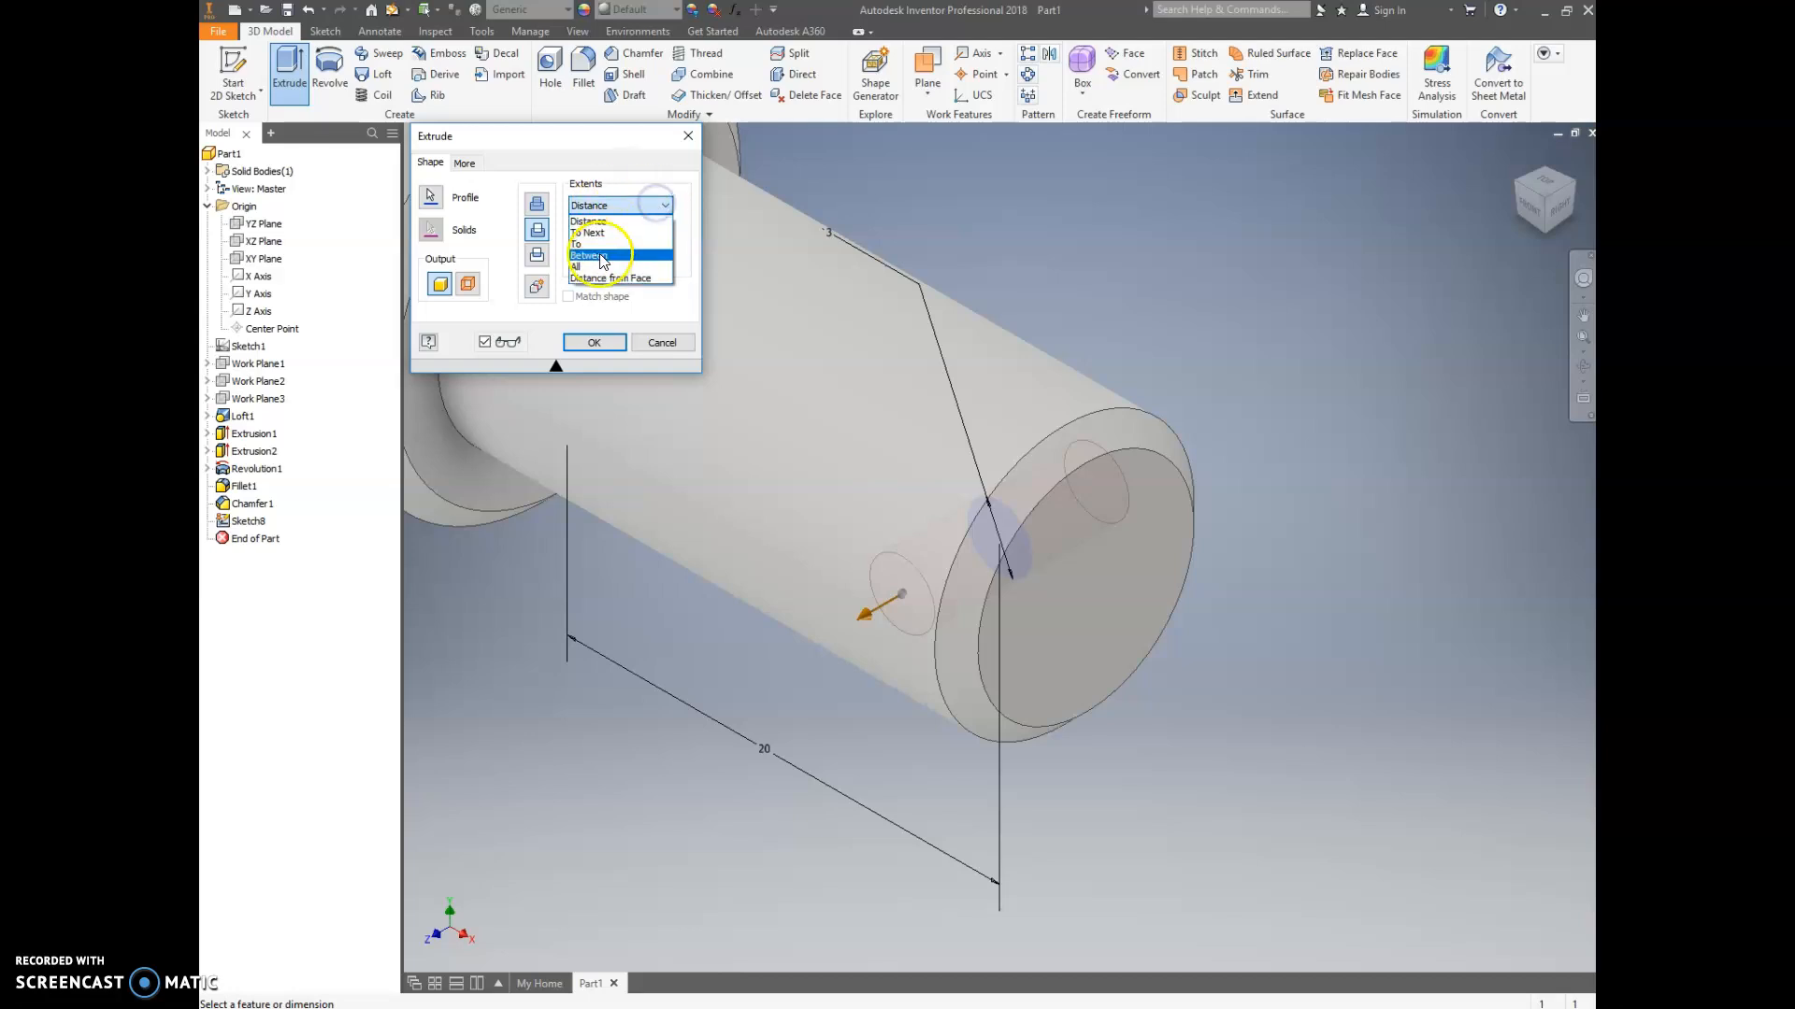
pyautogui.click(594, 268)
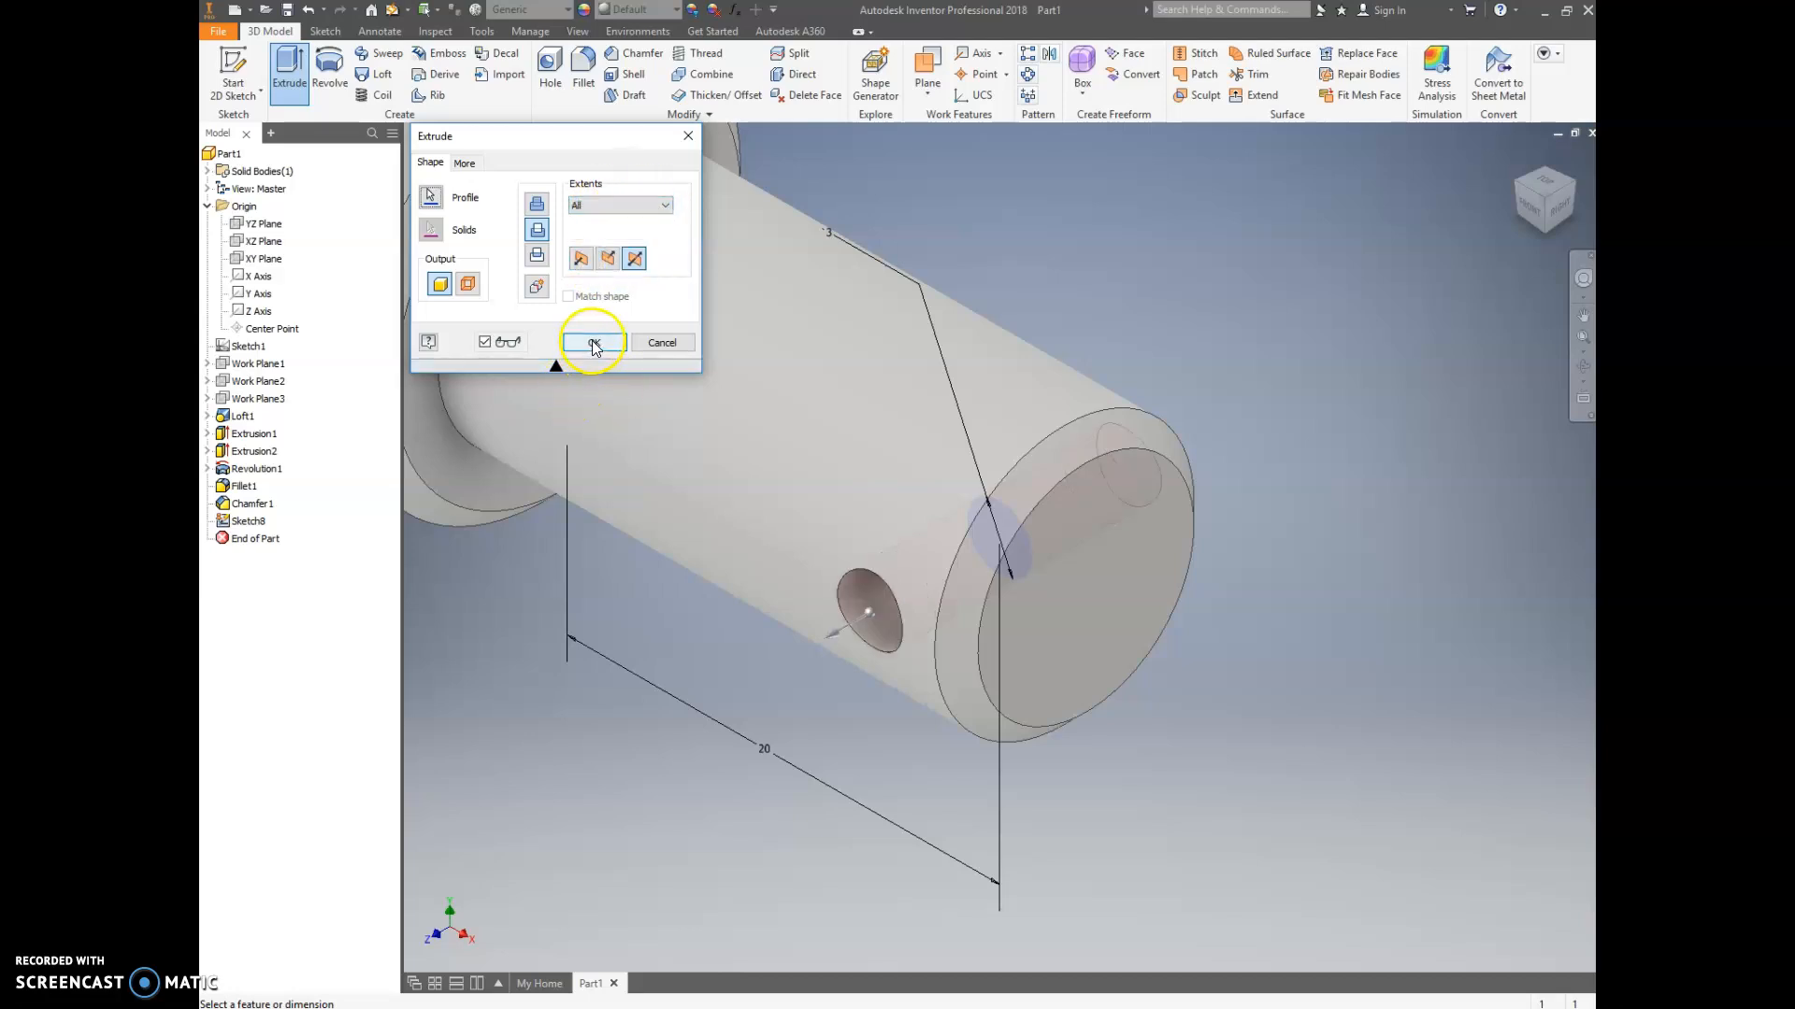
pyautogui.click(593, 343)
# - Create a work plane tangent to the shaft's larger cylindrical section and parallel to the XY plane
pyautogui.click(1524, 213)
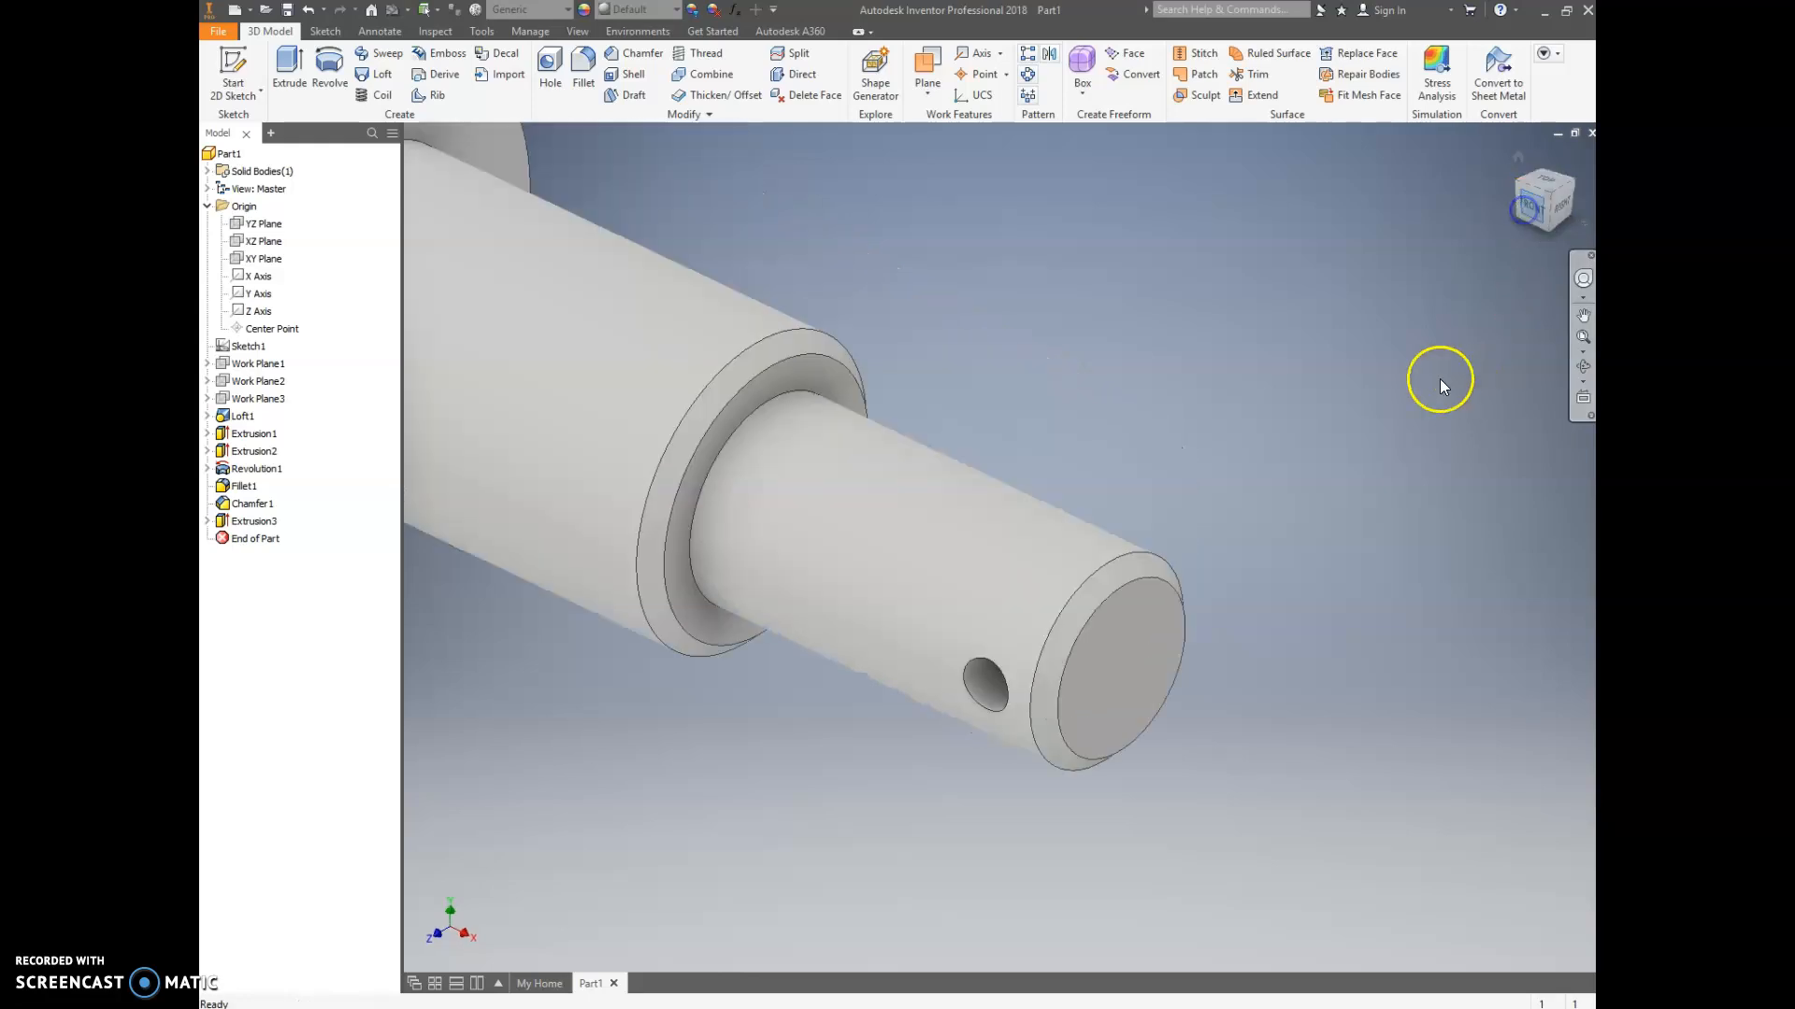
pyautogui.scroll(-6, 1205, 749)
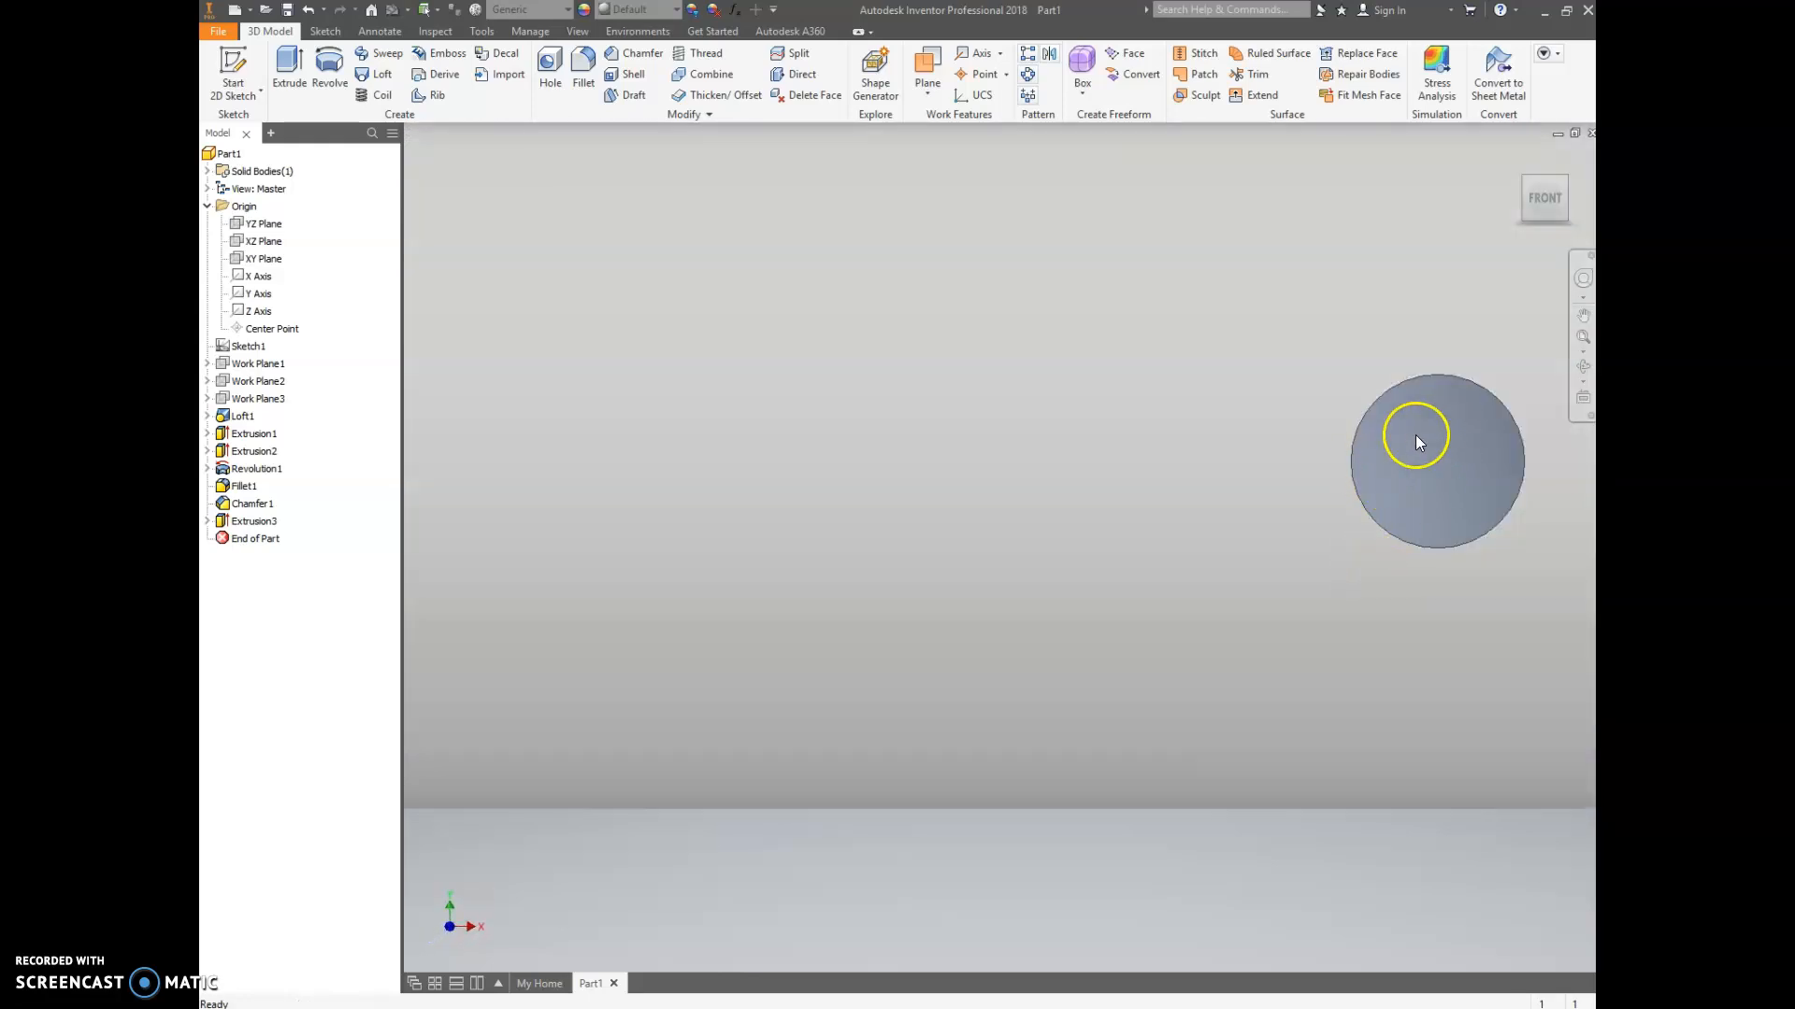
pyautogui.scroll(6, 1415, 434)
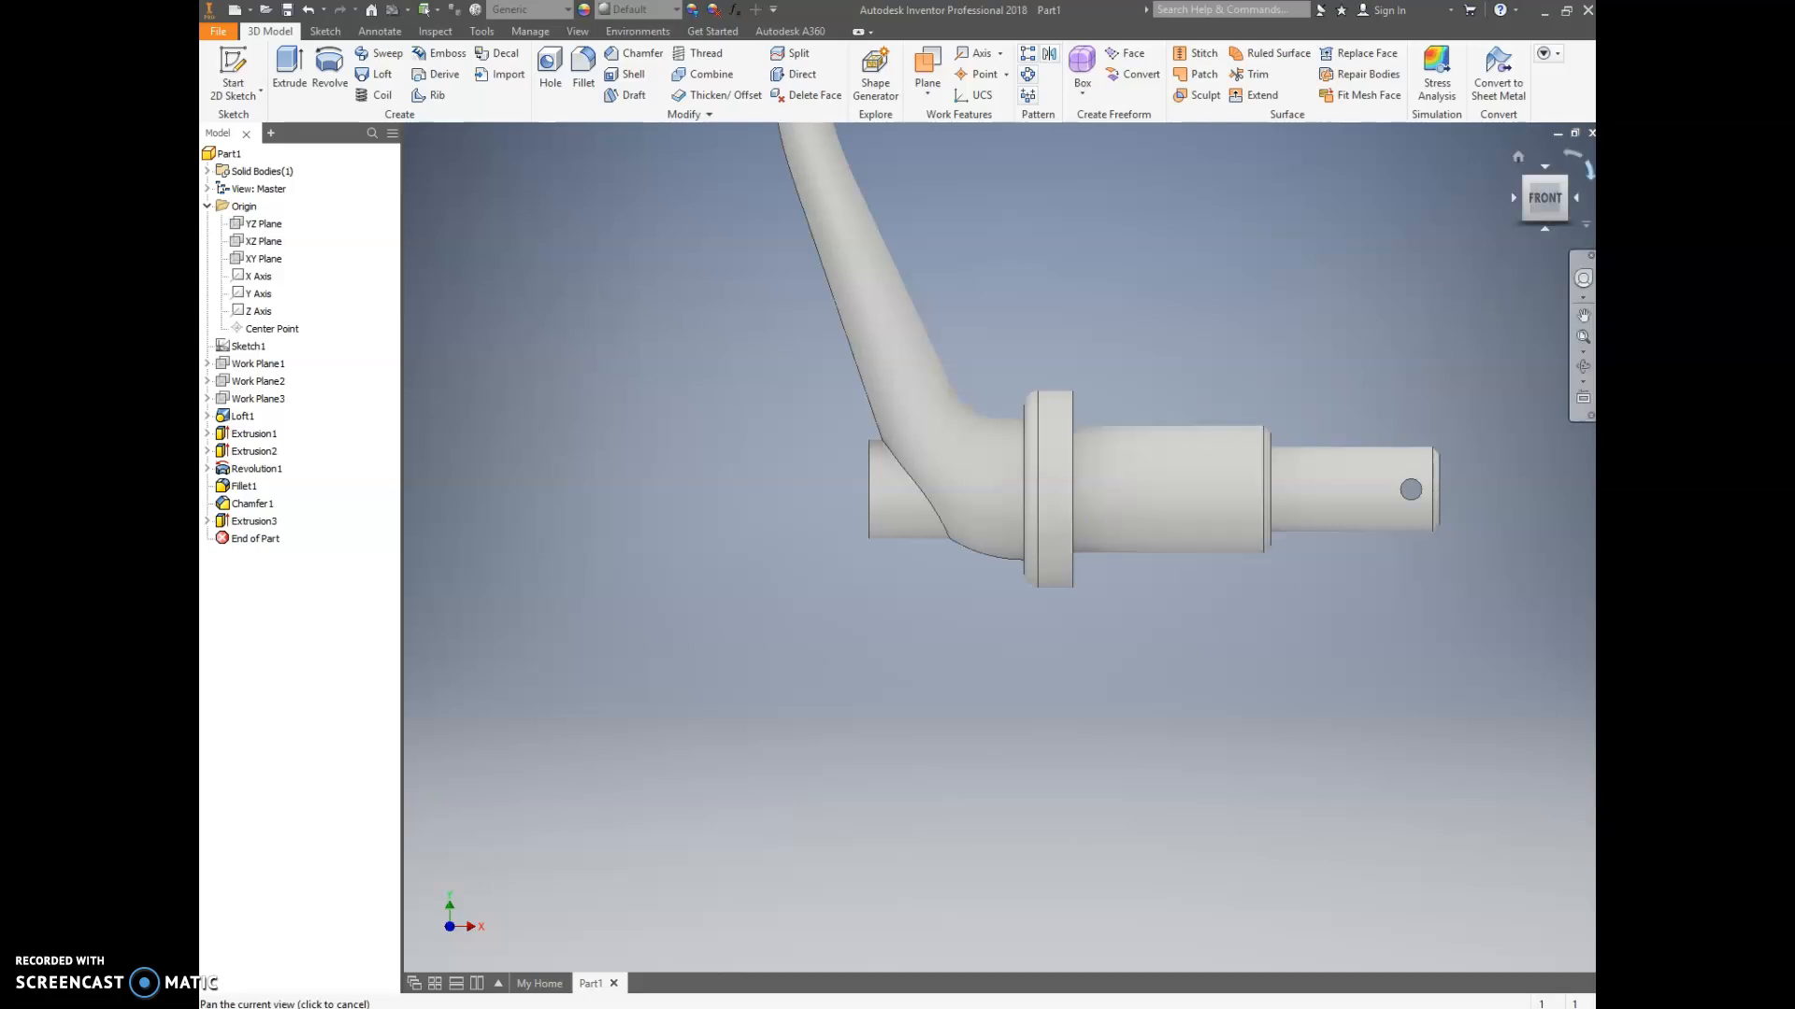
pyautogui.click(1566, 187)
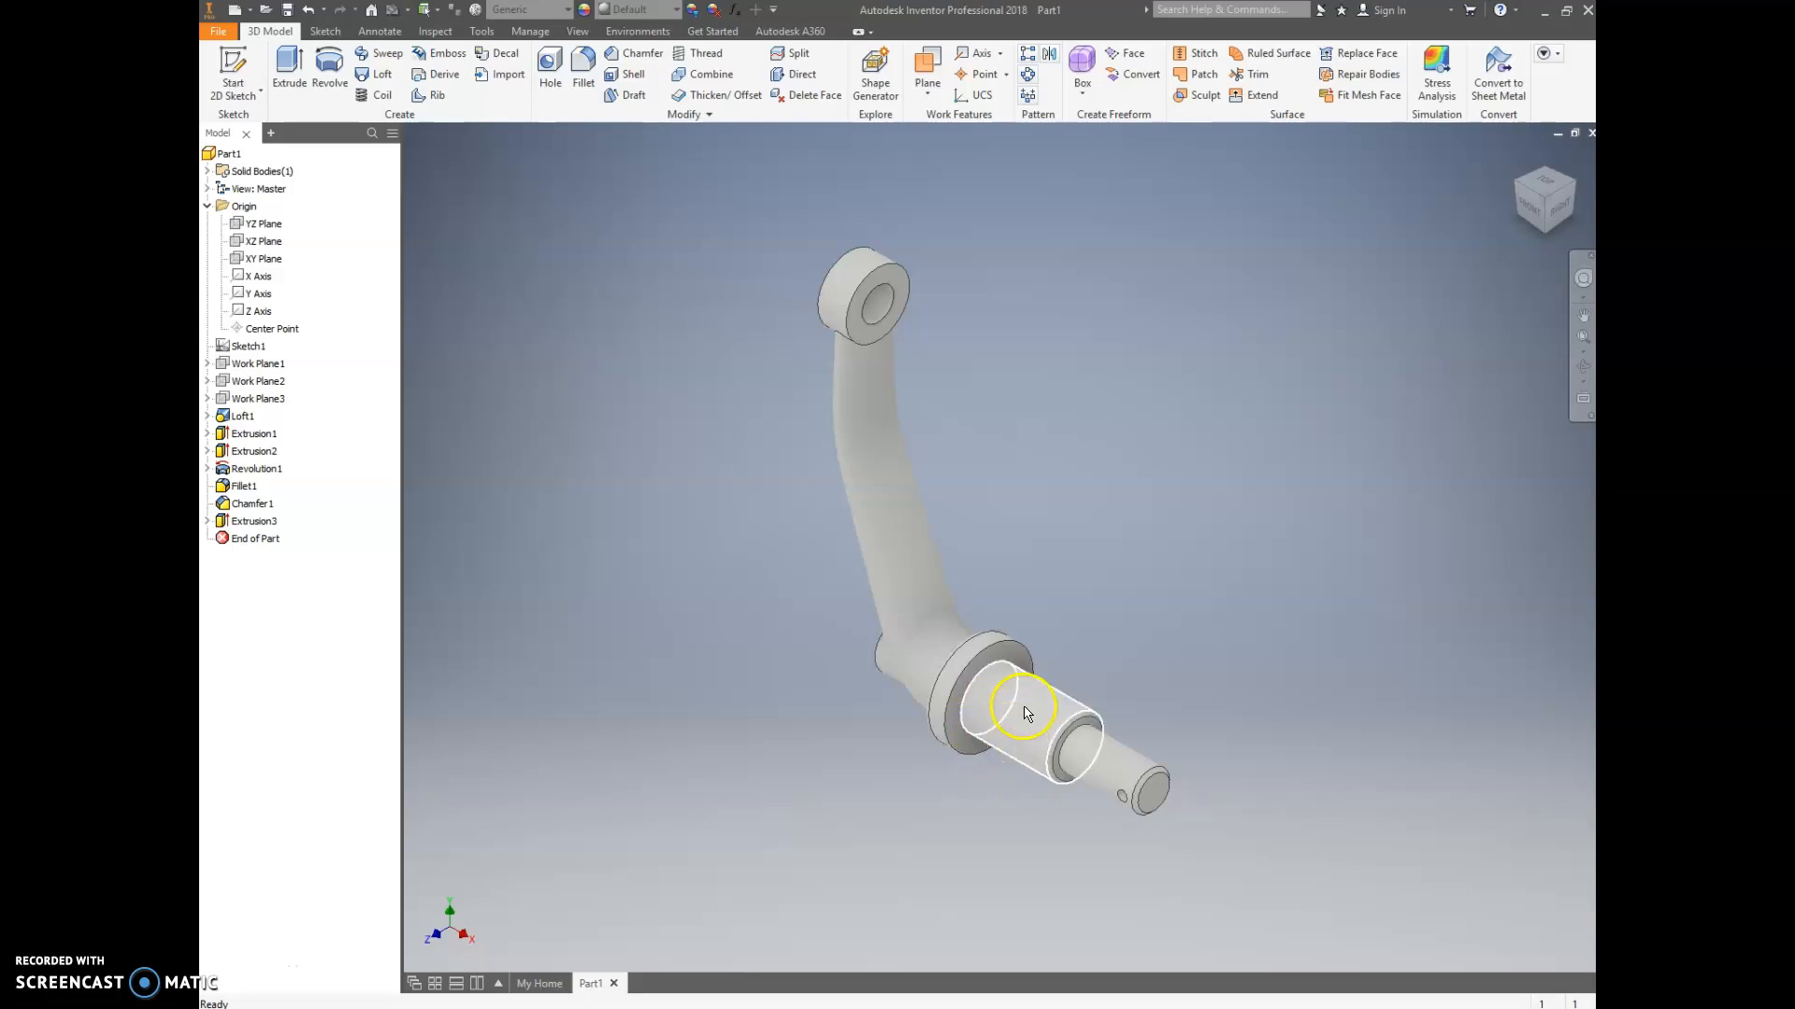
pyautogui.scroll(3, 1018, 771)
pyautogui.scroll(2, 1018, 772)
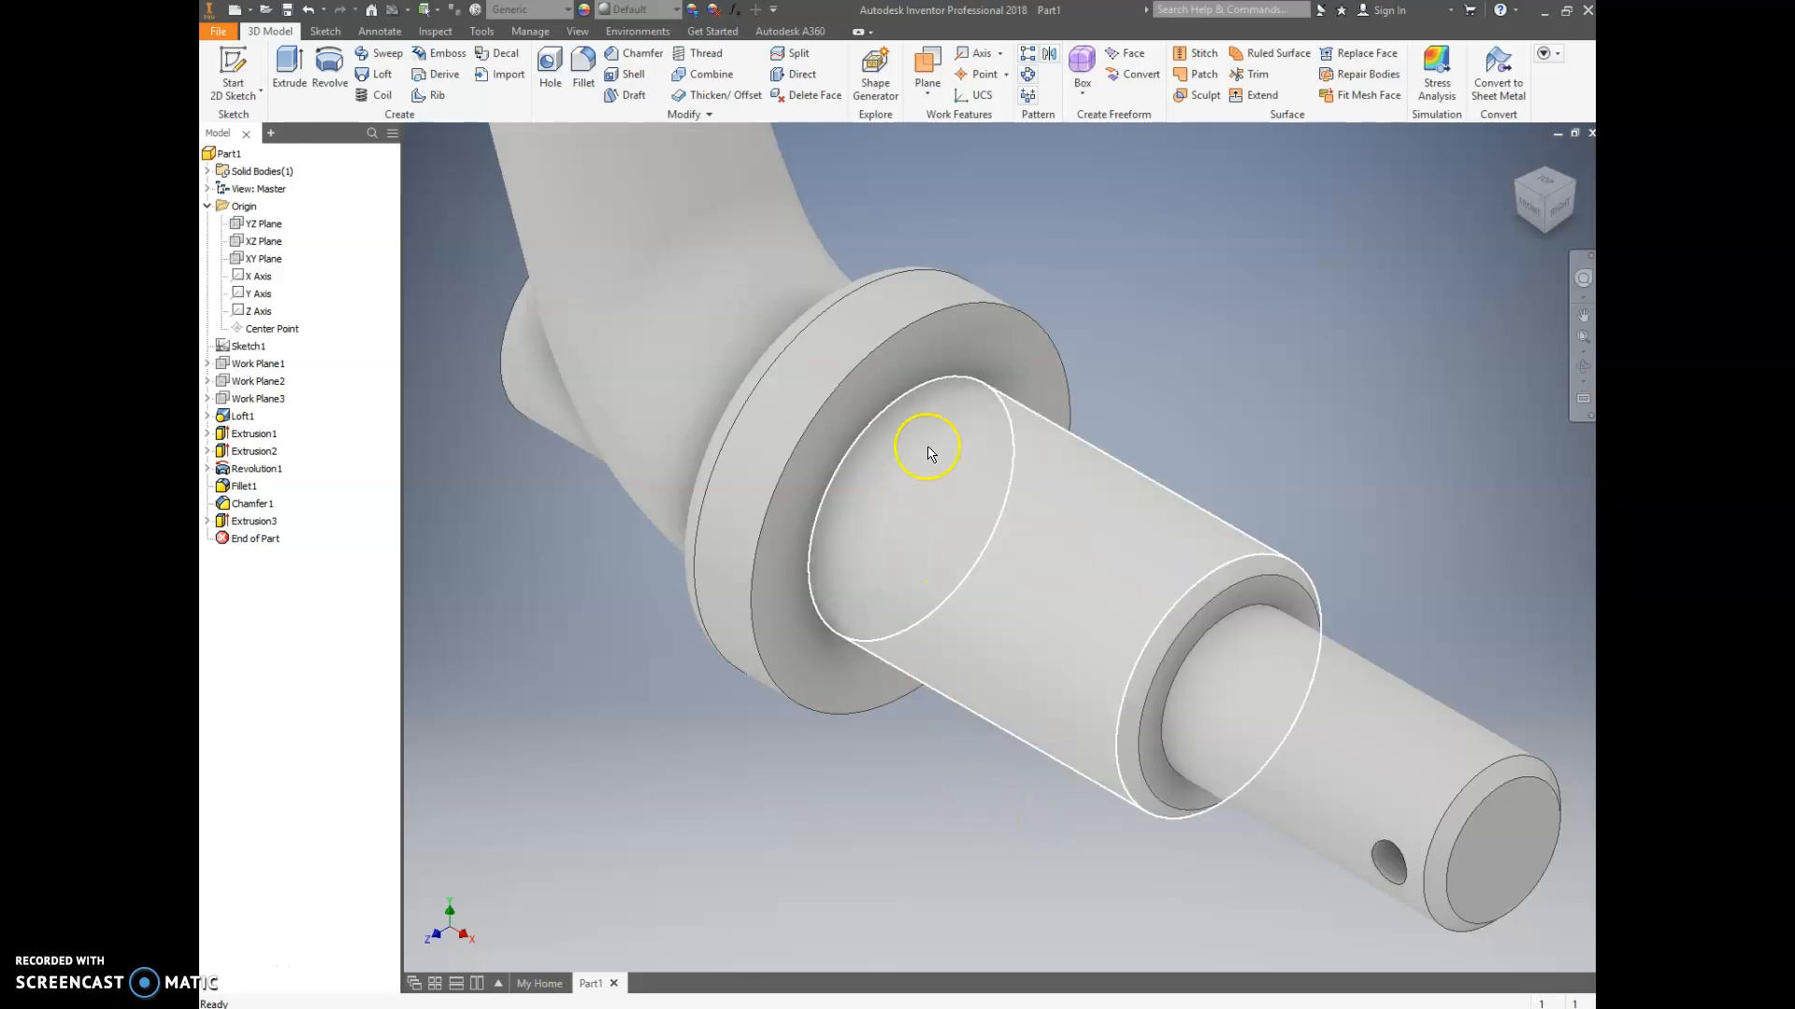
pyautogui.click(933, 90)
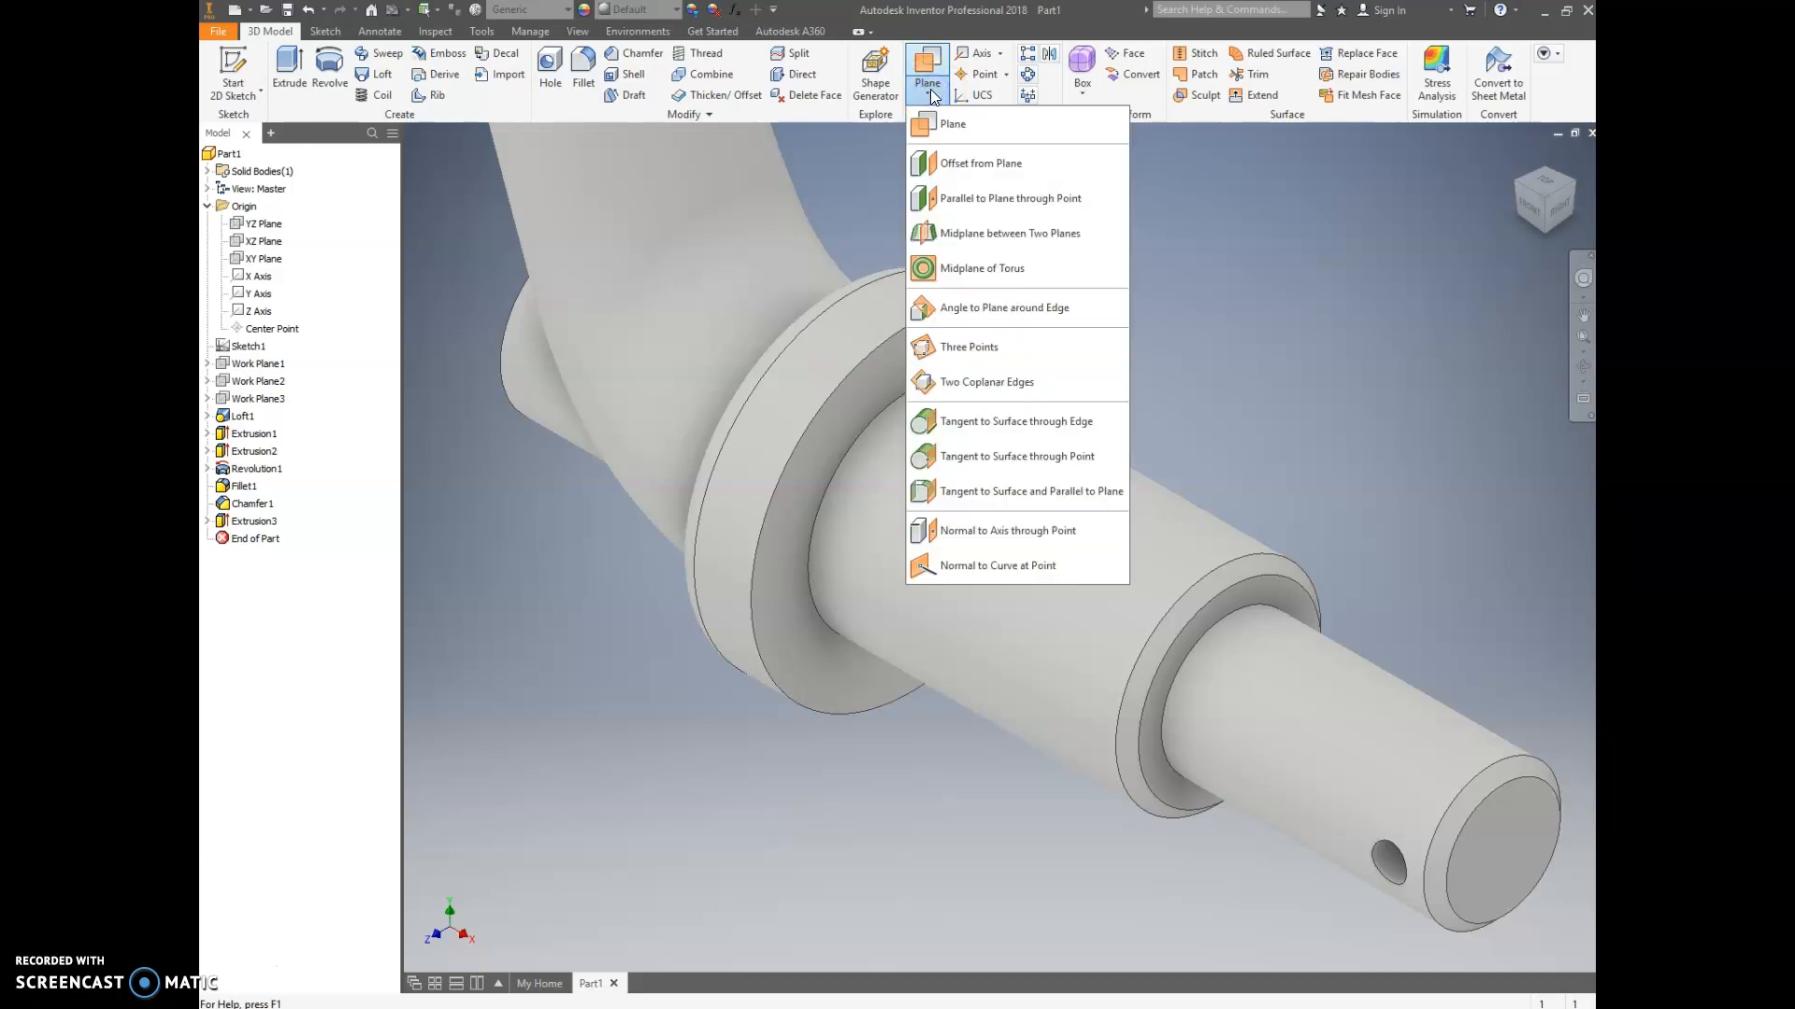
pyautogui.click(1000, 432)
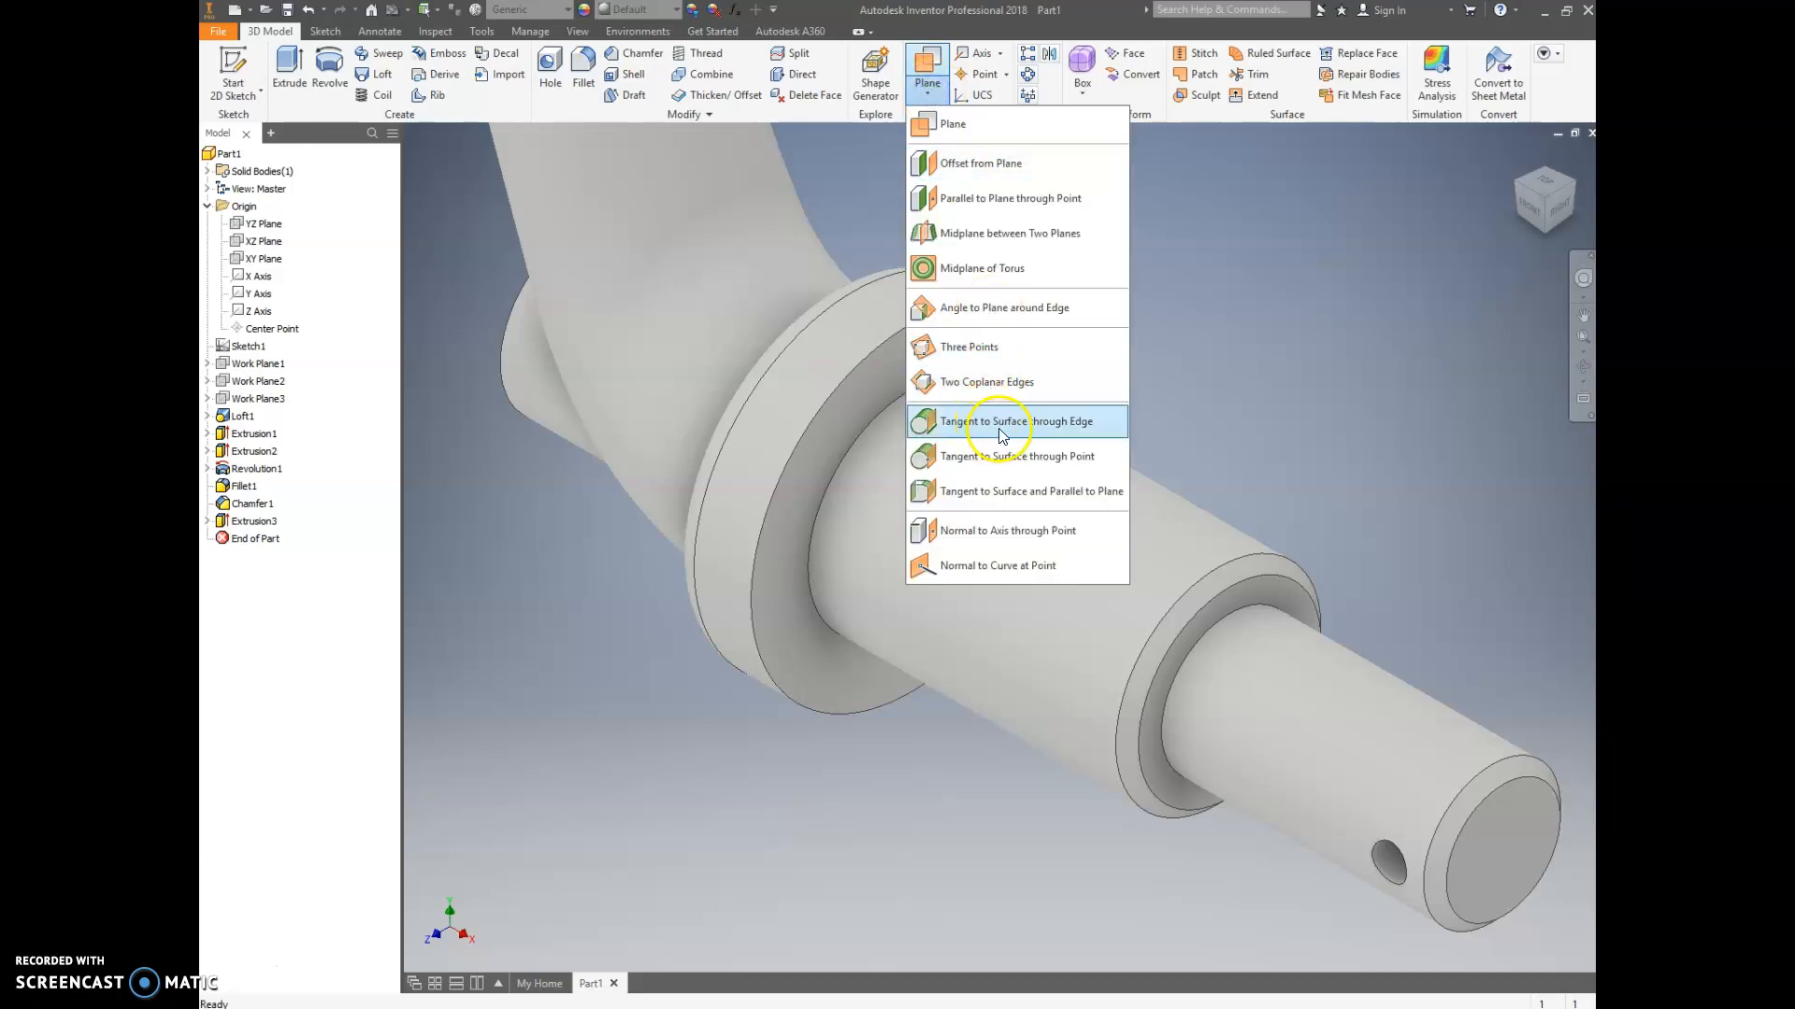
pyautogui.click(1031, 494)
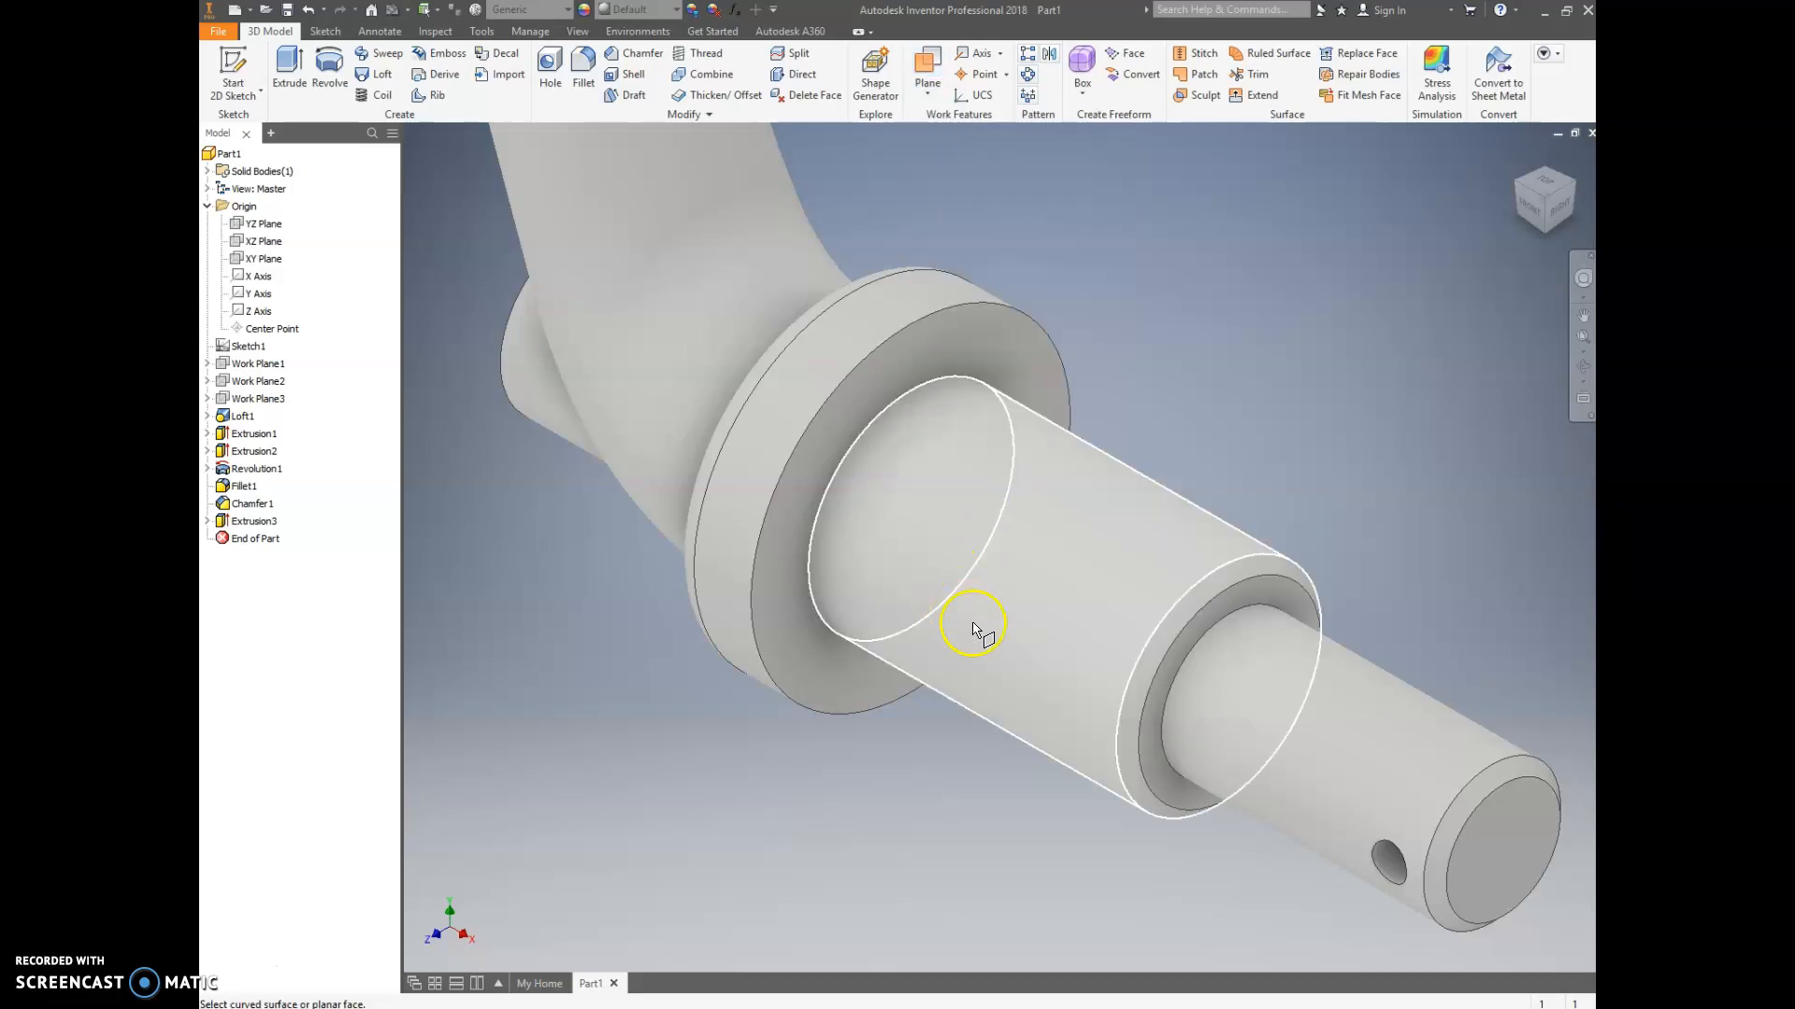
pyautogui.click(985, 668)
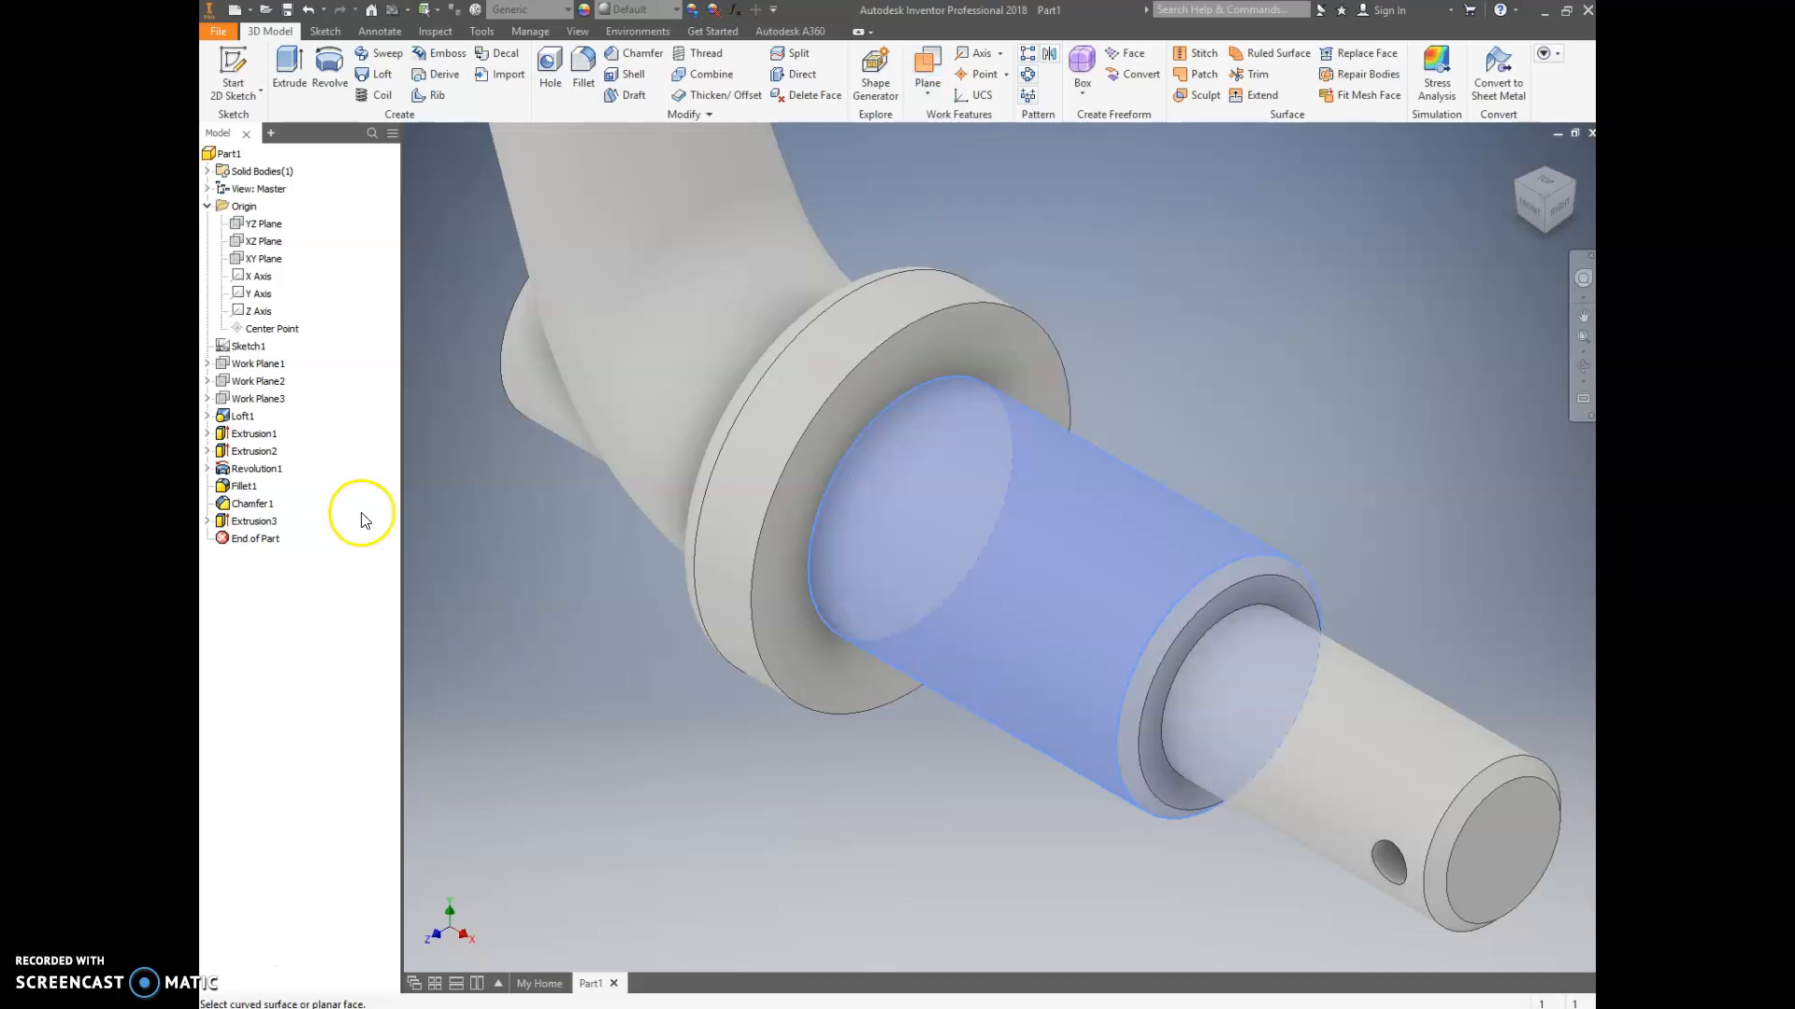
pyautogui.click(263, 265)
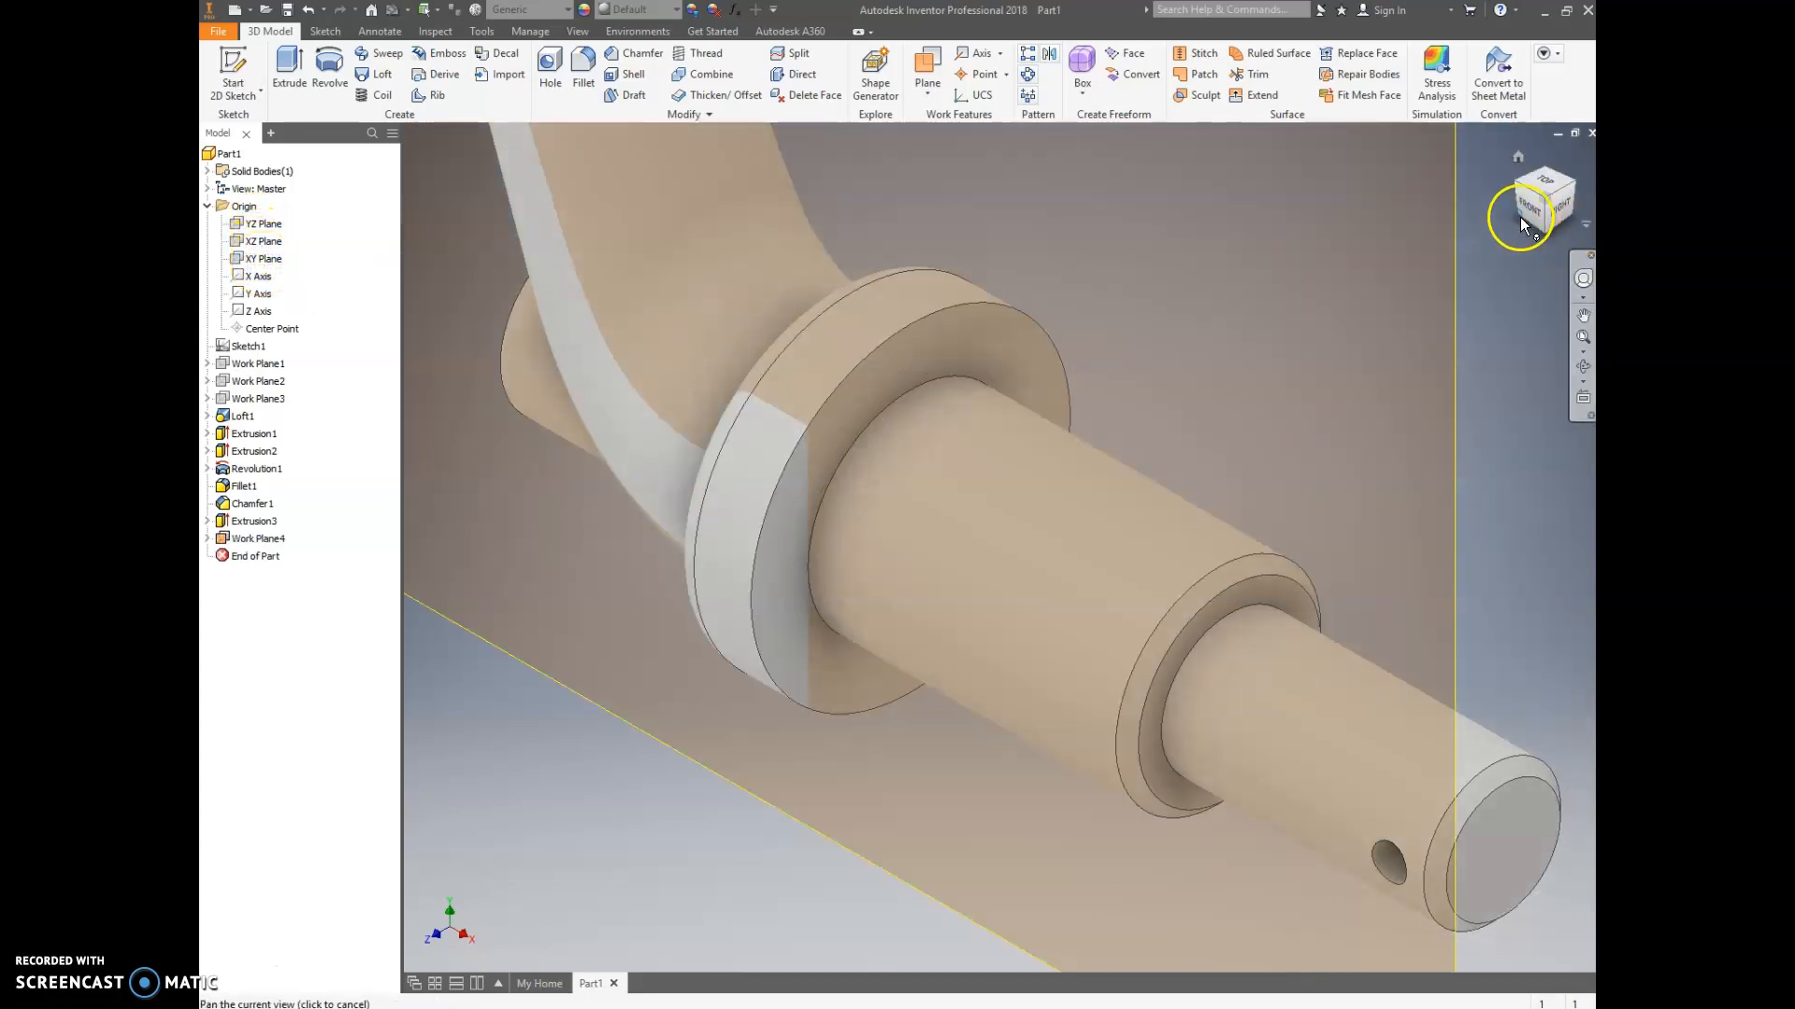
# - Start a new sketch on the work plane tangent to the shaft's larger section
pyautogui.click(1533, 210)
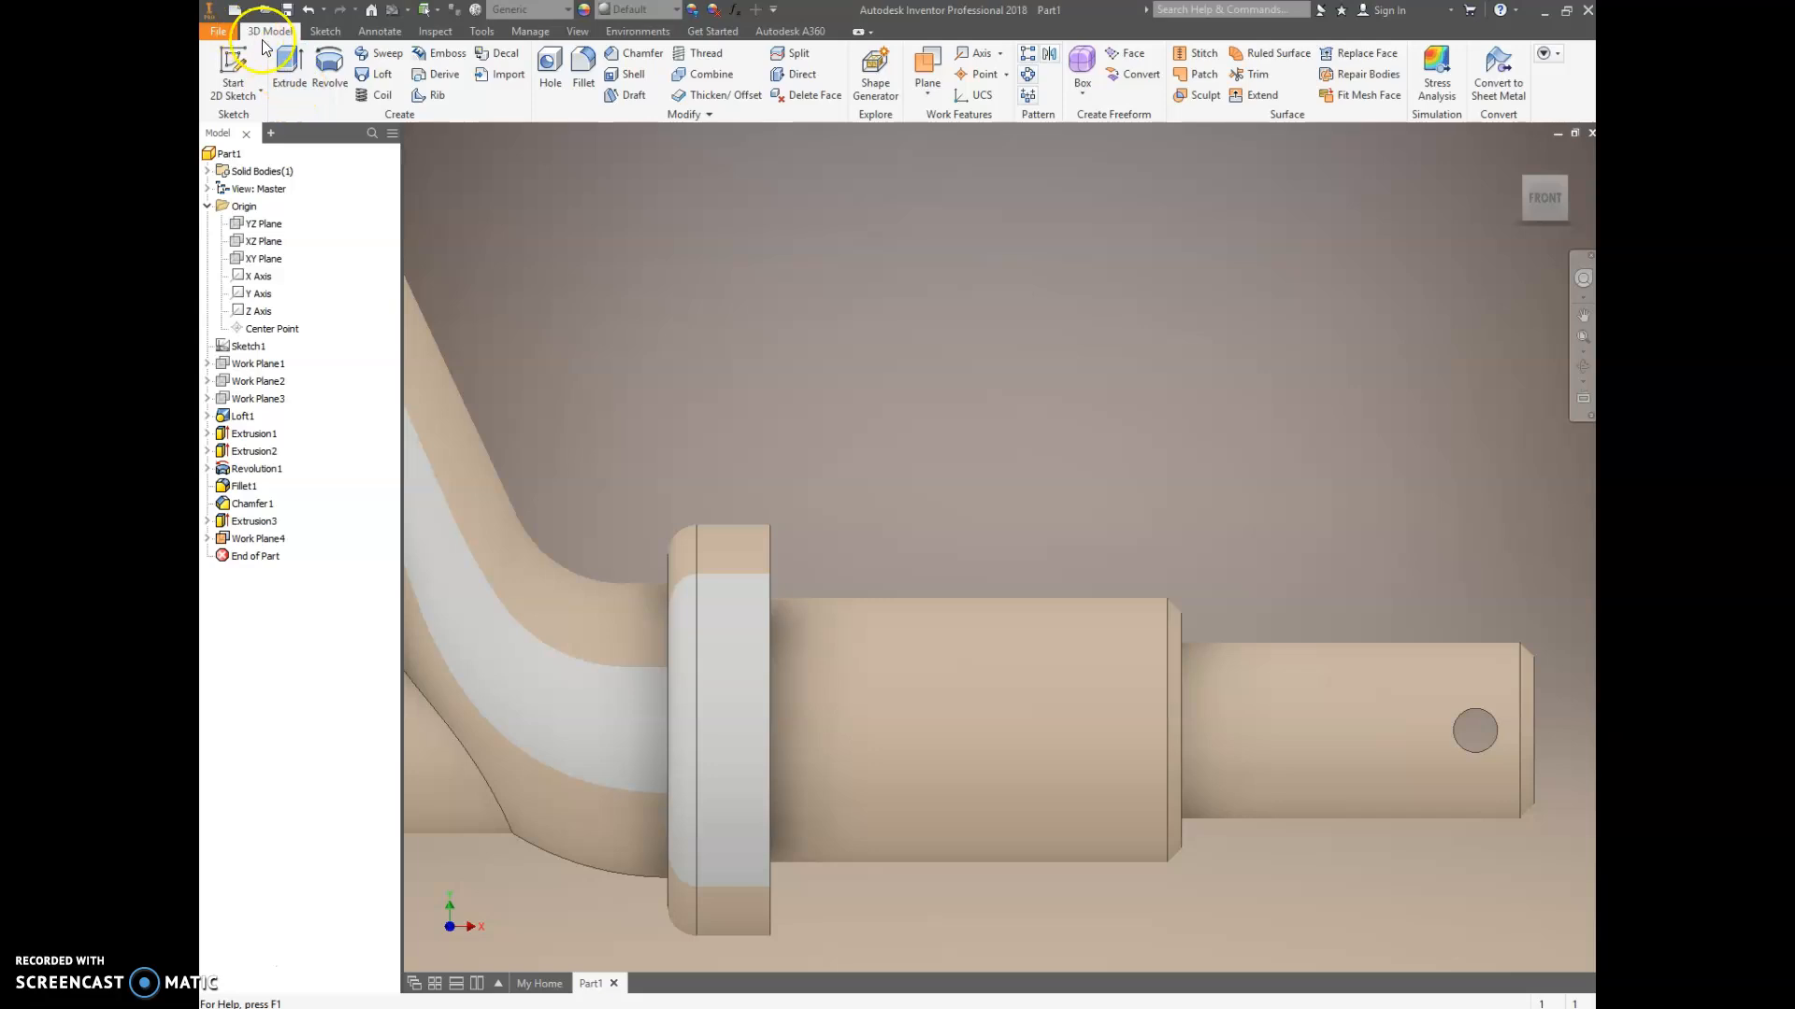
pyautogui.click(1563, 178)
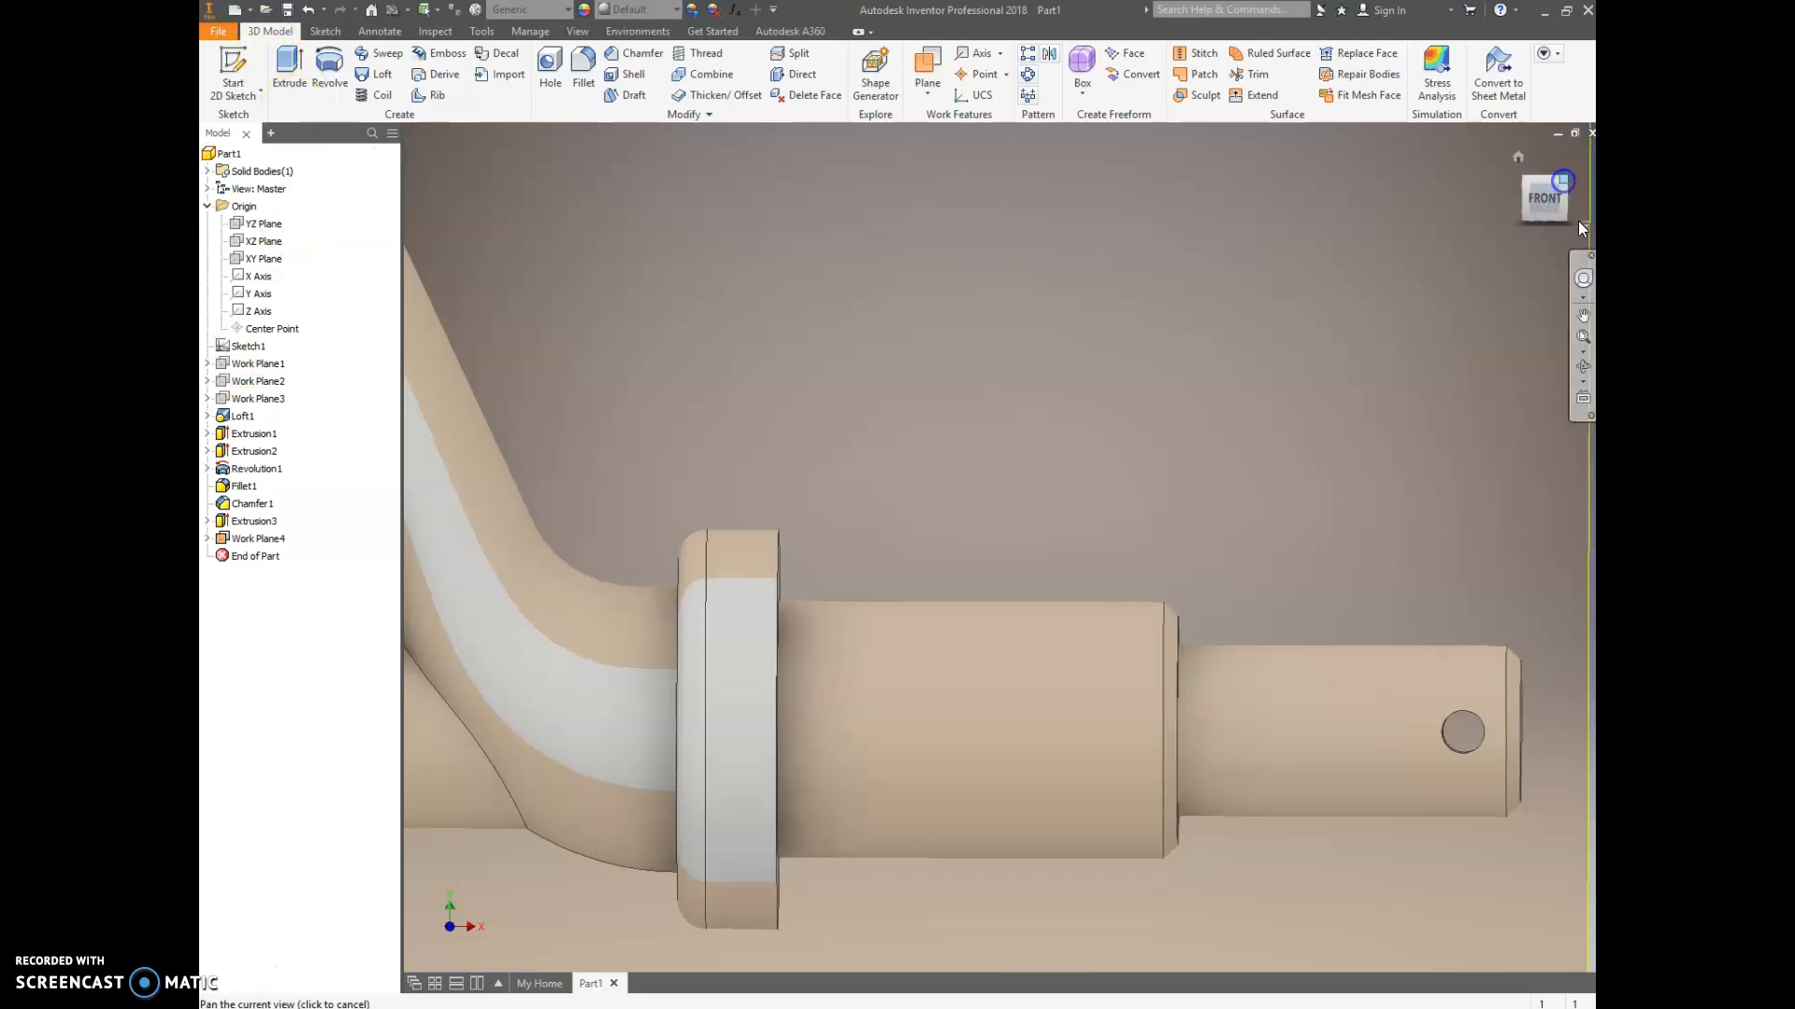
pyautogui.click(233, 67)
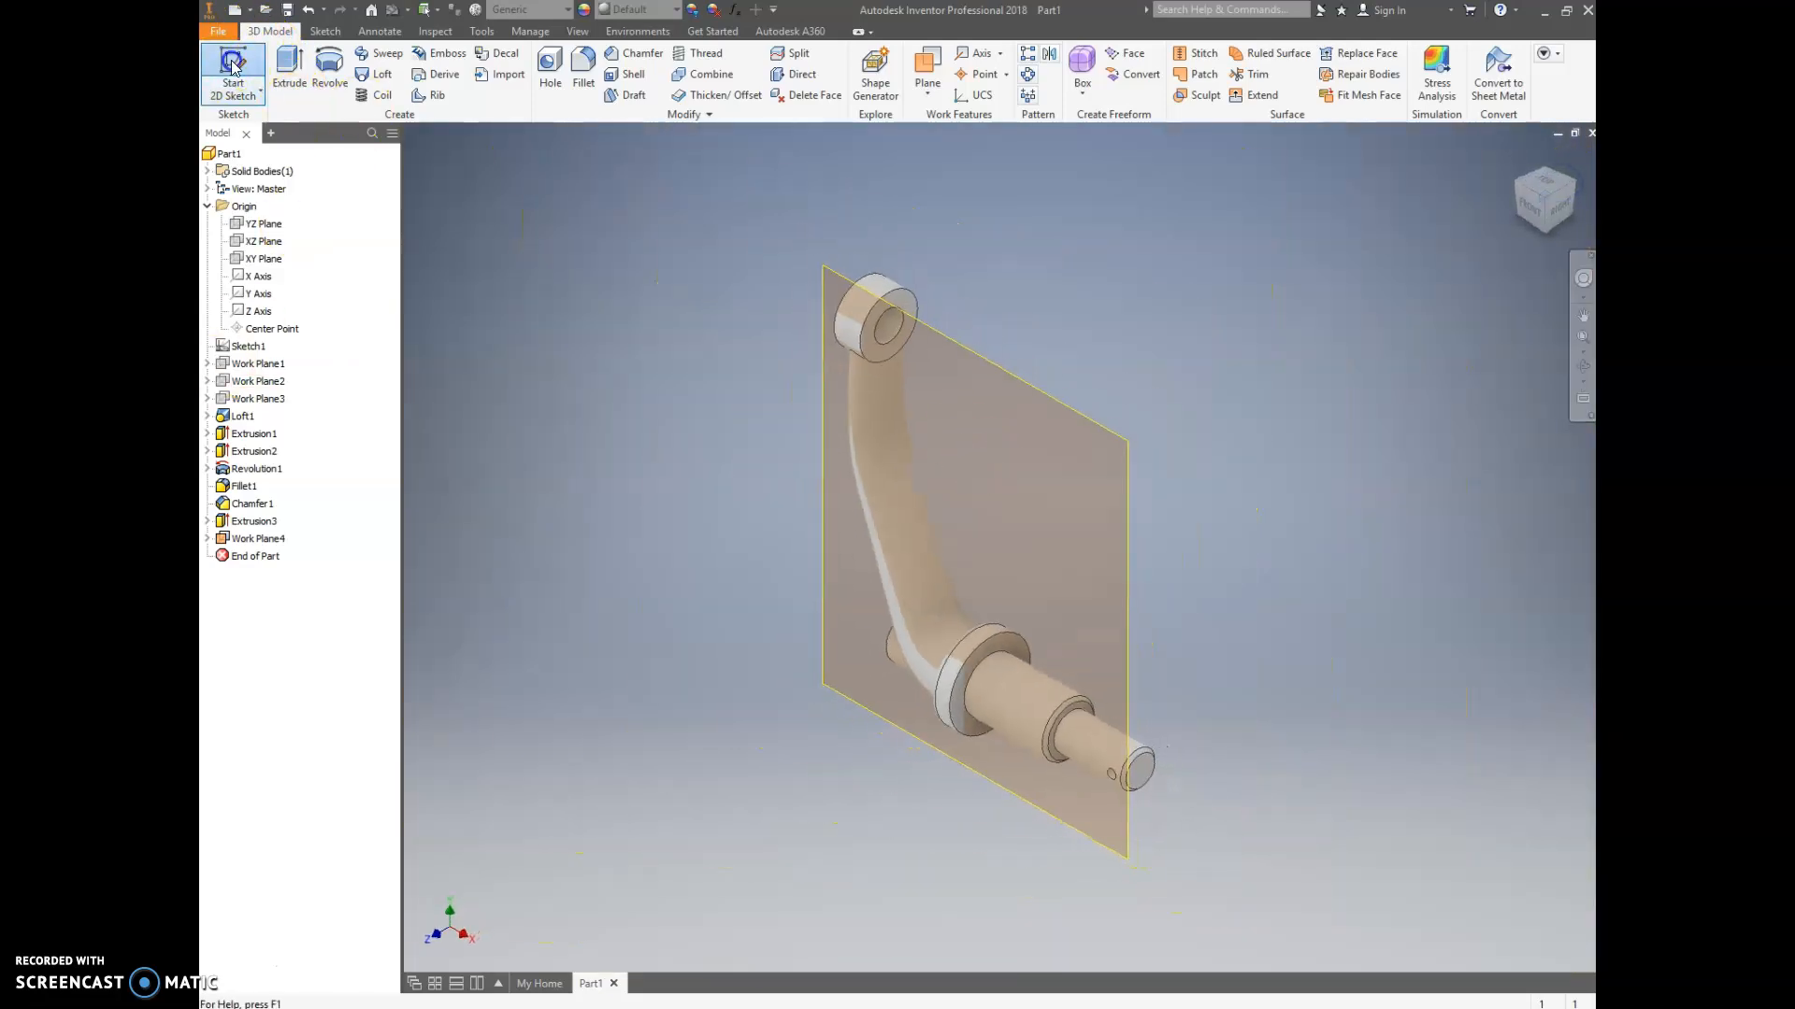
pyautogui.click(1015, 372)
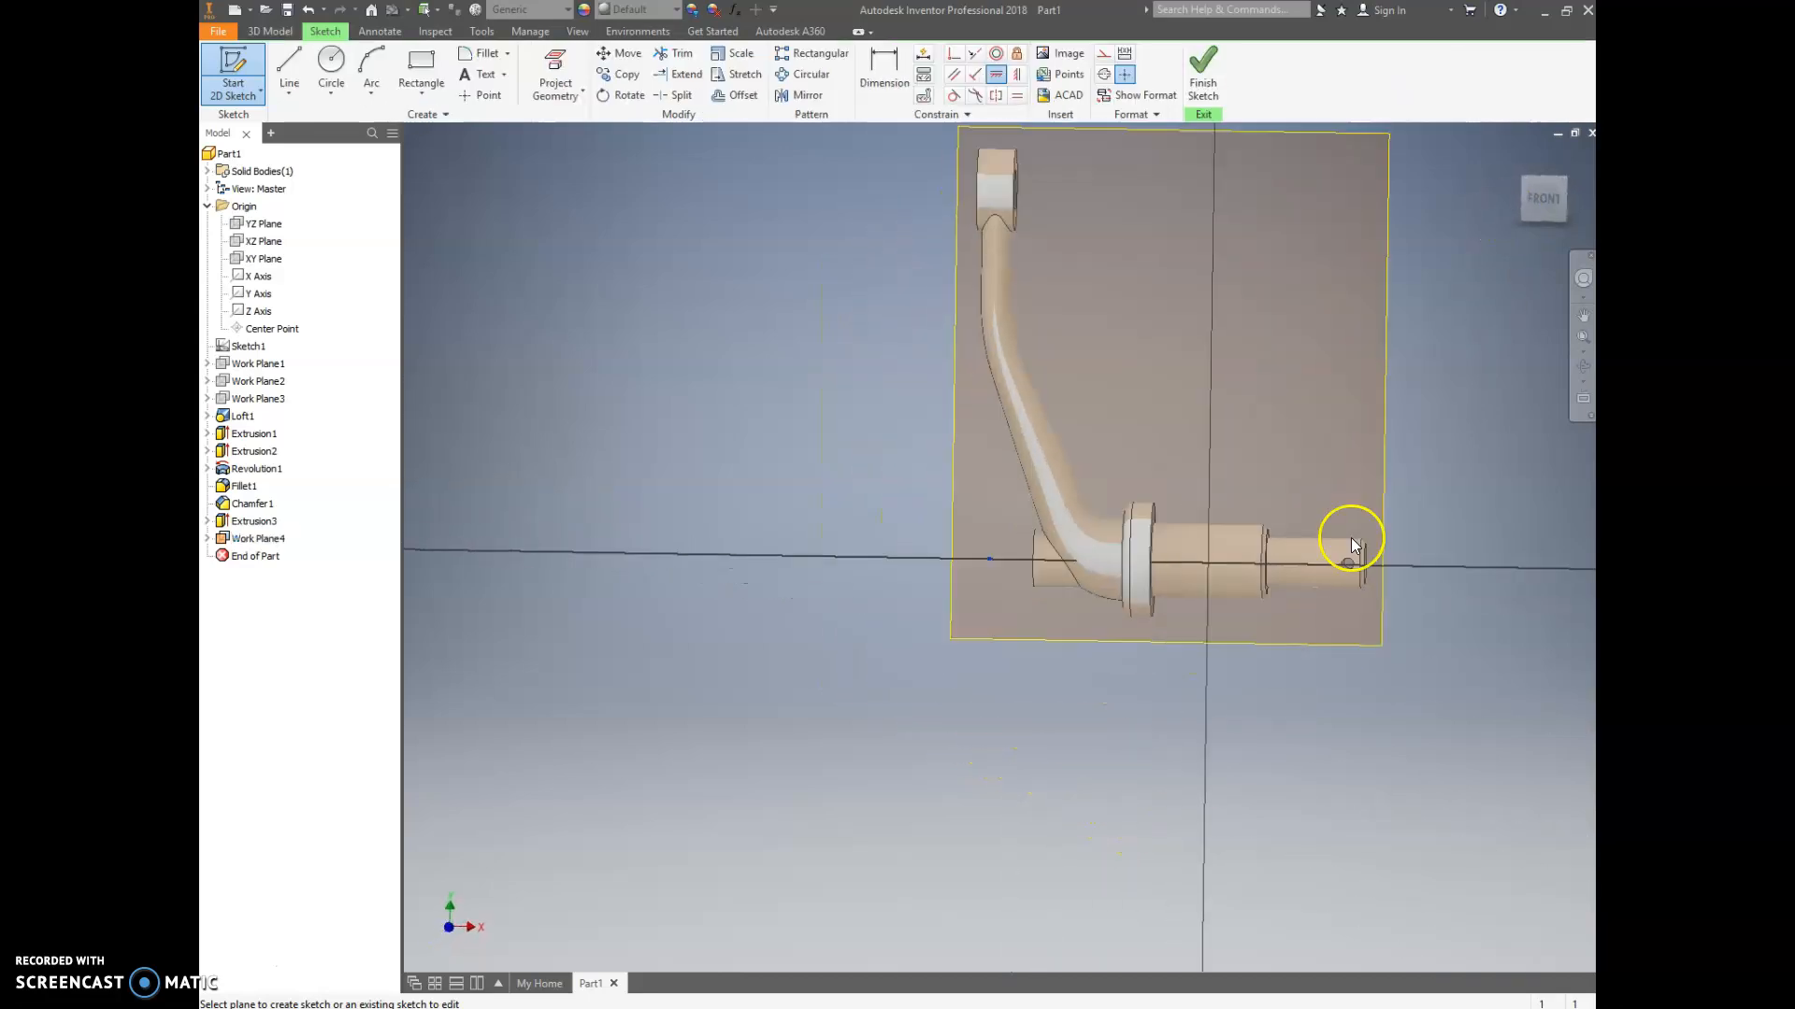
pyautogui.scroll(6, 1288, 547)
pyautogui.scroll(-2, 1266, 568)
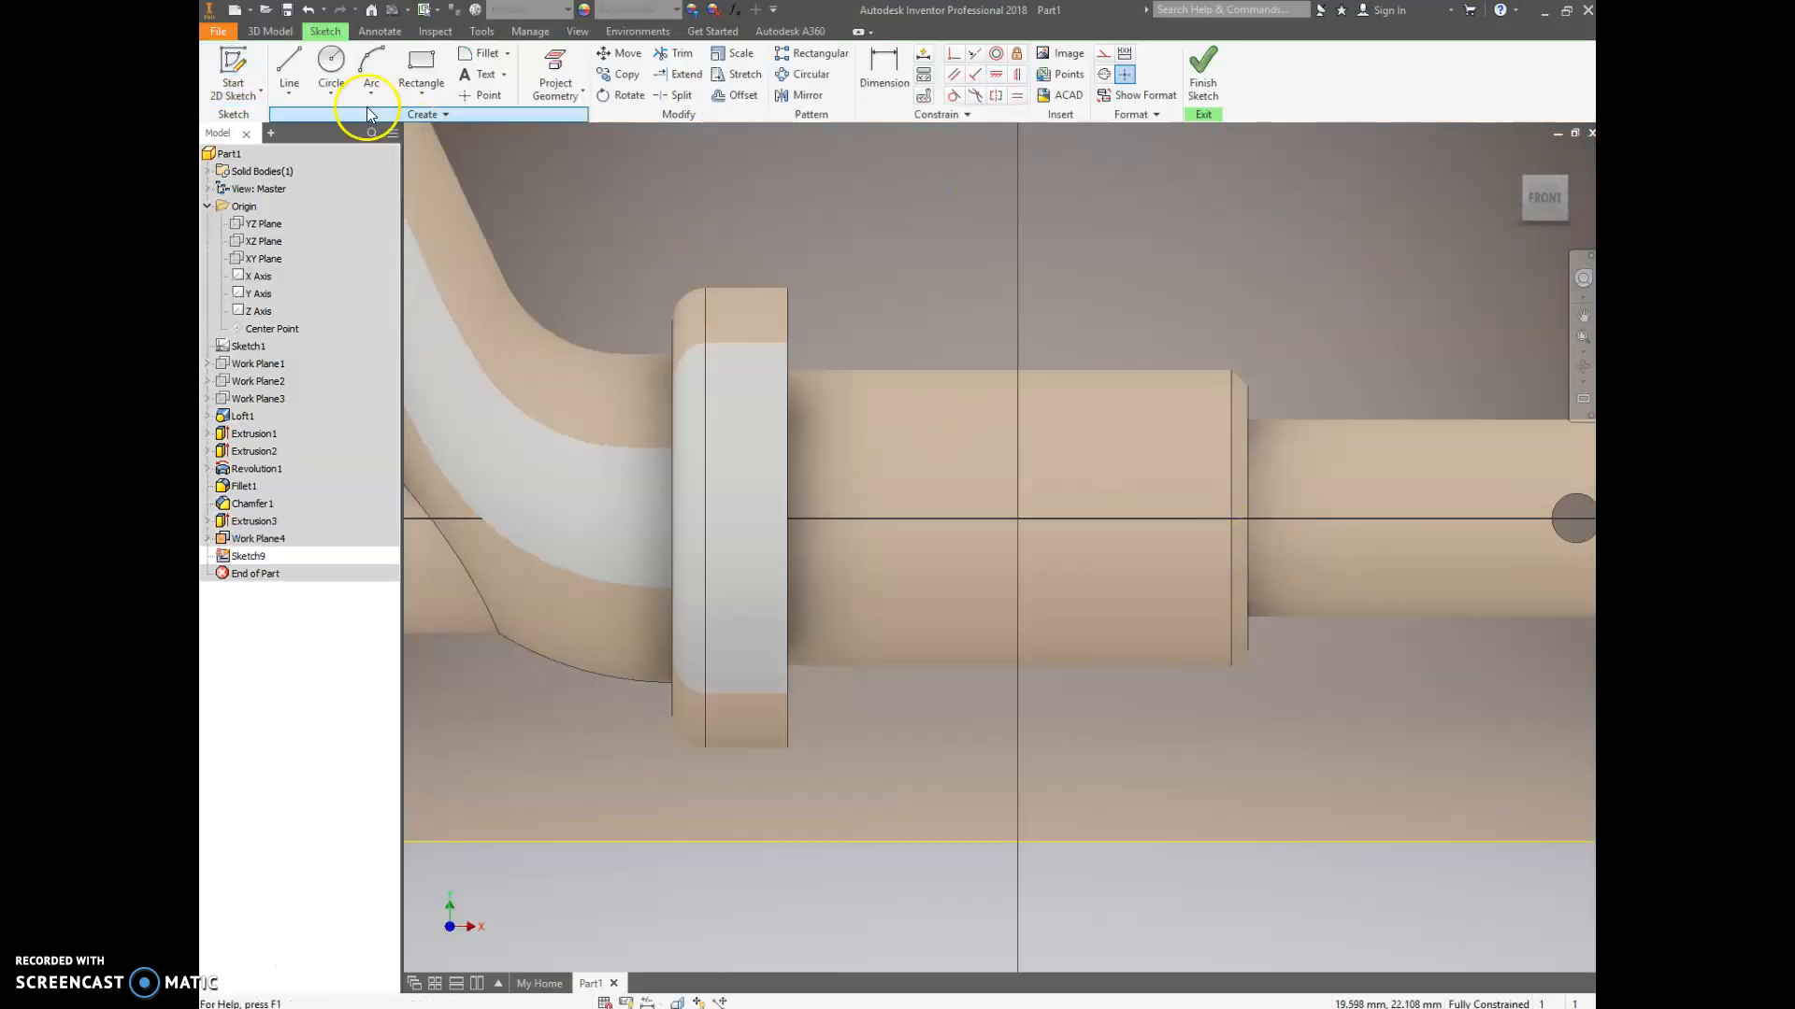
# - Sketch a horizontal center-to-center slot on the larger section's axis, ending about 1.9 mm short of the shoulder to the narrow section
pyautogui.click(401, 92)
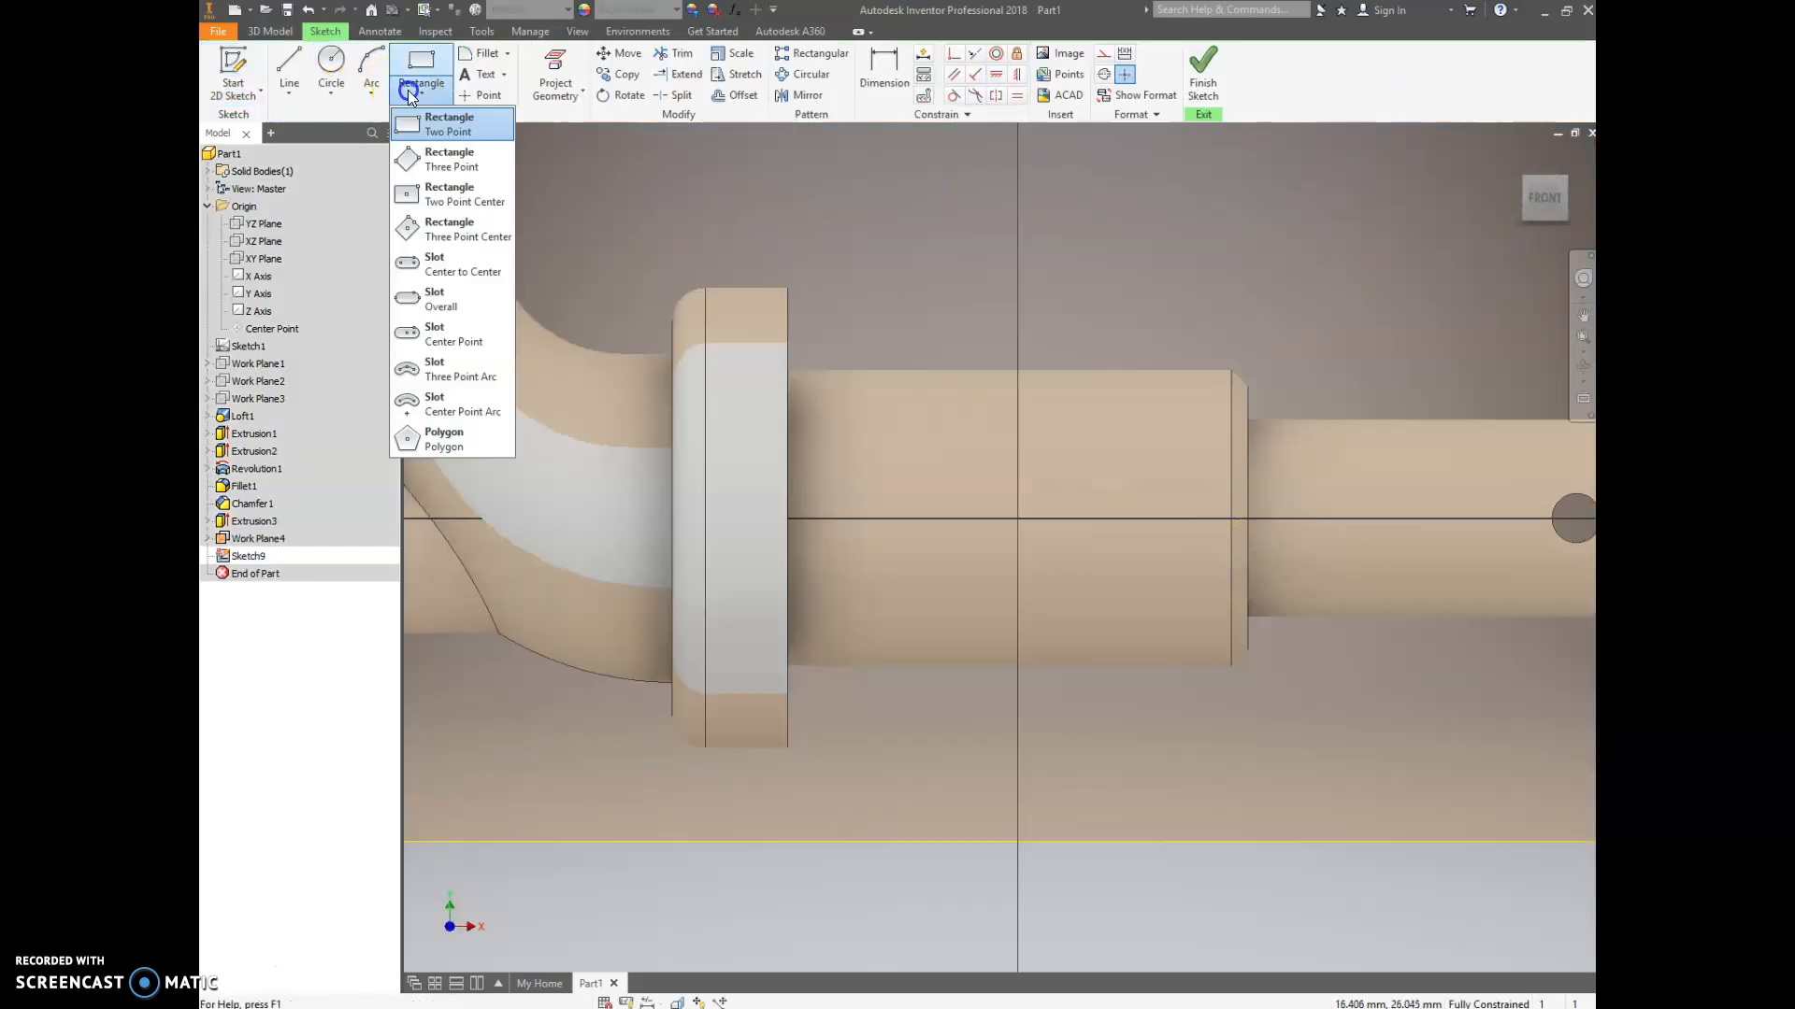
pyautogui.click(443, 270)
pyautogui.click(948, 518)
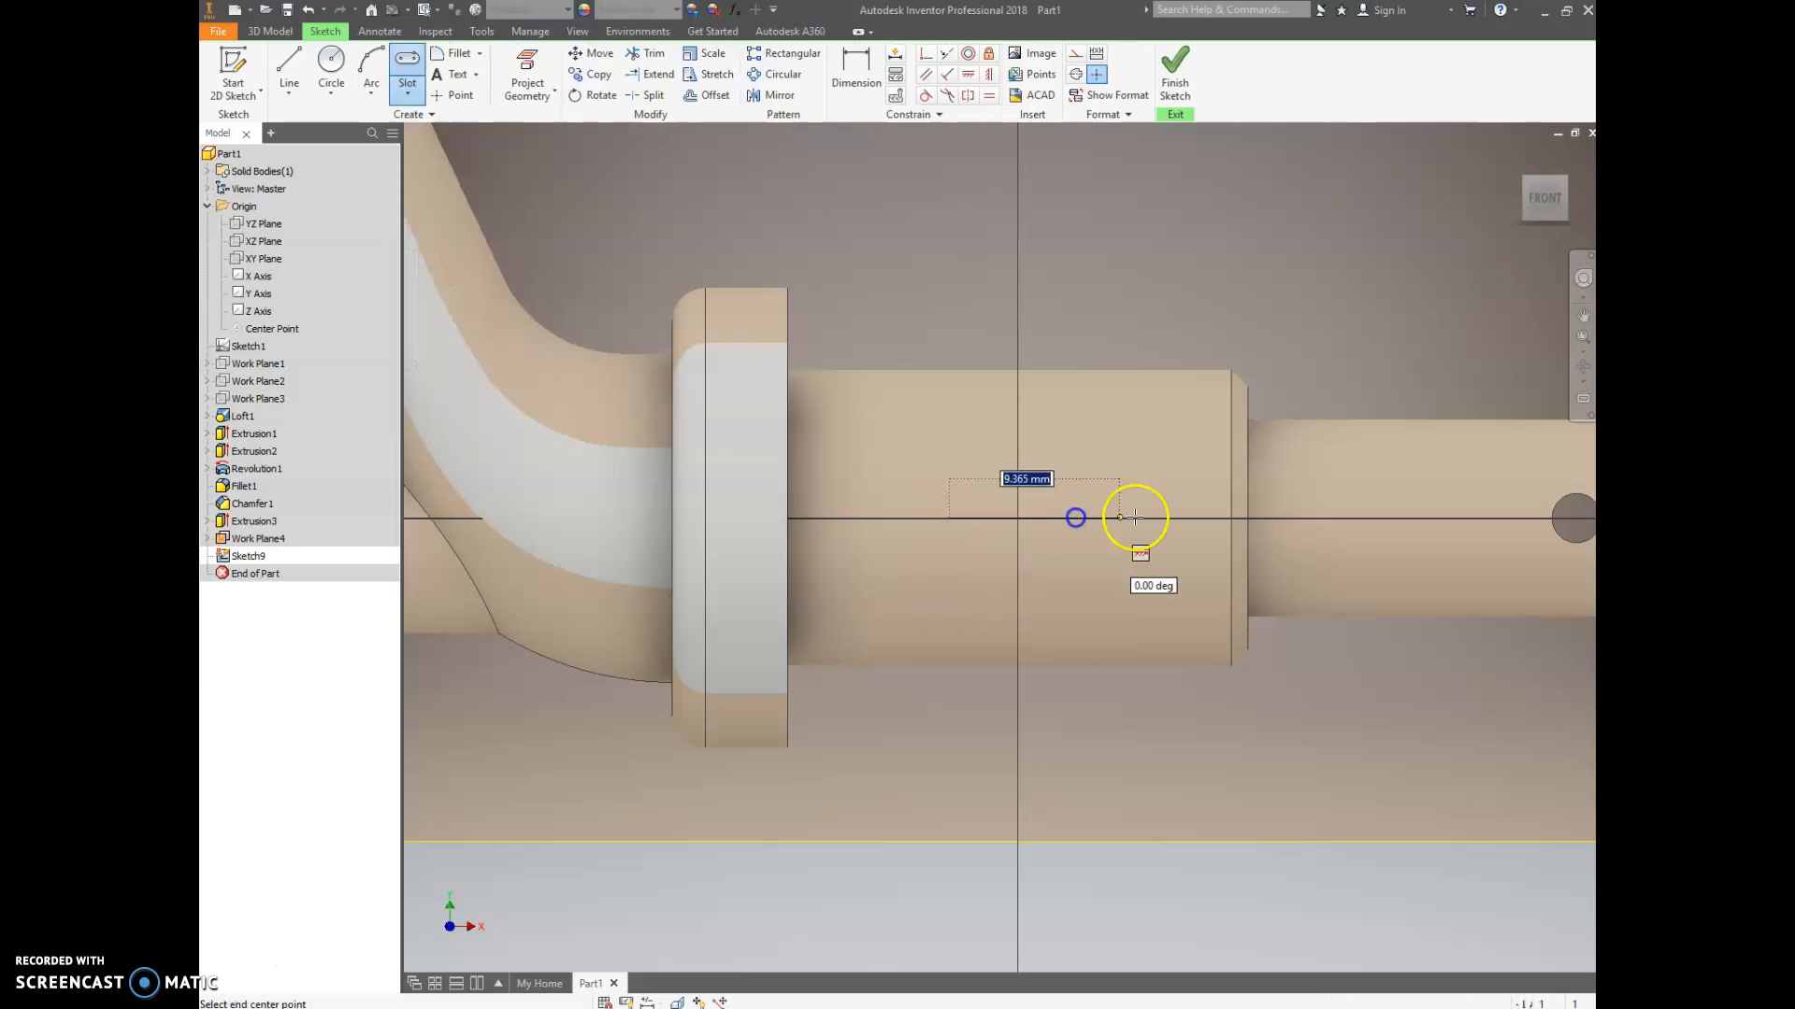
pyautogui.click(1179, 518)
pyautogui.click(1190, 490)
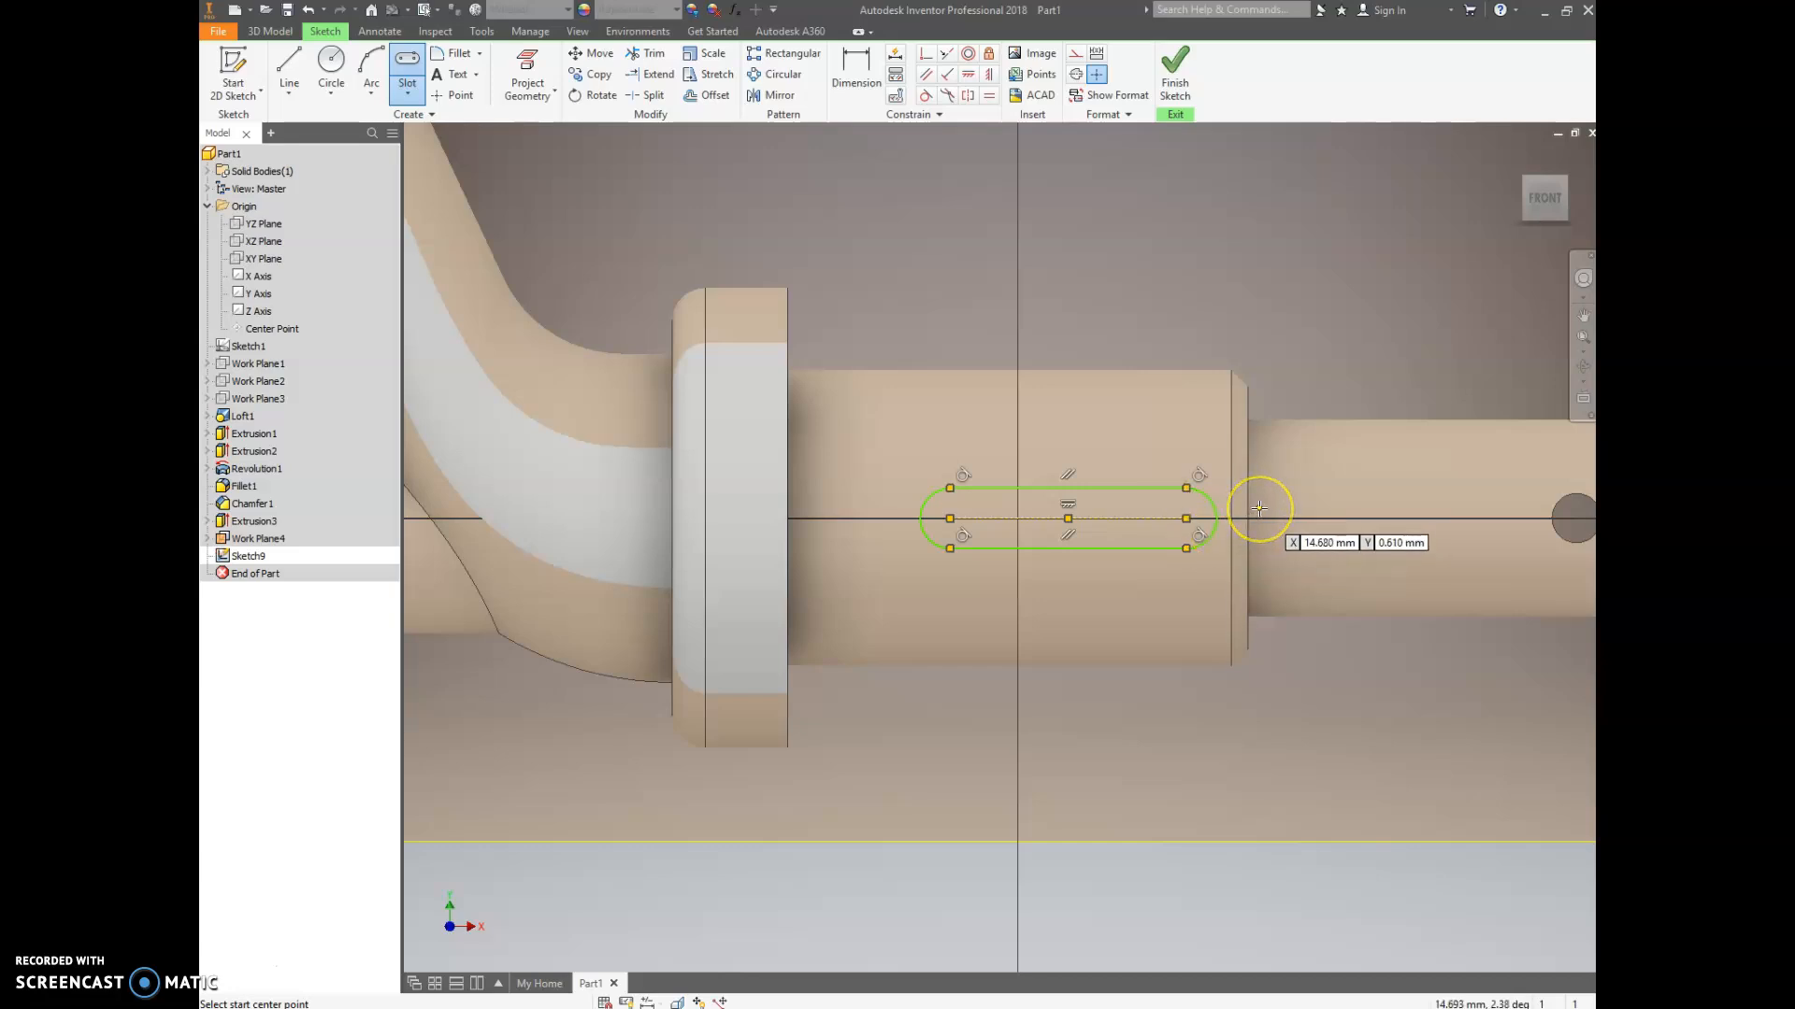
# - Dimension the distance from the narrow section's shoulder to the slot's nearest end and set it to 3 mm
pyautogui.click(856, 67)
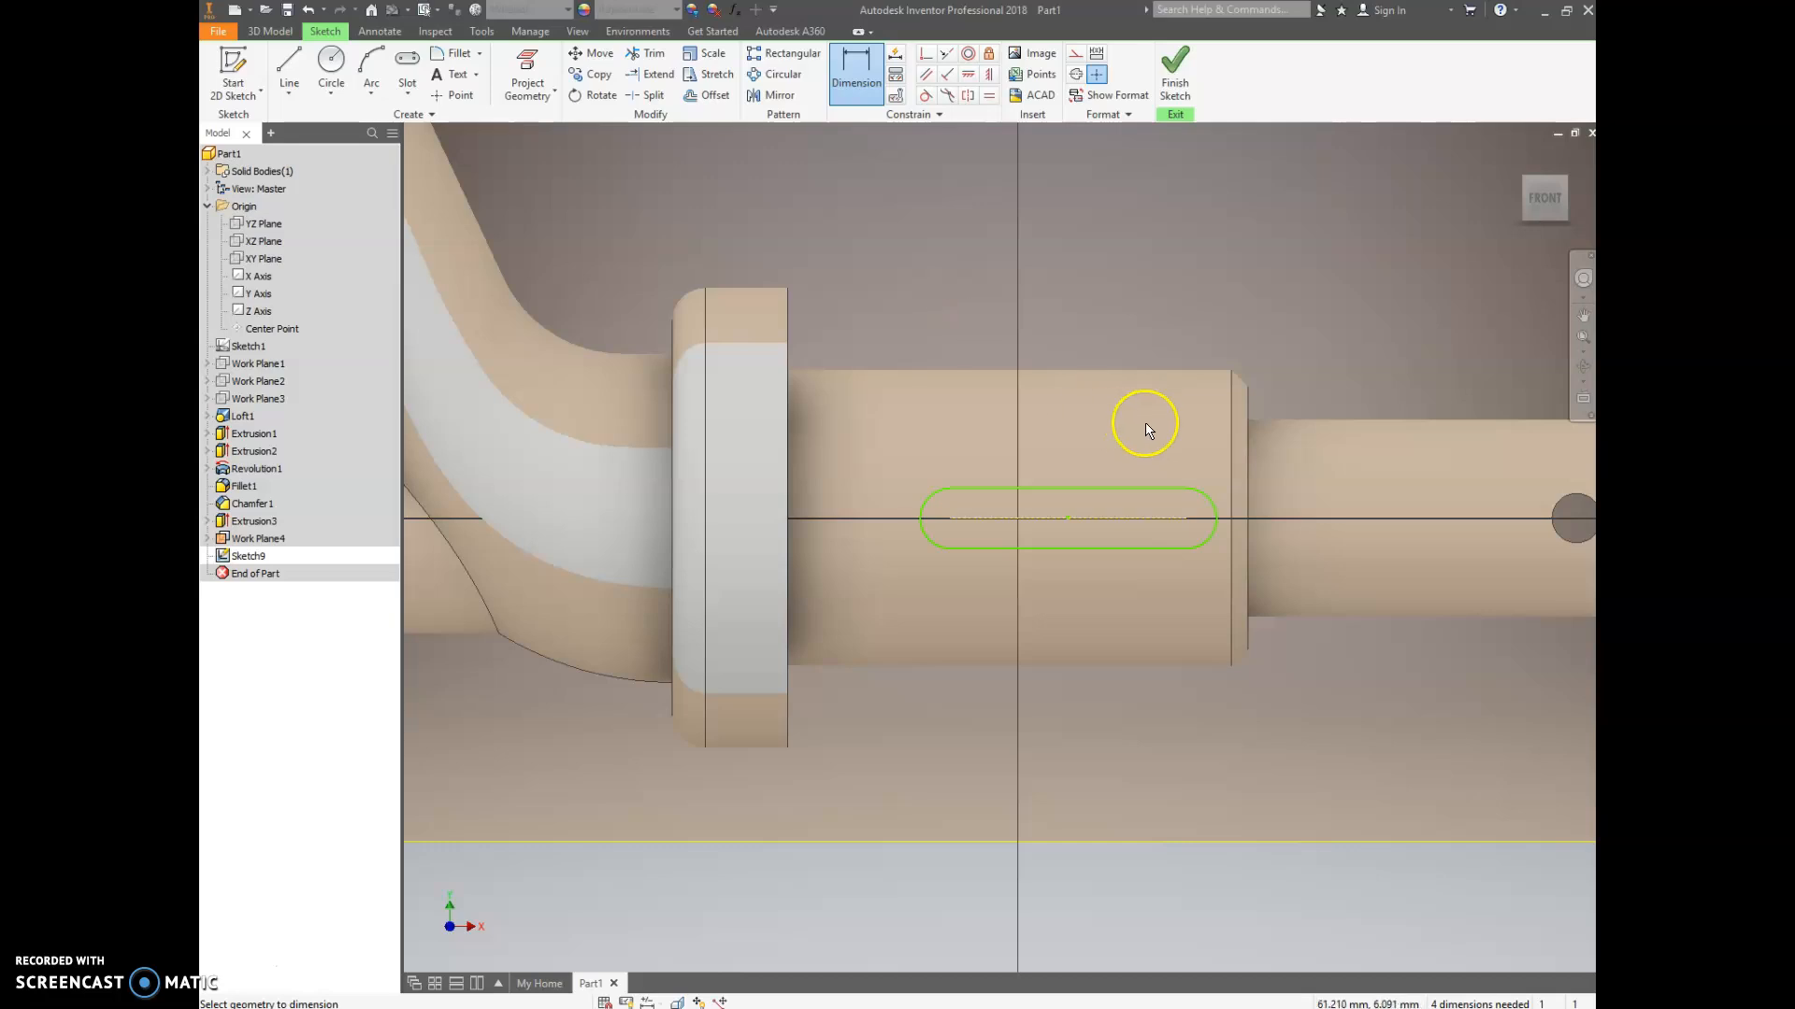
pyautogui.click(1250, 610)
pyautogui.click(1215, 517)
pyautogui.click(1200, 745)
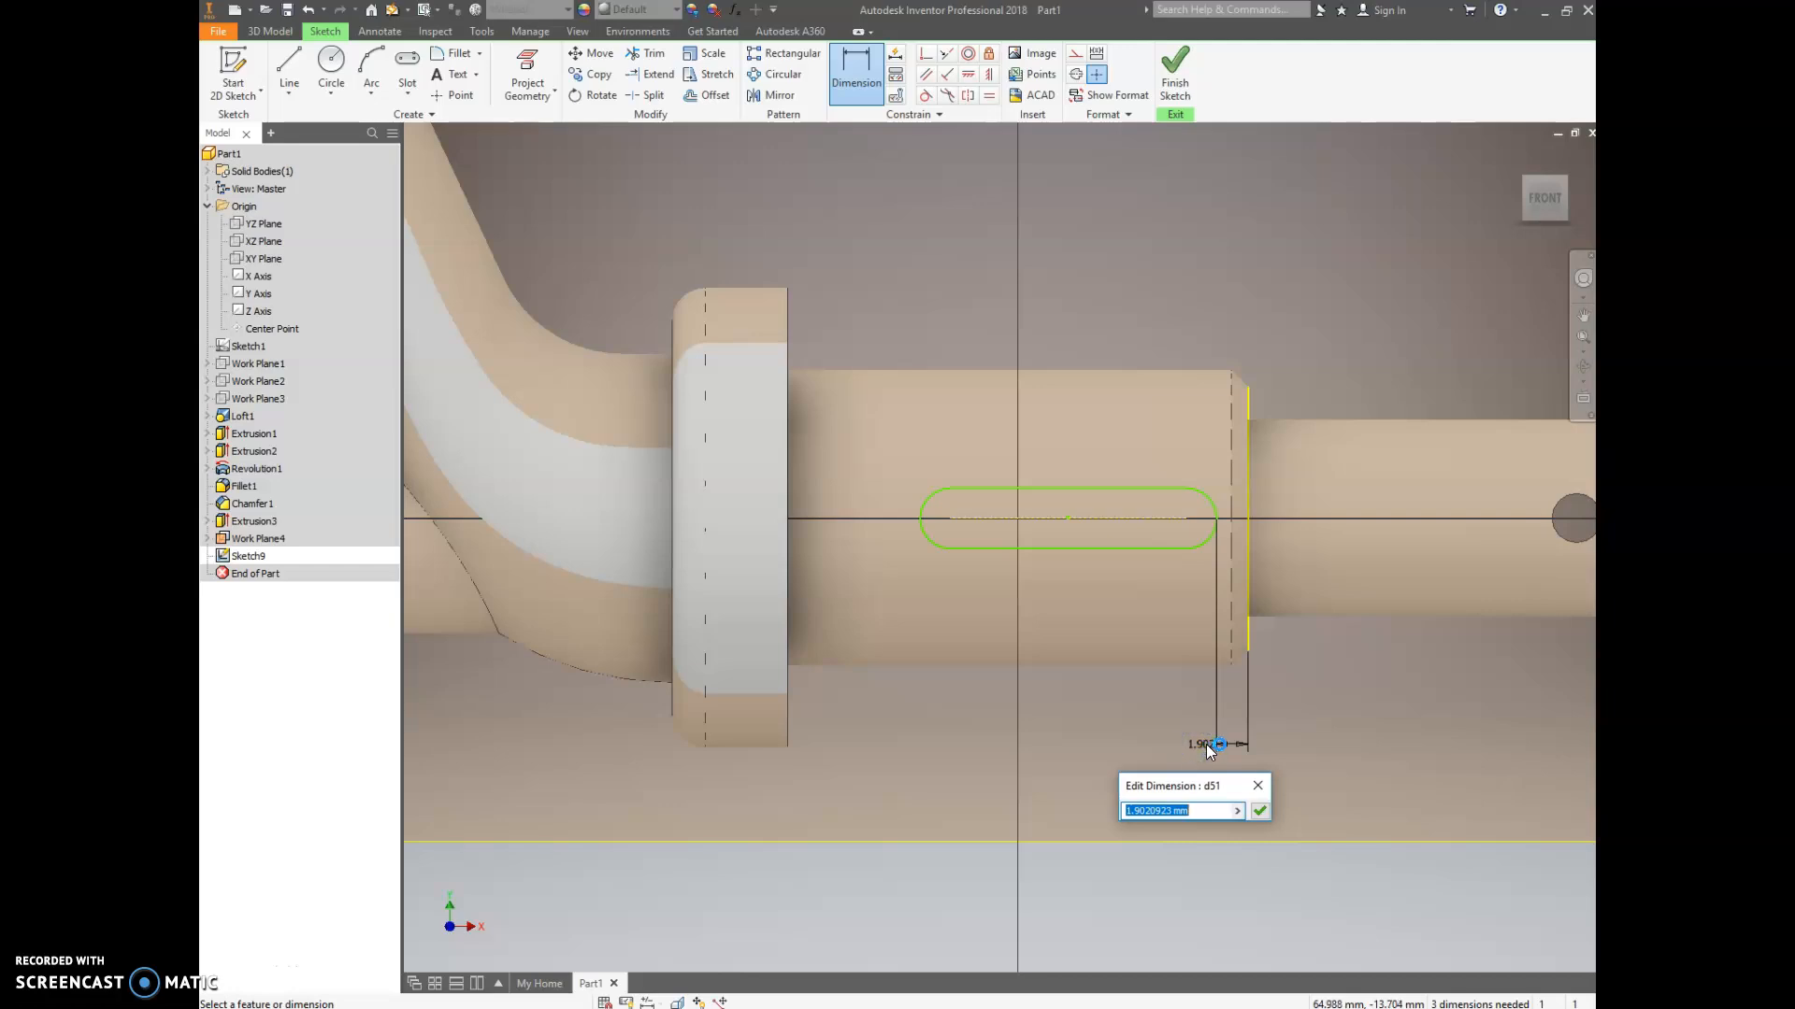
pyautogui.write('3')
pyautogui.press('Return')
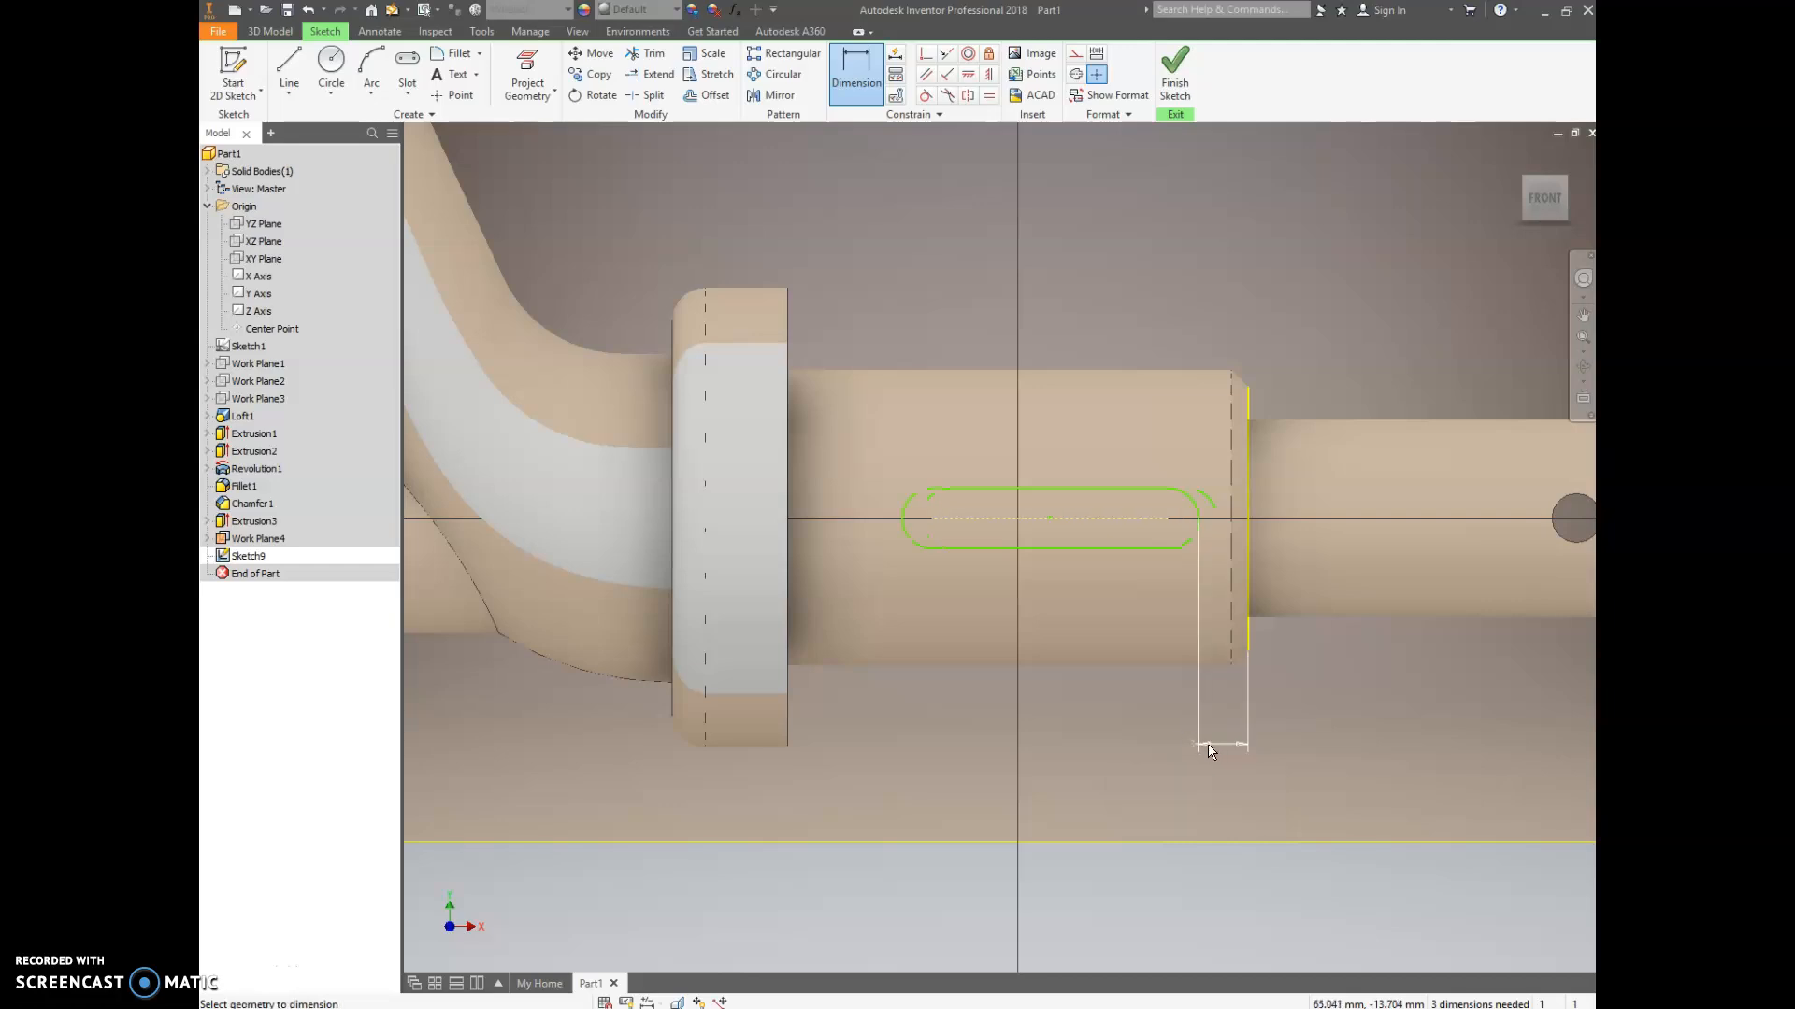
# - Dimension the distance from the collar's face to the slot's nearest end and set it to 3 mm
pyautogui.click(789, 619)
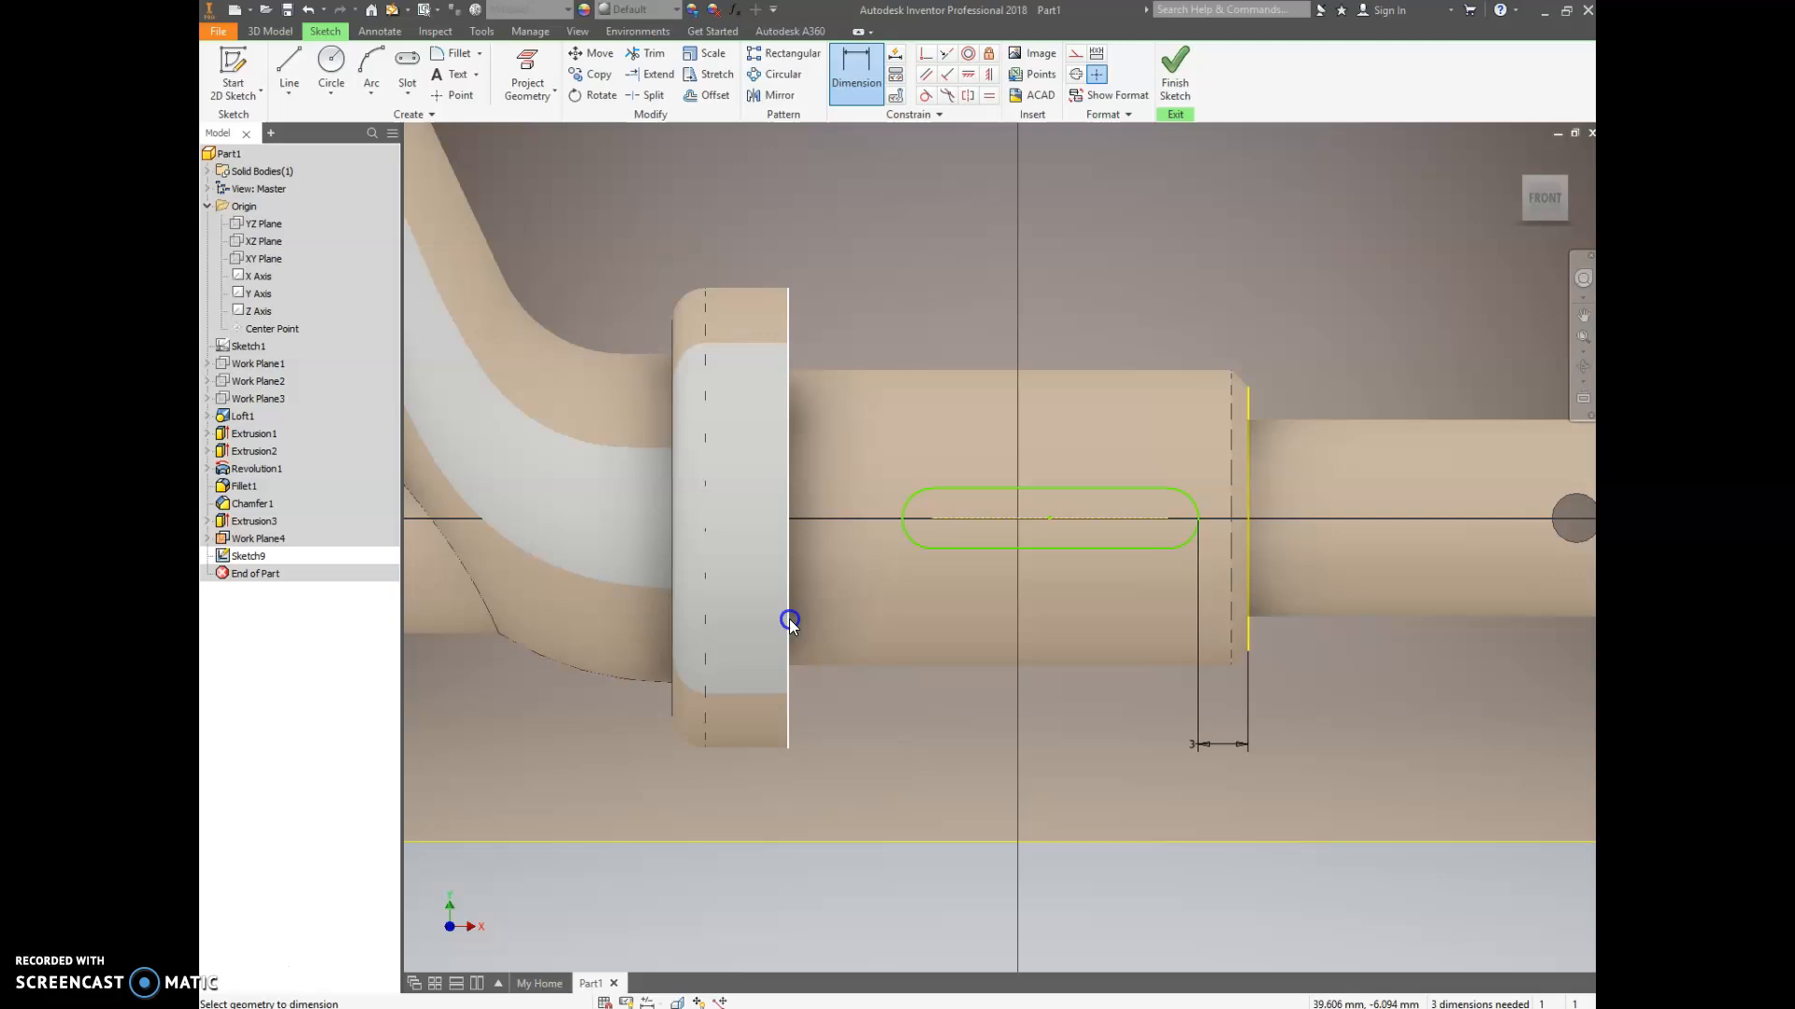
pyautogui.click(905, 531)
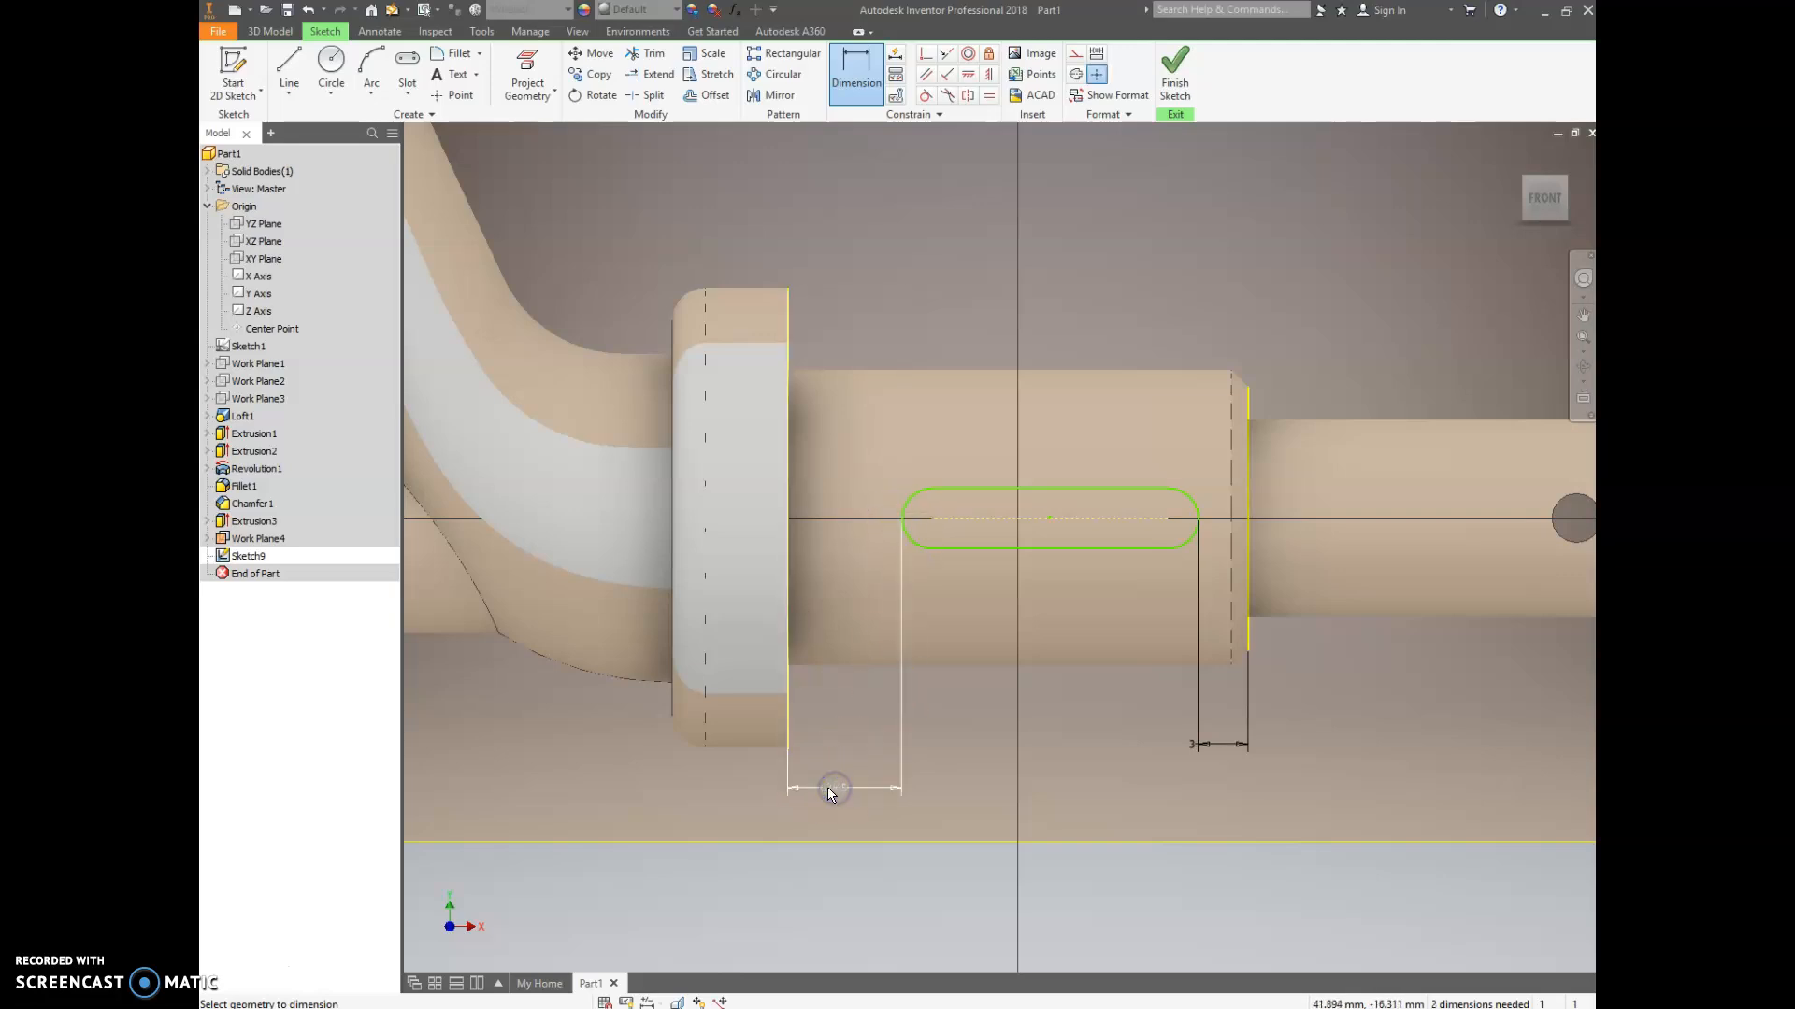
pyautogui.click(830, 791)
pyautogui.write('3')
pyautogui.press('Return')
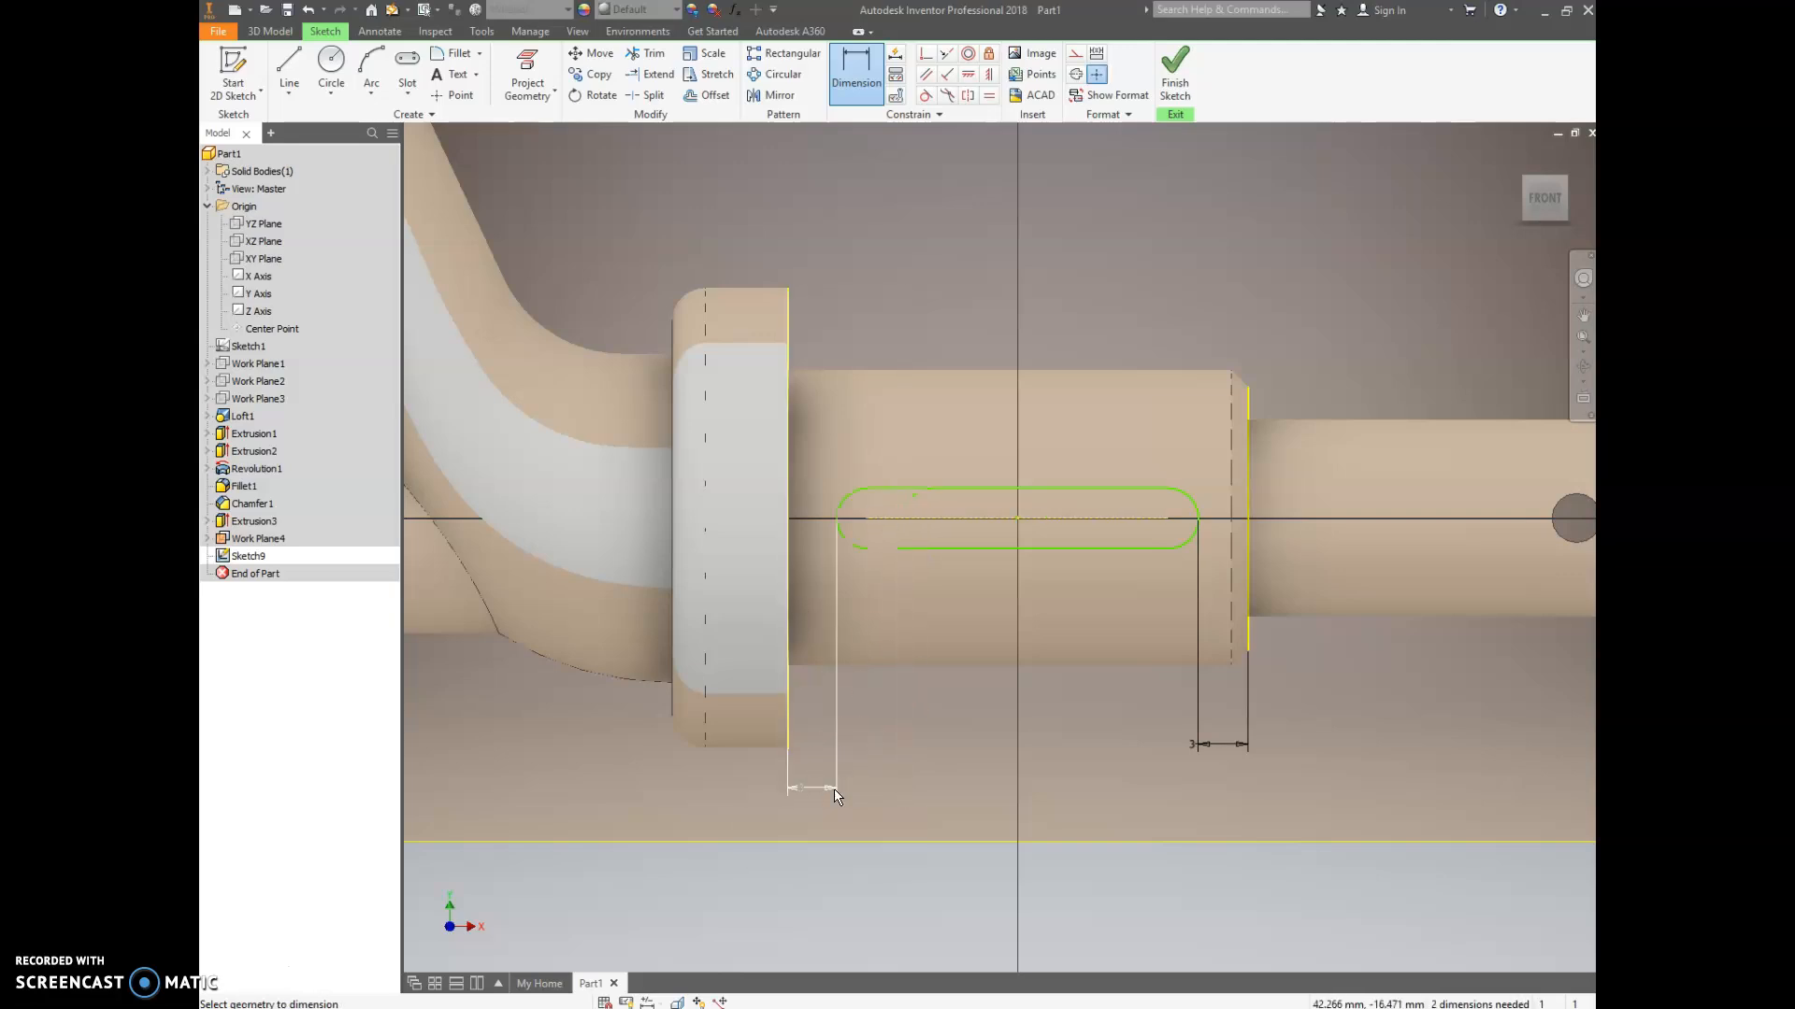
# - Dimension the slot's width between its two straight sides and set it to 6 mm
pyautogui.click(1066, 488)
pyautogui.click(1068, 547)
pyautogui.click(1070, 613)
pyautogui.write('6')
pyautogui.press('Return')
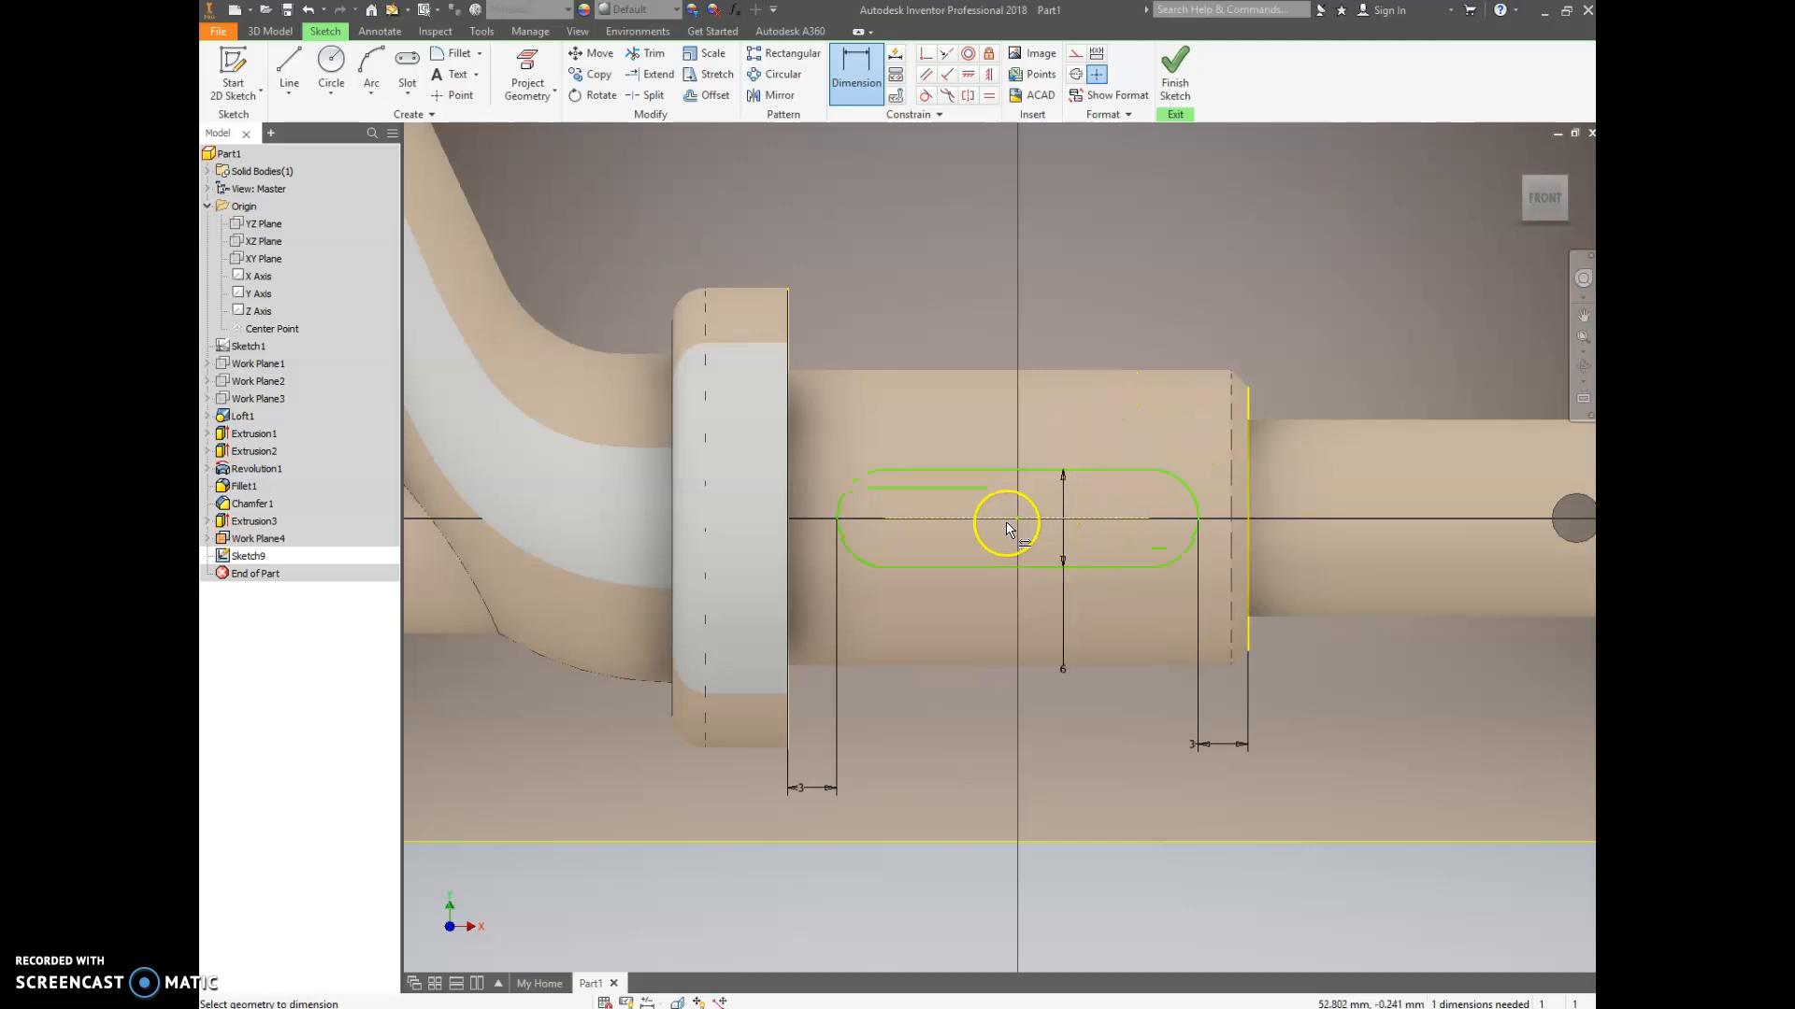
# - Constrain the slot's center point horizontally to the part's origin so it lies on the shaft axis, and finish the sketch
pyautogui.scroll(3, 1013, 521)
pyautogui.scroll(-2, 1010, 529)
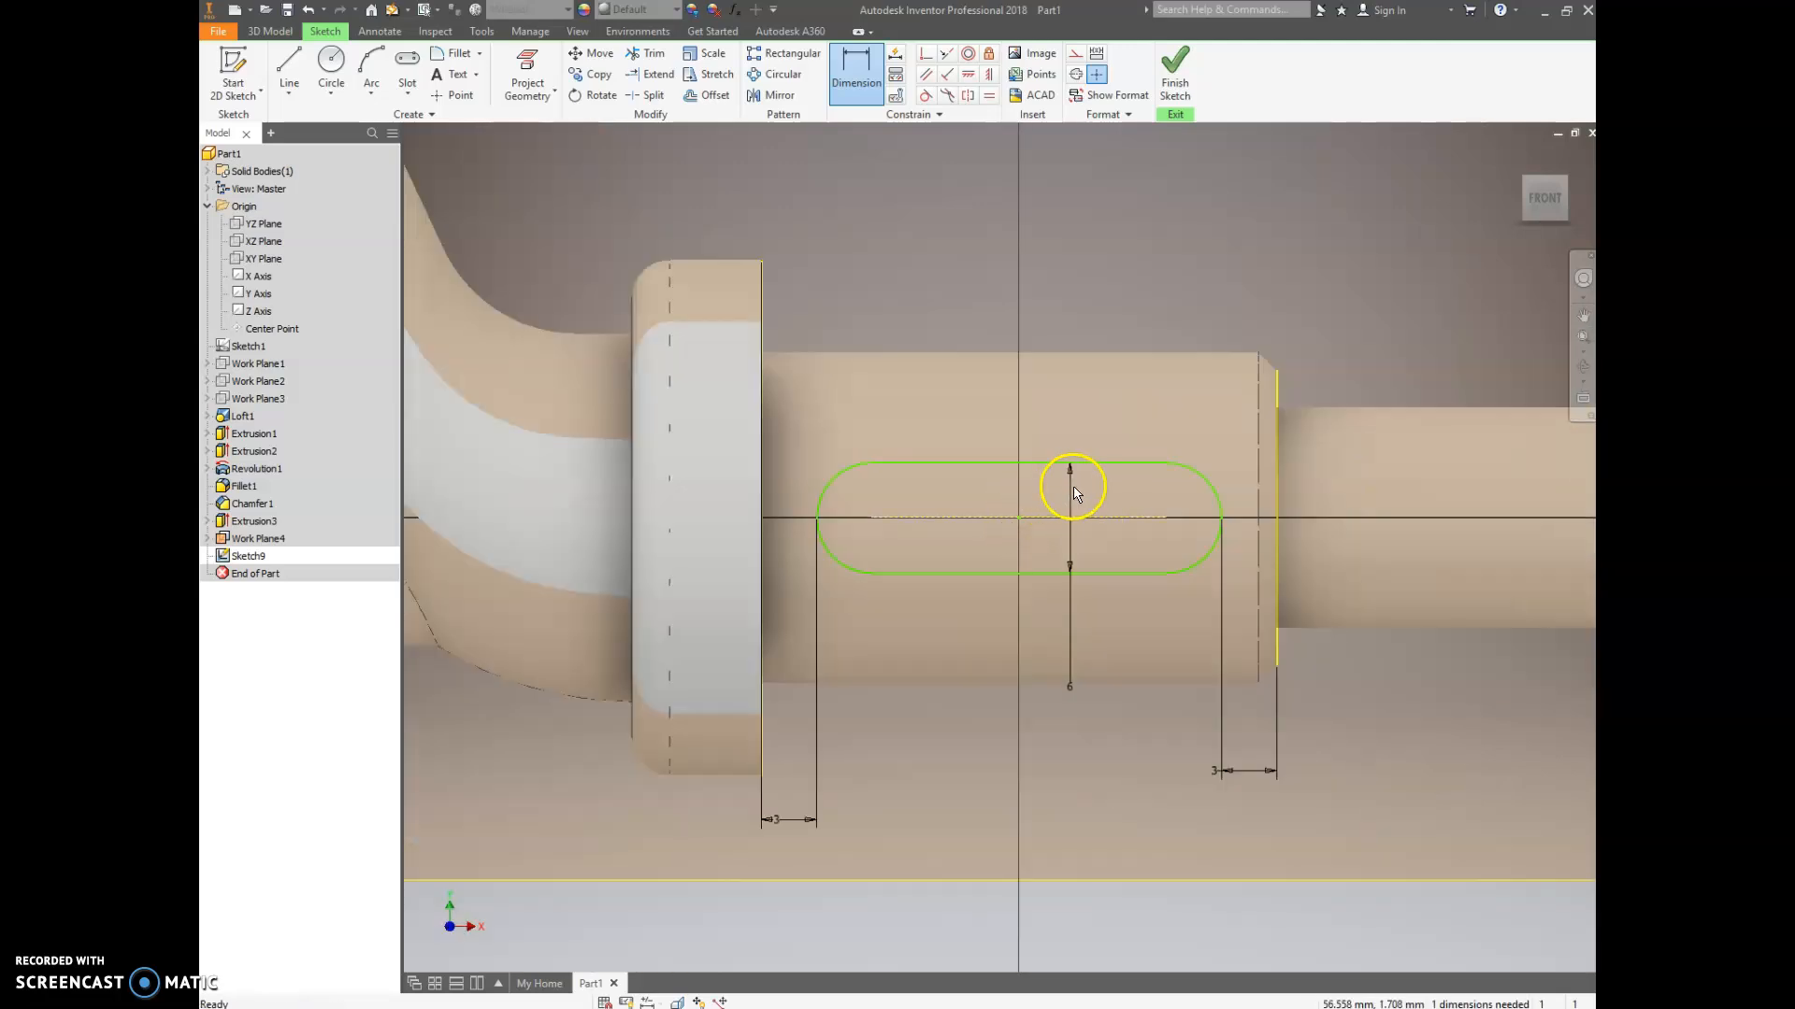
pyautogui.press('Escape')
pyautogui.moveTo(1019, 519)
pyautogui.mouseDown()
pyautogui.moveTo(1018, 440)
pyautogui.moveTo(1016, 486)
pyautogui.mouseUp()
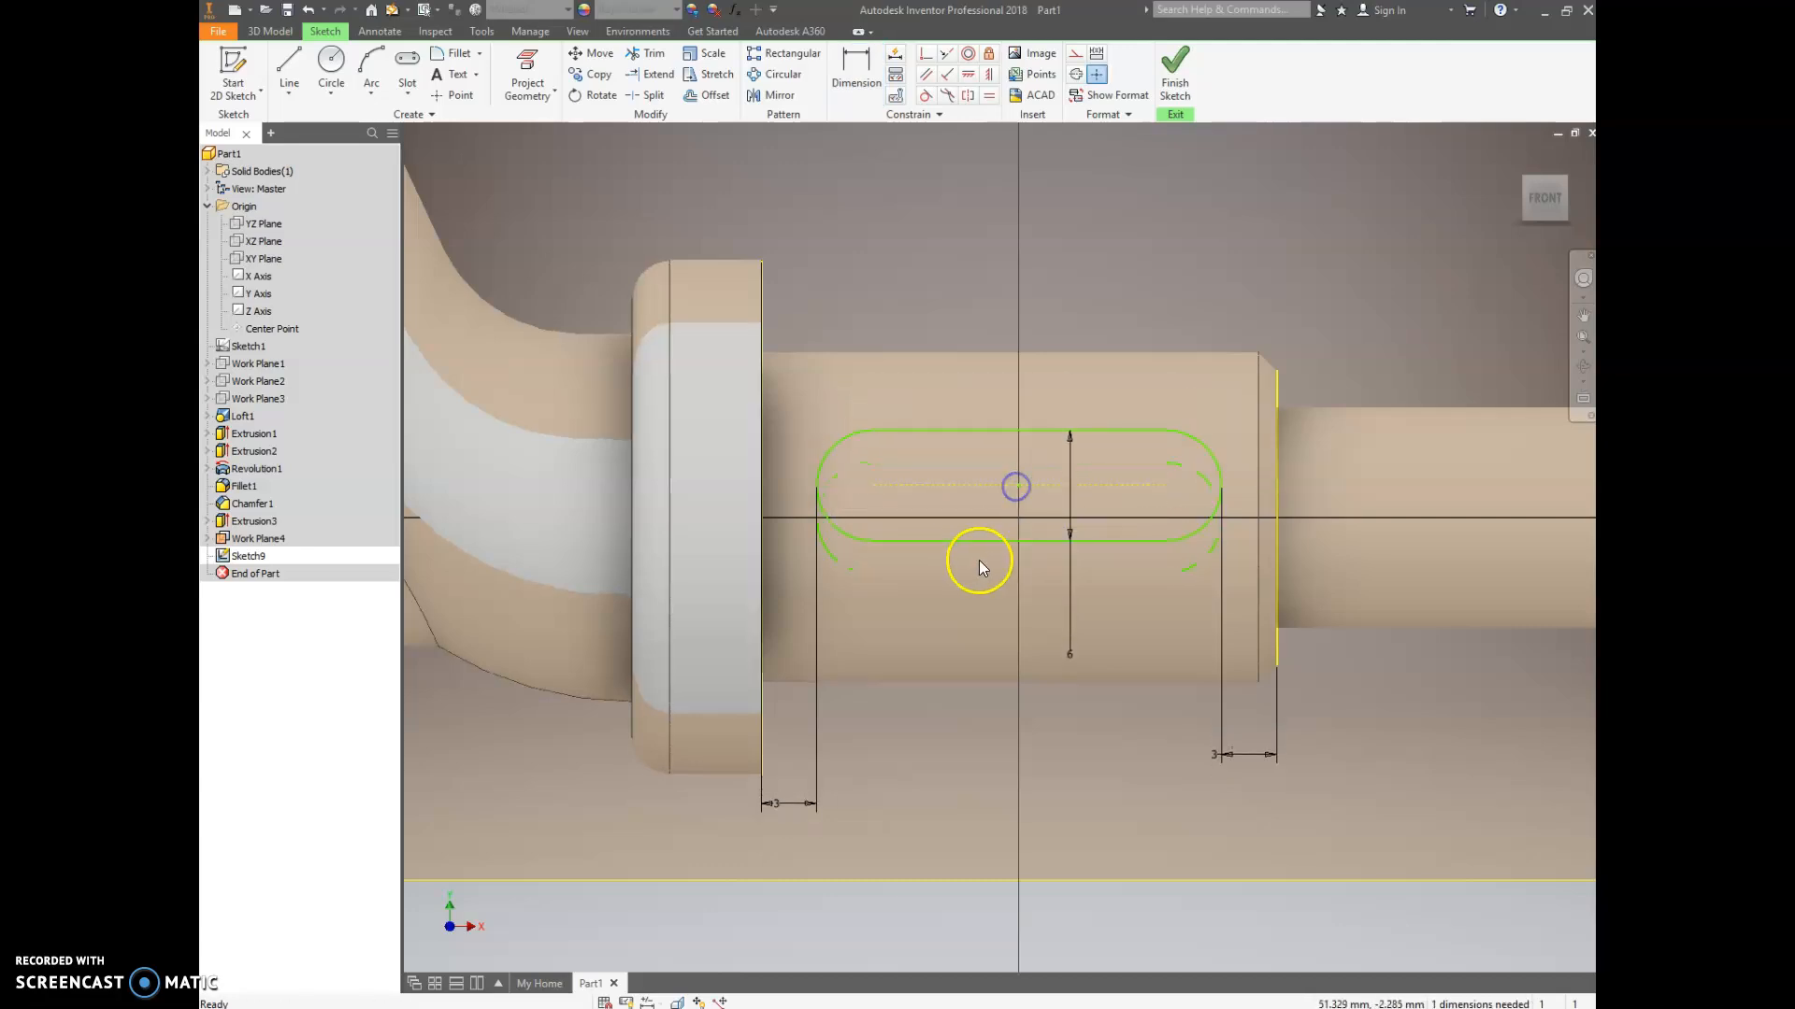
pyautogui.click(967, 74)
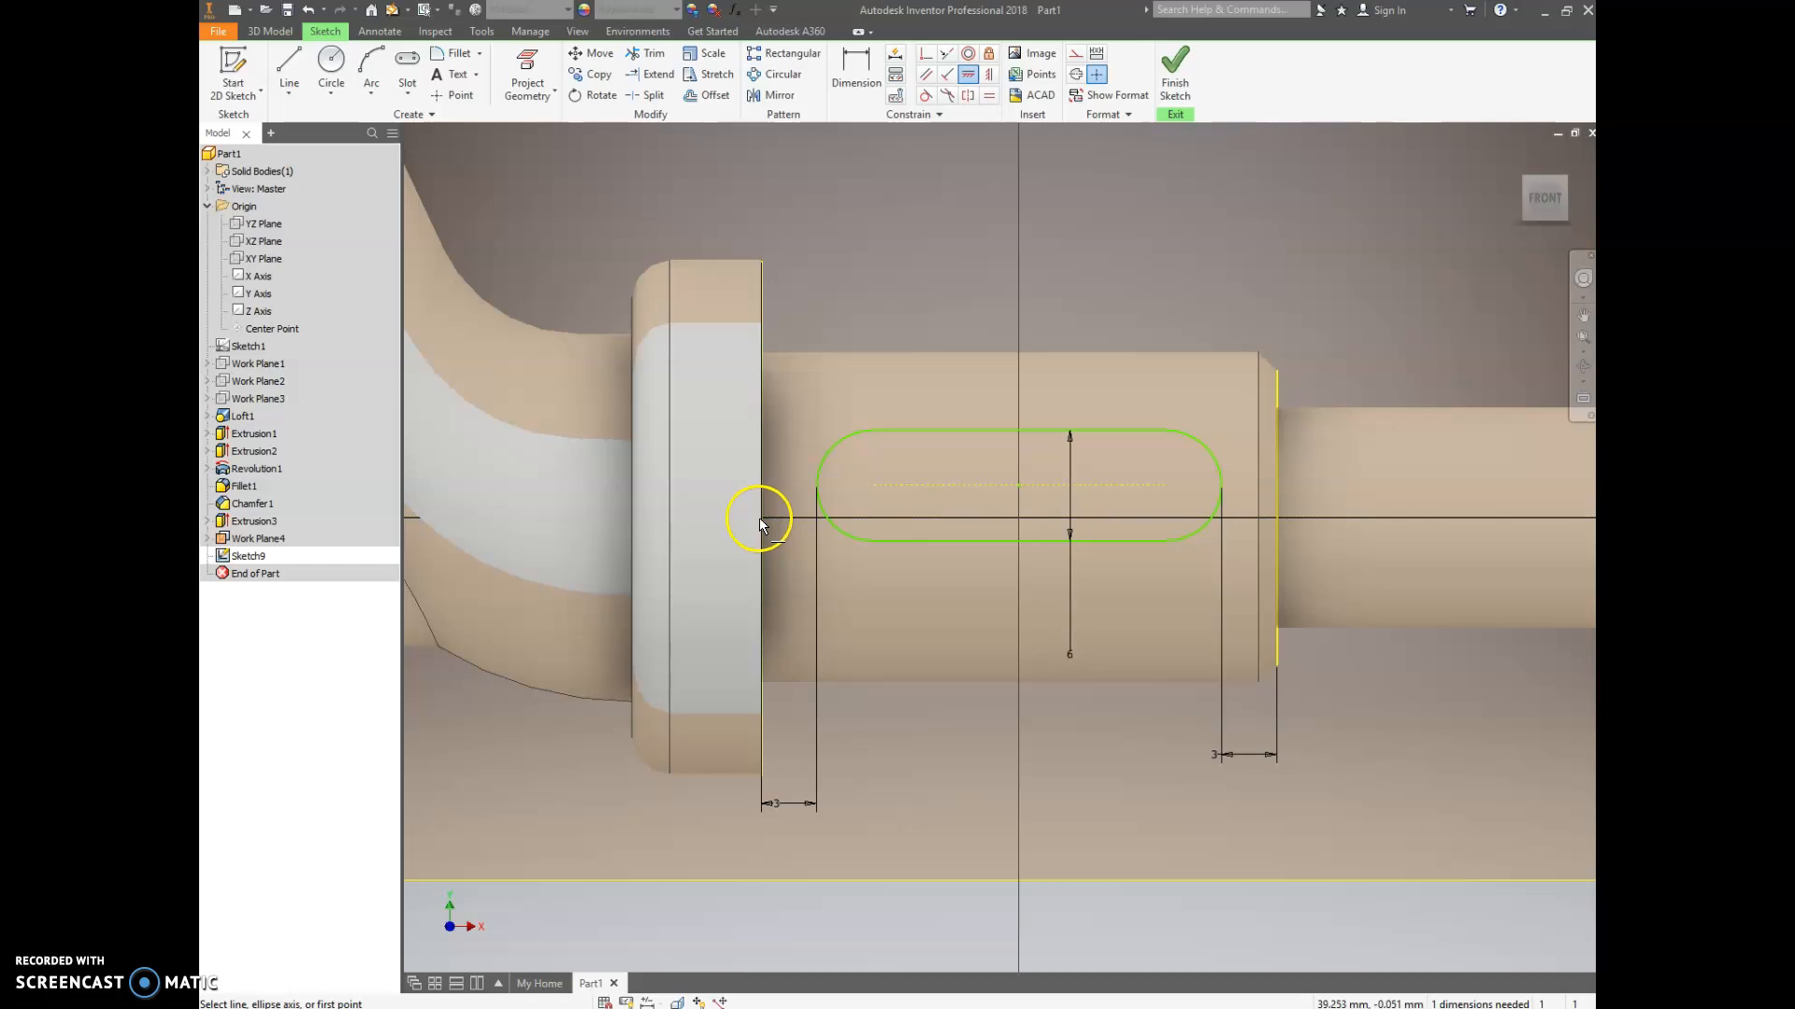
pyautogui.scroll(-5, 762, 516)
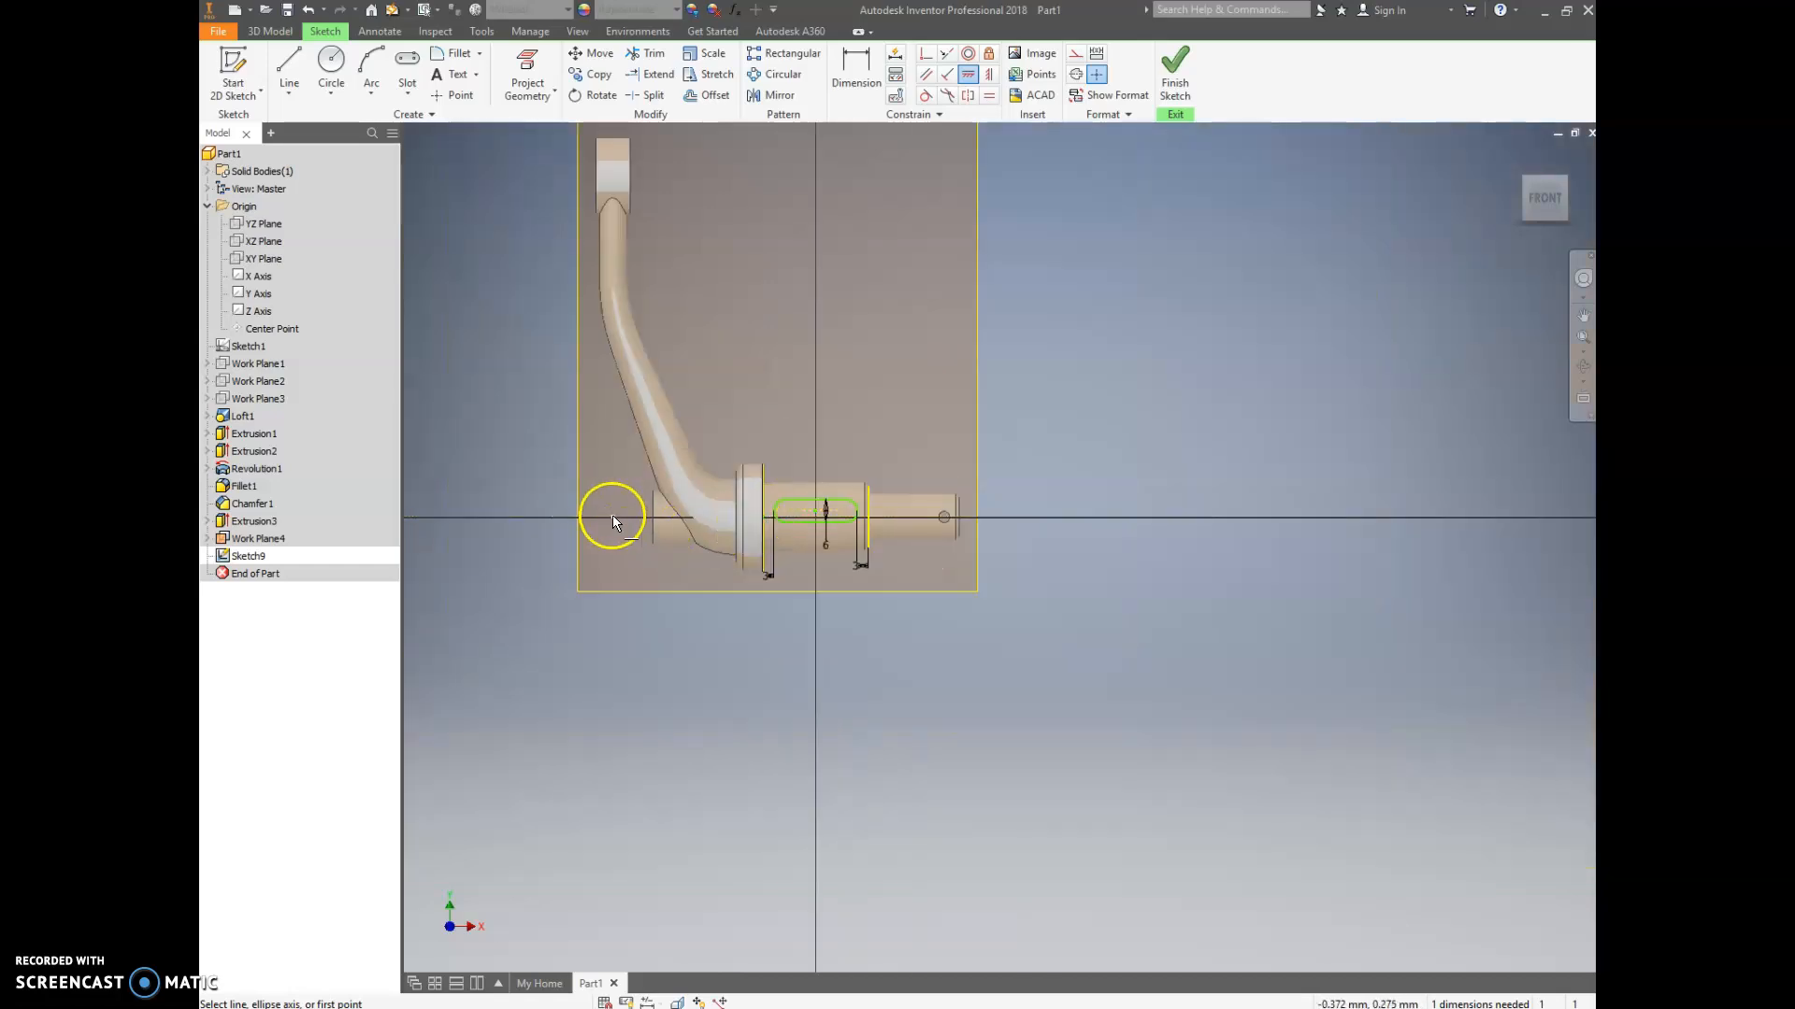
pyautogui.click(614, 516)
pyautogui.scroll(4, 773, 520)
pyautogui.click(933, 480)
pyautogui.click(1180, 75)
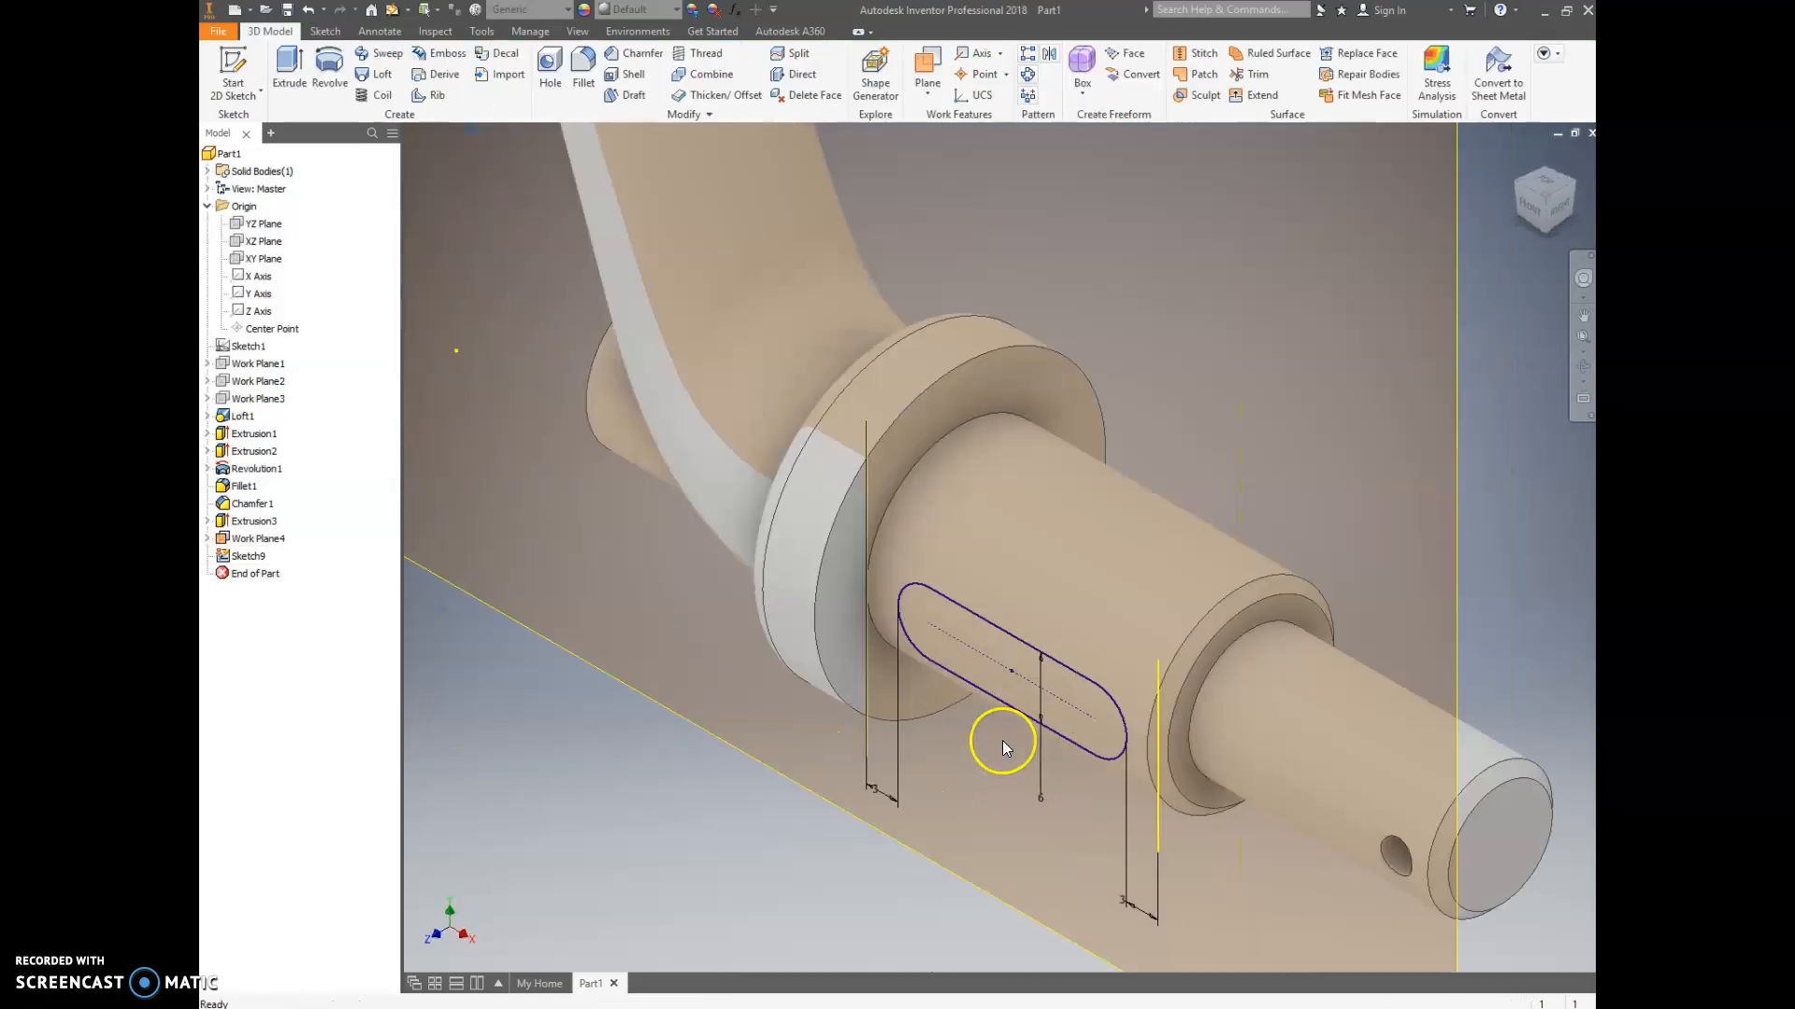
# - Cut the slot profile 3.5 mm deep into the larger shaft section with Extrude
pyautogui.click(290, 62)
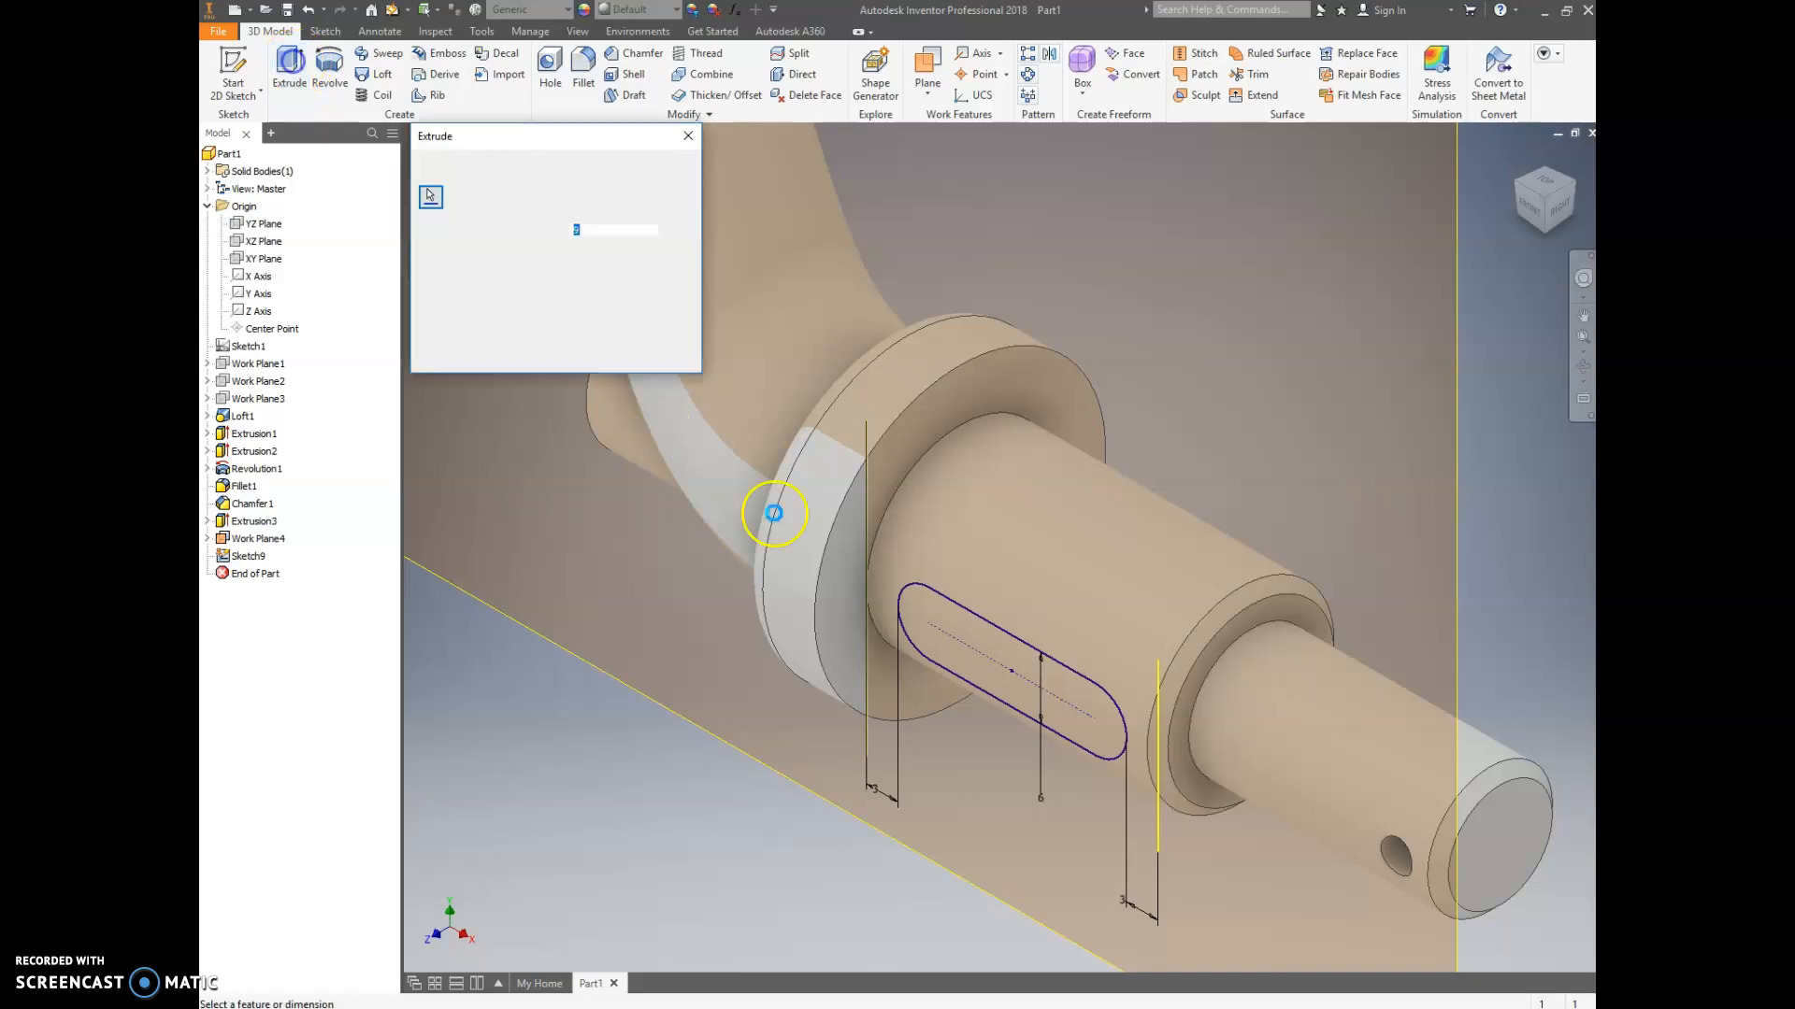
pyautogui.click(537, 229)
pyautogui.click(595, 231)
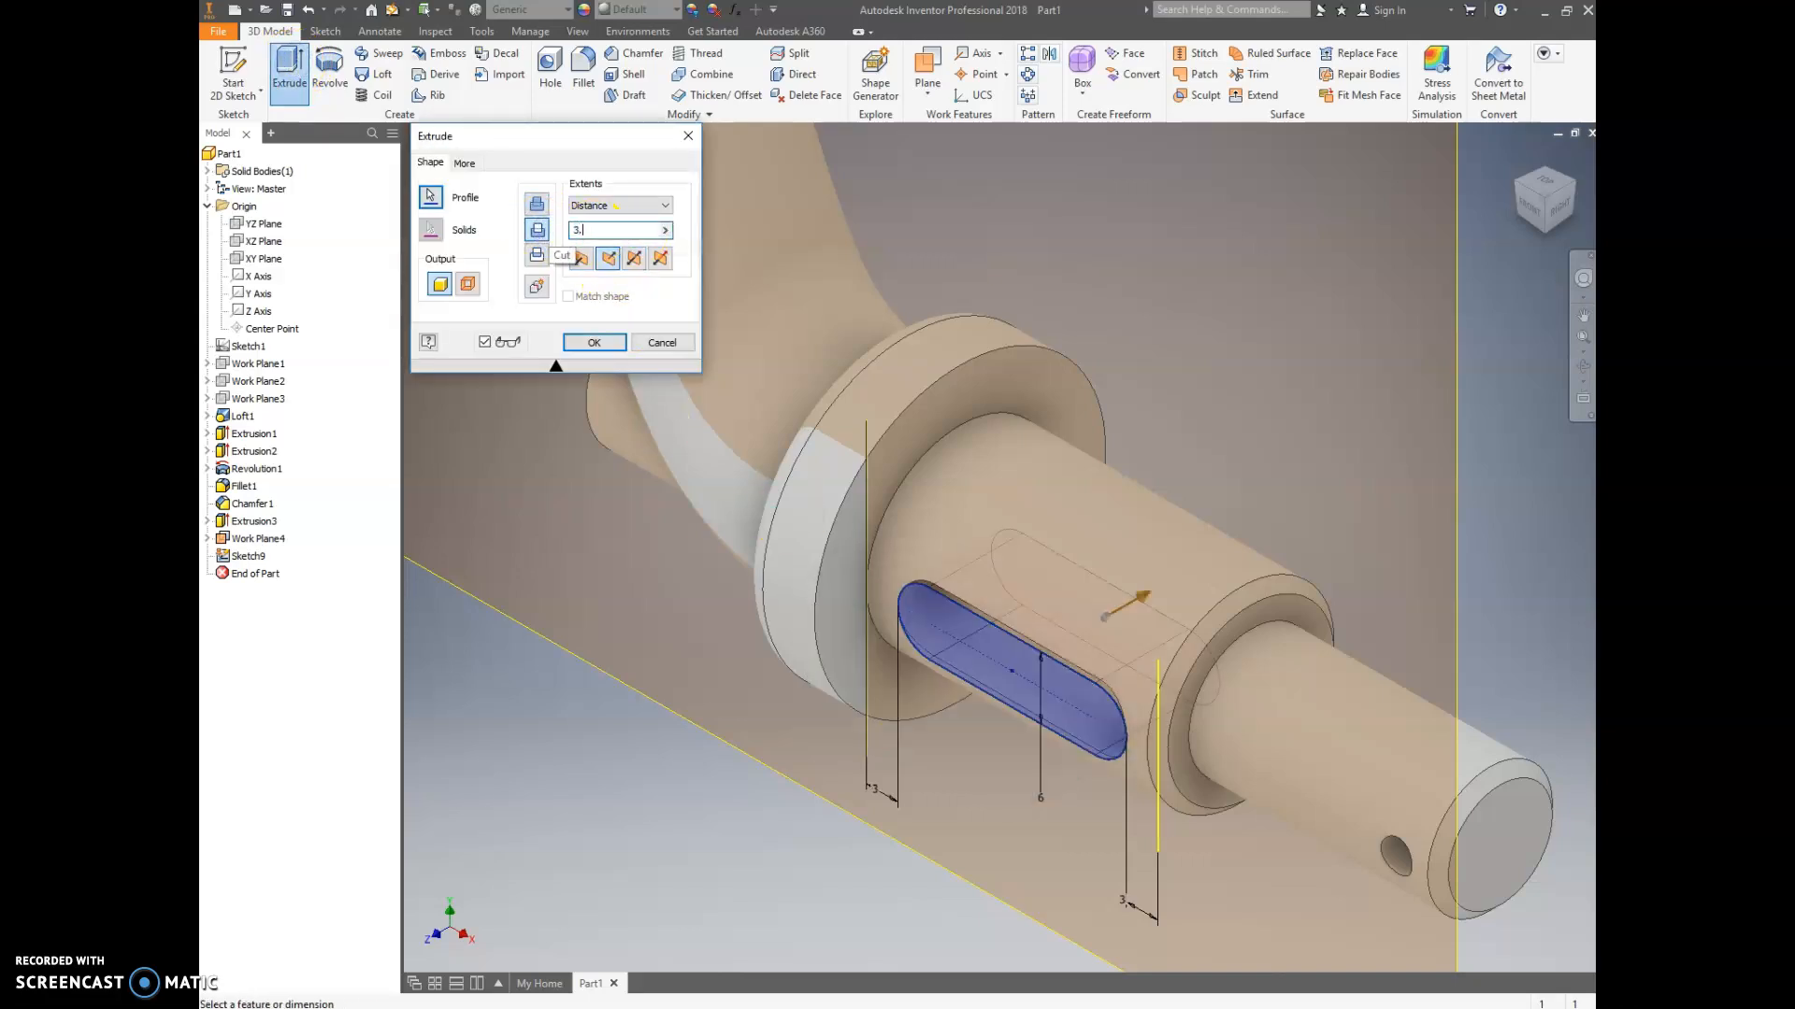
pyautogui.click(594, 342)
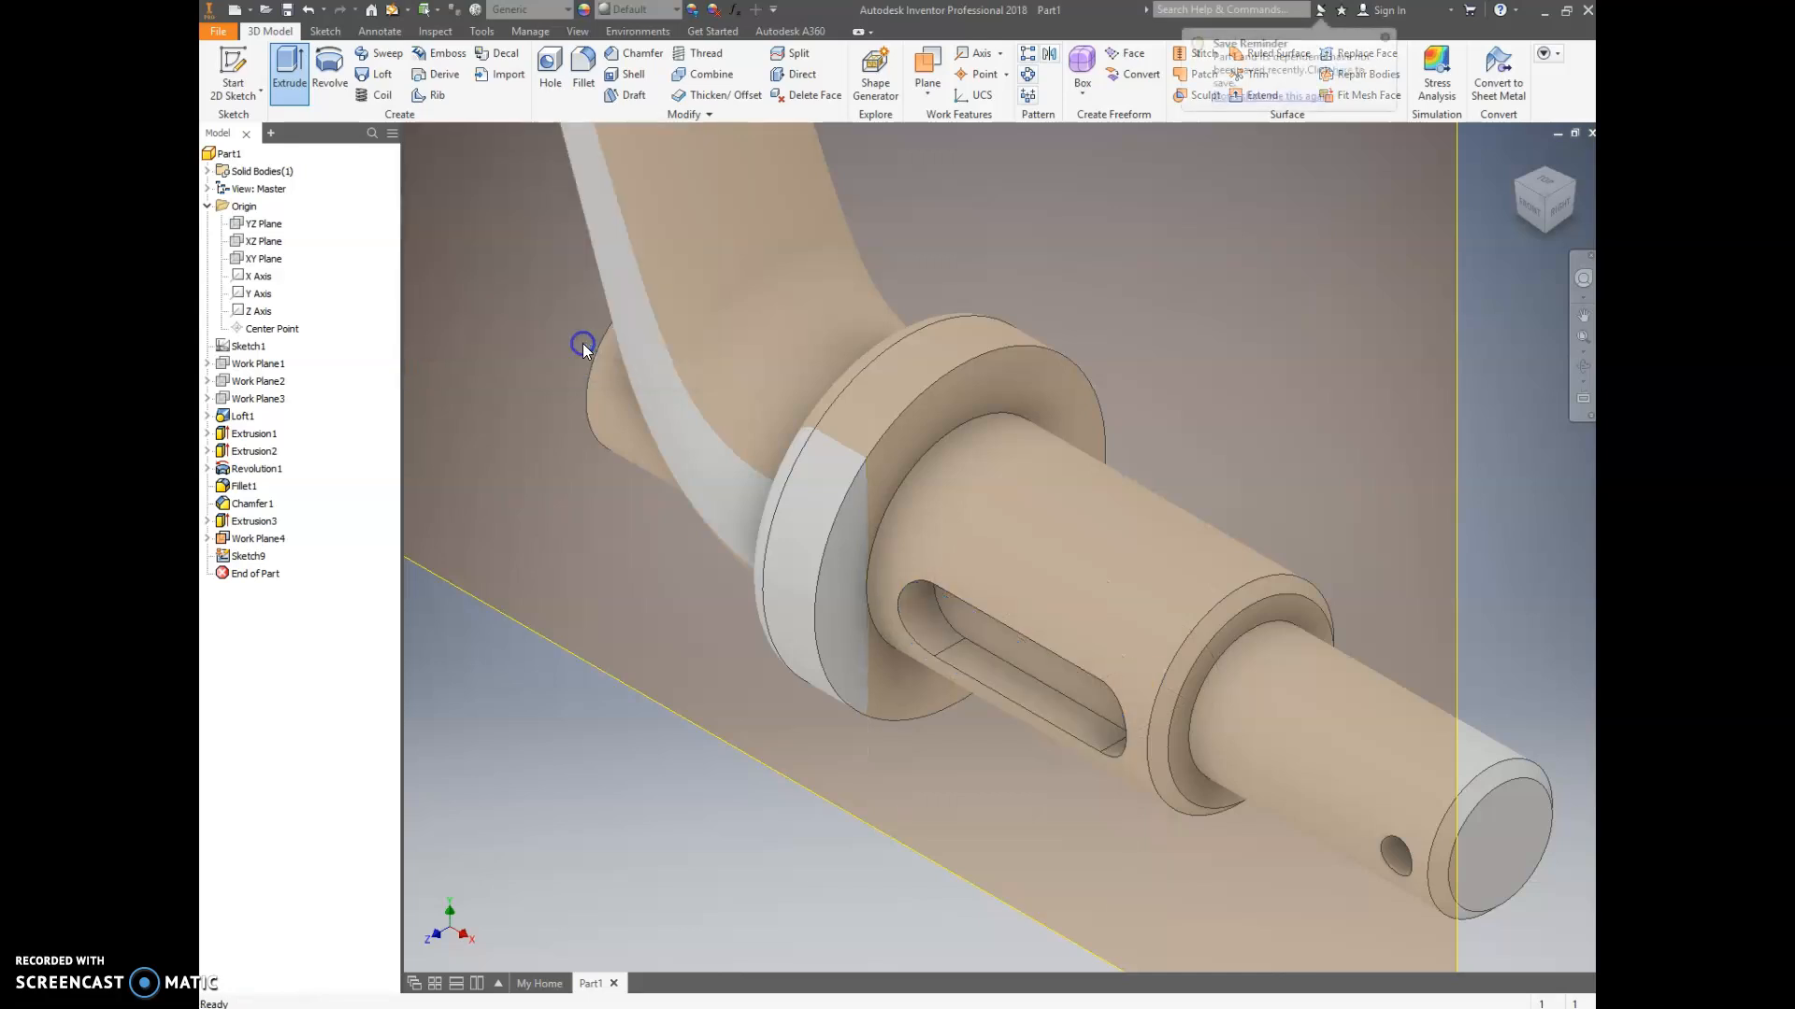
# - Hide Work Plane4, which carries the slot sketch, and collapse the Origin folder
pyautogui.click(852, 504)
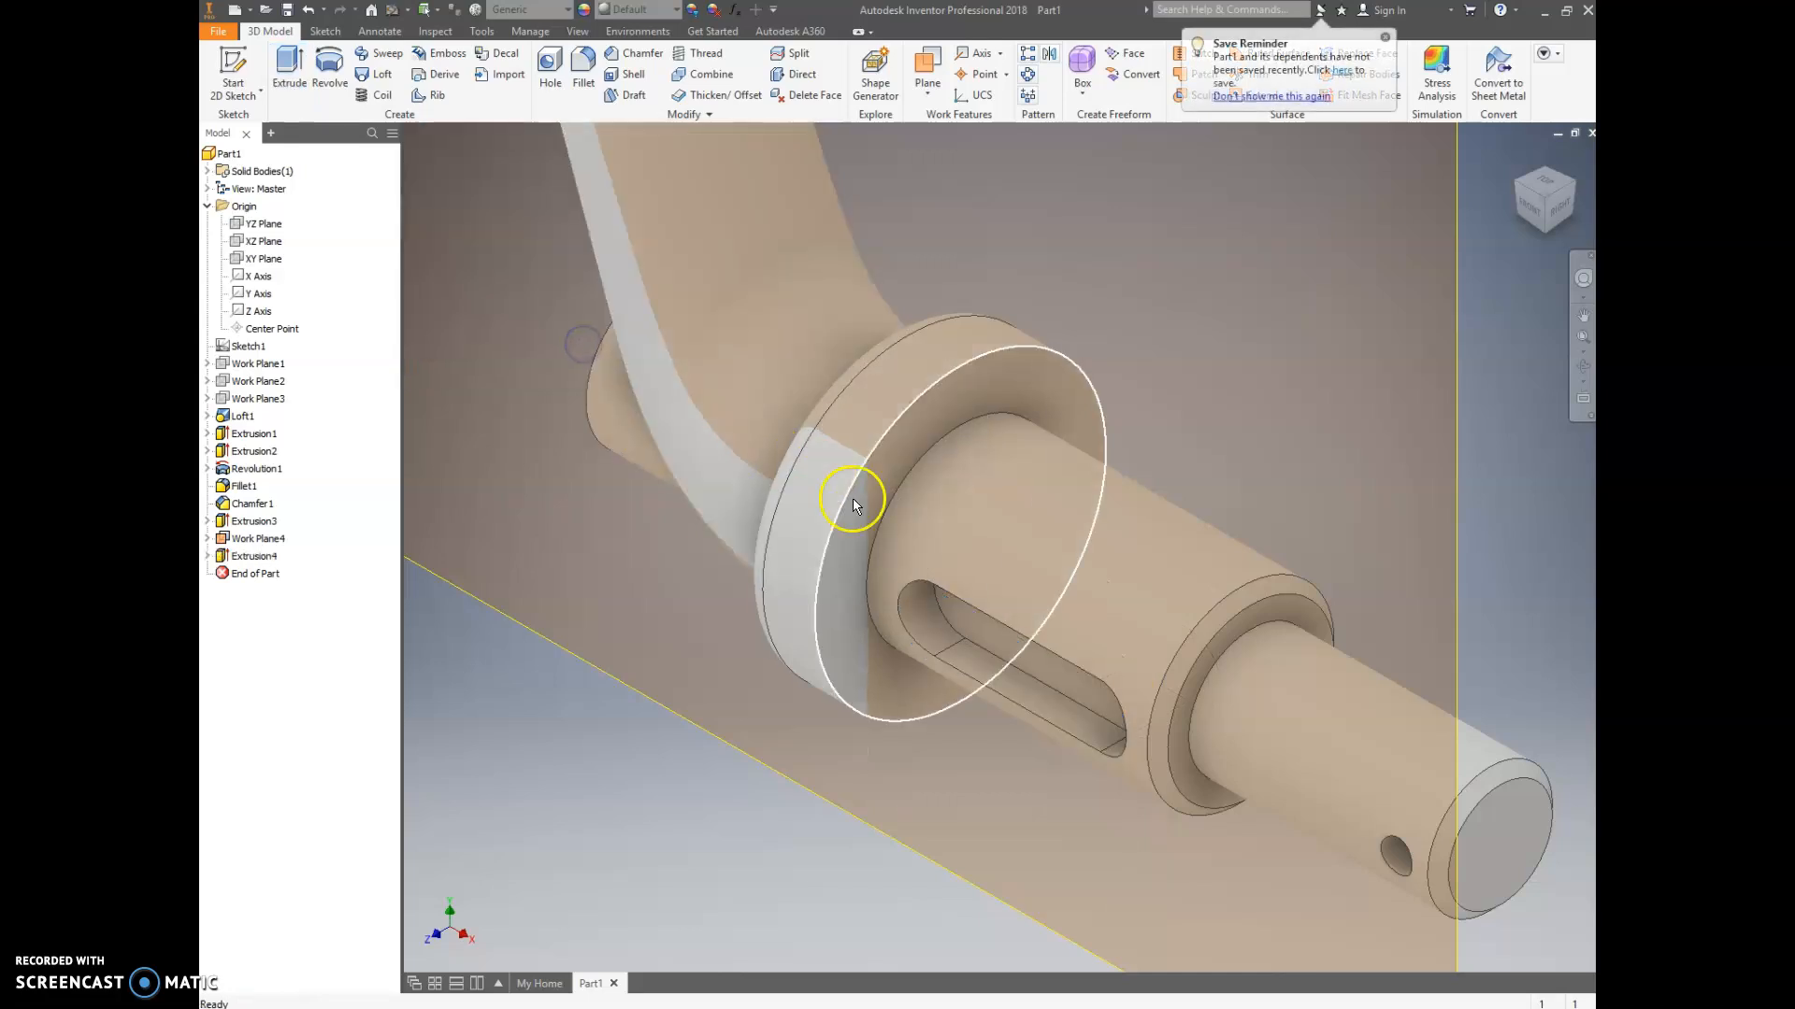
pyautogui.rightClick(223, 540)
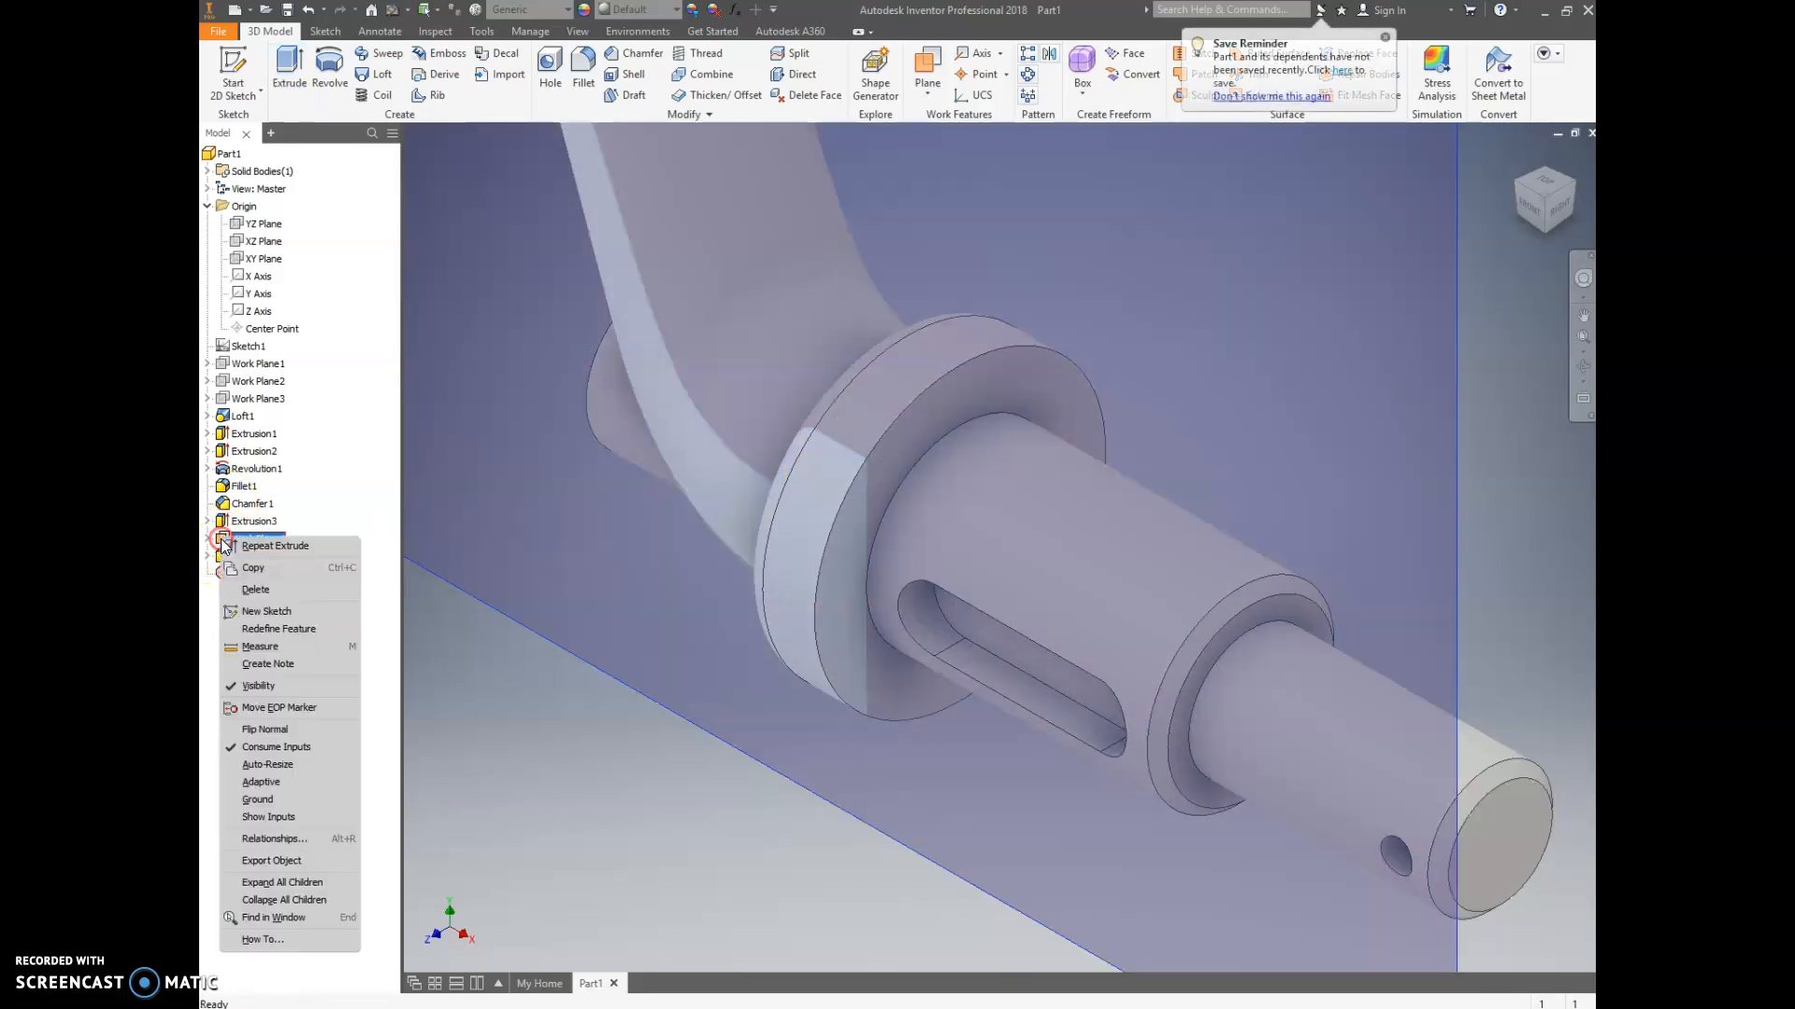
pyautogui.click(243, 690)
pyautogui.scroll(3, 508, 623)
pyautogui.scroll(2, 507, 620)
pyautogui.moveTo(509, 621); pyautogui.dragTo(658, 651, button='middle')
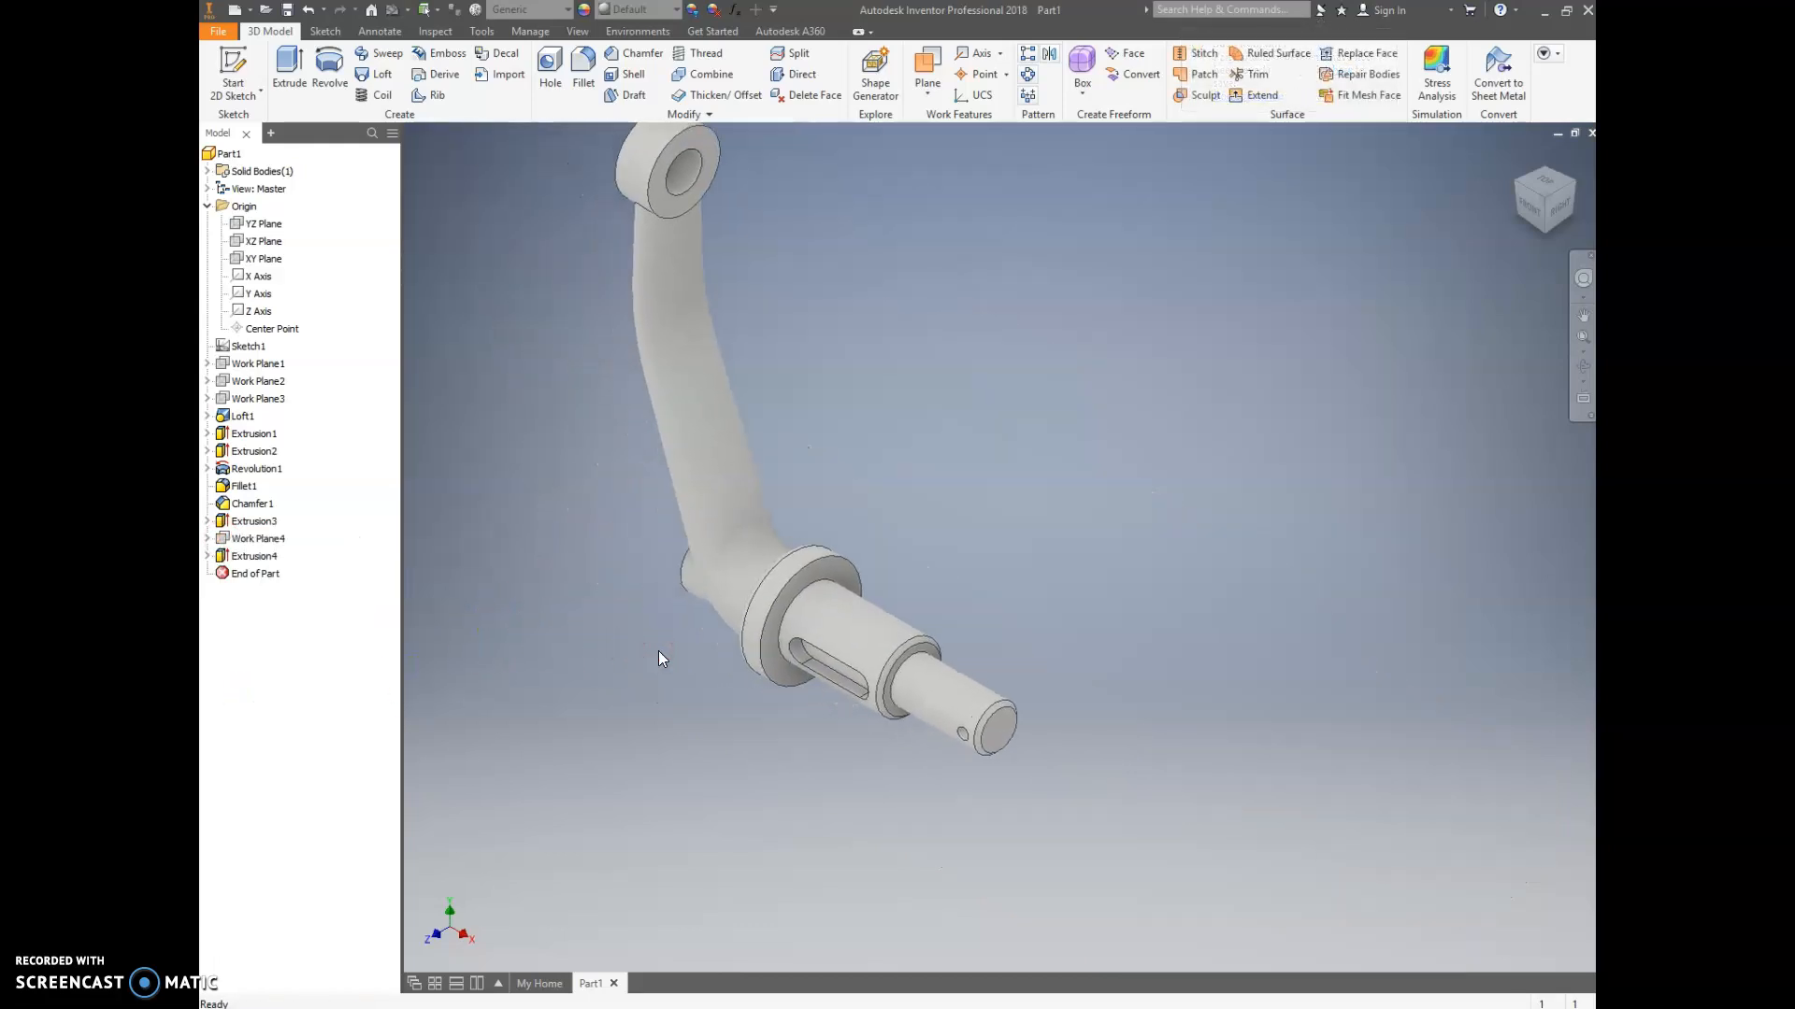
pyautogui.moveTo(614, 664); pyautogui.dragTo(711, 760, button='middle')
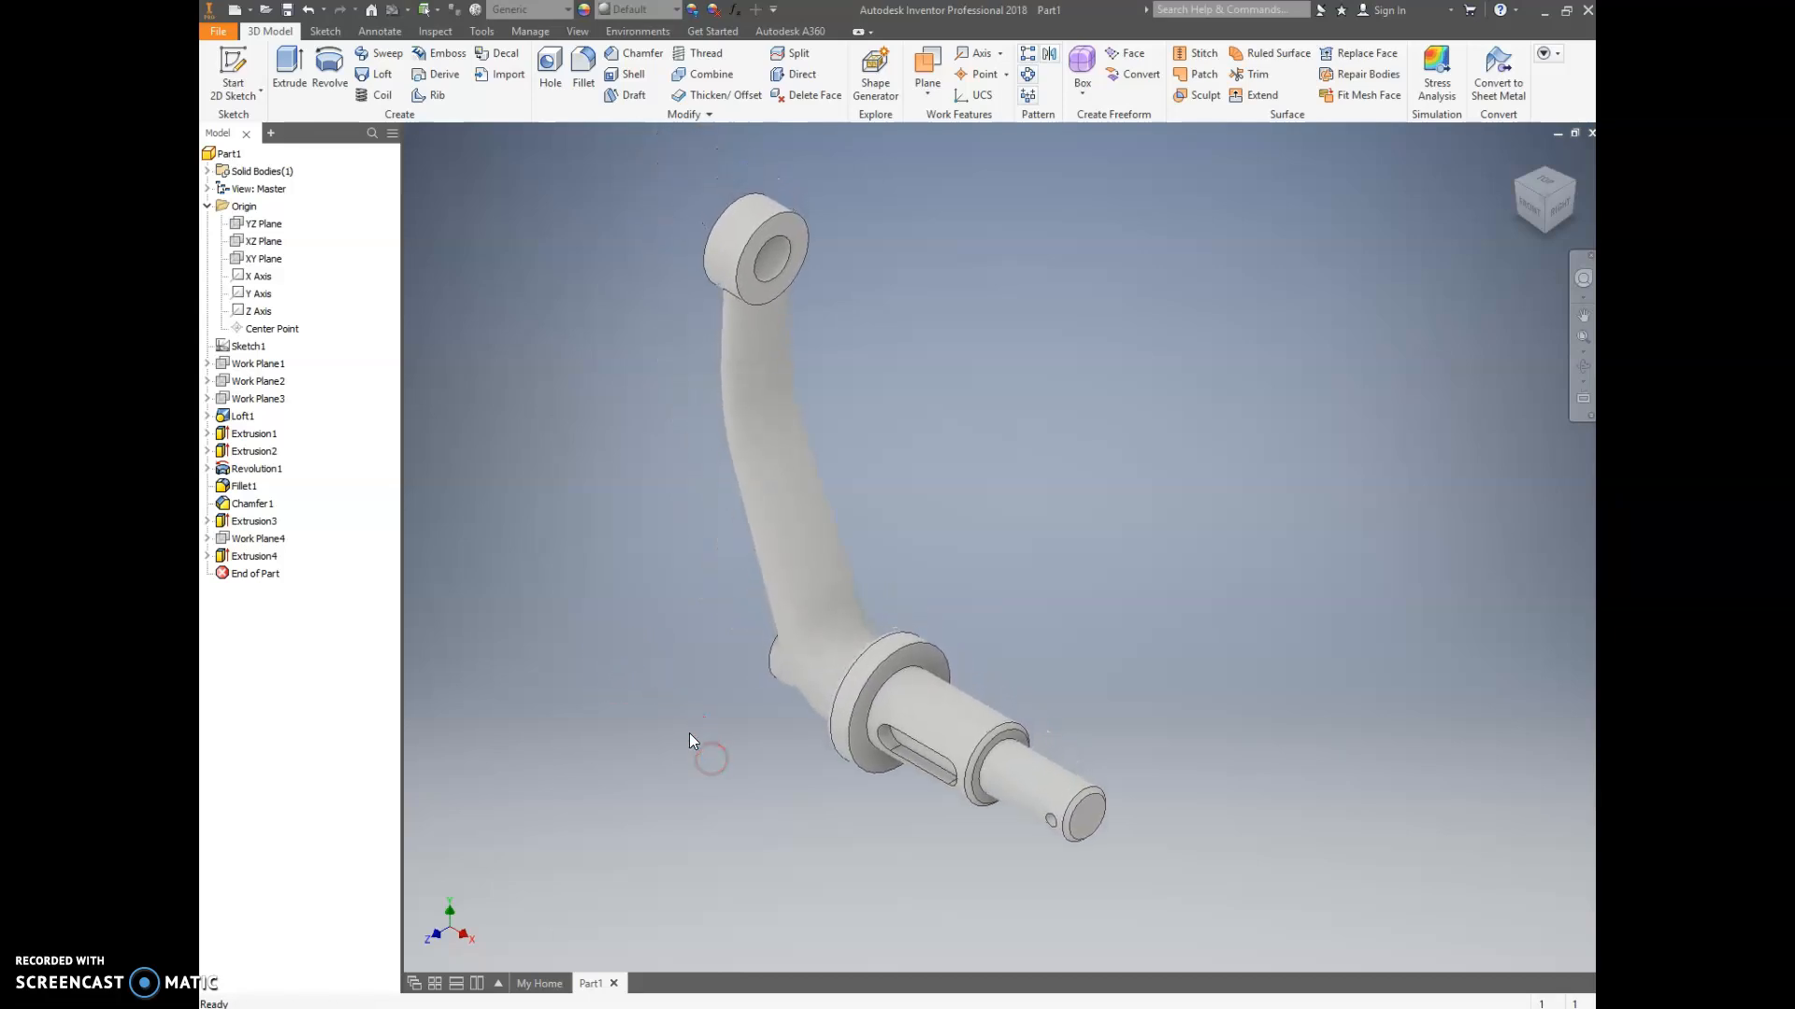
pyautogui.click(208, 206)
# - Switch to the handle drawing in the browser, check the narrow shaft section's details, and return to Inventor
pyautogui.moveTo(1595, 281)
pyautogui.mouseDown()
pyautogui.moveTo(1199, 105)
pyautogui.moveTo(1197, 19)
pyautogui.mouseUp()
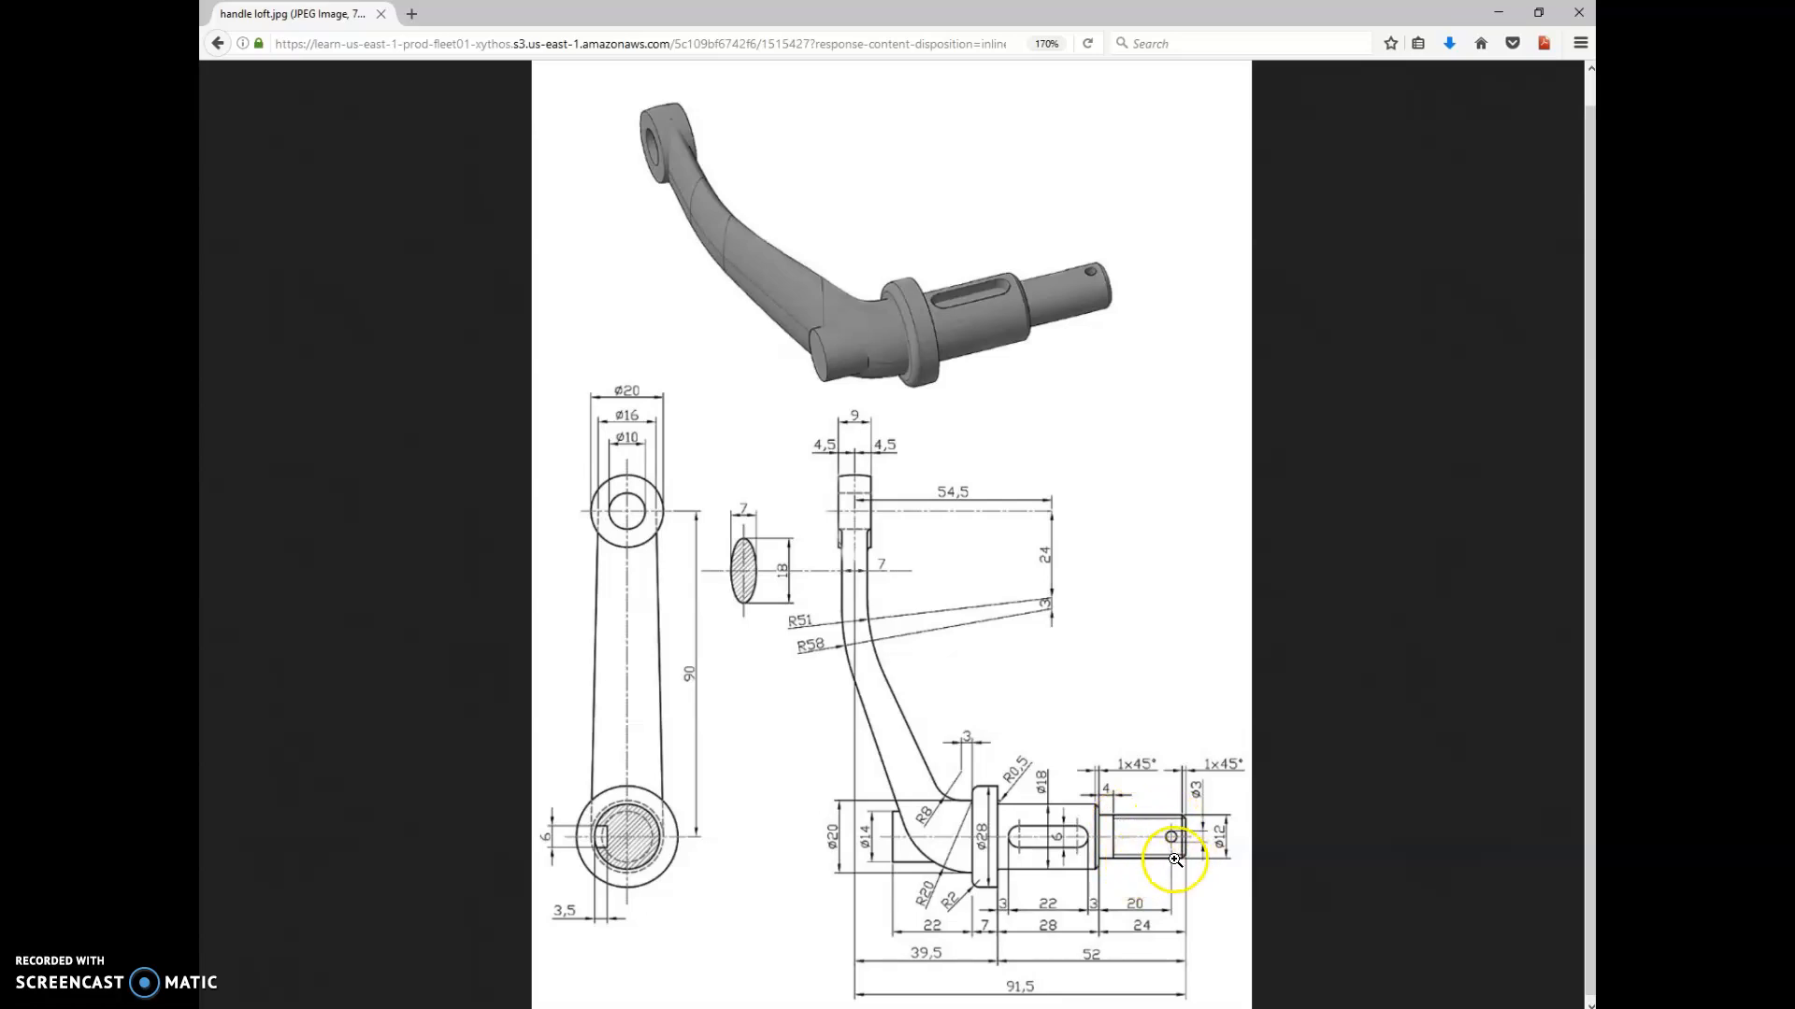
pyautogui.moveTo(938, 11); pyautogui.dragTo(1595, 563)
pyautogui.click(995, 1007)
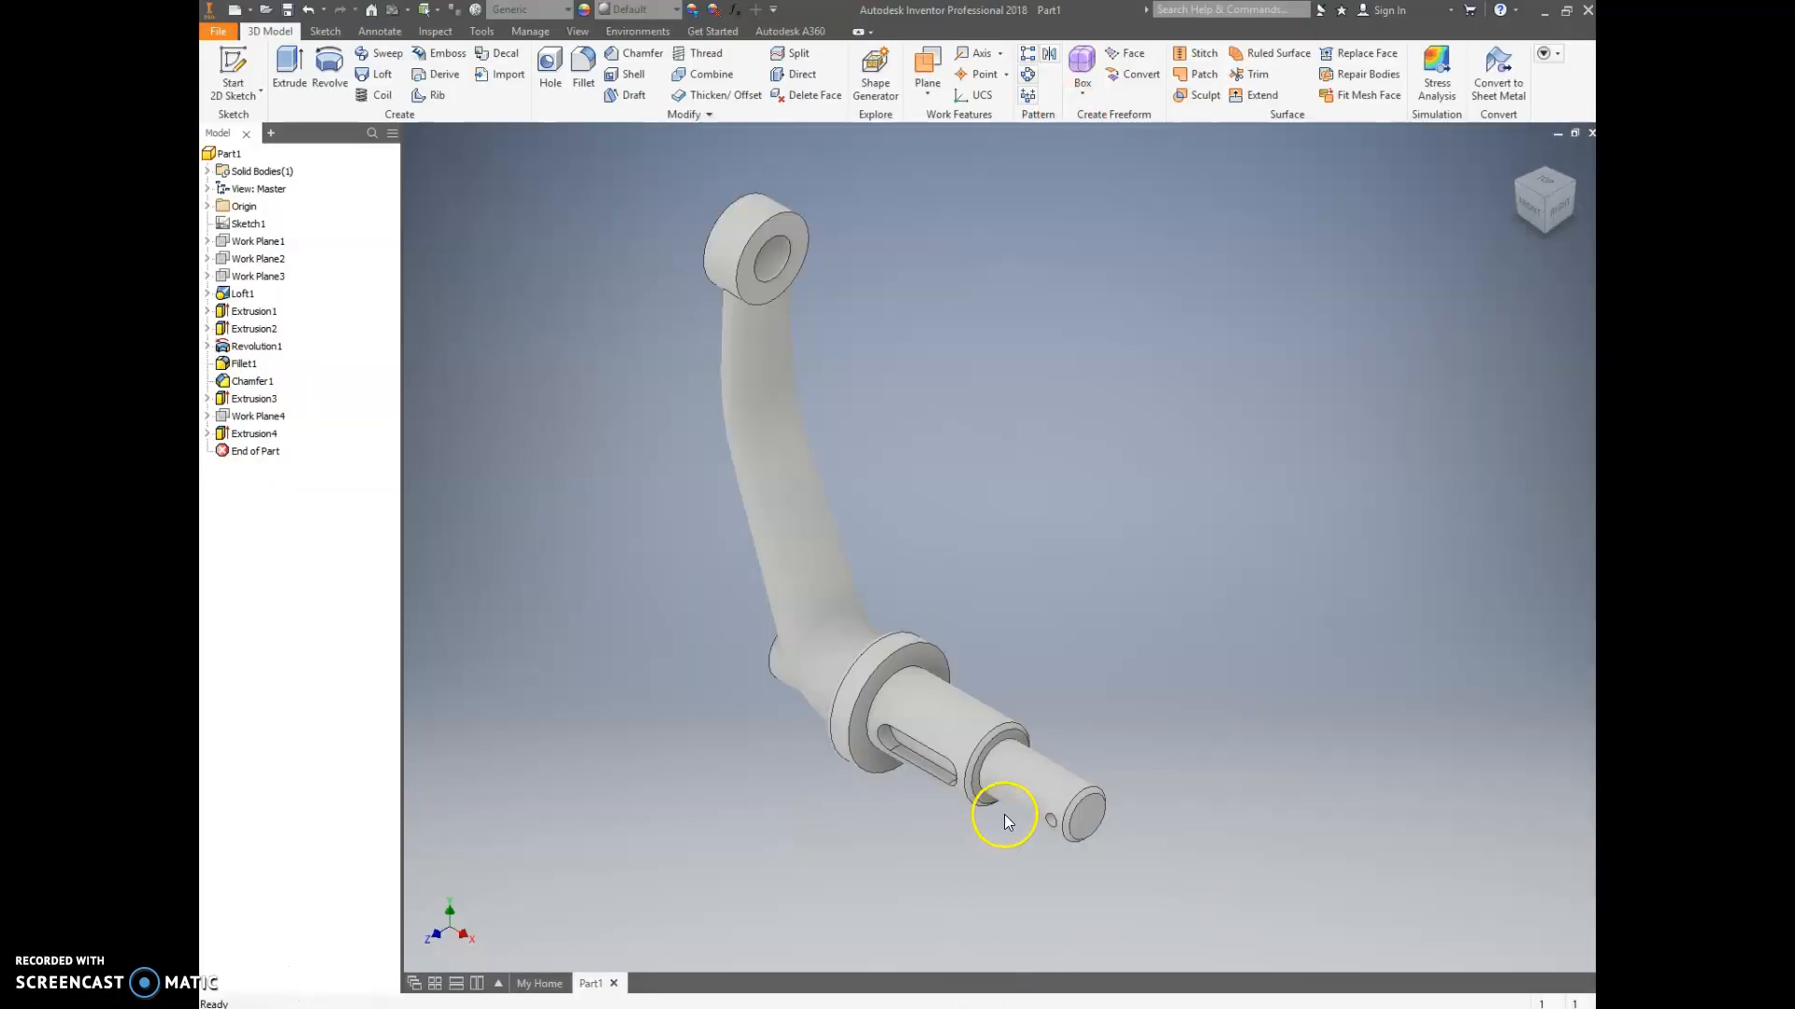
pyautogui.scroll(5, 1004, 815)
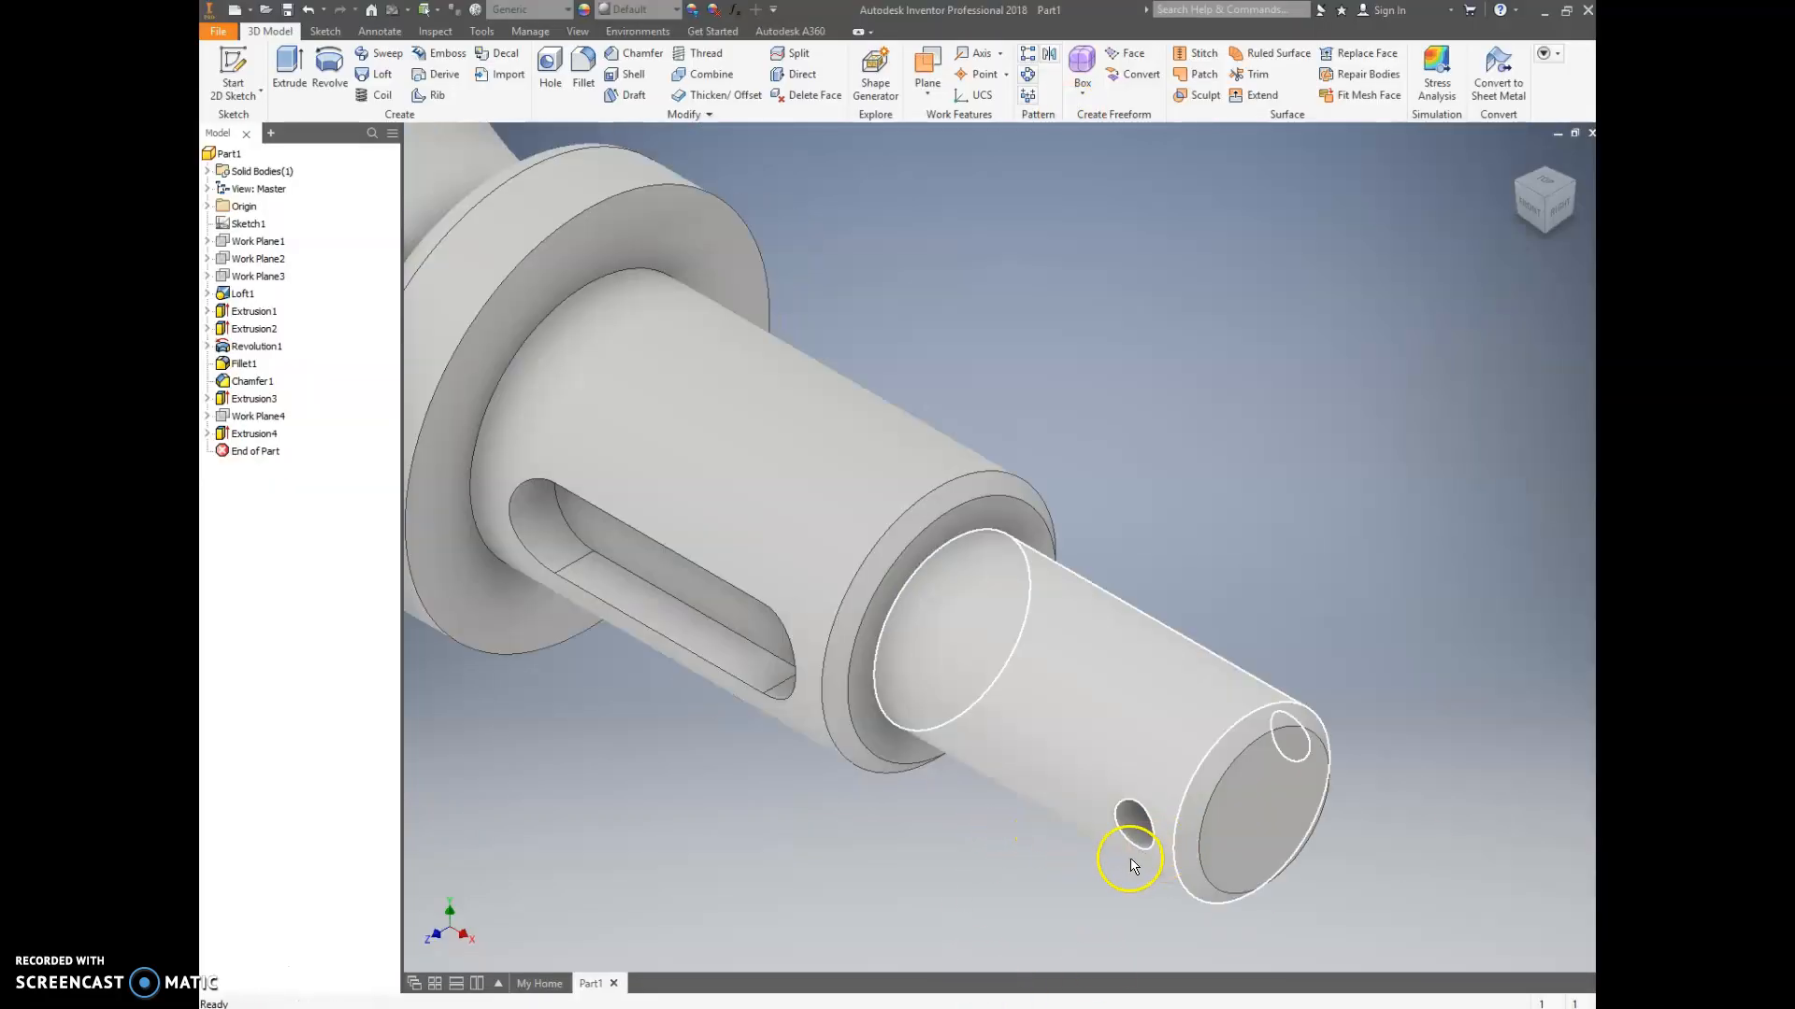
pyautogui.click(707, 53)
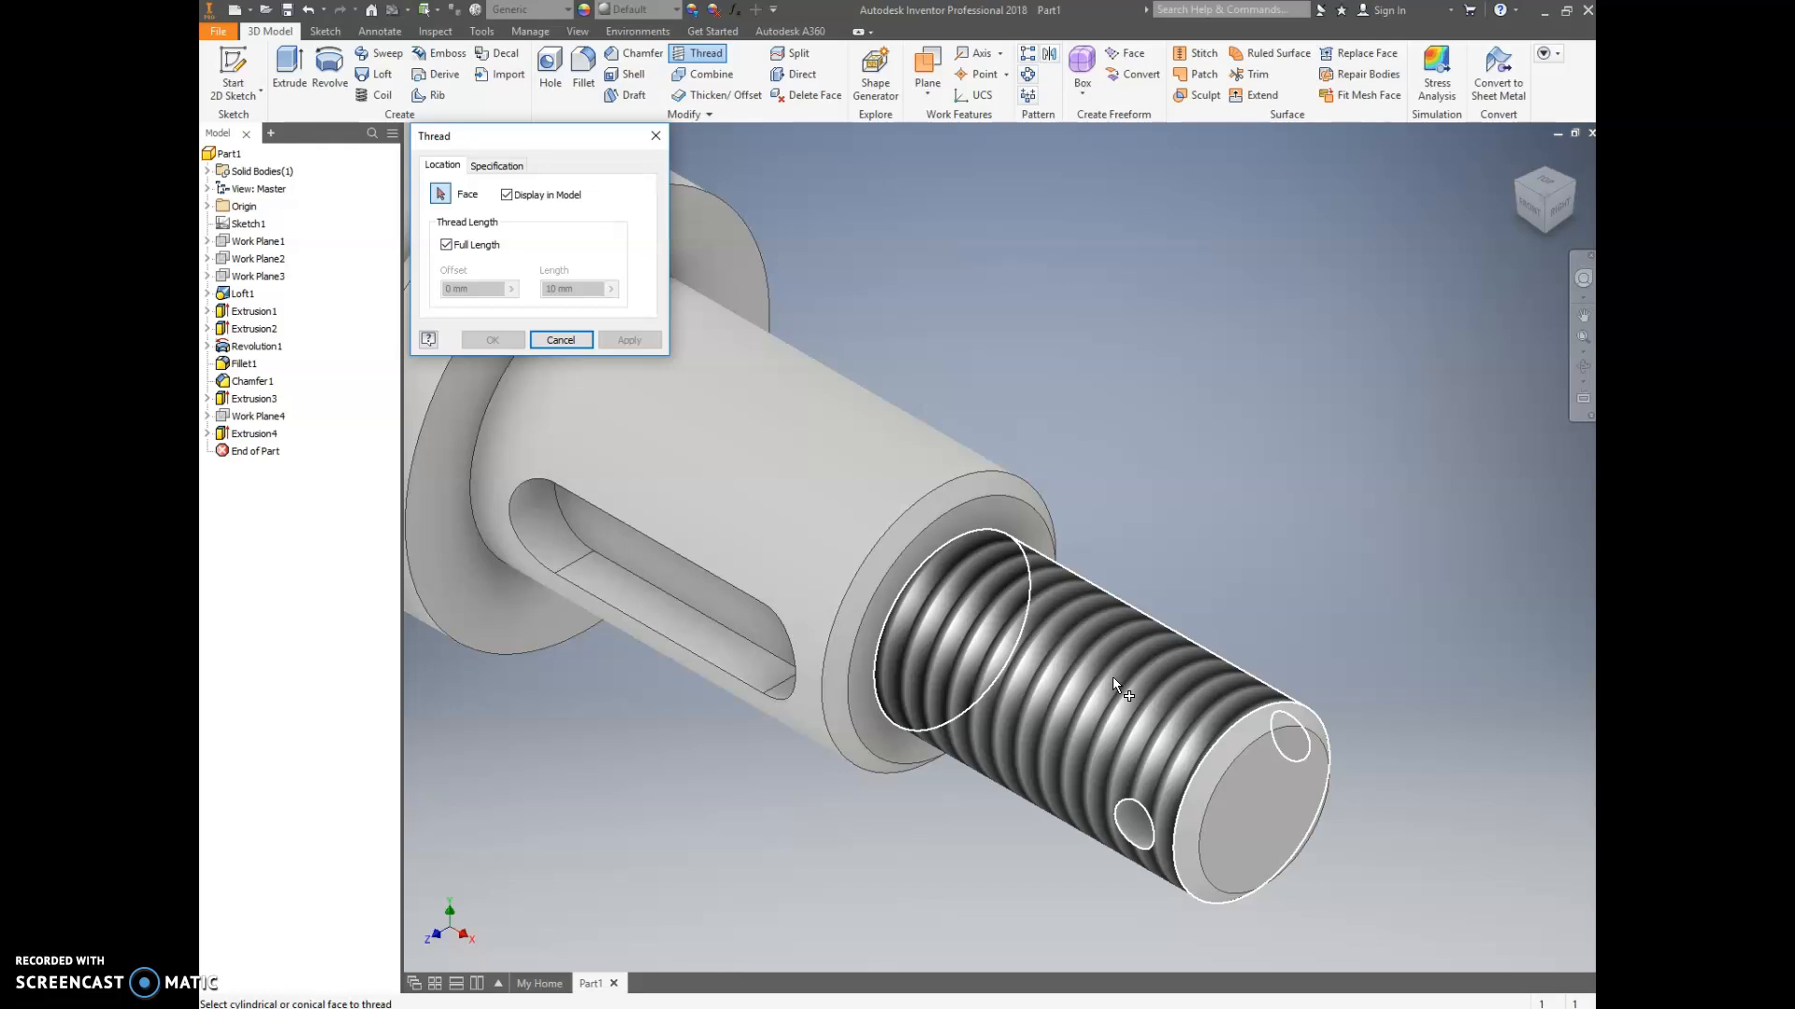
pyautogui.click(656, 135)
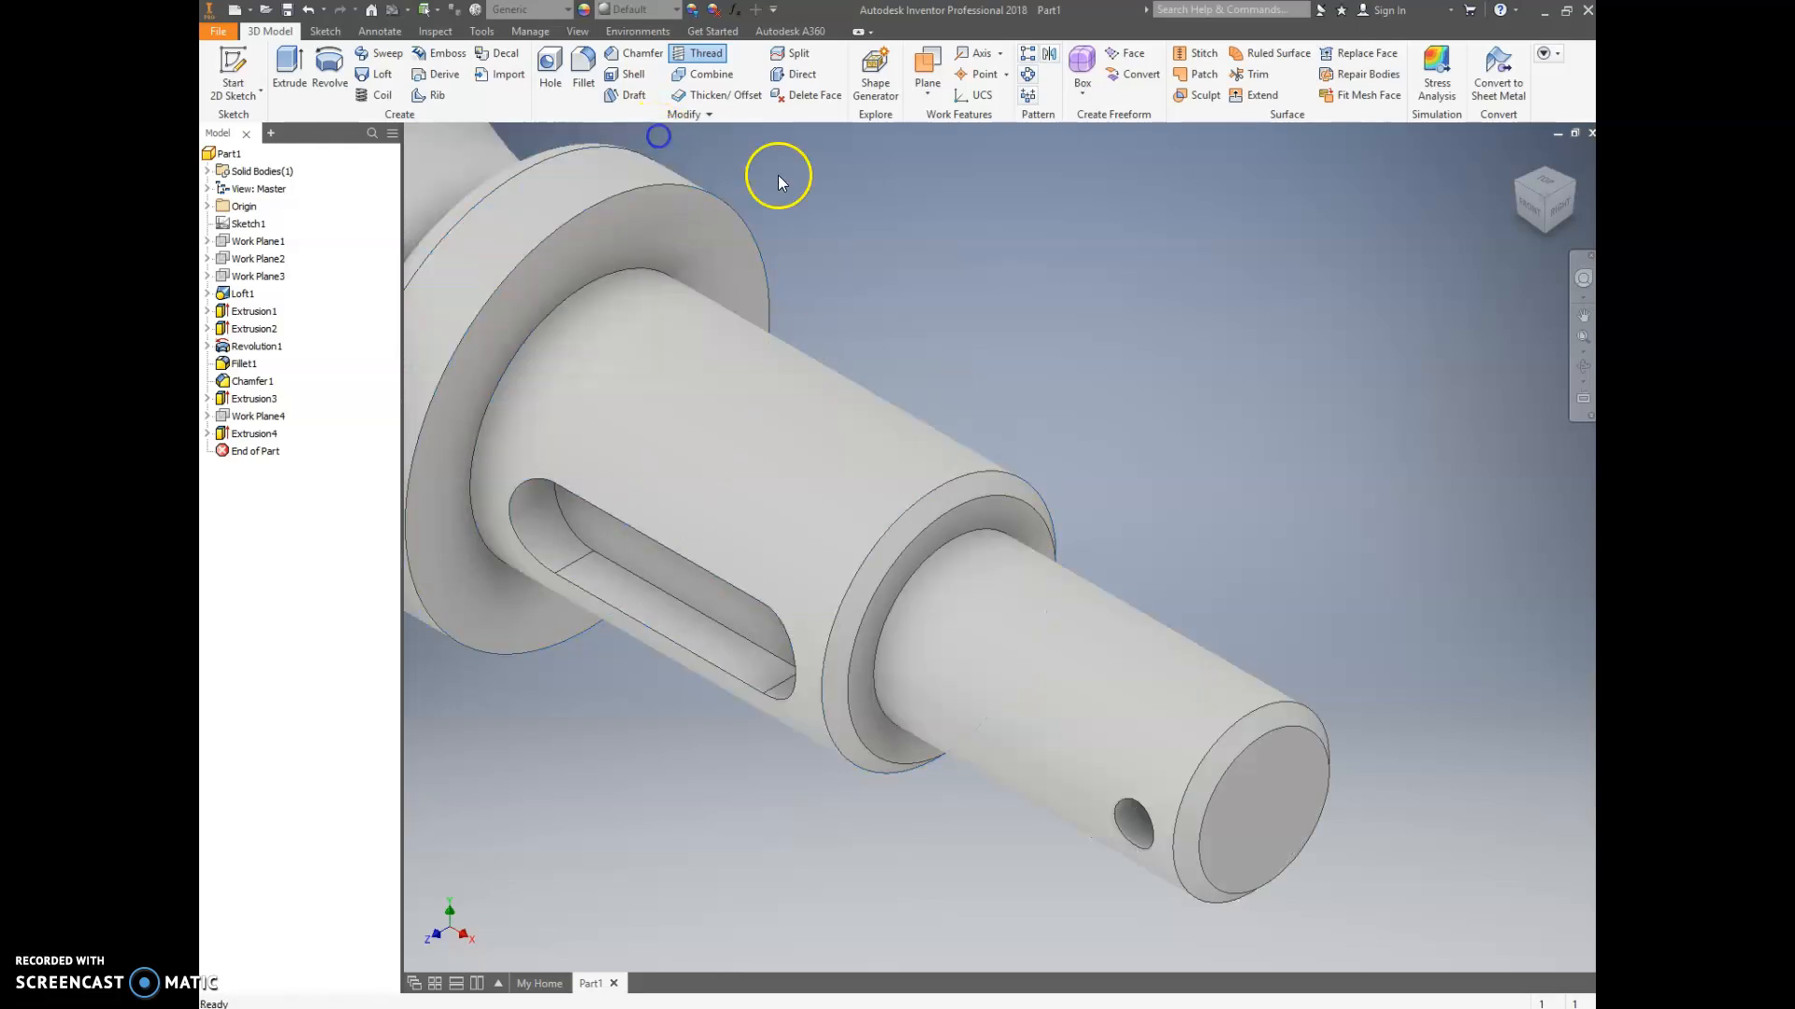
# - Review the whole handle from the front and from an isometric view
pyautogui.scroll(-6, 1101, 453)
pyautogui.moveTo(1095, 383); pyautogui.dragTo(1052, 697, button='middle')
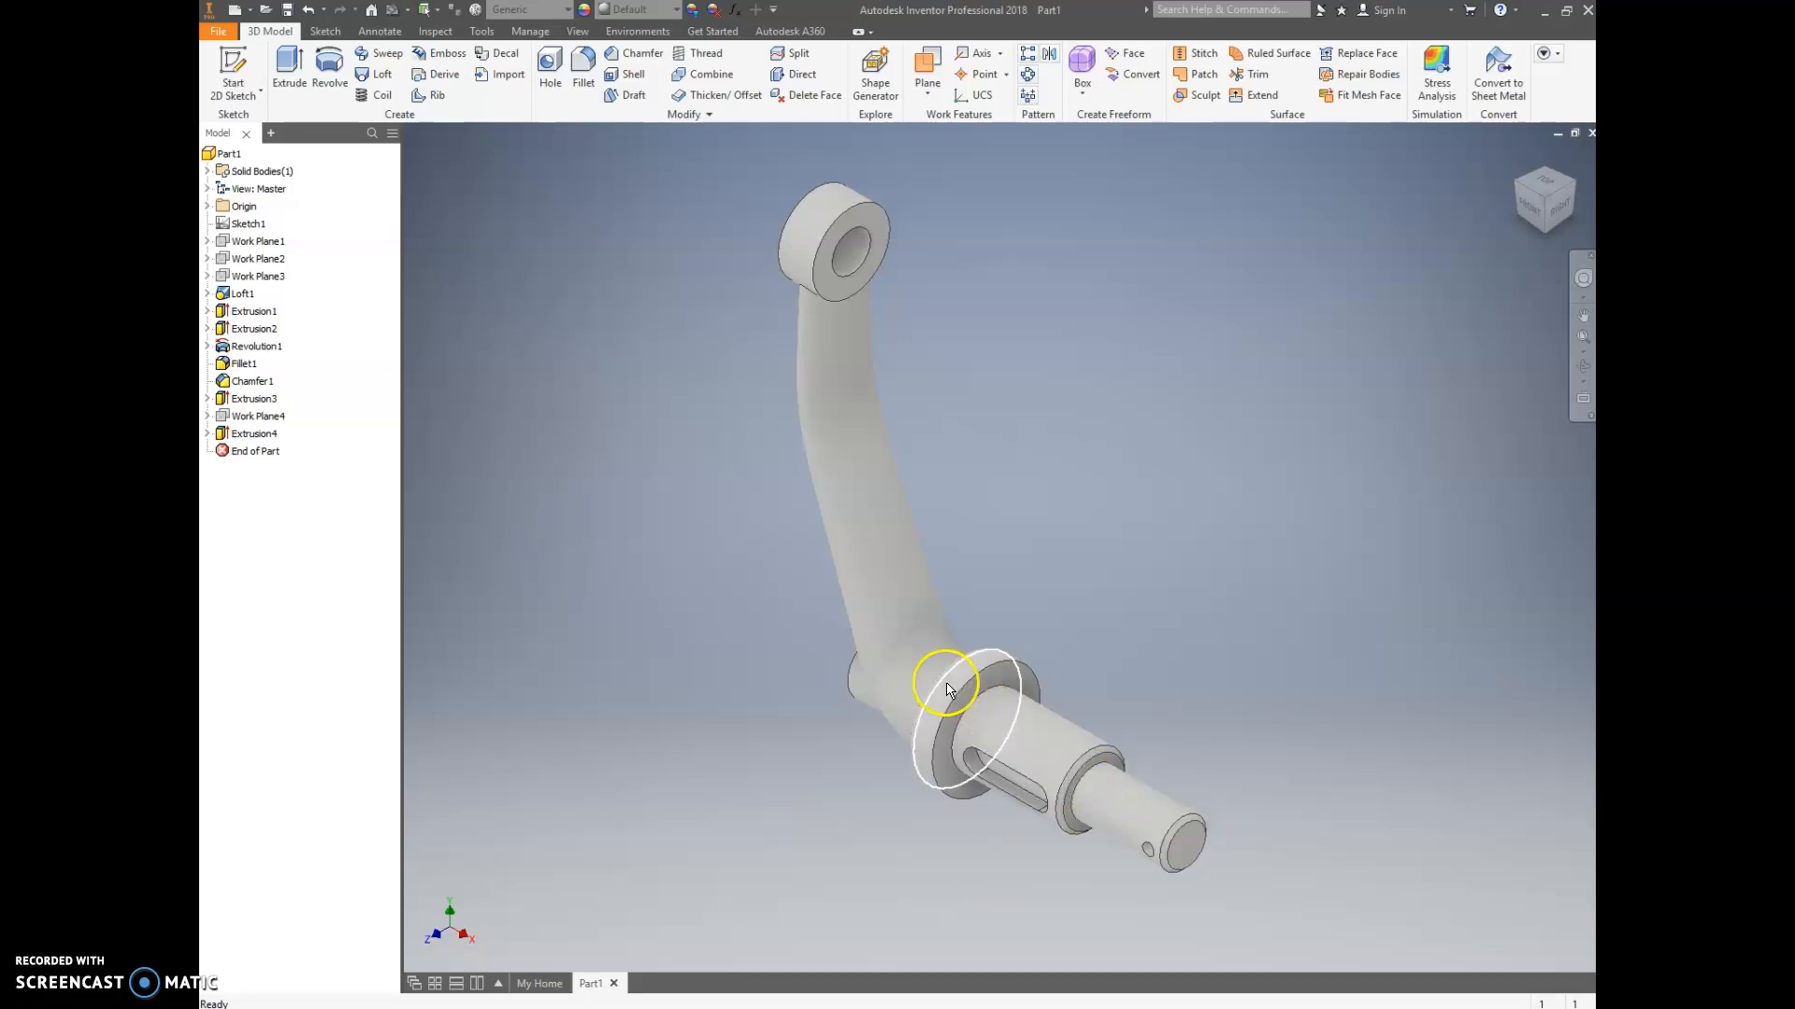
pyautogui.click(1527, 209)
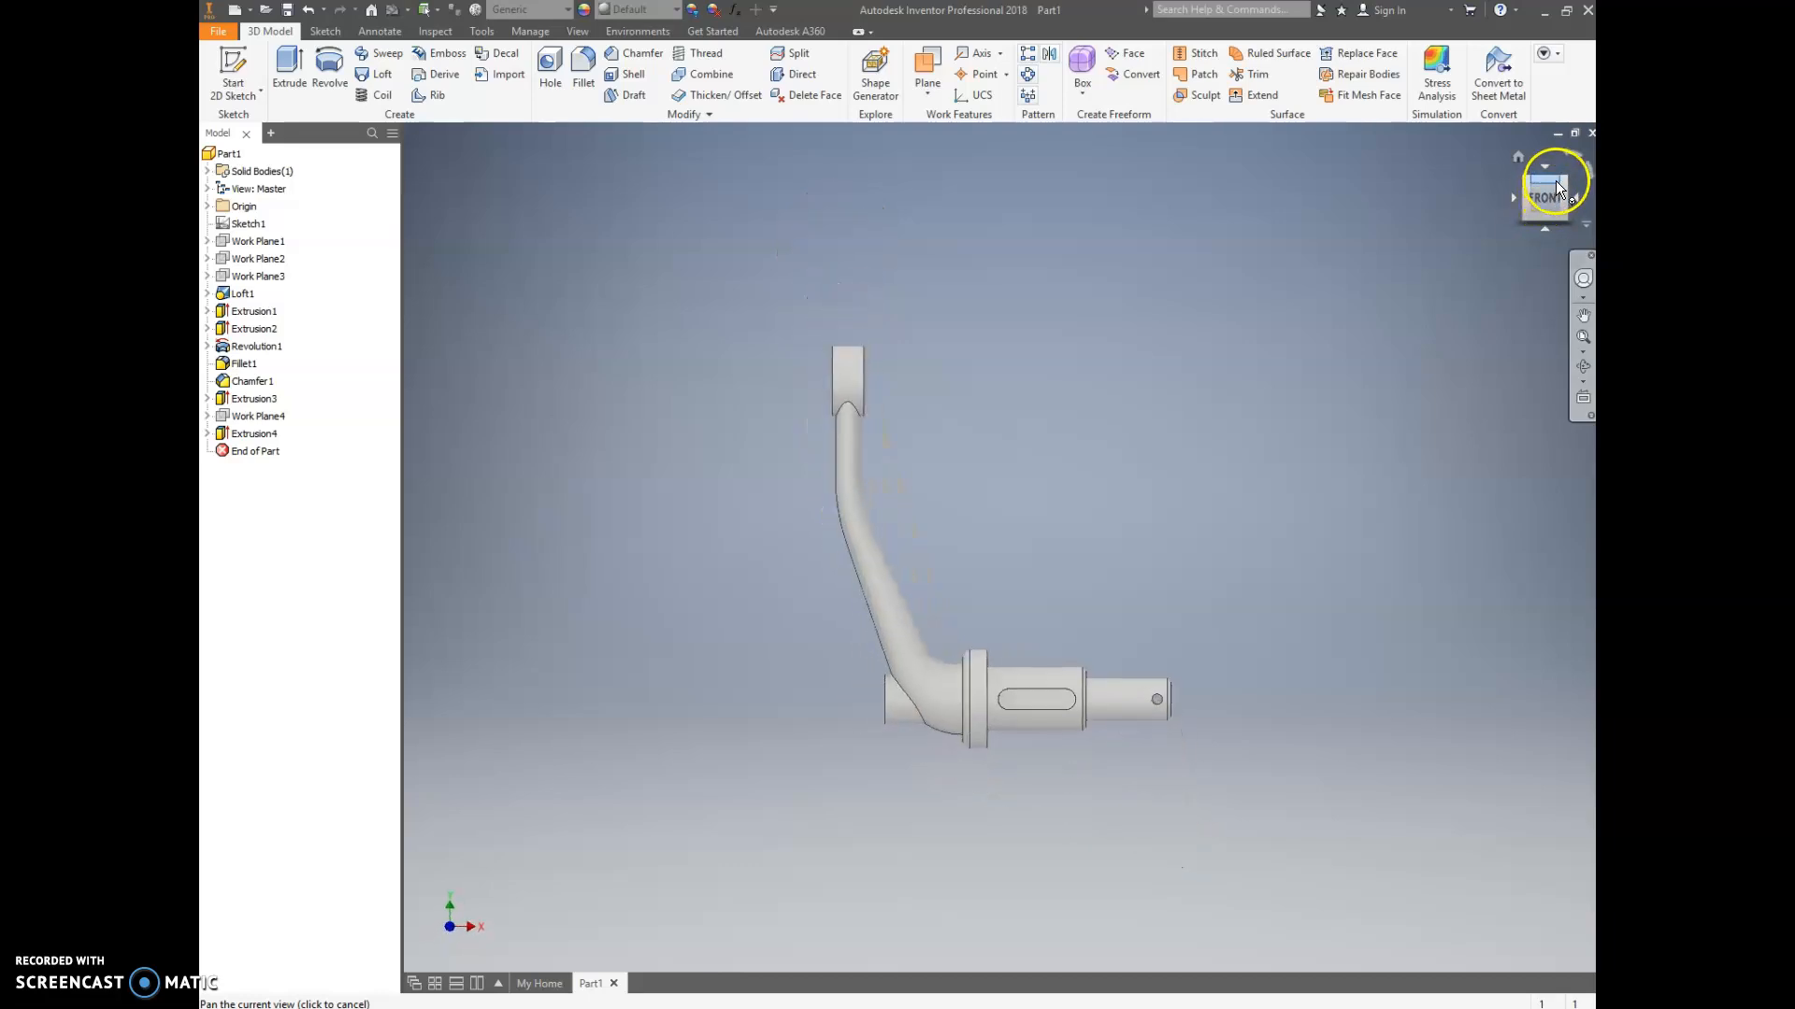
pyautogui.click(1560, 182)
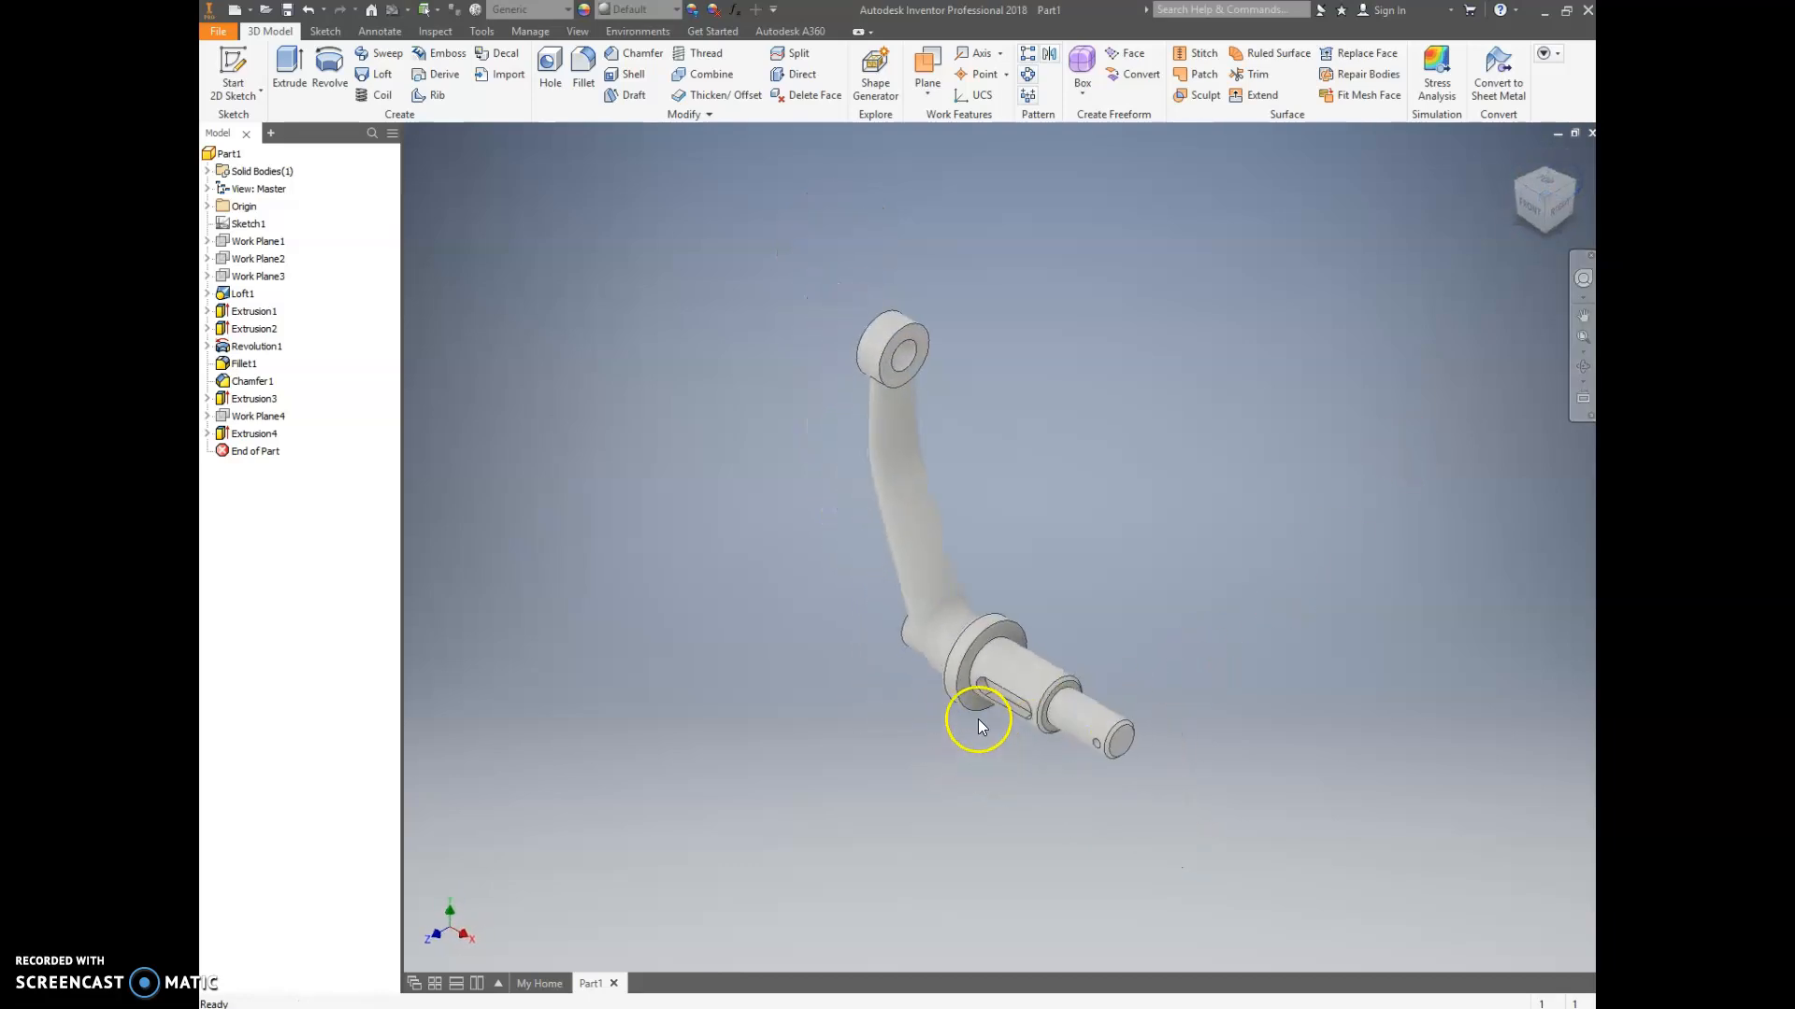
pyautogui.scroll(-3, 977, 720)
pyautogui.moveTo(1039, 584); pyautogui.dragTo(955, 701, button='middle')
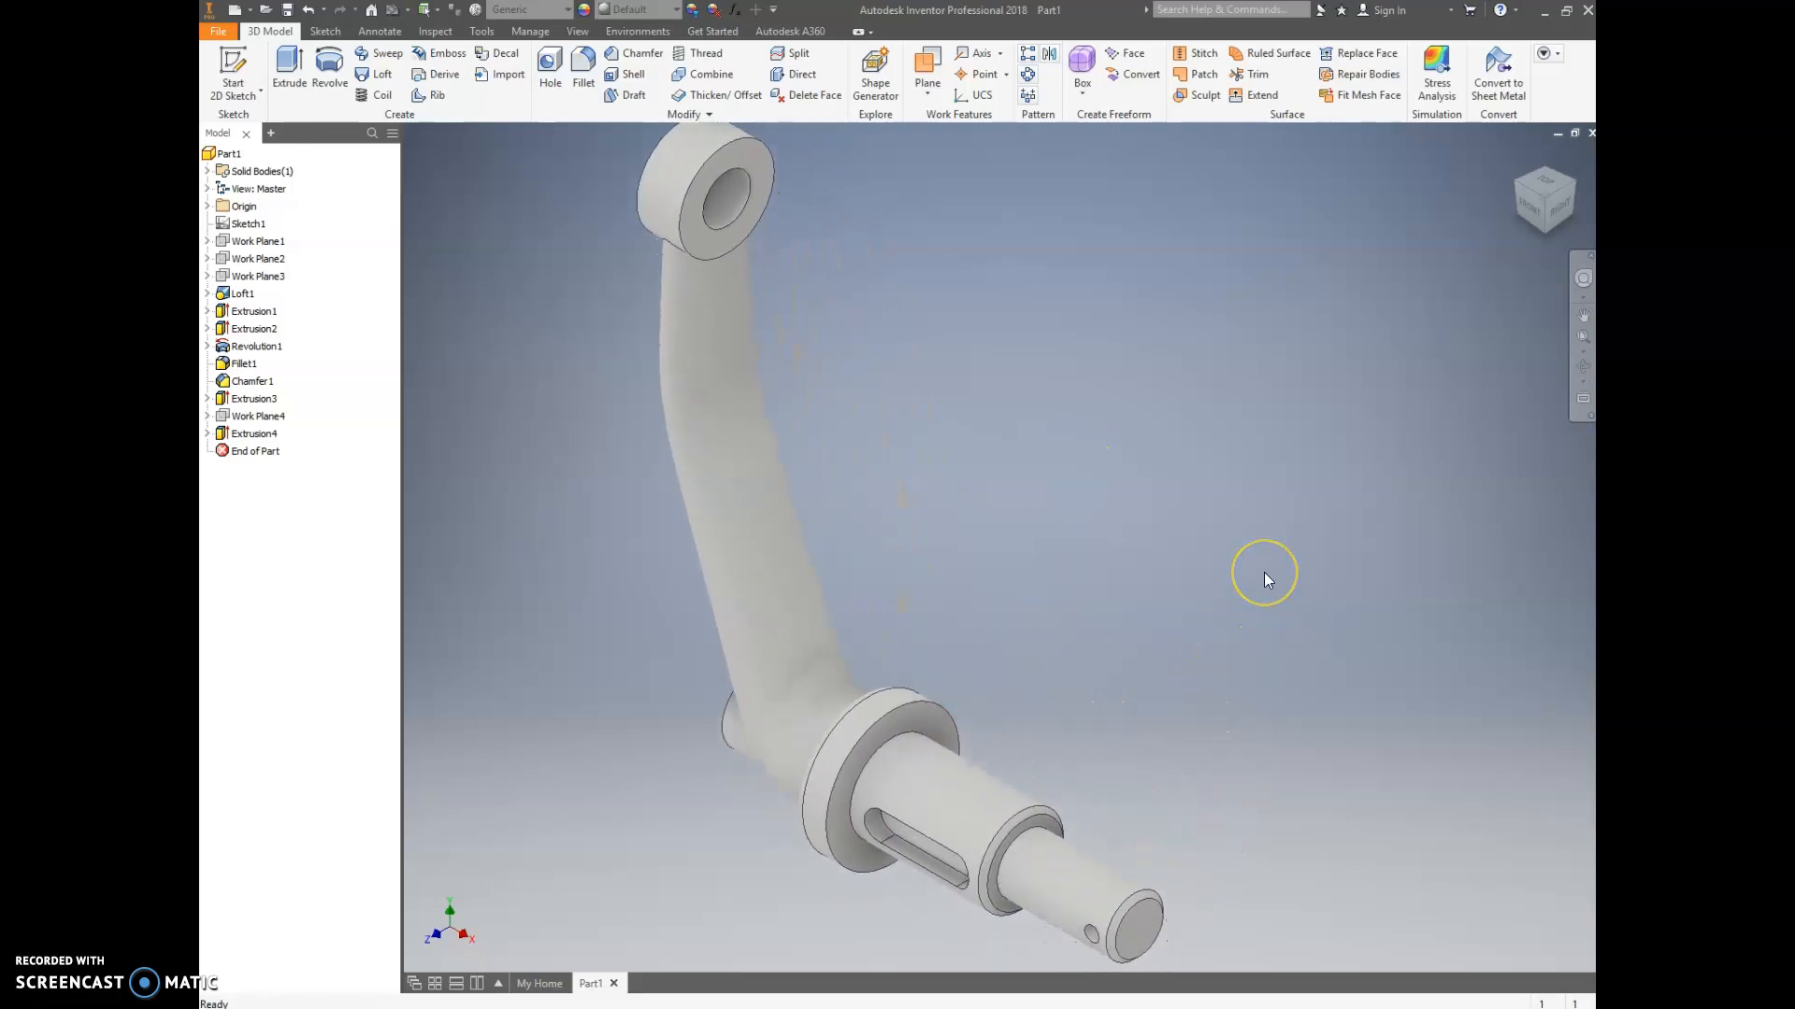